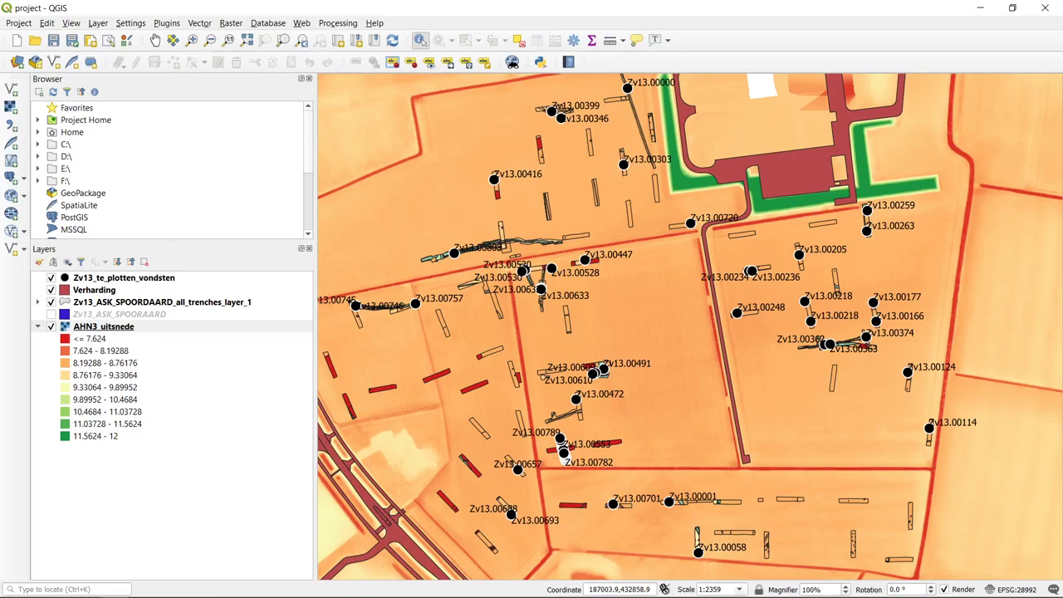
{"action": "mouse_move", "coordinate": [114, 596]}
{"action": "left_click", "coordinate": [122, 305]}
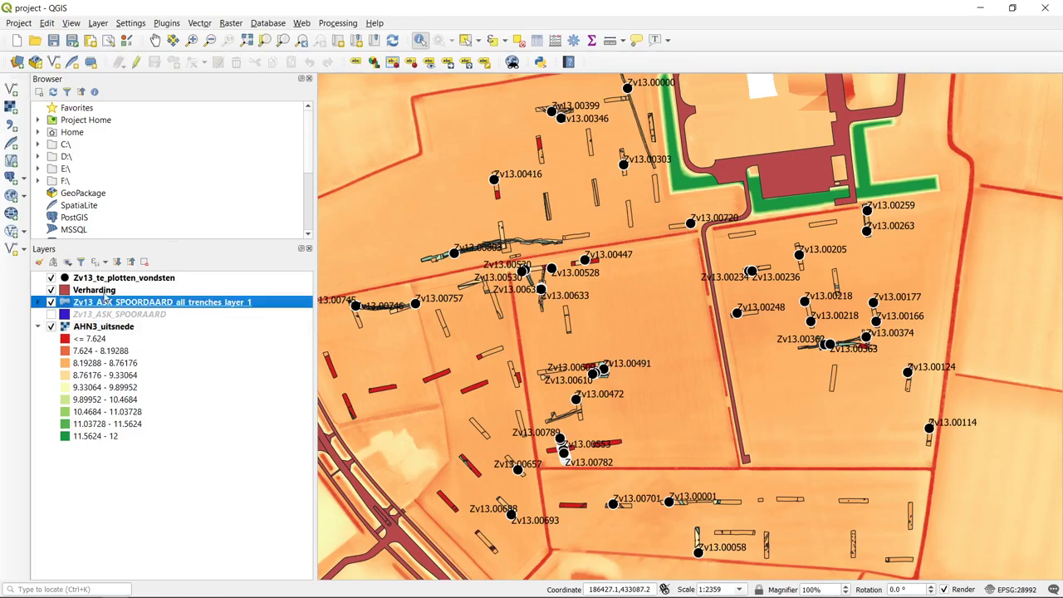
{"action": "left_click", "coordinate": [106, 290]}
{"action": "left_click", "coordinate": [112, 280]}
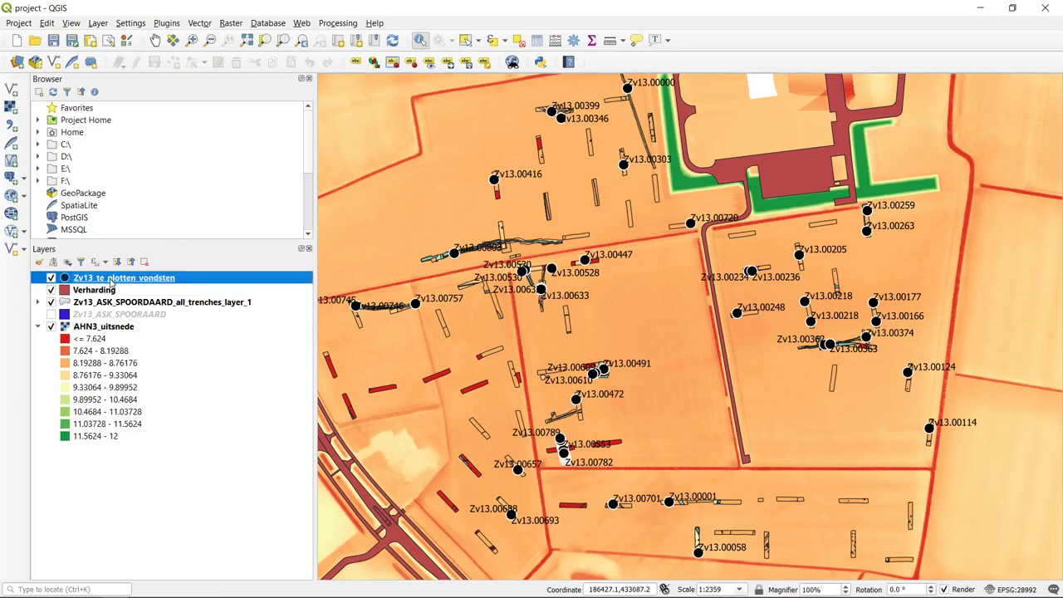
{"action": "left_click", "coordinate": [113, 288]}
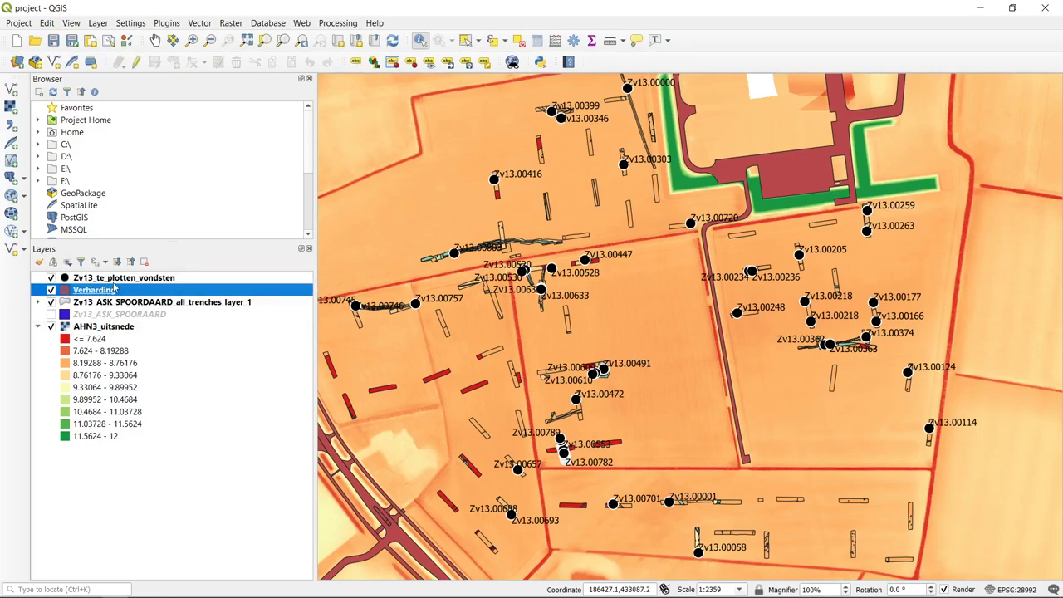
{"action": "left_click", "coordinate": [180, 280]}
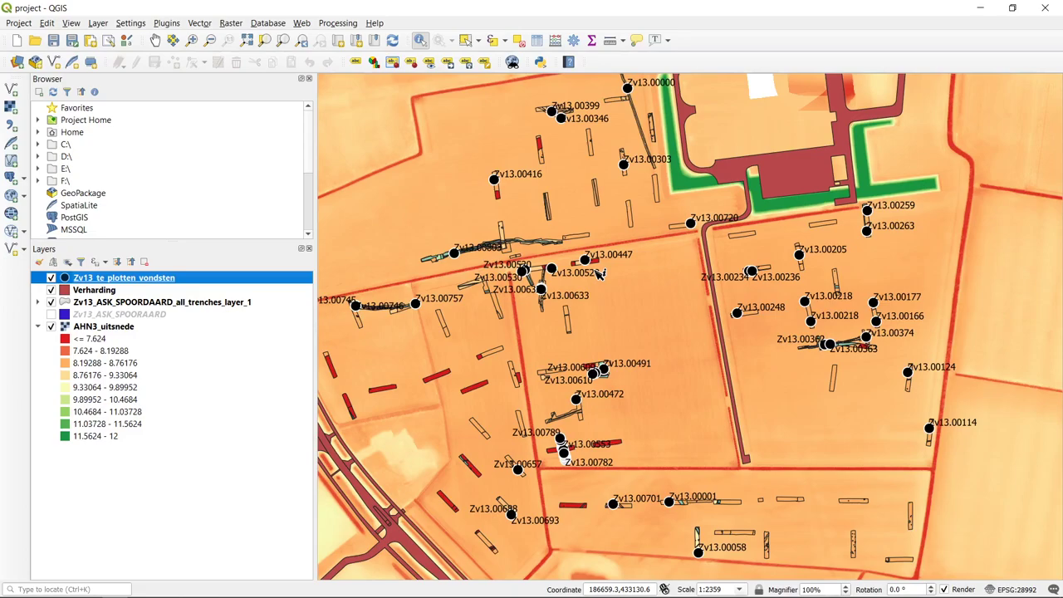
- Expand the file browser to F:/researchdrive/Archaeology/archon/training_data_edited and list its contents
{"action": "left_click", "coordinate": [39, 182]}
{"action": "scroll", "coordinate": [48, 187], "scroll_direction": "down", "scroll_amount": 1}
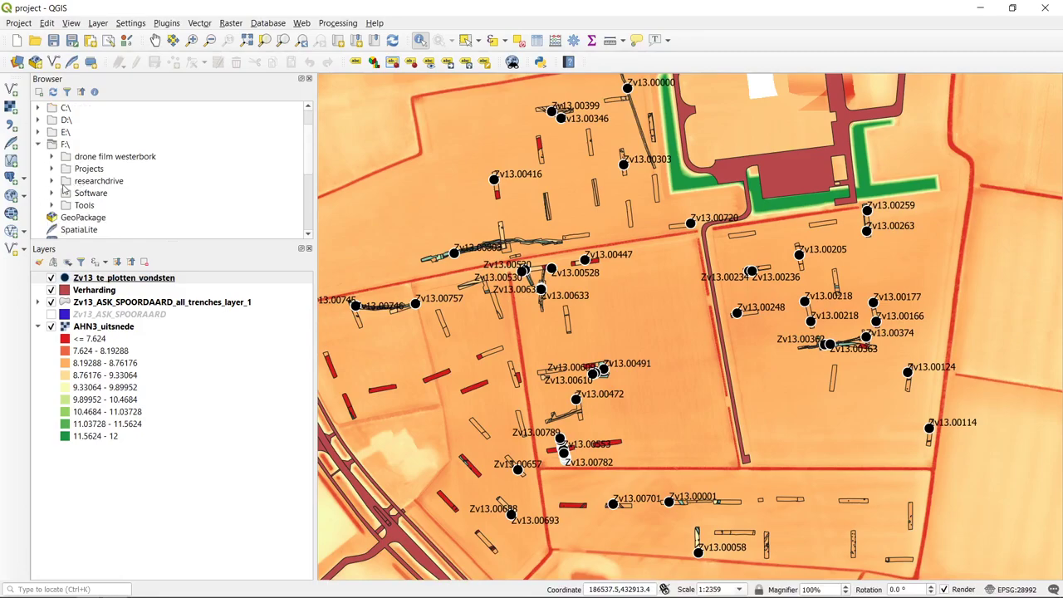
{"action": "left_click", "coordinate": [50, 181]}
{"action": "left_click", "coordinate": [66, 193]}
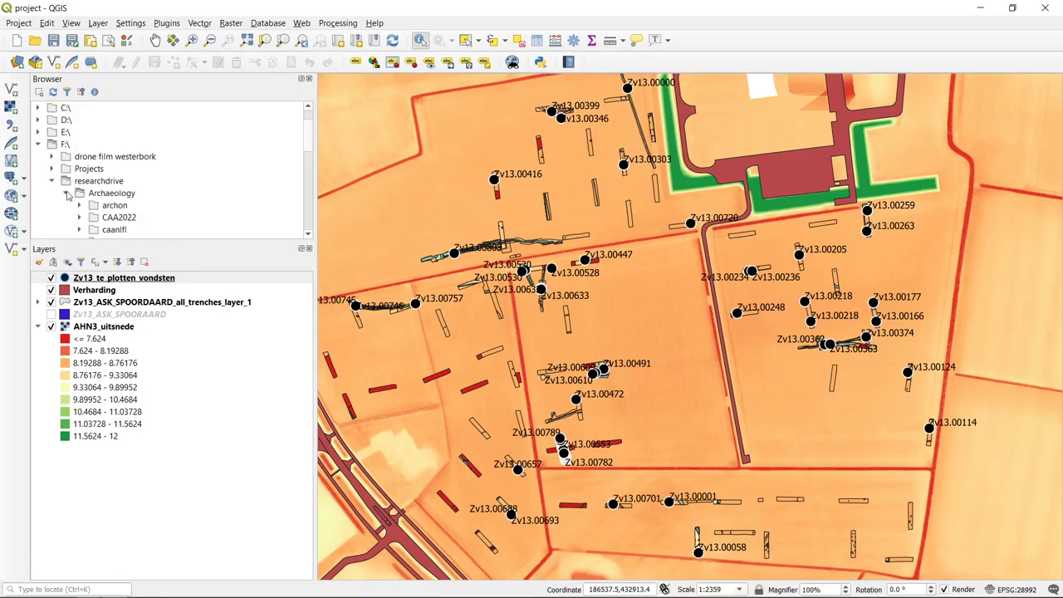
{"action": "left_click", "coordinate": [79, 205]}
{"action": "scroll", "coordinate": [154, 174], "scroll_direction": "down", "scroll_amount": 2}
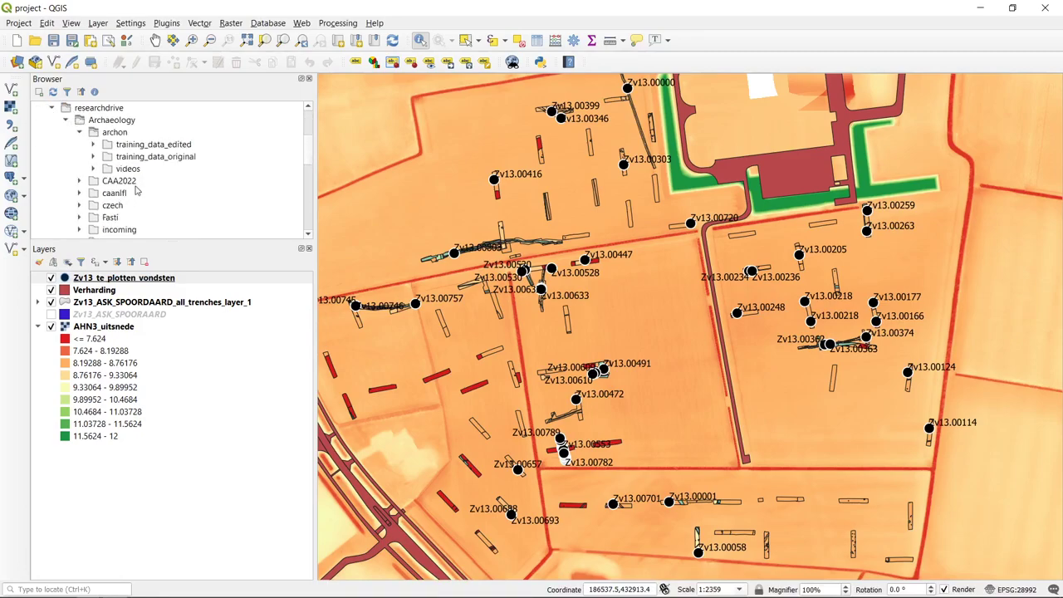
{"action": "left_click", "coordinate": [167, 146]}
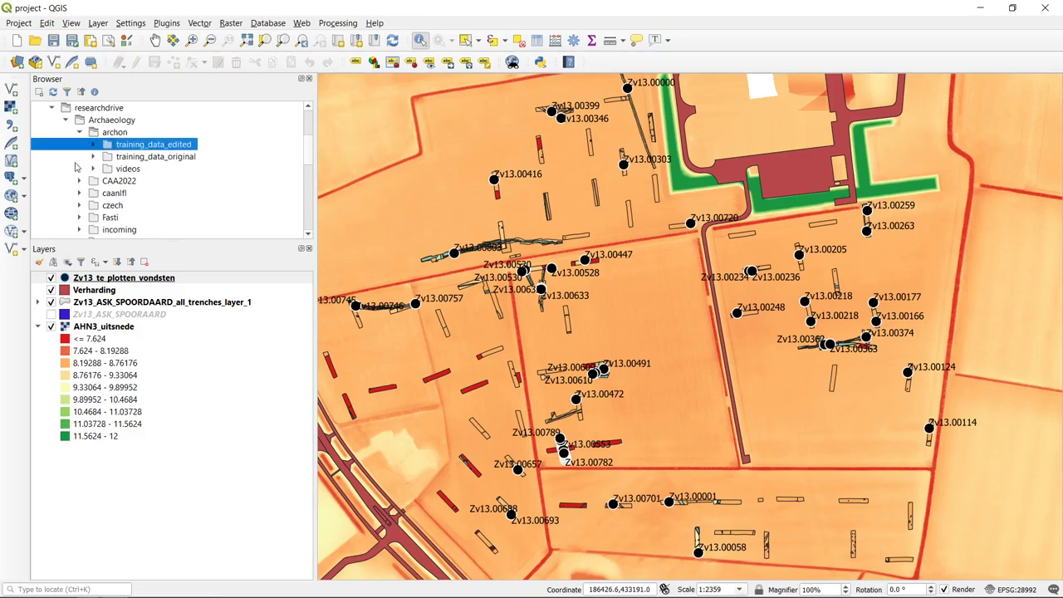
{"action": "left_click", "coordinate": [94, 144]}
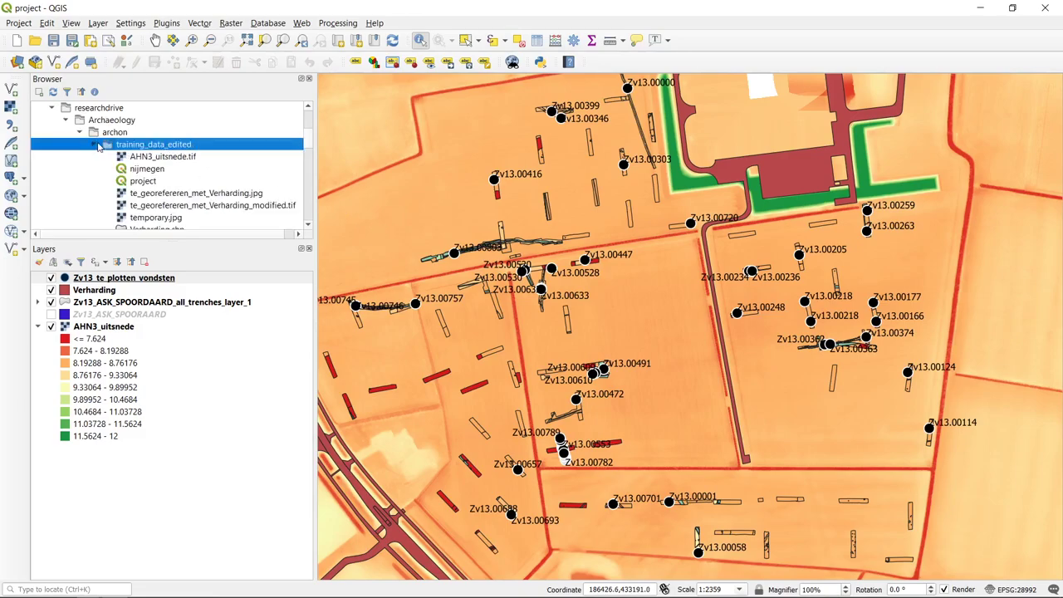
- Add te_georefereren_met_Verharding.jpg as the uppermost layer with the coordinate reference system Amersfoort / RD New (EPSG:28992)
{"action": "left_click", "coordinate": [232, 196]}
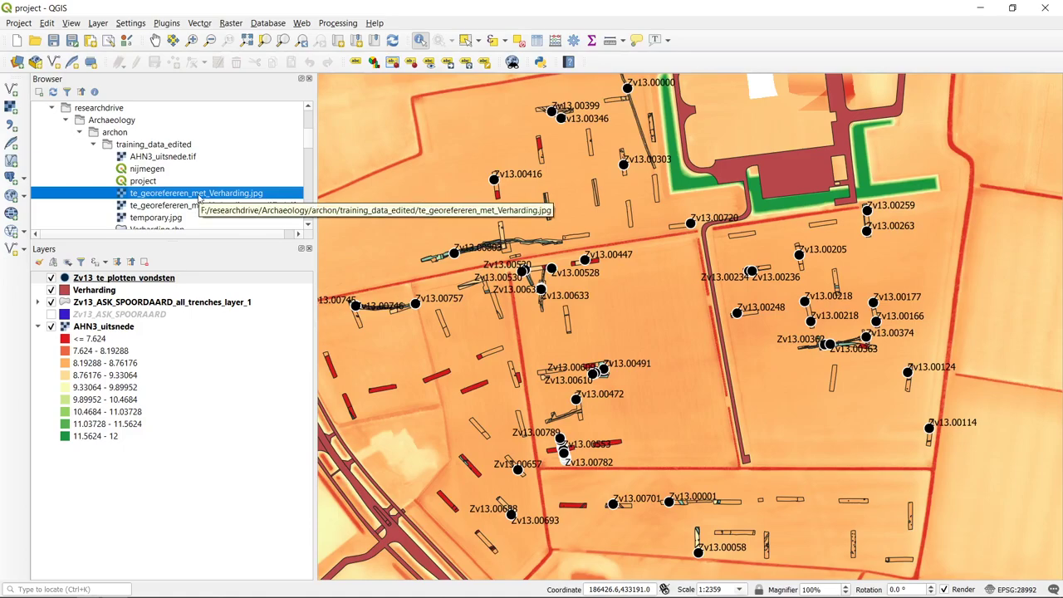
{"action": "left_click_drag", "start_coordinate": [201, 200], "coordinate": [240, 284]}
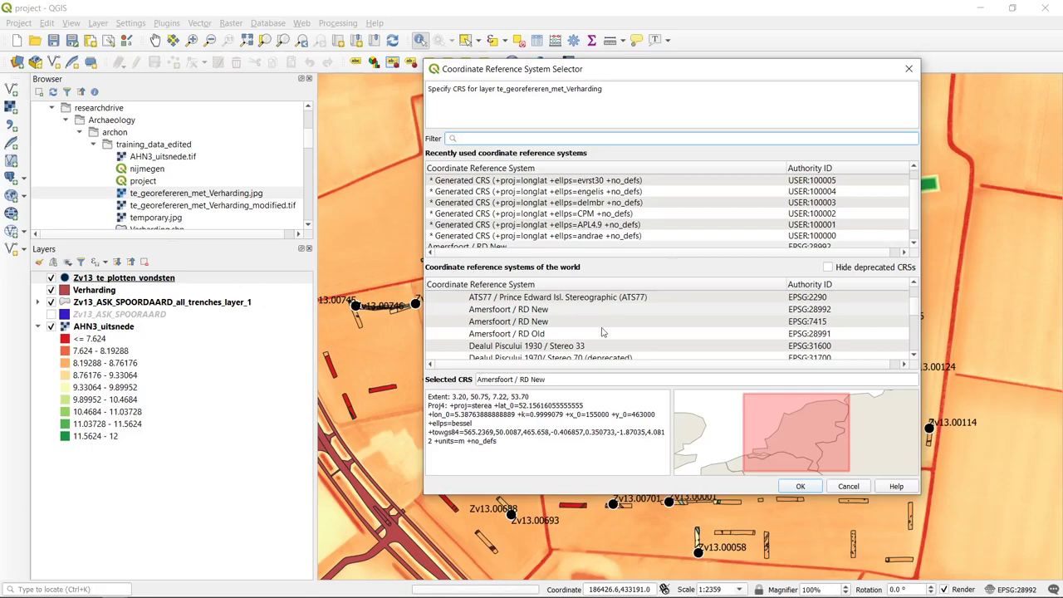
{"action": "scroll", "coordinate": [605, 218], "scroll_direction": "down", "scroll_amount": 1}
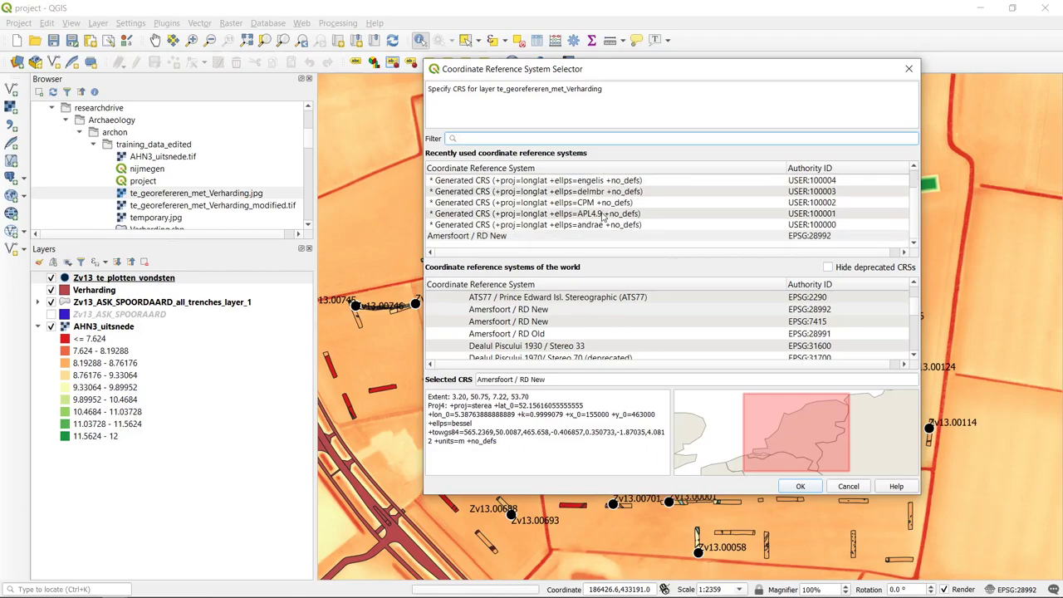
{"action": "left_click", "coordinate": [523, 238]}
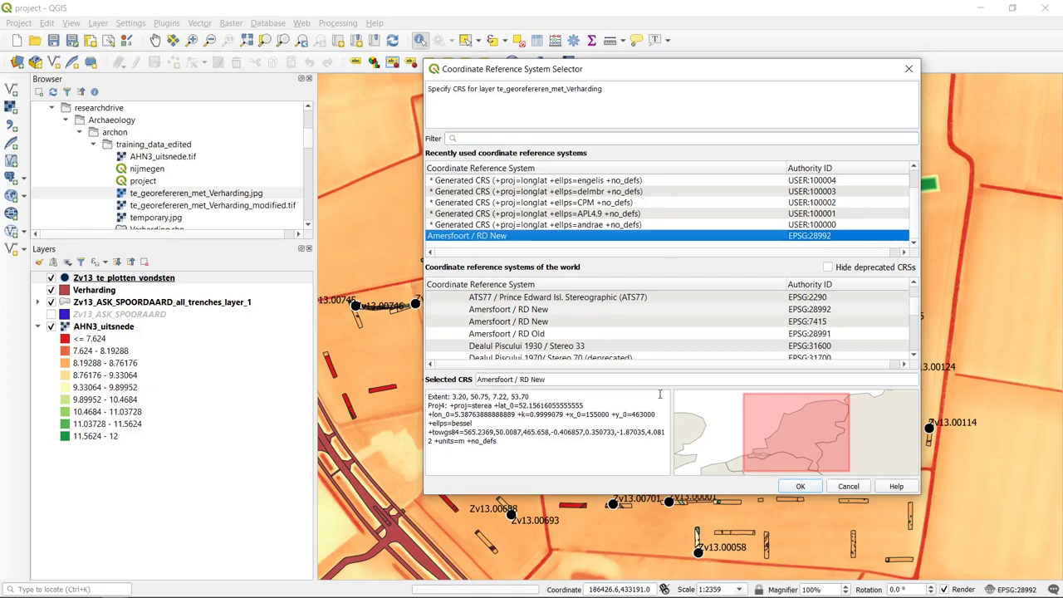
{"action": "left_click", "coordinate": [800, 486]}
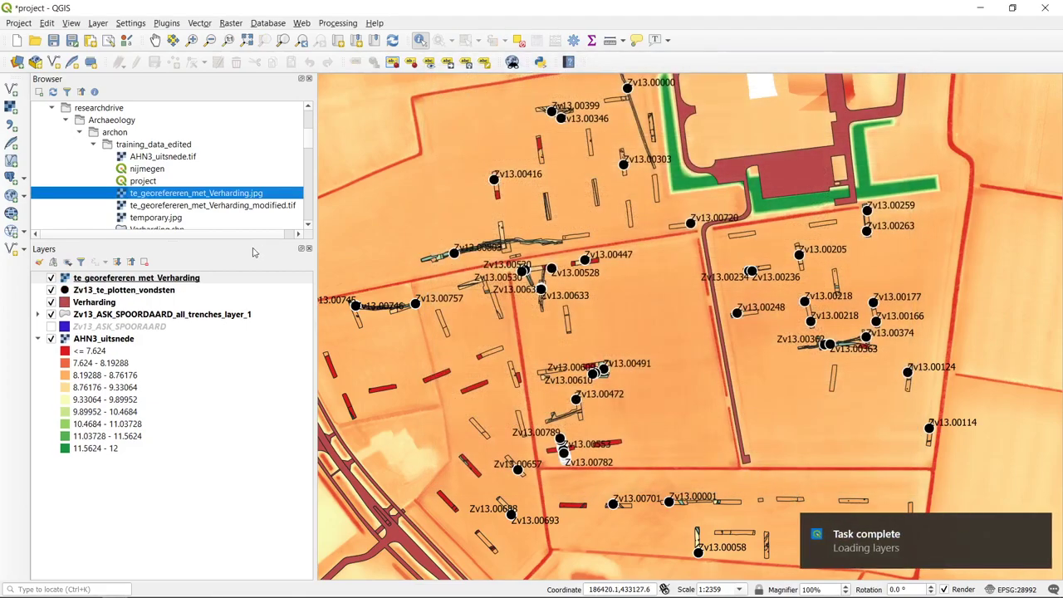
- Zoom the map to the full extent of the te_georefereren_met_Verharding layer
{"action": "scroll", "coordinate": [619, 287], "scroll_direction": "down", "scroll_amount": 1}
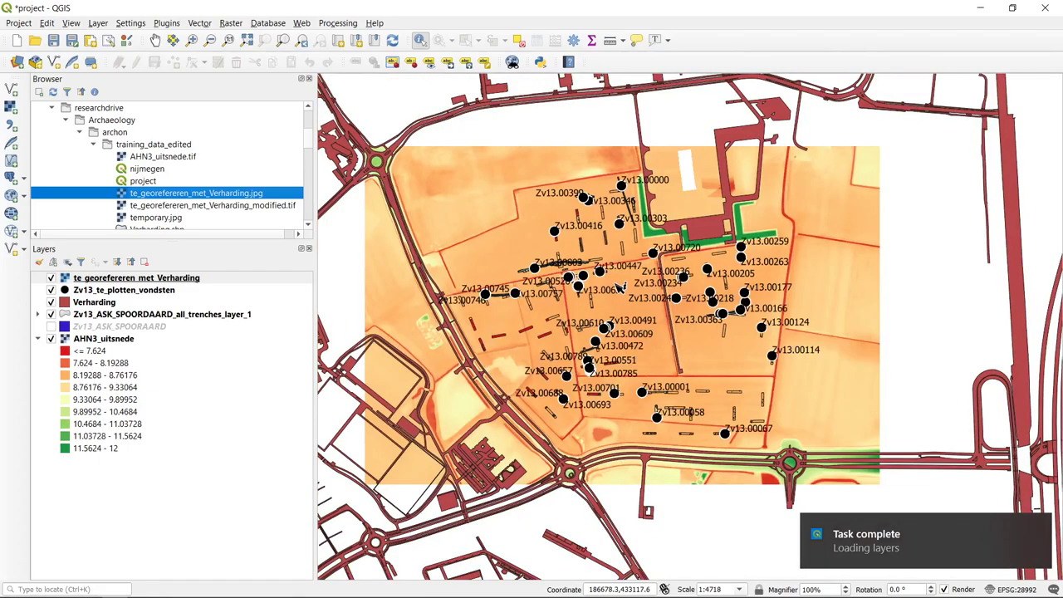
{"action": "right_click", "coordinate": [156, 283]}
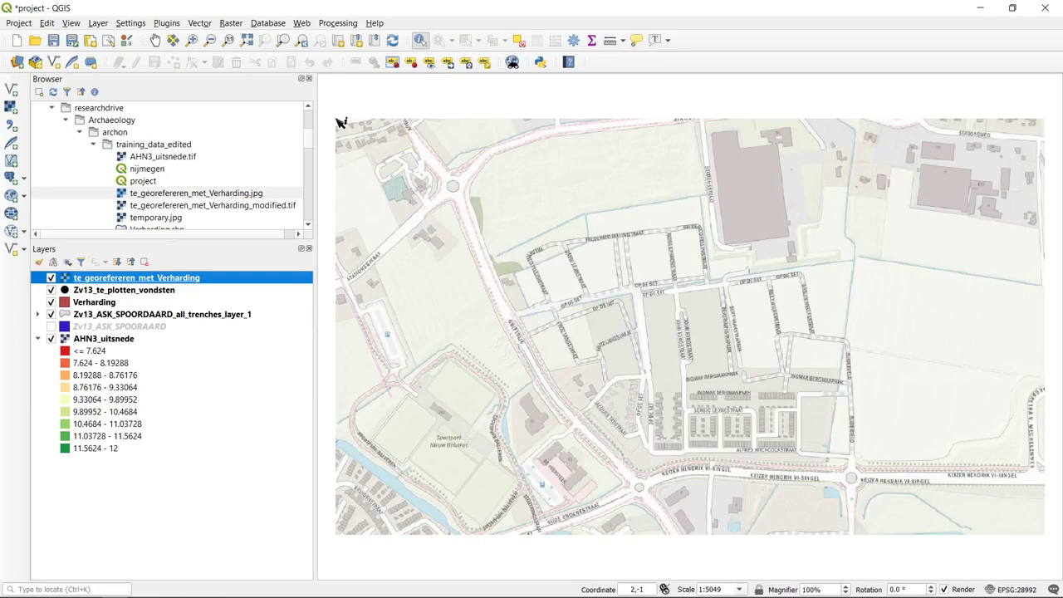
{"action": "mouse_move", "coordinate": [121, 590]}
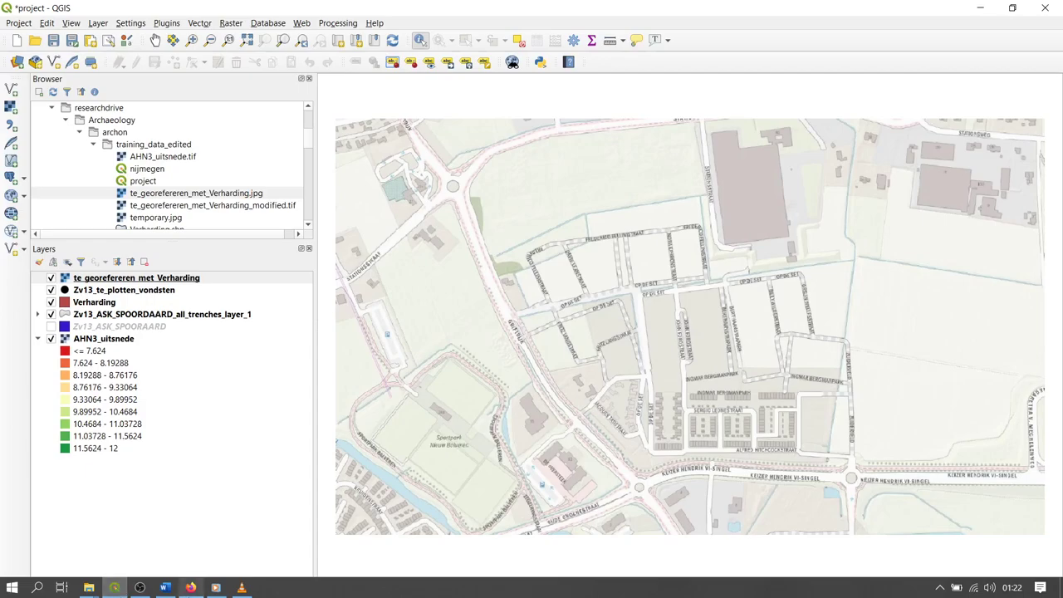
- Open the plugin manager, clear its search filter and enlarge the window
{"action": "left_click", "coordinate": [168, 24]}
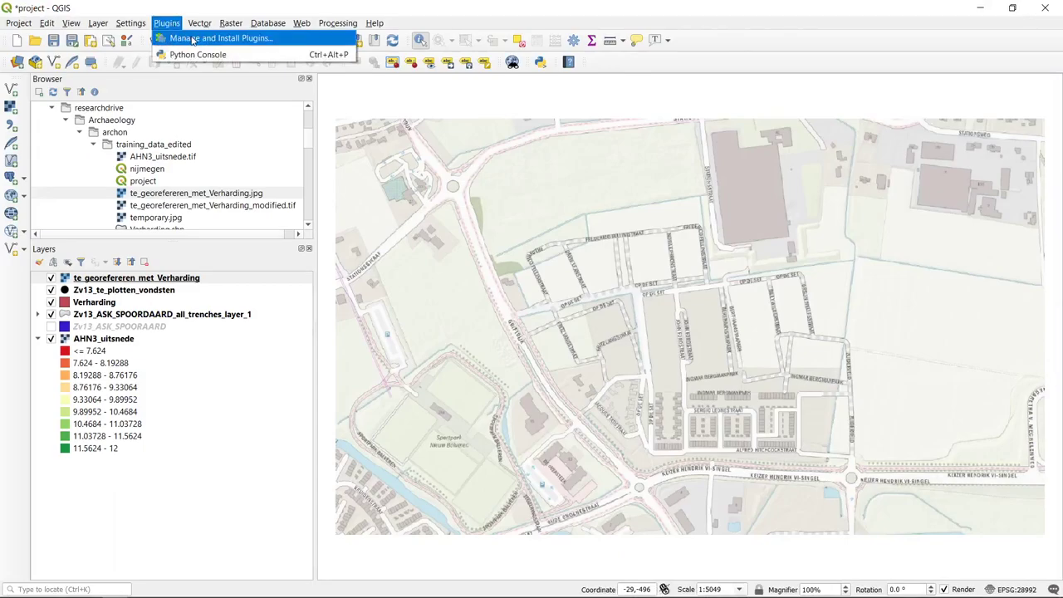
{"action": "left_click", "coordinate": [192, 40]}
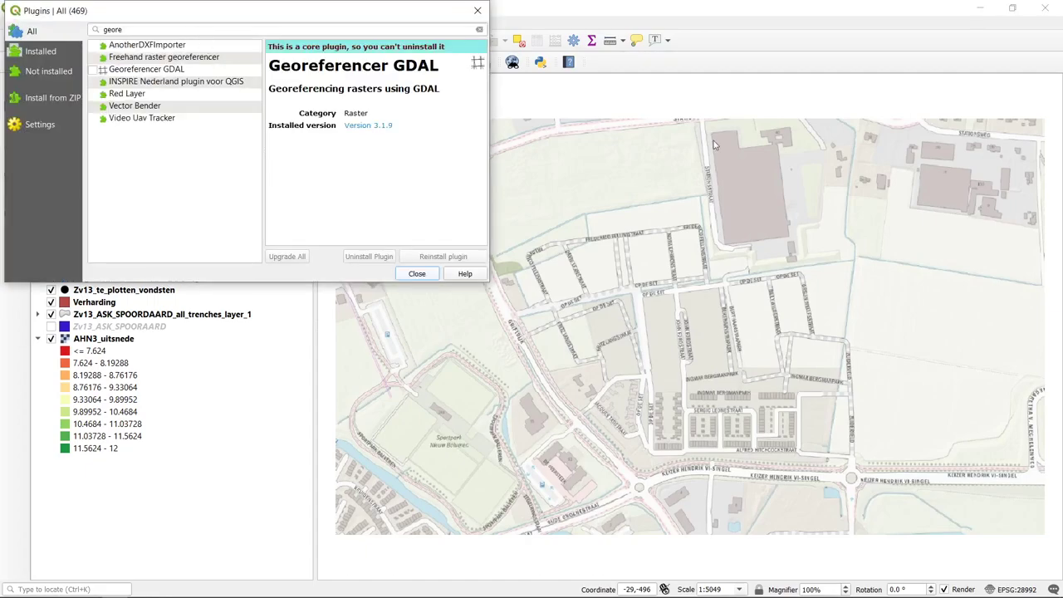
{"action": "left_click_drag", "start_coordinate": [325, 10], "coordinate": [532, 141]}
{"action": "double_click", "coordinate": [381, 160]}
{"action": "key", "text": "BackSpace"}
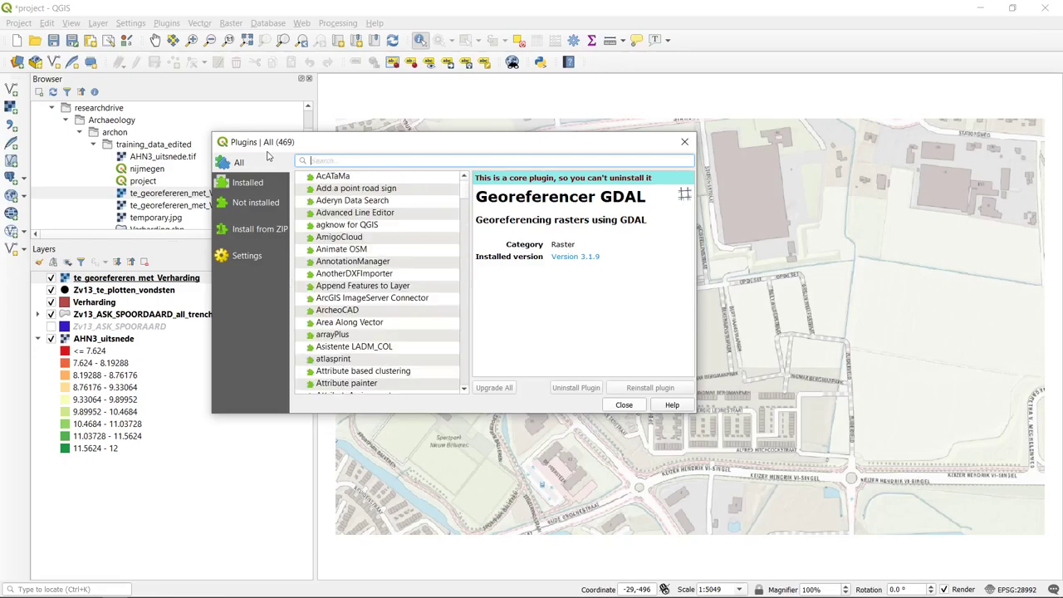
{"action": "left_click_drag", "start_coordinate": [697, 414], "coordinate": [887, 533]}
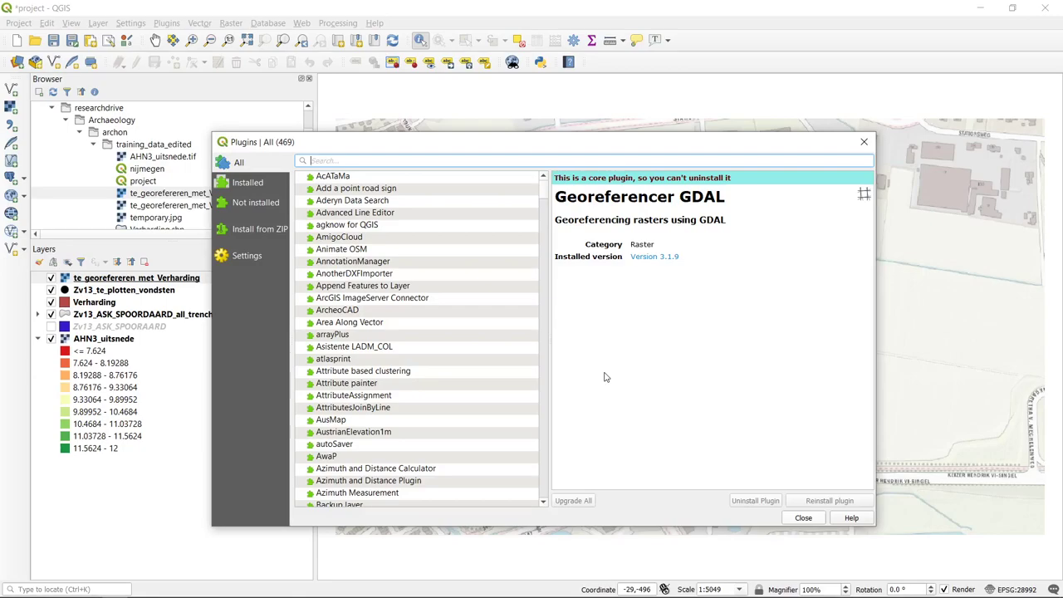
{"action": "left_click_drag", "start_coordinate": [281, 145], "coordinate": [289, 143]}
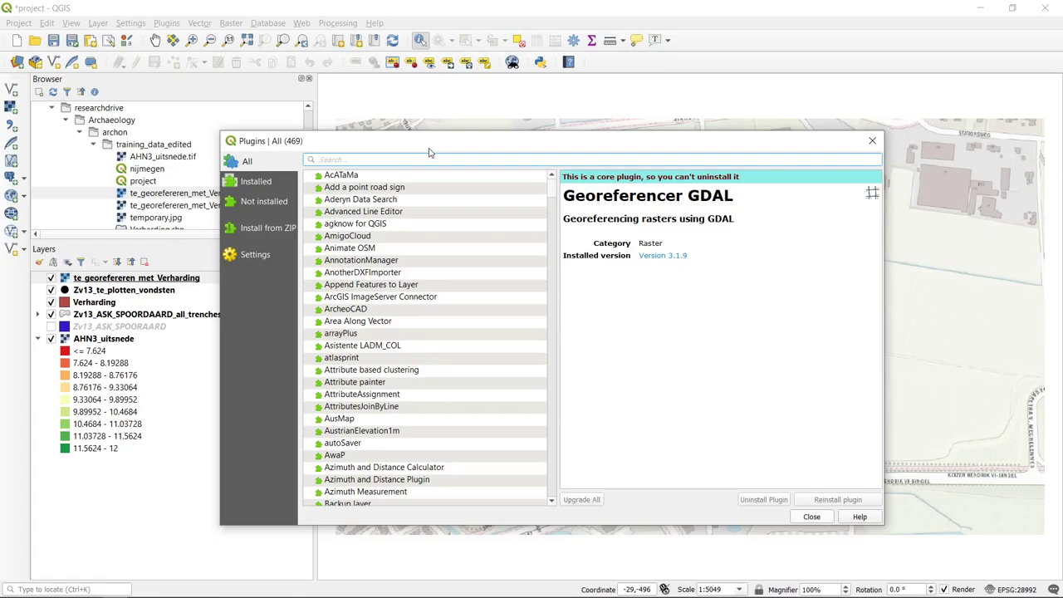
- Search the plugins for "georef" and enable the Georeferencer GDAL plugin, closing the plugin manager
{"action": "type", "text": "gereo"}
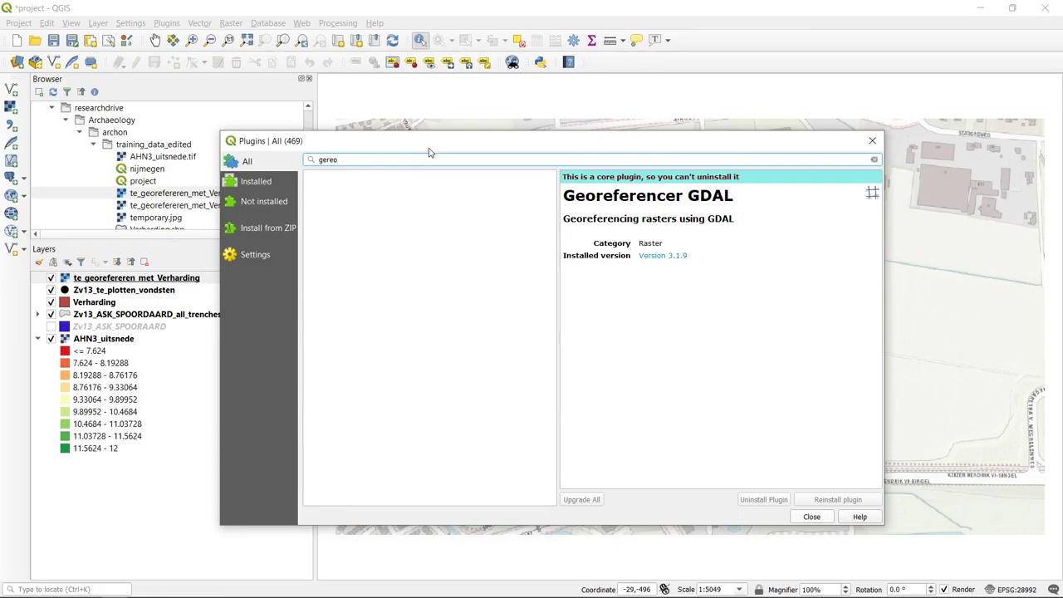
{"action": "key", "text": "BackSpace"}
{"action": "key", "text": "BackSpace"}
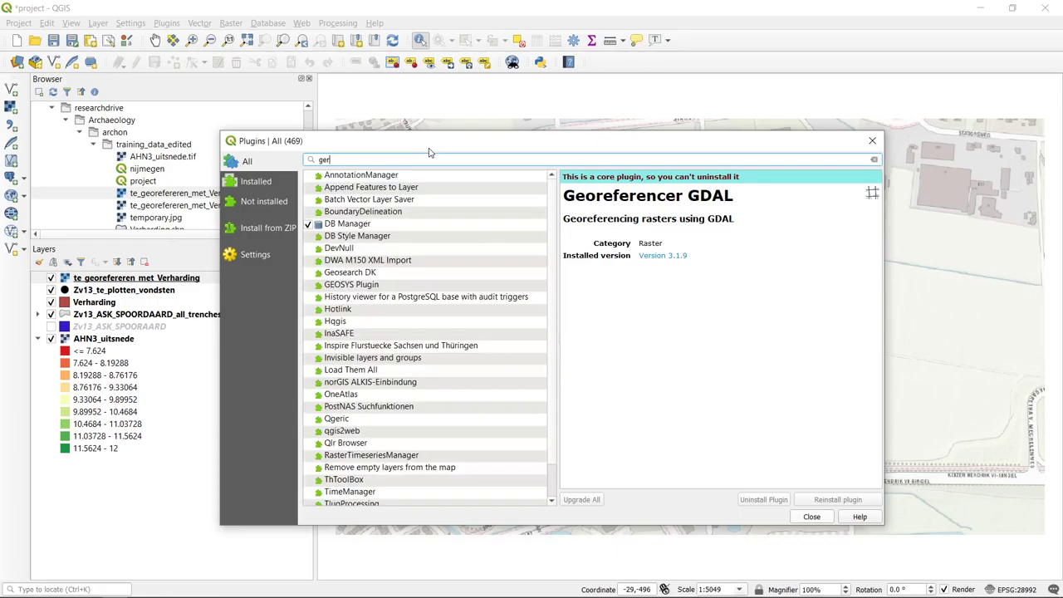
{"action": "key", "text": "BackSpace"}
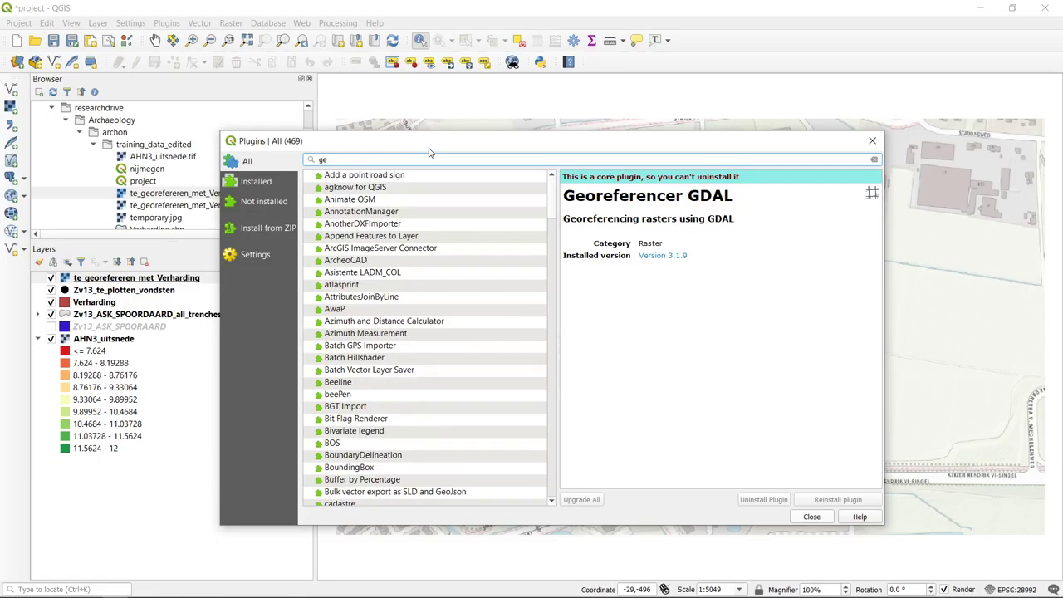
{"action": "type", "text": "oref"}
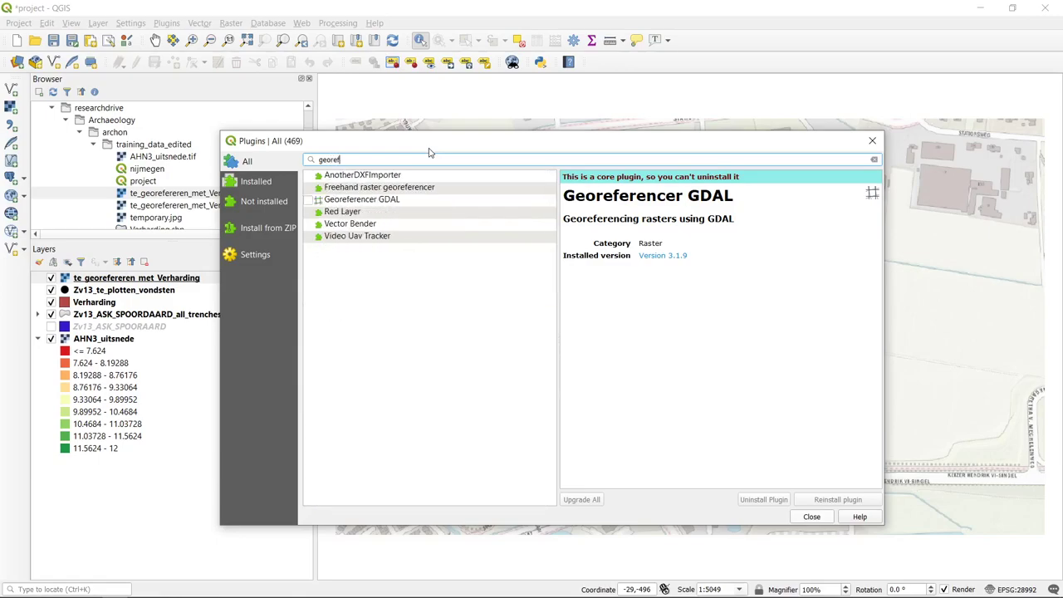
{"action": "left_click", "coordinate": [407, 202]}
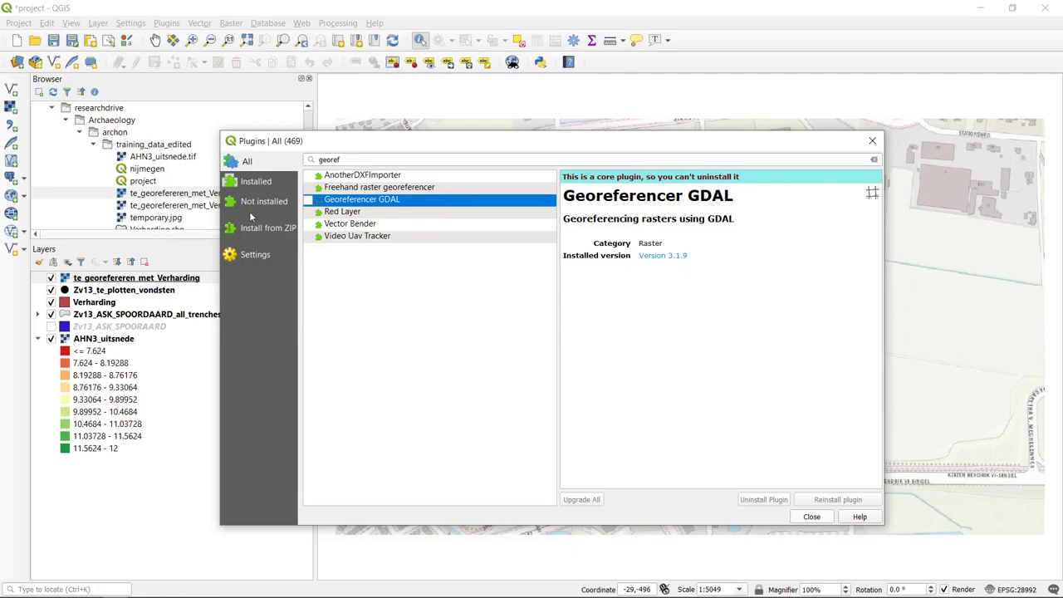
{"action": "left_click", "coordinate": [308, 200]}
{"action": "left_click", "coordinate": [812, 517]}
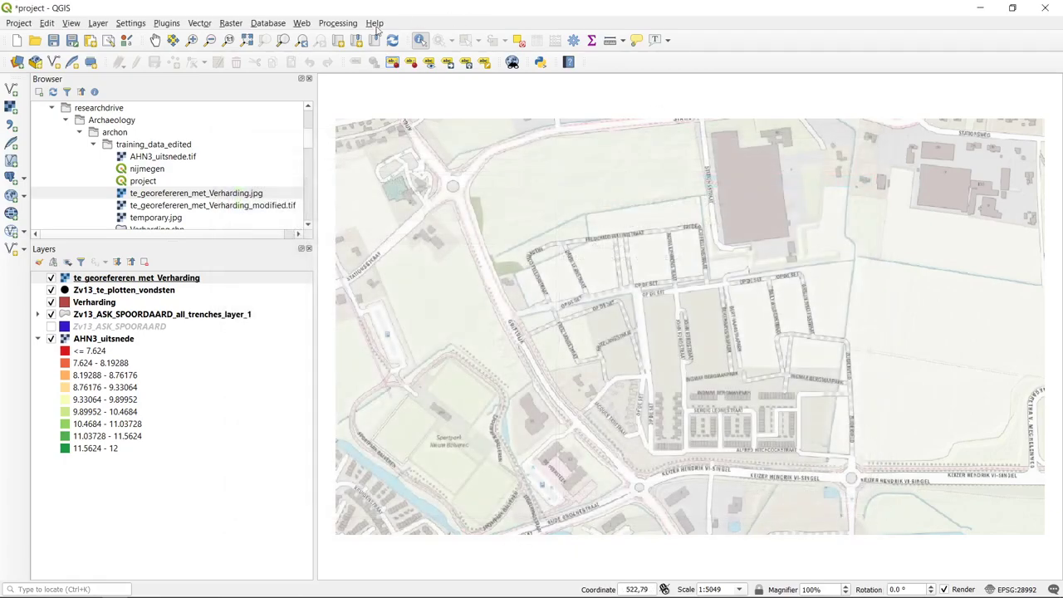
- Open the Georeferencer window from the raster tools
{"action": "left_click", "coordinate": [200, 23]}
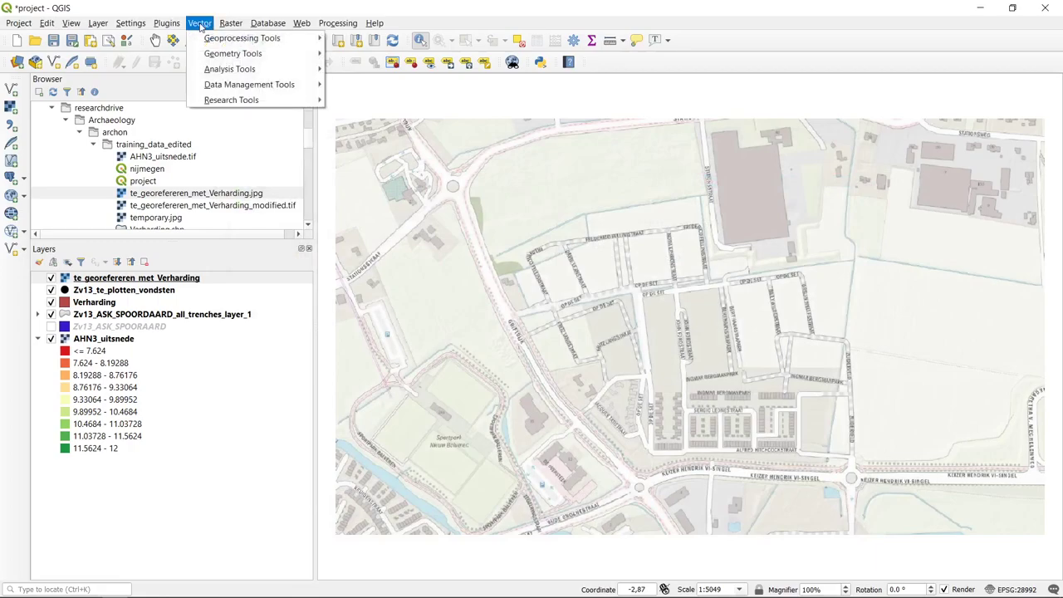
{"action": "left_click", "coordinate": [228, 24]}
{"action": "left_click", "coordinate": [268, 24]}
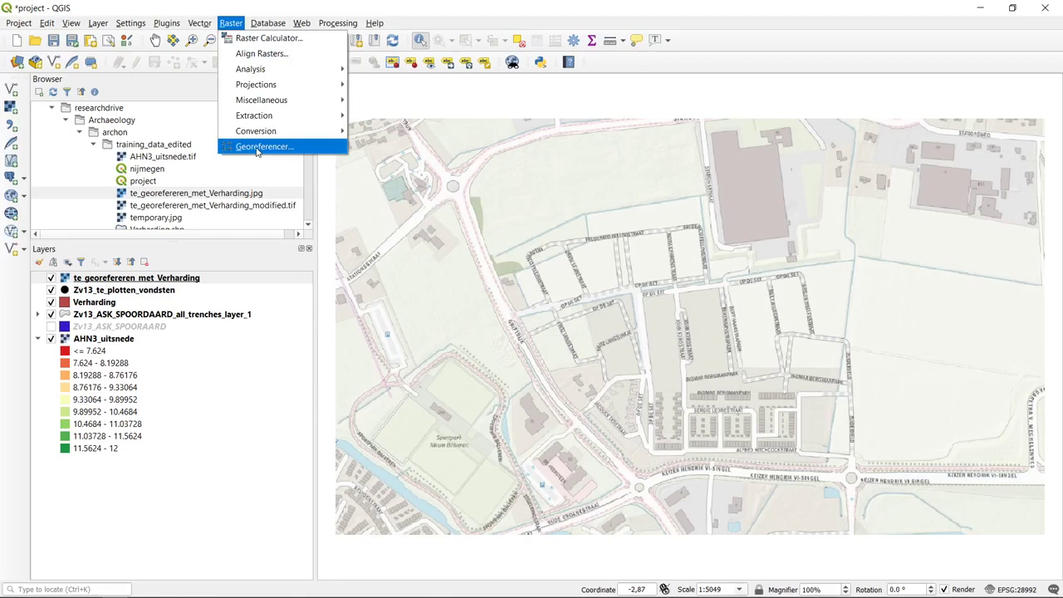
{"action": "left_click", "coordinate": [258, 147]}
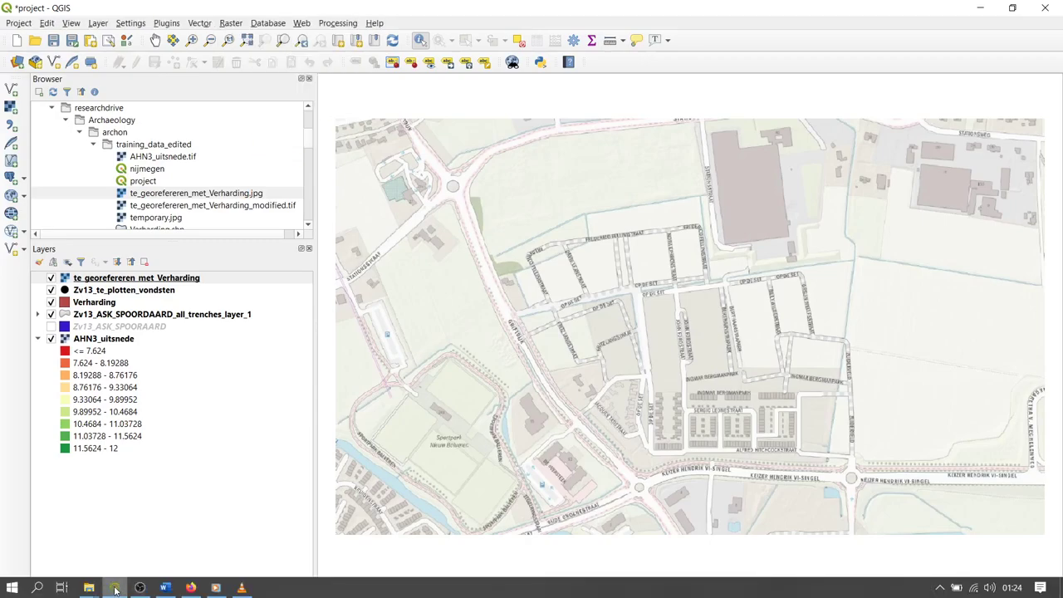
{"action": "left_click", "coordinate": [232, 24]}
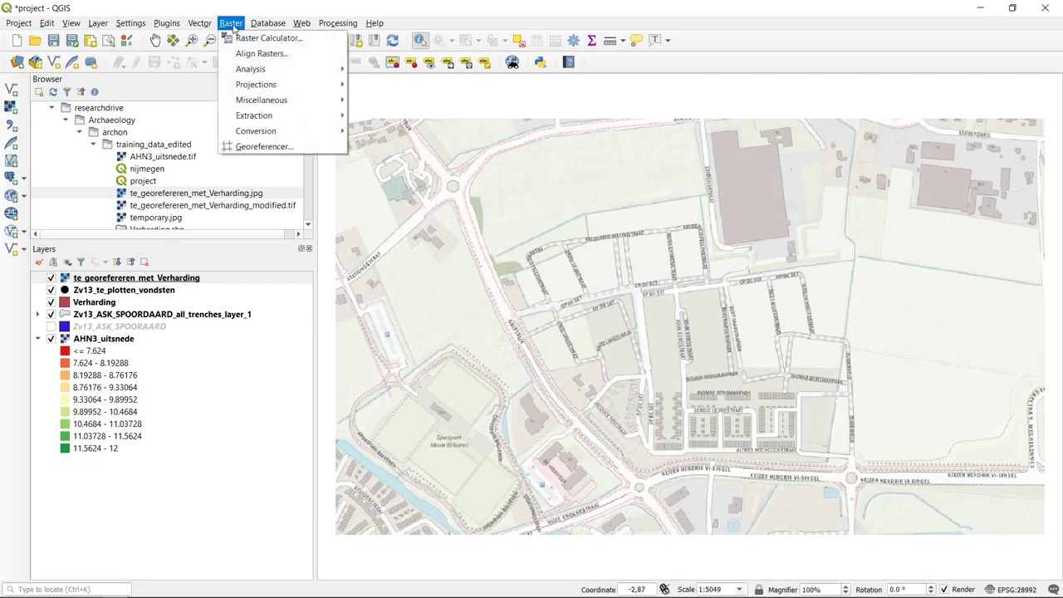
{"action": "left_click", "coordinate": [291, 148]}
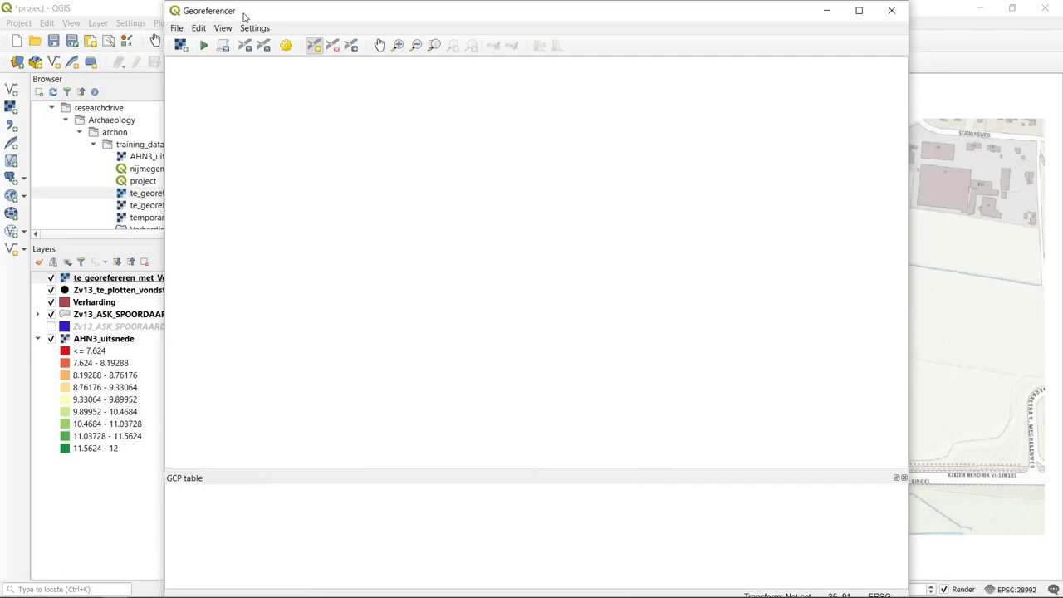
- Load te_georefereren_met_Verharding.jpg from the researchdrive/Archaeology/archon/training_data_edited folder as the raster to georeference
{"action": "left_click", "coordinate": [181, 46]}
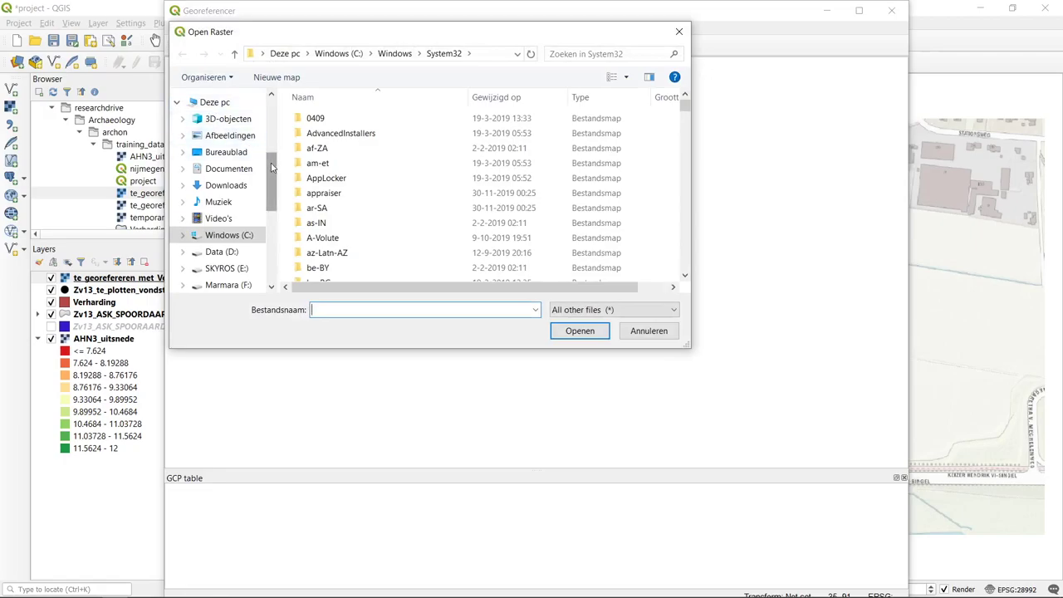
{"action": "scroll", "coordinate": [270, 183], "scroll_direction": "down", "scroll_amount": 1}
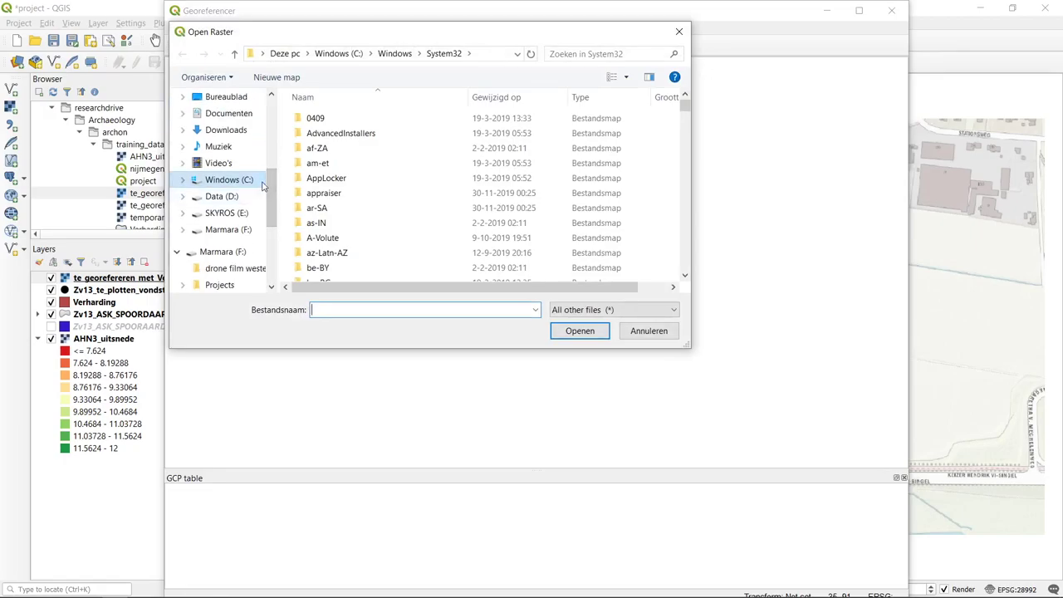
{"action": "scroll", "coordinate": [241, 196], "scroll_direction": "down", "scroll_amount": 2}
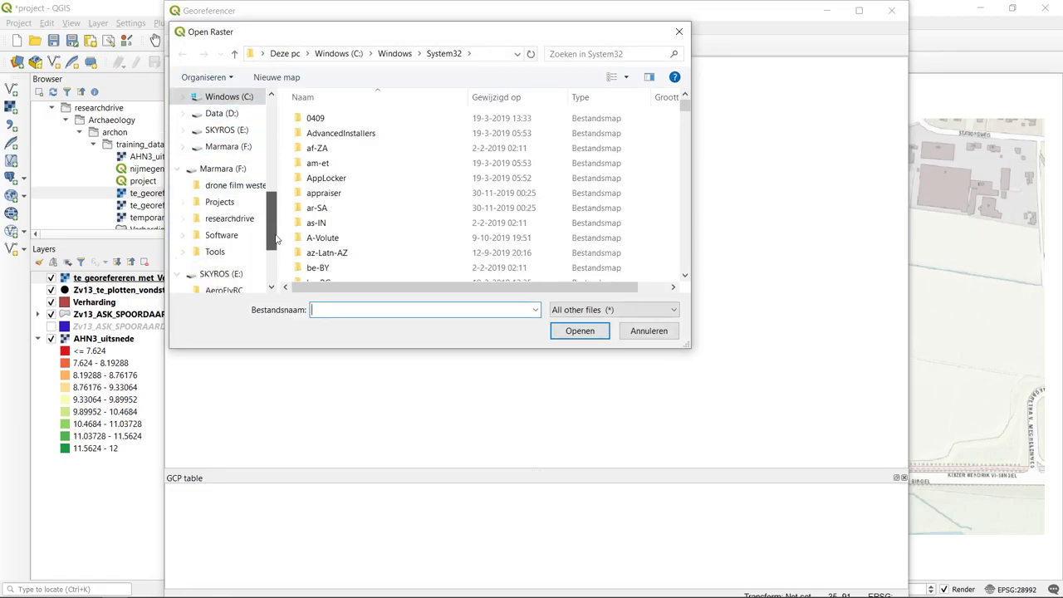
{"action": "left_click", "coordinate": [183, 185]}
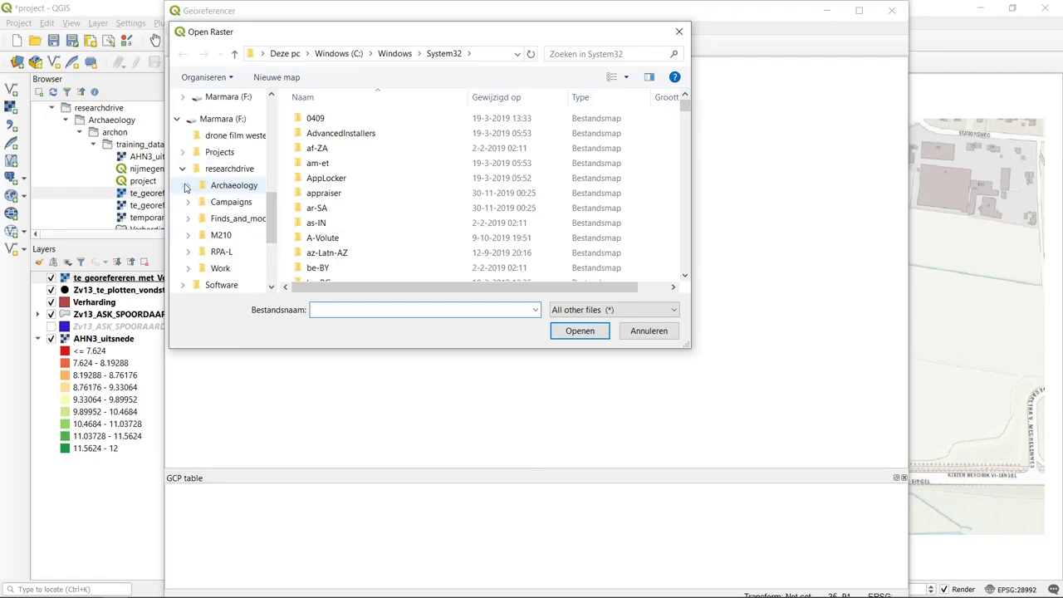
{"action": "left_click", "coordinate": [189, 187]}
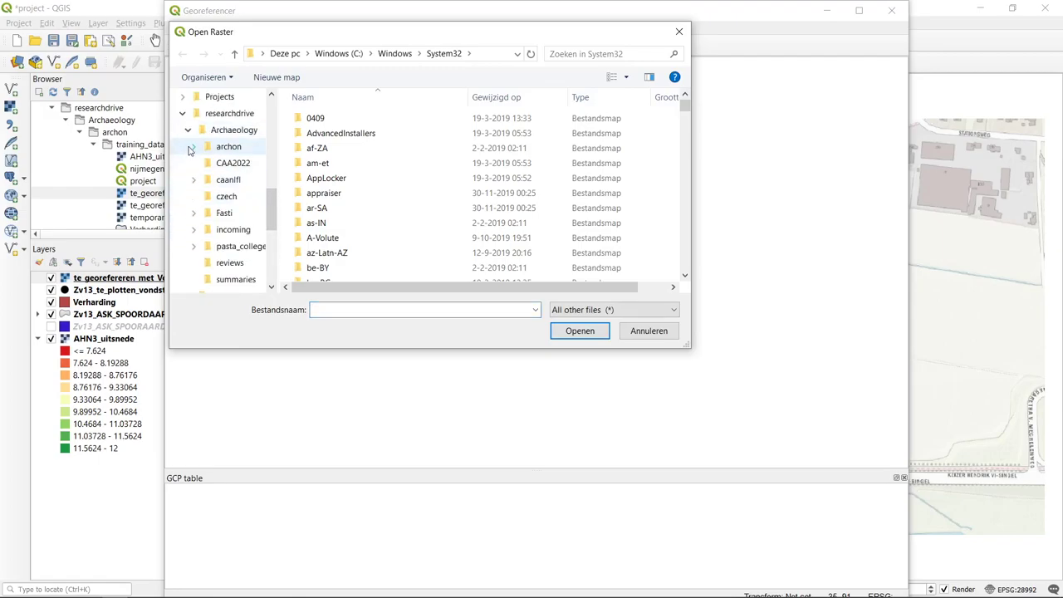
{"action": "left_click", "coordinate": [193, 146]}
{"action": "left_click", "coordinate": [226, 169]}
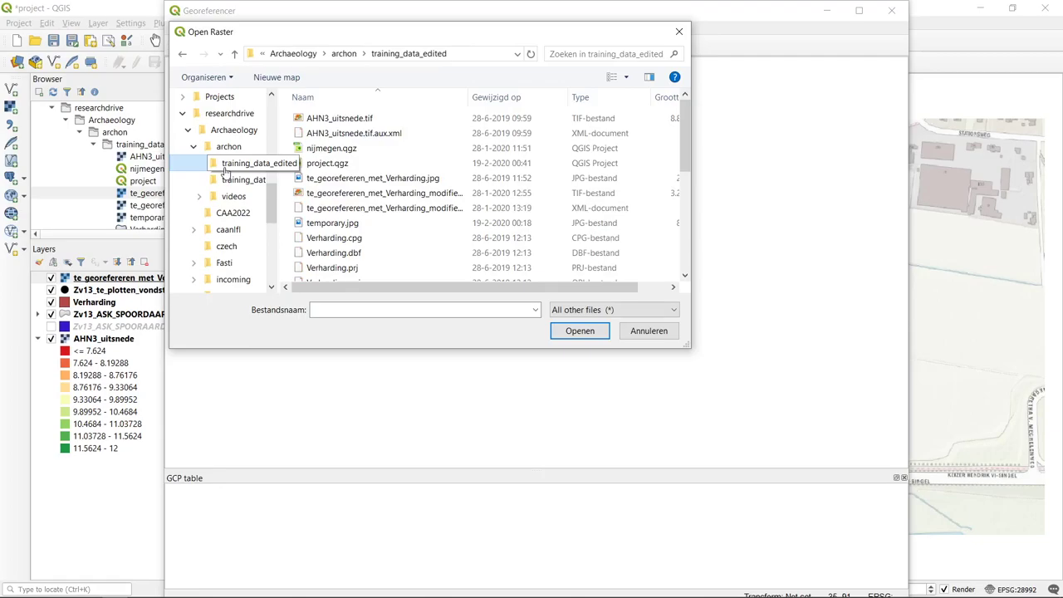
{"action": "double_click", "coordinate": [429, 177]}
- Assign the recently used Amersfoort / RD New (EPSG:28992) coordinate reference system to the raster
{"action": "left_click_drag", "start_coordinate": [658, 70], "coordinate": [478, 34]}
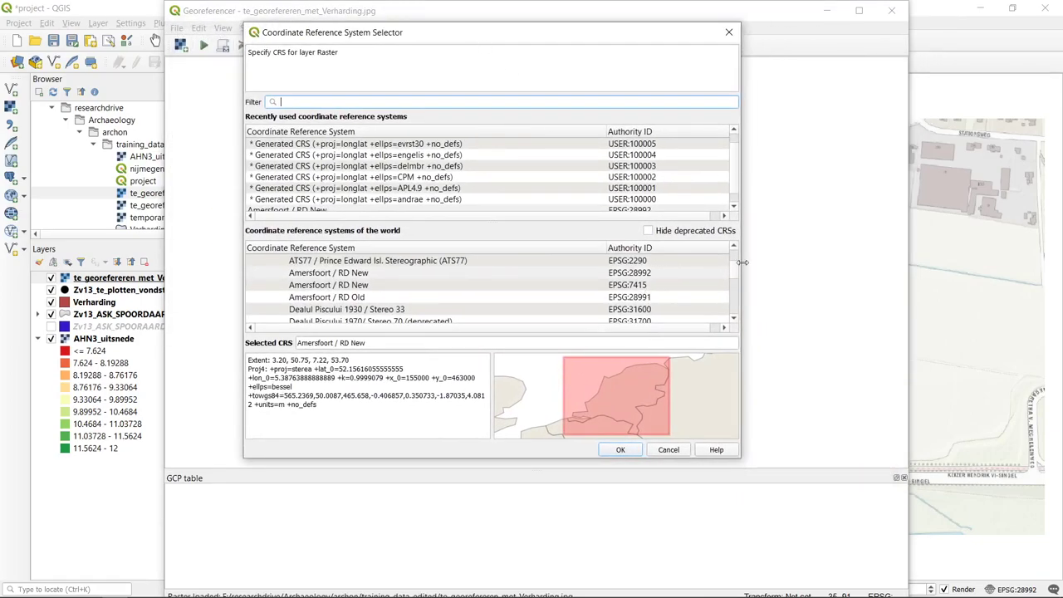
{"action": "left_click", "coordinate": [736, 189]}
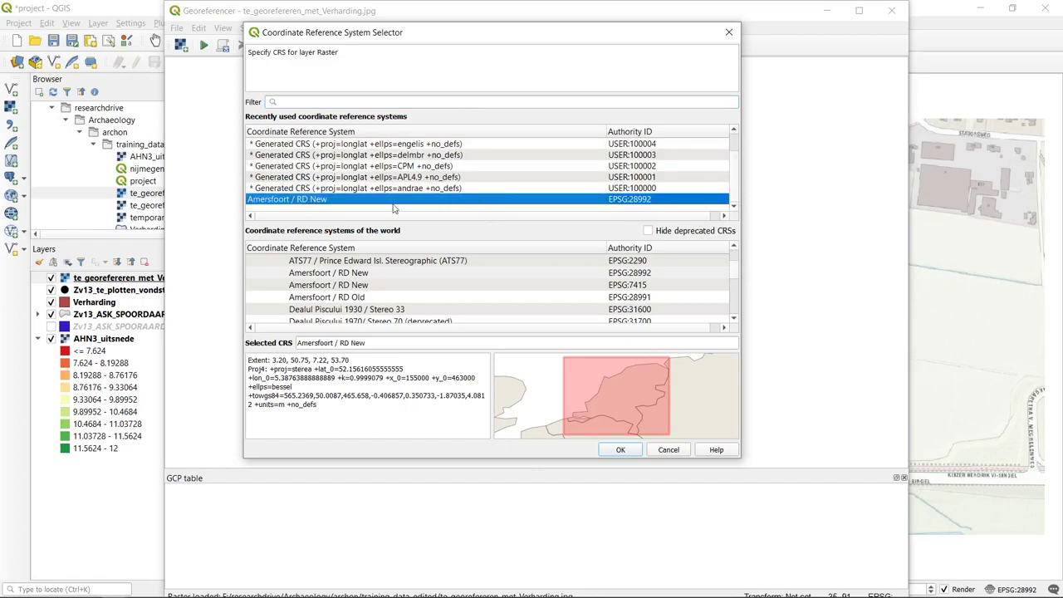
{"action": "double_click", "coordinate": [393, 202]}
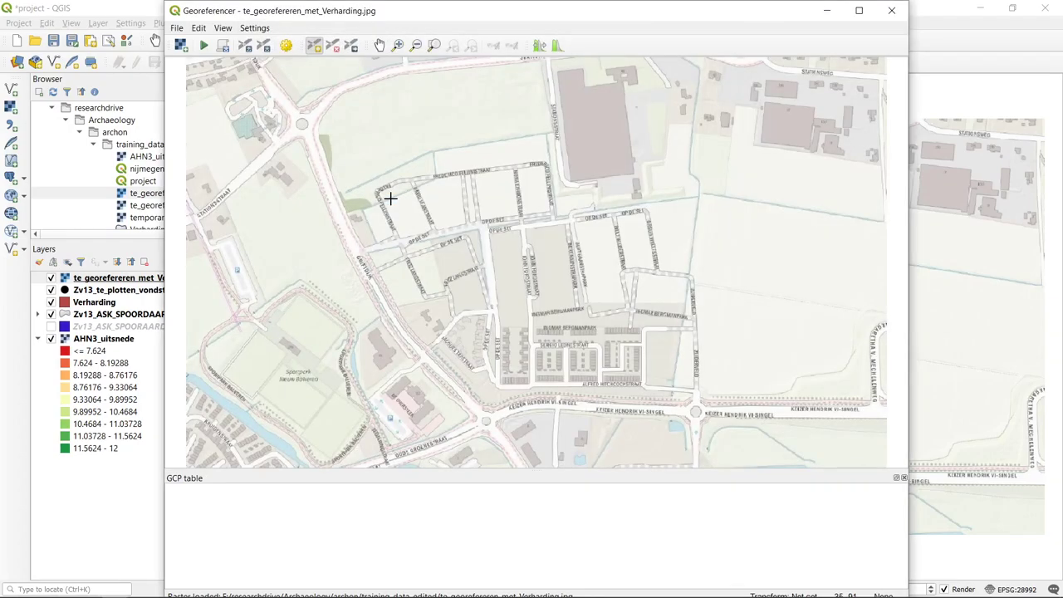
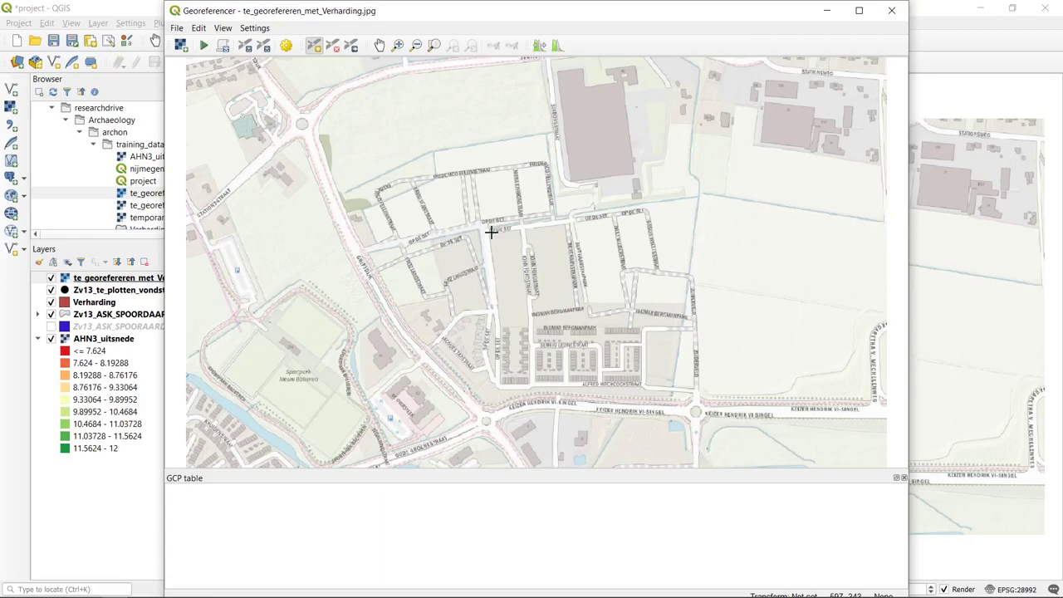
- Open the georeferencer's transformation settings and set the transformation type to Helmert
{"action": "left_click_drag", "start_coordinate": [482, 15], "coordinate": [460, 36]}
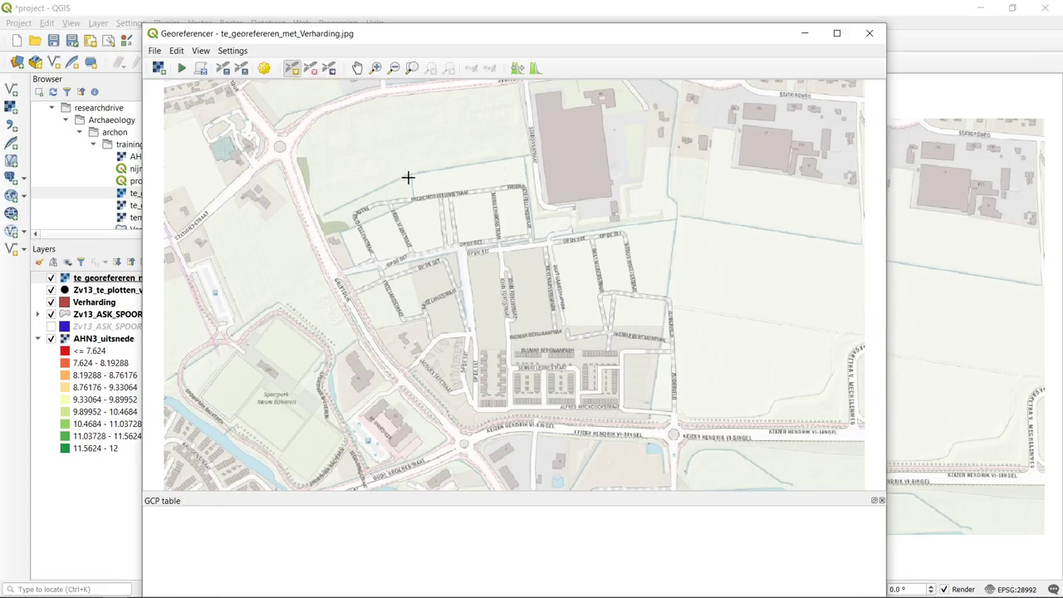
{"action": "left_click", "coordinate": [264, 70]}
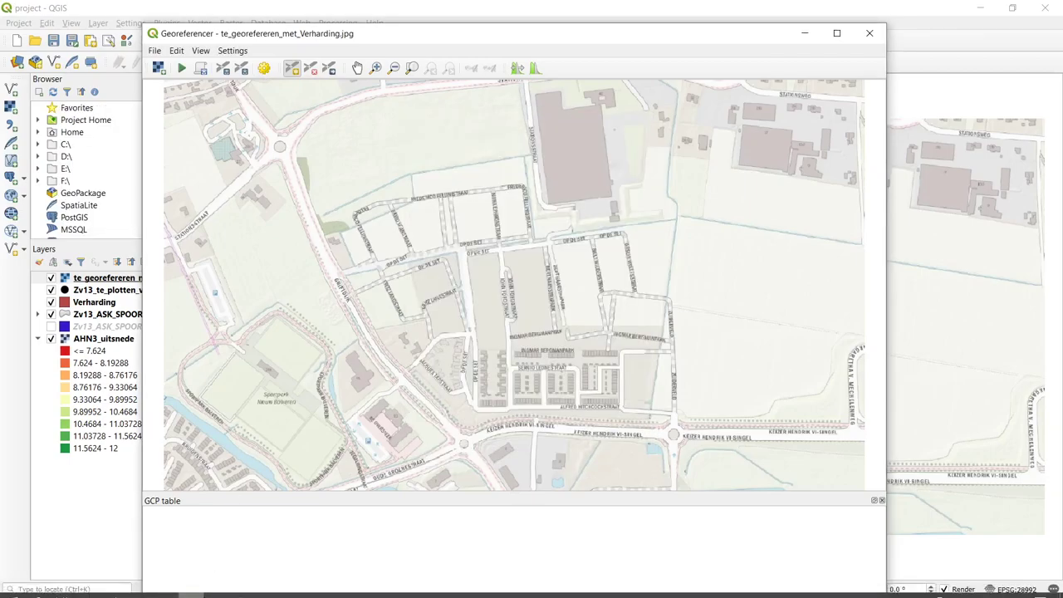
{"action": "left_click", "coordinate": [264, 68]}
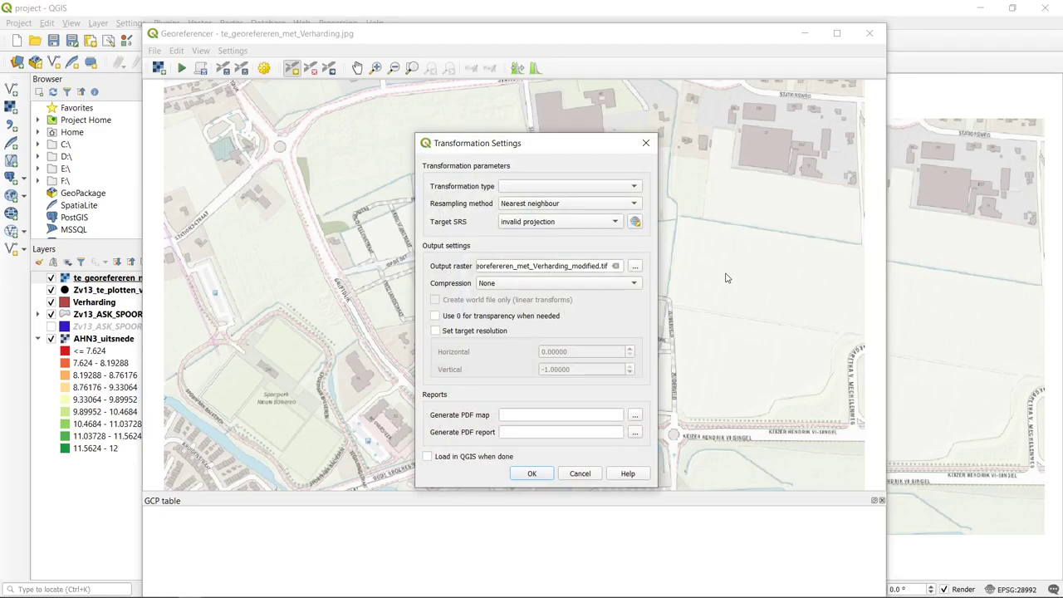
{"action": "left_click", "coordinate": [635, 189]}
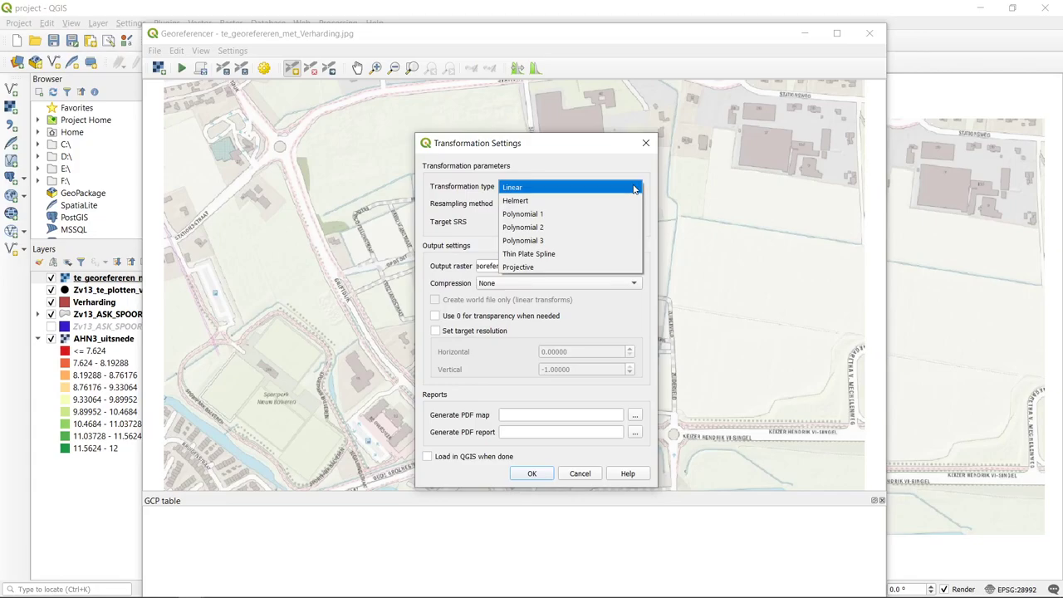
{"action": "left_click", "coordinate": [635, 190]}
{"action": "left_click", "coordinate": [634, 191]}
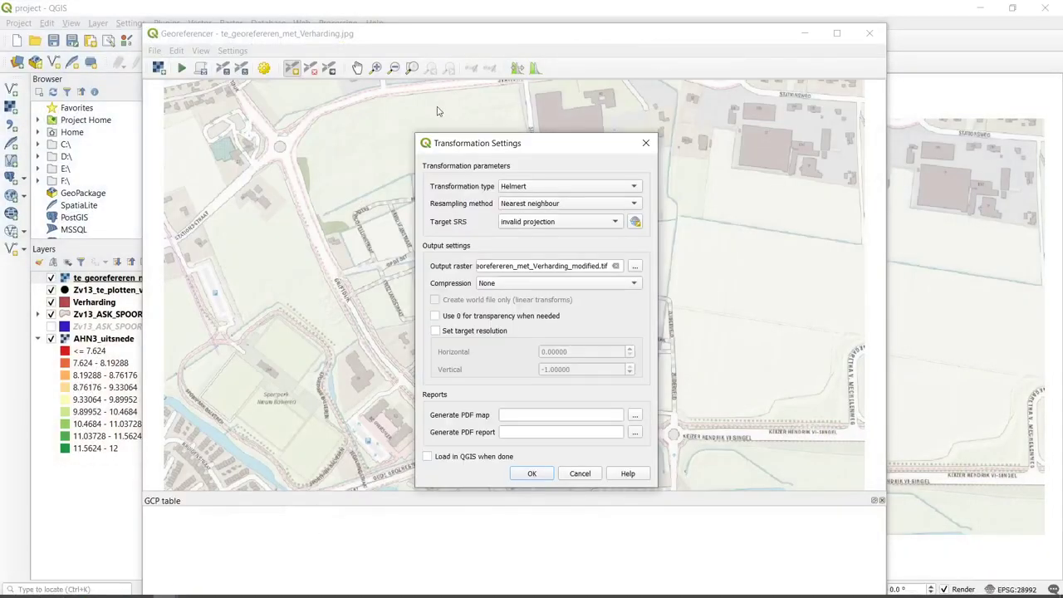
{"action": "left_click", "coordinate": [626, 190]}
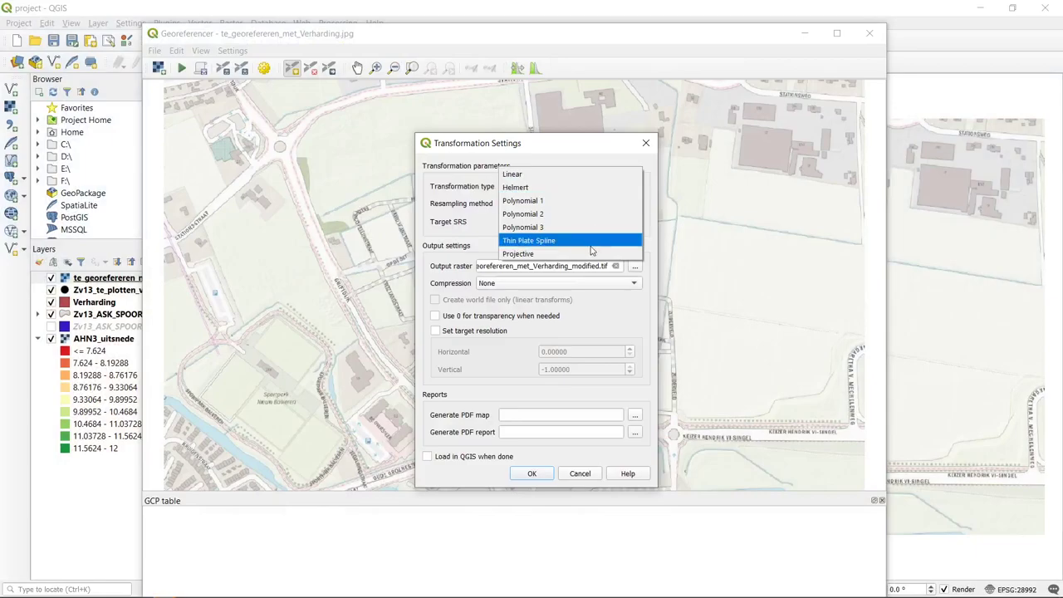
{"action": "left_click", "coordinate": [586, 192]}
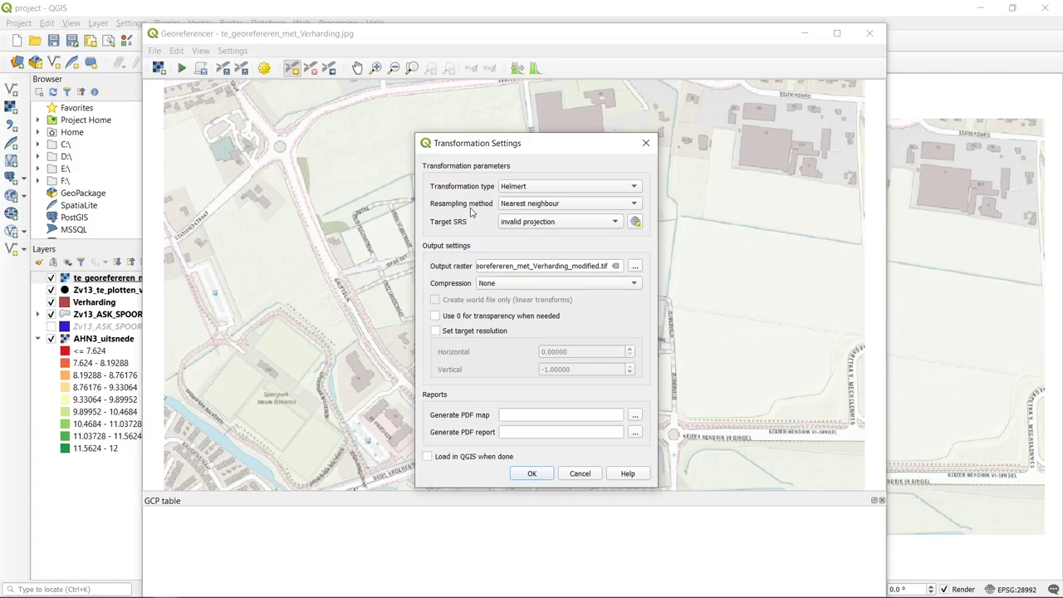
- Use nearest neighbour resampling, the project CRS EPSG:28992 as target SRS and loading in QGIS when done, and apply the transformation settings
{"action": "left_click", "coordinate": [574, 208]}
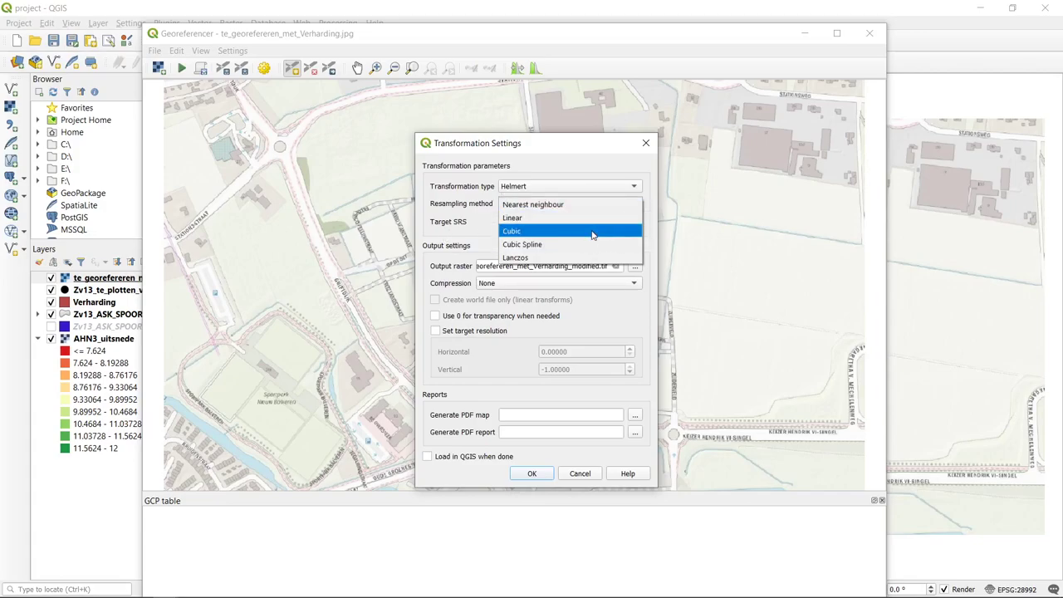
{"action": "left_click", "coordinate": [553, 205]}
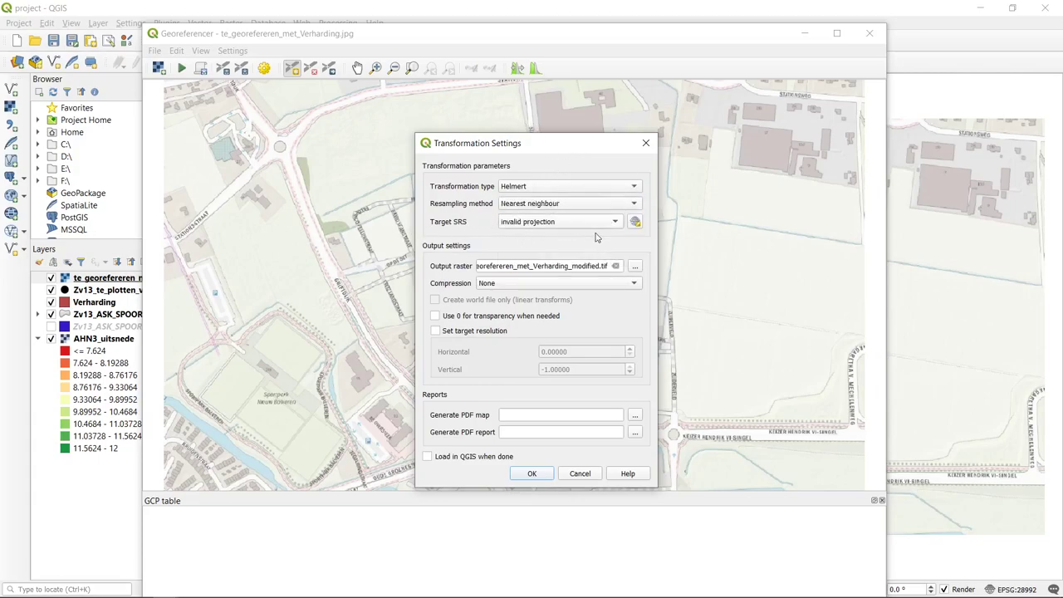
{"action": "left_click", "coordinate": [623, 224]}
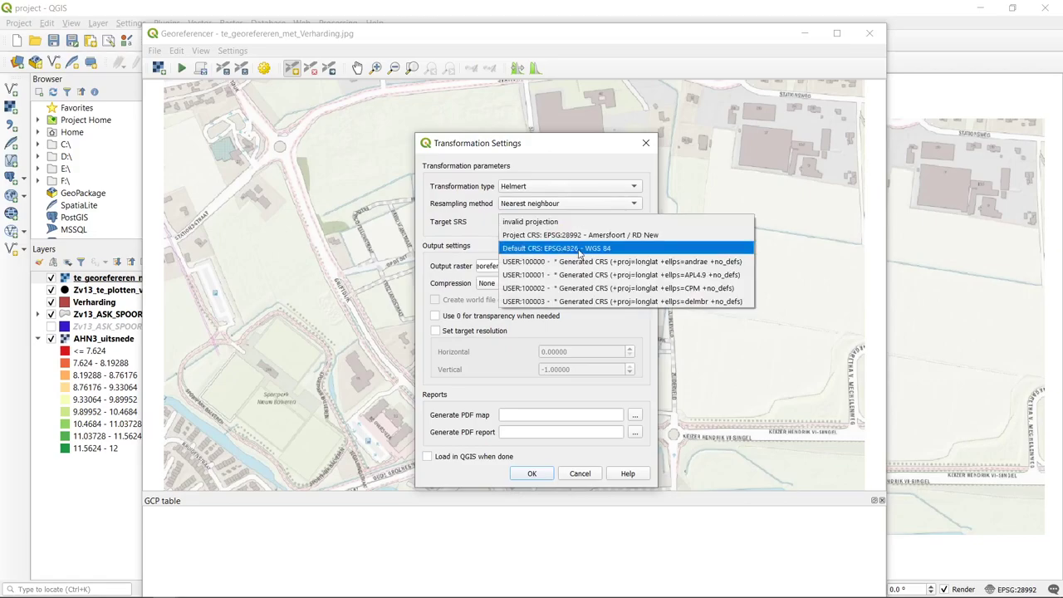
{"action": "left_click", "coordinate": [638, 236]}
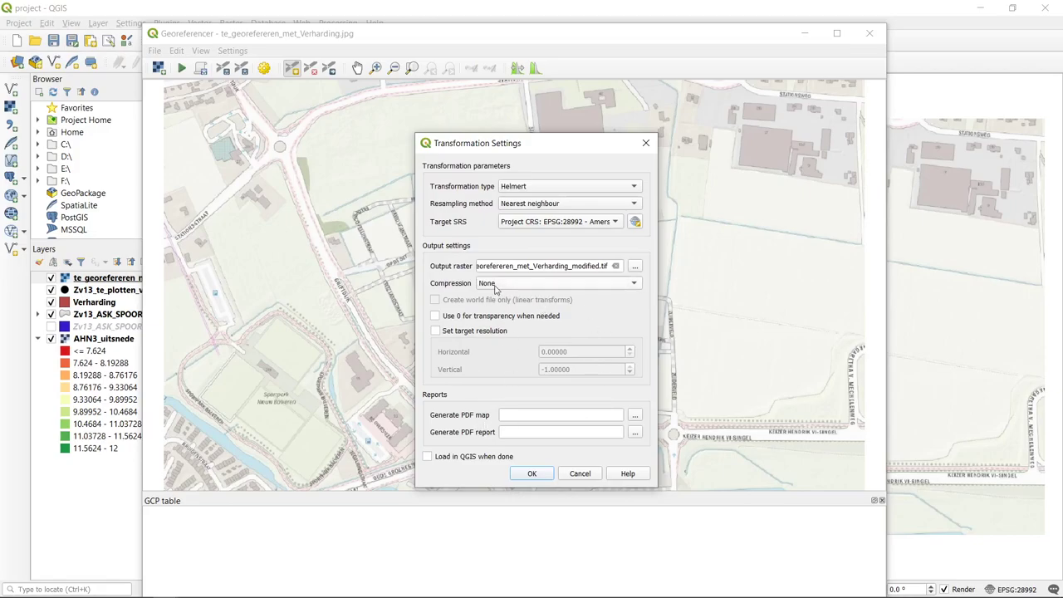
{"action": "left_click", "coordinate": [505, 462]}
{"action": "left_click", "coordinate": [534, 474]}
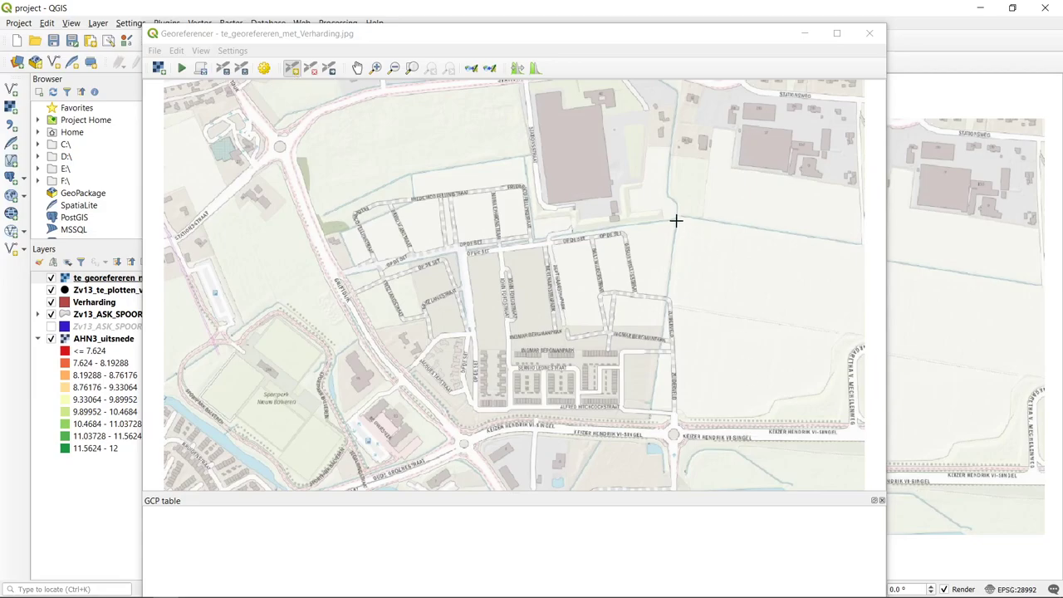
- Place the first control point on the scan at the northeast corner of the embankment above Op de Set, taking coordinates from the map canvas
{"action": "scroll", "coordinate": [671, 214], "scroll_direction": "up", "scroll_amount": 3}
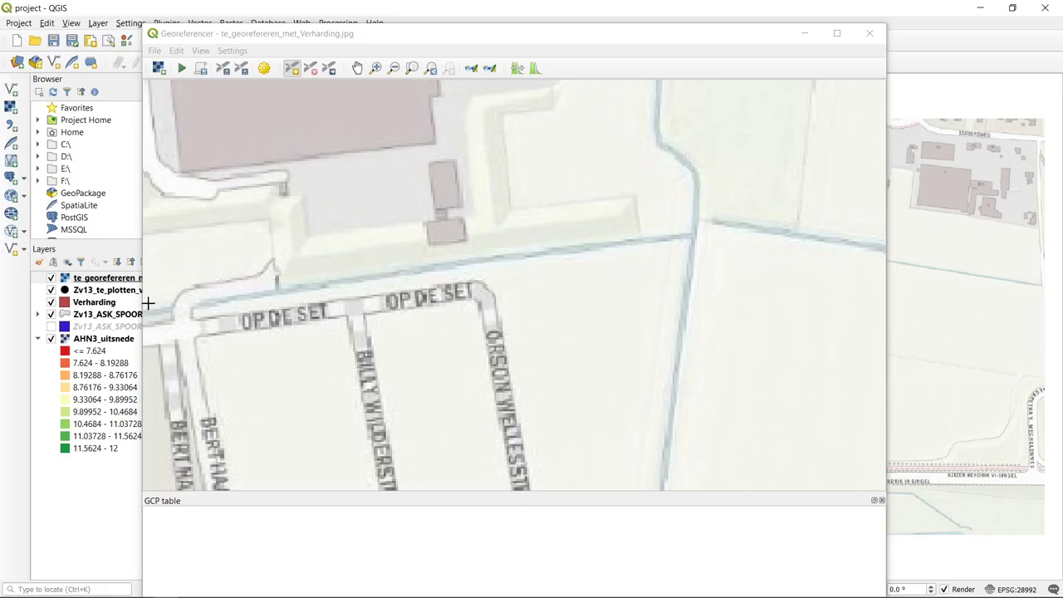
{"action": "left_click", "coordinate": [635, 198]}
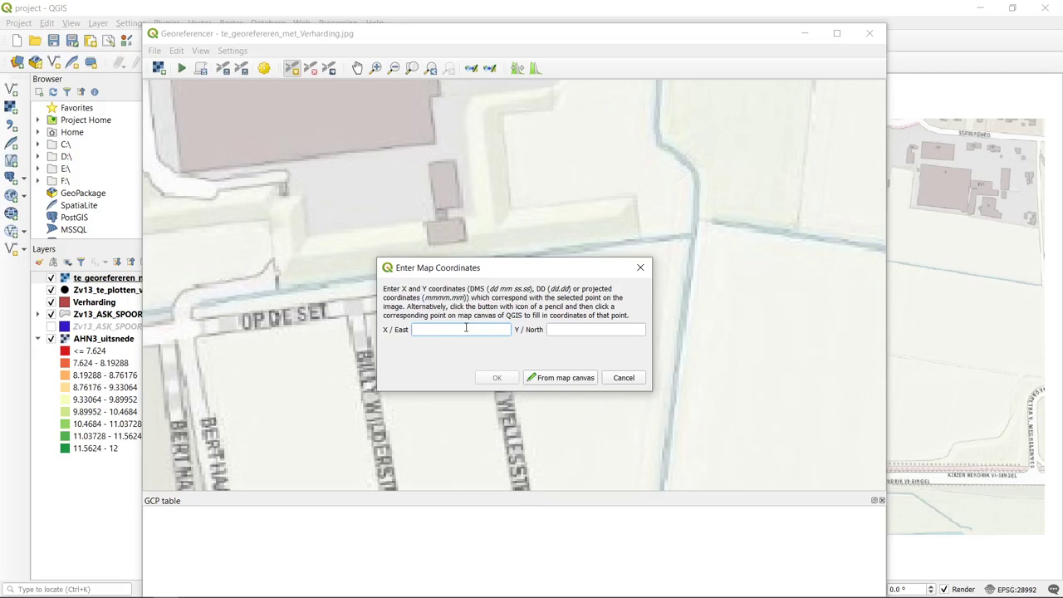
{"action": "left_click", "coordinate": [589, 382]}
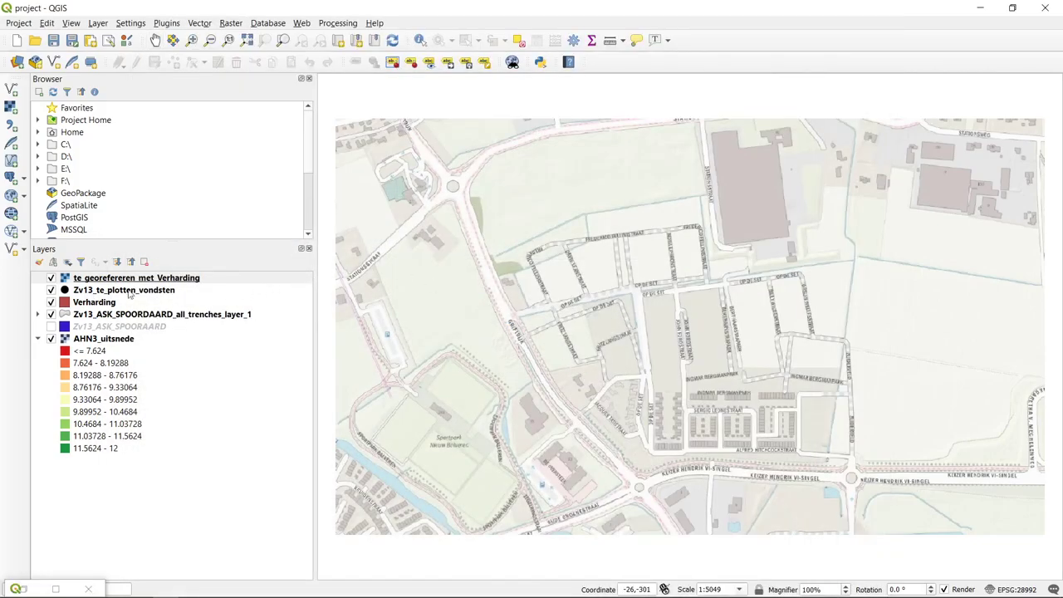
- Zoom to the Verharding layer, pick the matching northeast corner of the green embankment on the elevation map, and accept the coordinates
{"action": "right_click", "coordinate": [99, 304]}
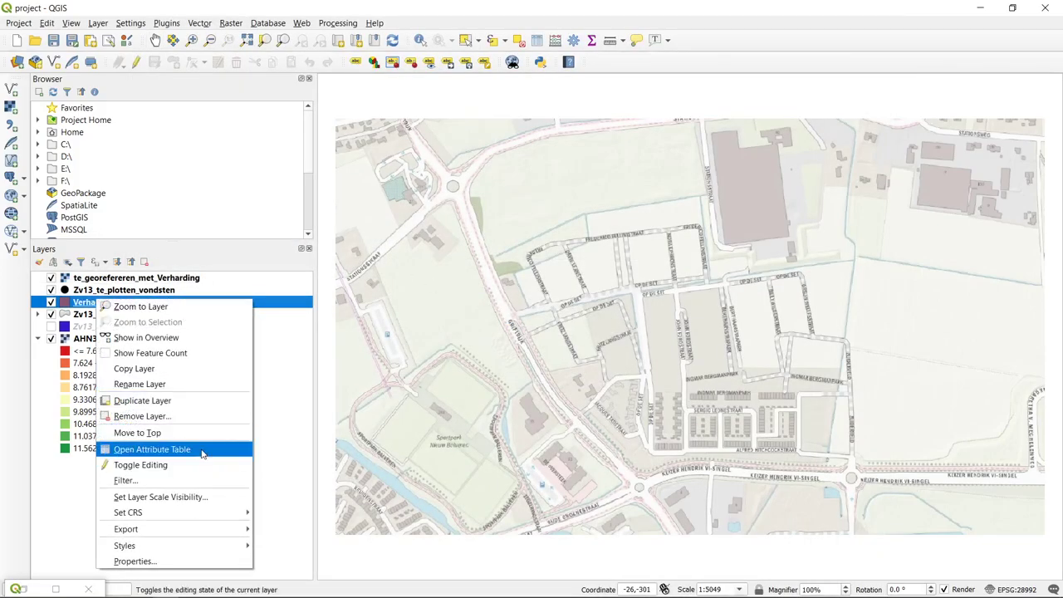
{"action": "left_click", "coordinate": [166, 306]}
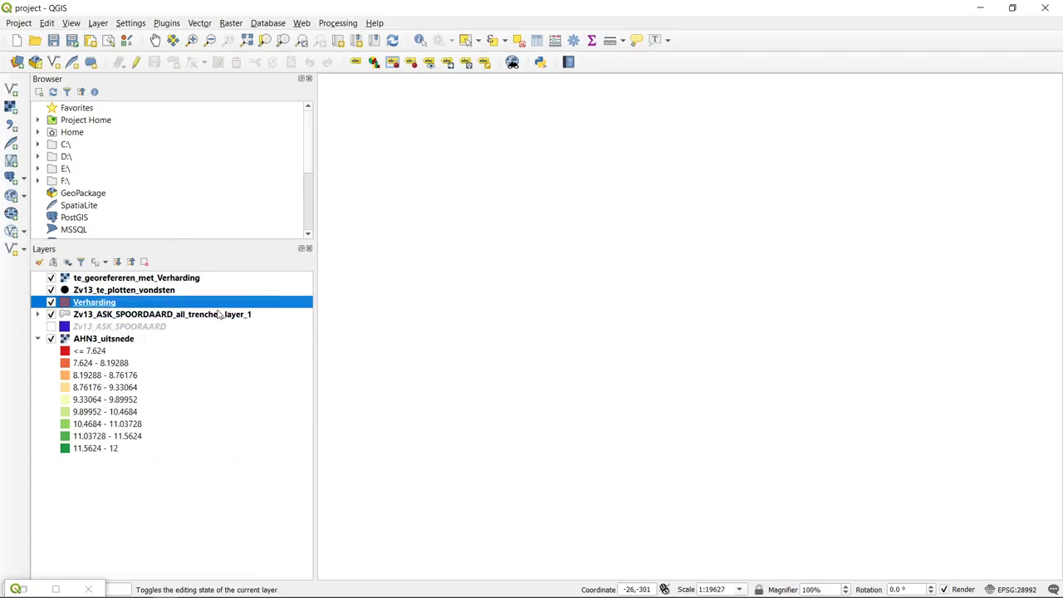
{"action": "scroll", "coordinate": [704, 220], "scroll_direction": "up", "scroll_amount": 2}
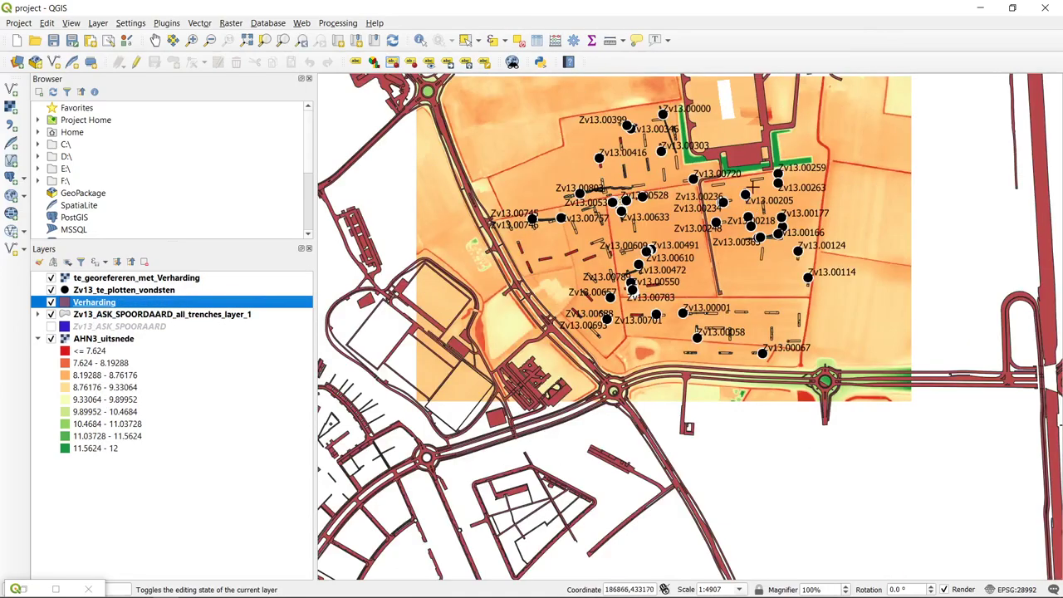
{"action": "scroll", "coordinate": [818, 151], "scroll_direction": "up", "scroll_amount": 2}
{"action": "left_click_drag", "start_coordinate": [853, 155], "coordinate": [760, 221]}
{"action": "scroll", "coordinate": [720, 238], "scroll_direction": "up", "scroll_amount": 2}
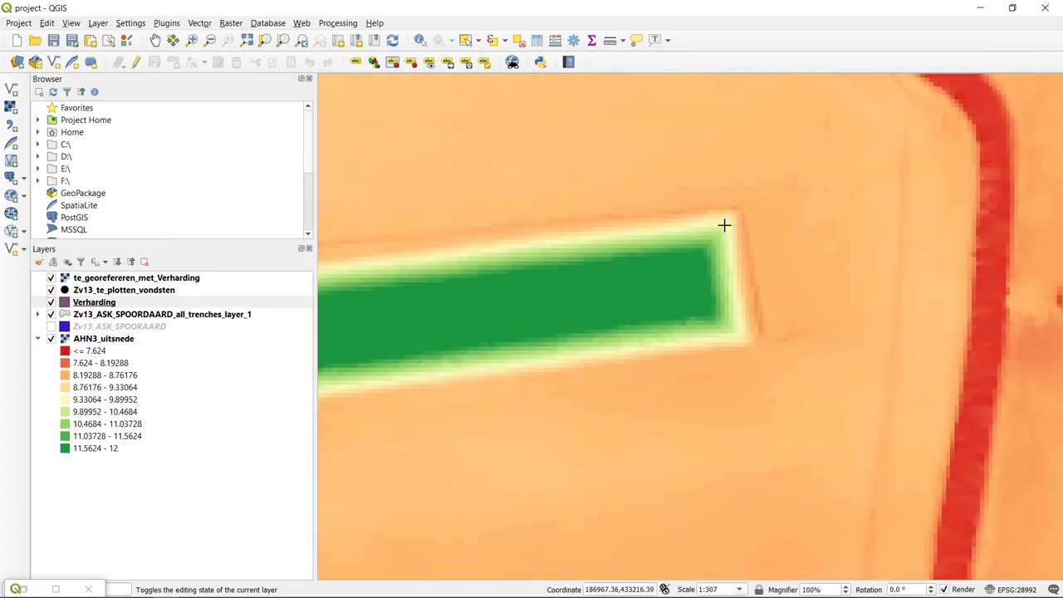
{"action": "scroll", "coordinate": [733, 214], "scroll_direction": "down", "scroll_amount": 1}
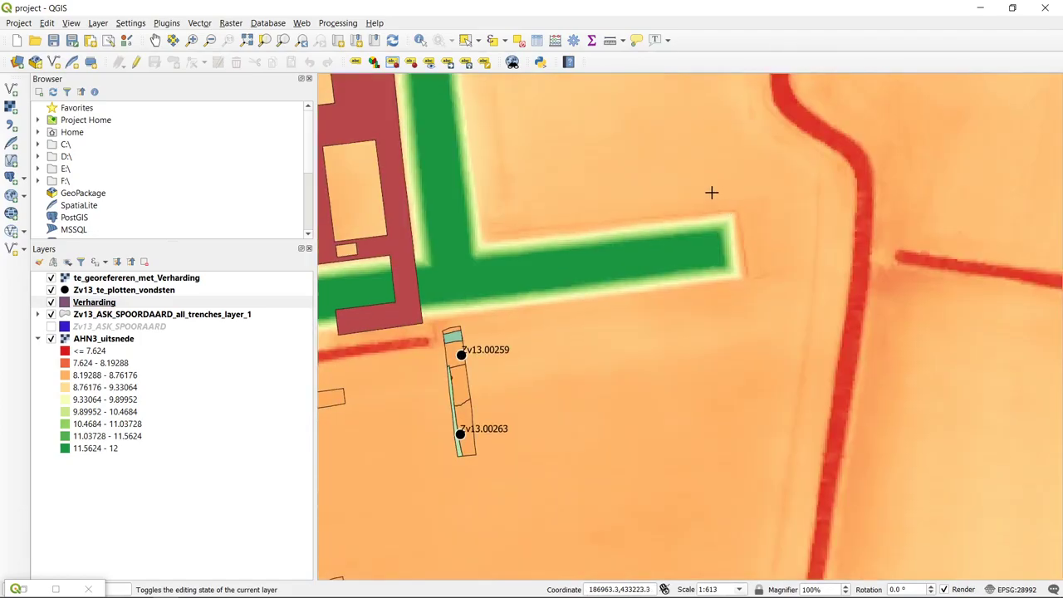
{"action": "left_click_drag", "start_coordinate": [712, 192], "coordinate": [746, 223]}
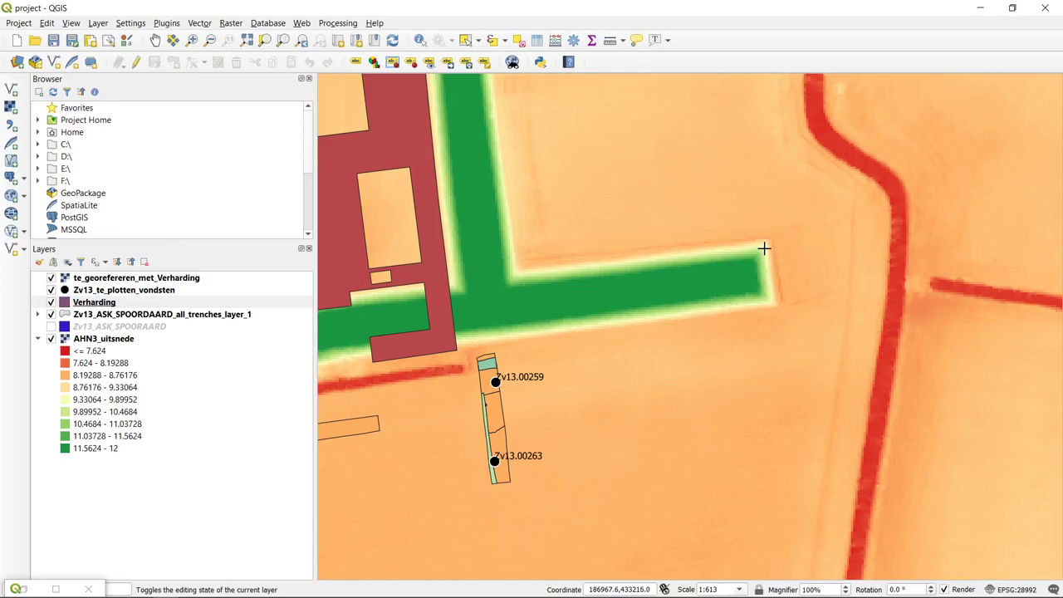
{"action": "left_click", "coordinate": [765, 248]}
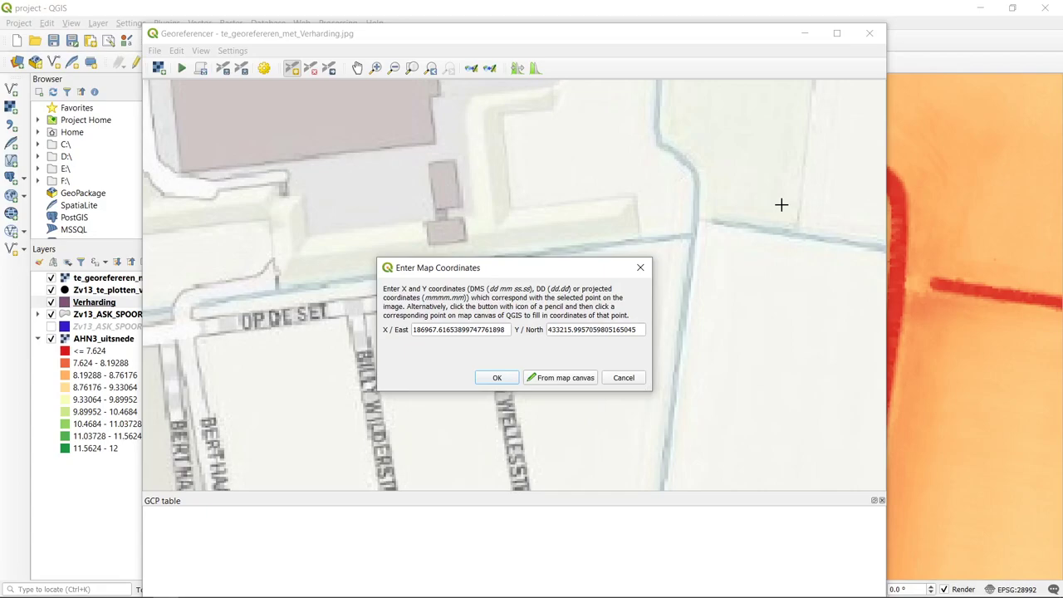
{"action": "left_click", "coordinate": [502, 378]}
{"action": "mouse_move", "coordinate": [646, 33]}
{"action": "left_mouse_down"}
{"action": "mouse_move", "coordinate": [646, 8]}
{"action": "mouse_move", "coordinate": [649, 17]}
{"action": "left_mouse_up"}
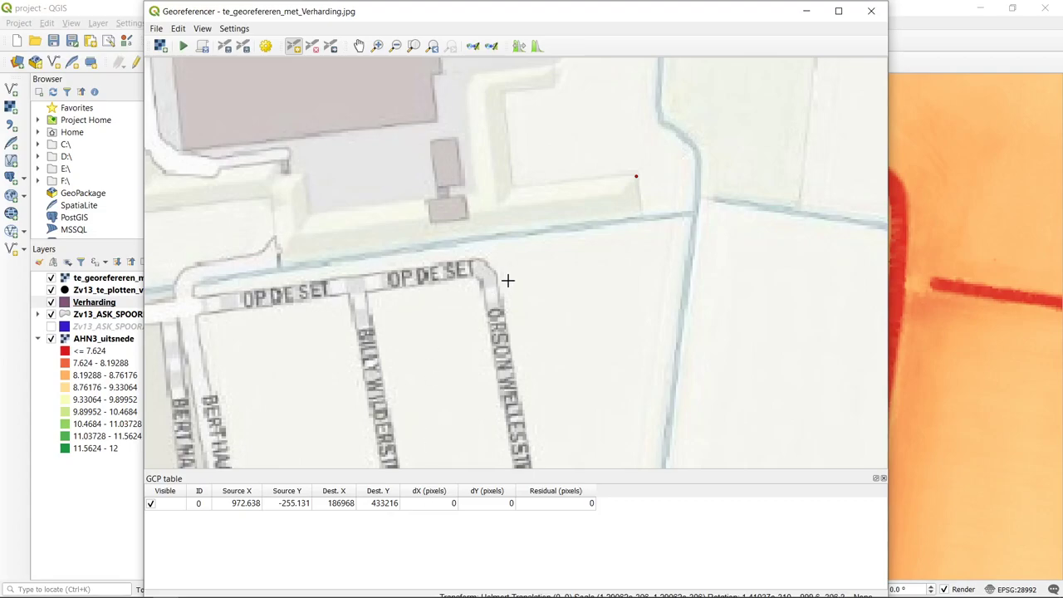
- Place a second control point on the scan at the east tip of the traffic island above the northwestern roundabout, taking coordinates from the map canvas
{"action": "scroll", "coordinate": [532, 238], "scroll_direction": "down", "scroll_amount": 1}
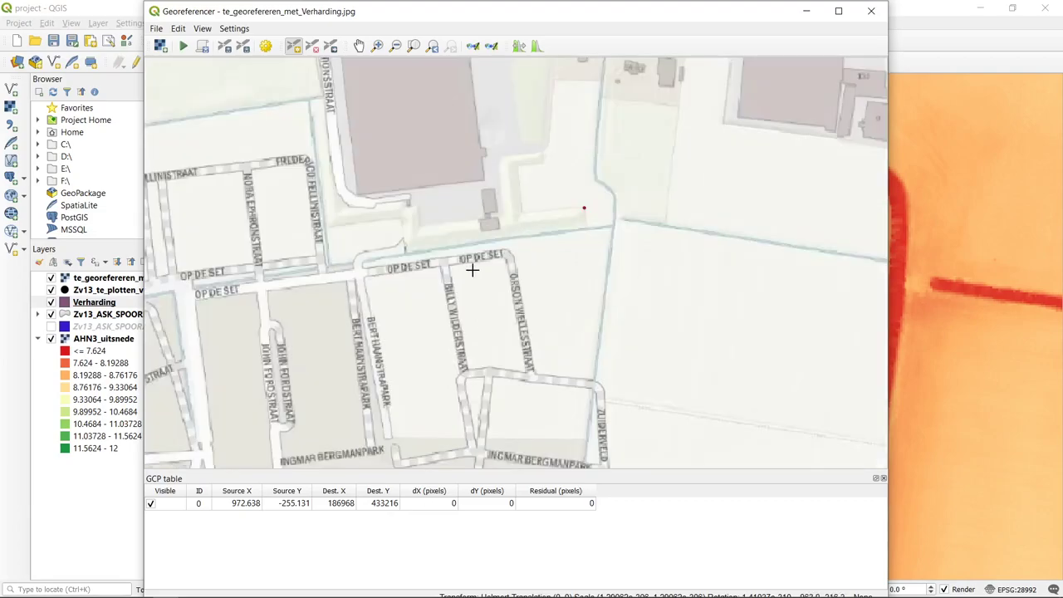
{"action": "scroll", "coordinate": [476, 267], "scroll_direction": "down", "scroll_amount": 1}
{"action": "left_click_drag", "start_coordinate": [438, 280], "coordinate": [501, 238]}
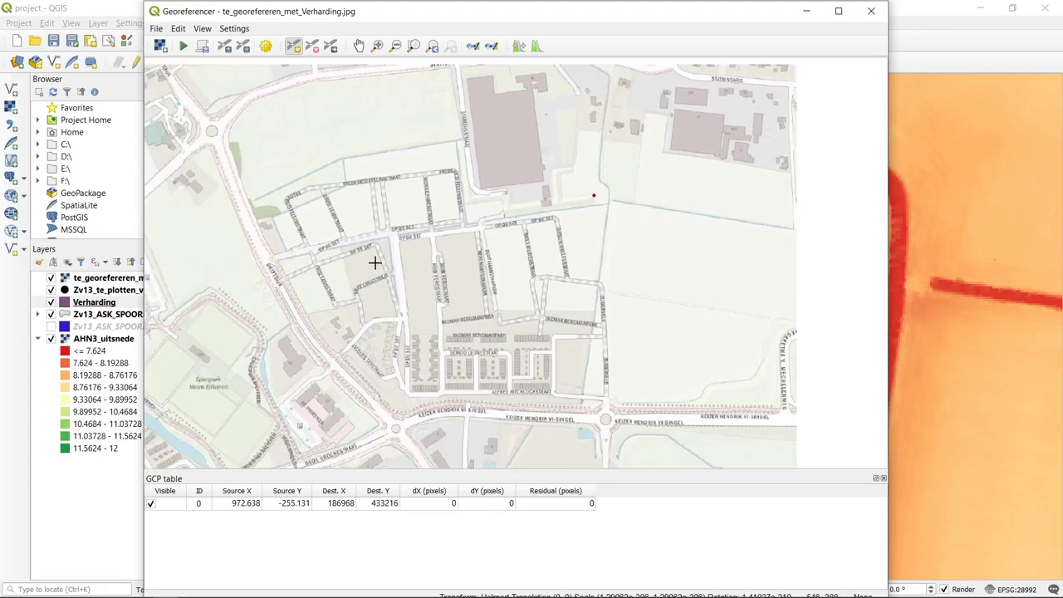
{"action": "scroll", "coordinate": [398, 253], "scroll_direction": "up", "scroll_amount": 1}
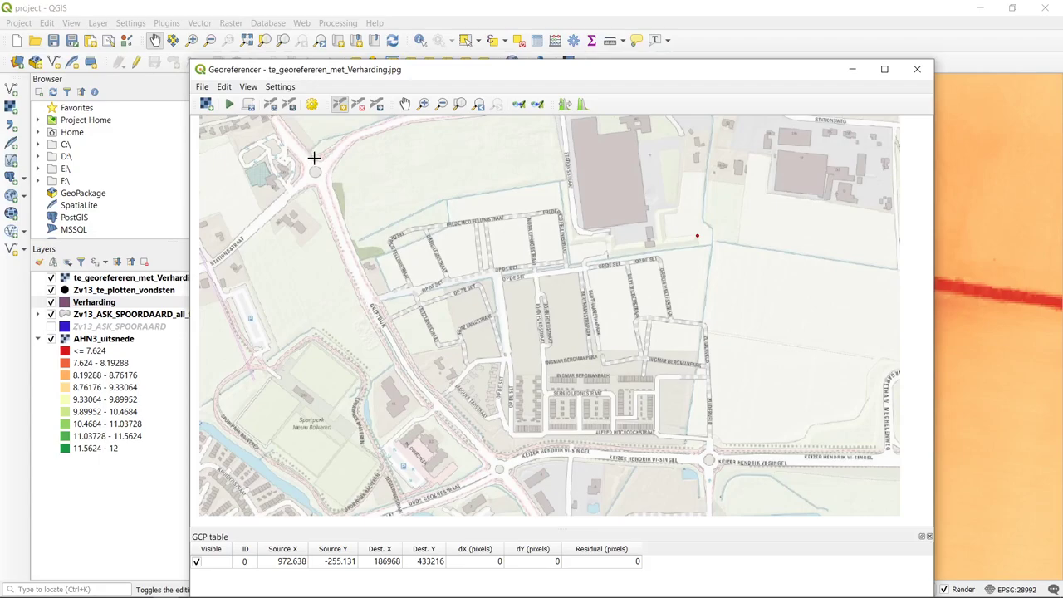
{"action": "left_click_drag", "start_coordinate": [314, 158], "coordinate": [382, 237]}
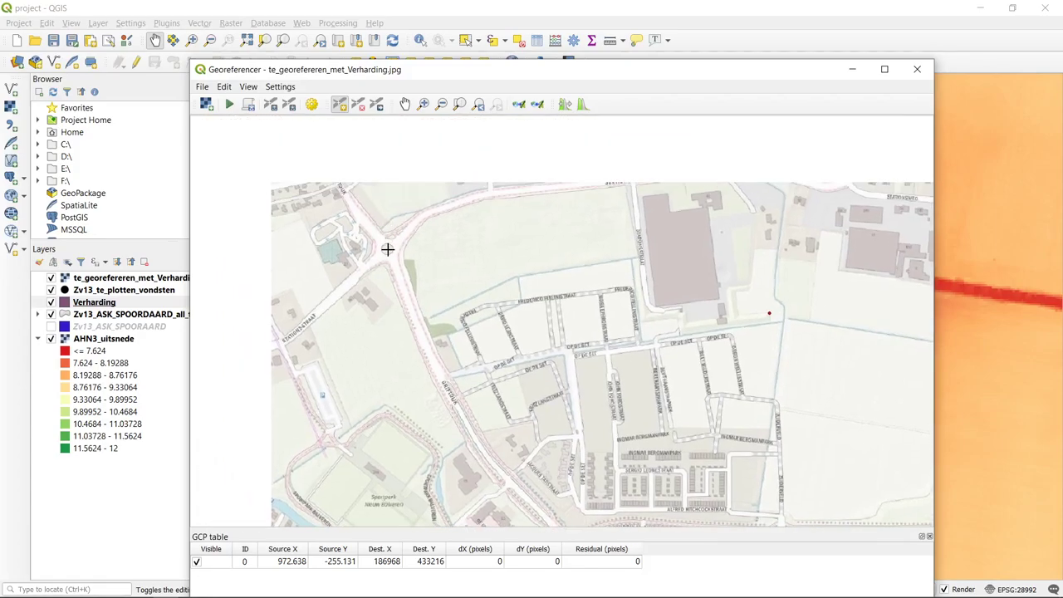
{"action": "scroll", "coordinate": [387, 249], "scroll_direction": "up", "scroll_amount": 2}
{"action": "scroll", "coordinate": [418, 195], "scroll_direction": "up", "scroll_amount": 1}
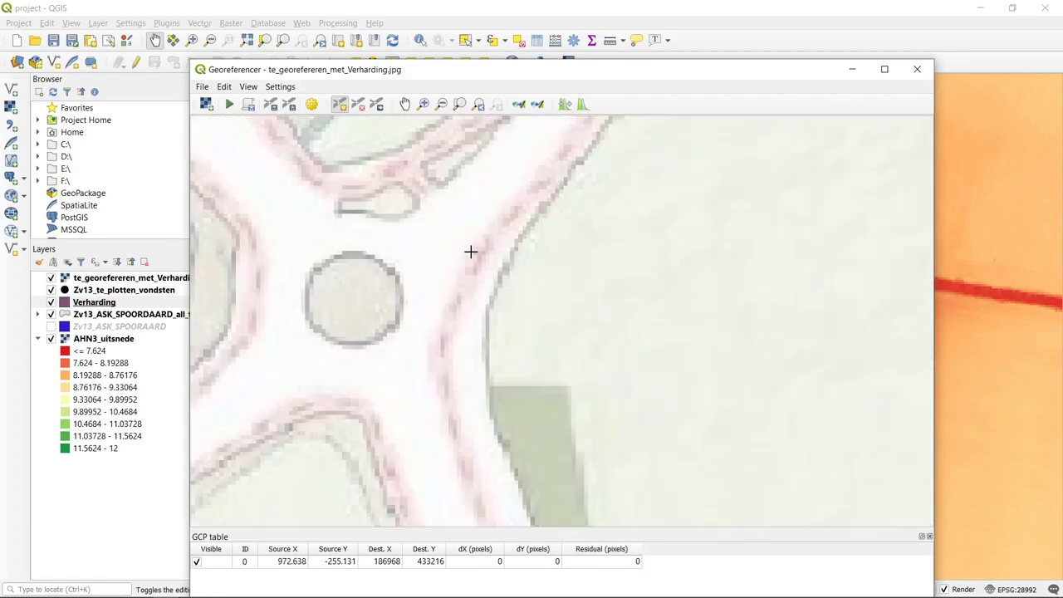
{"action": "scroll", "coordinate": [404, 200], "scroll_direction": "down", "scroll_amount": 1}
{"action": "scroll", "coordinate": [406, 180], "scroll_direction": "up", "scroll_amount": 1}
{"action": "left_click_drag", "start_coordinate": [406, 180], "coordinate": [394, 346]}
{"action": "left_click_drag", "start_coordinate": [432, 252], "coordinate": [431, 303]}
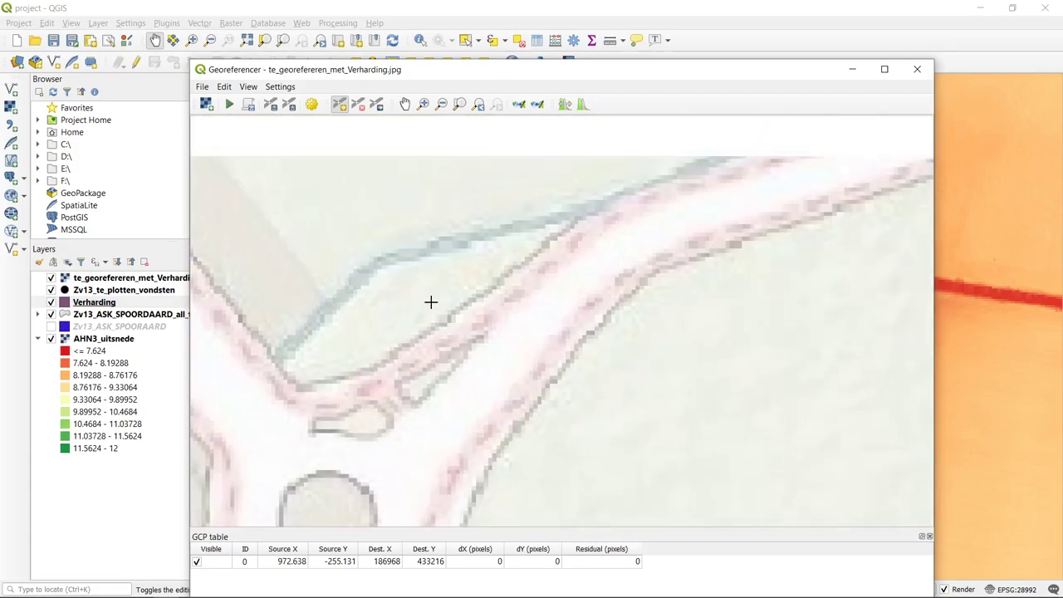
{"action": "scroll", "coordinate": [430, 303], "scroll_direction": "down", "scroll_amount": 3}
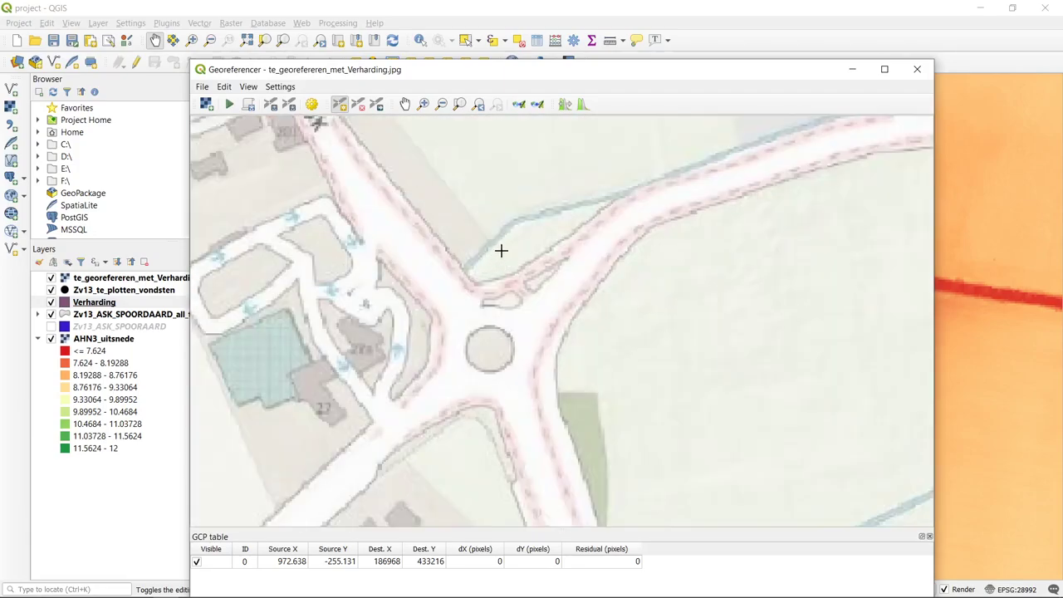
{"action": "scroll", "coordinate": [498, 248], "scroll_direction": "down", "scroll_amount": 1}
{"action": "scroll", "coordinate": [489, 277], "scroll_direction": "up", "scroll_amount": 1}
{"action": "scroll", "coordinate": [534, 261], "scroll_direction": "up", "scroll_amount": 2}
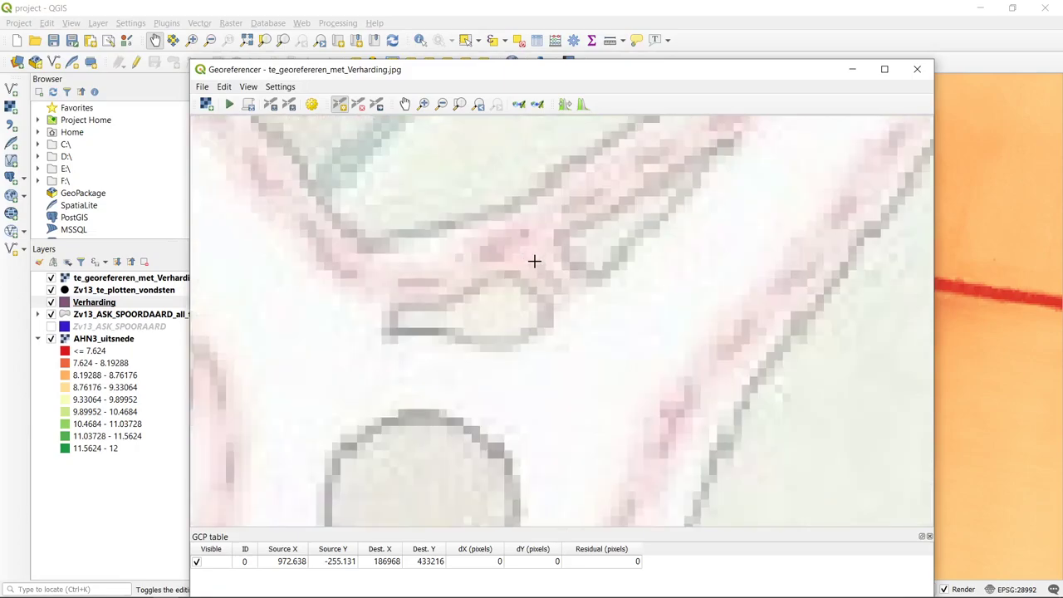
{"action": "scroll", "coordinate": [534, 261], "scroll_direction": "down", "scroll_amount": 2}
{"action": "scroll", "coordinate": [446, 209], "scroll_direction": "up", "scroll_amount": 1}
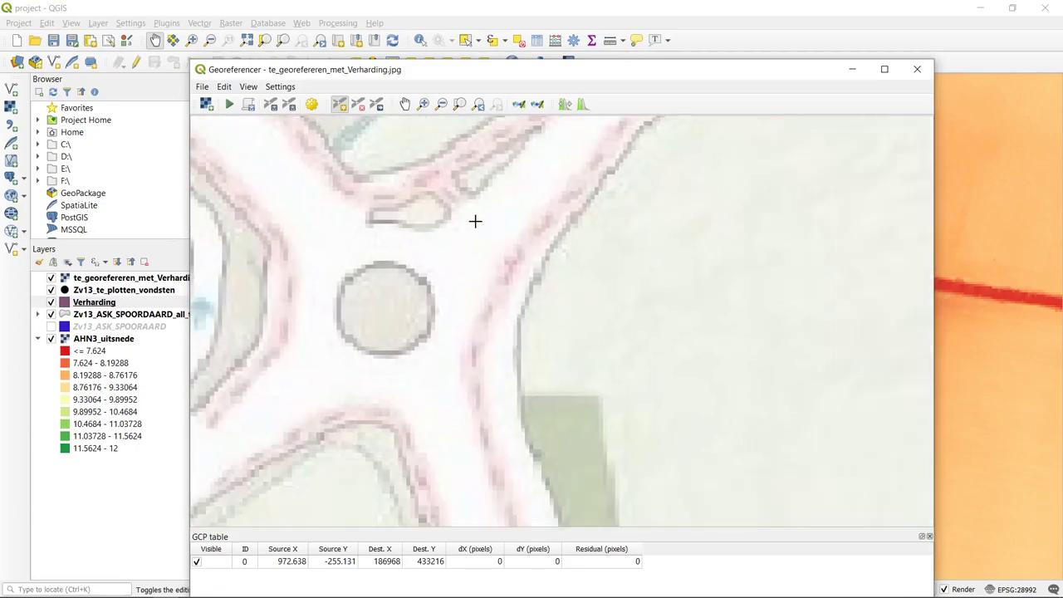
{"action": "scroll", "coordinate": [450, 215], "scroll_direction": "up", "scroll_amount": 1}
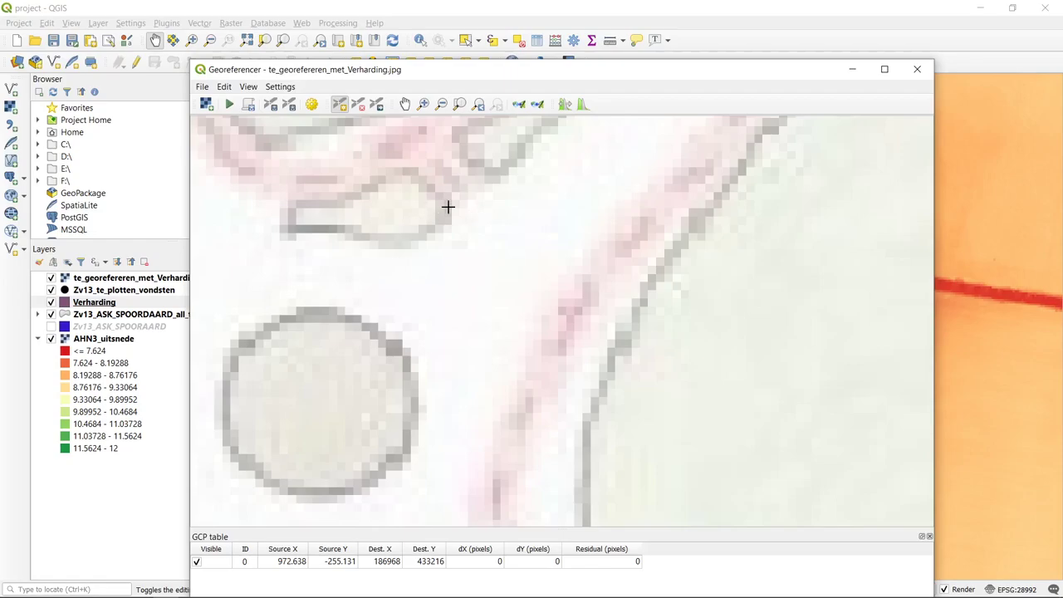
{"action": "scroll", "coordinate": [446, 207], "scroll_direction": "down", "scroll_amount": 1}
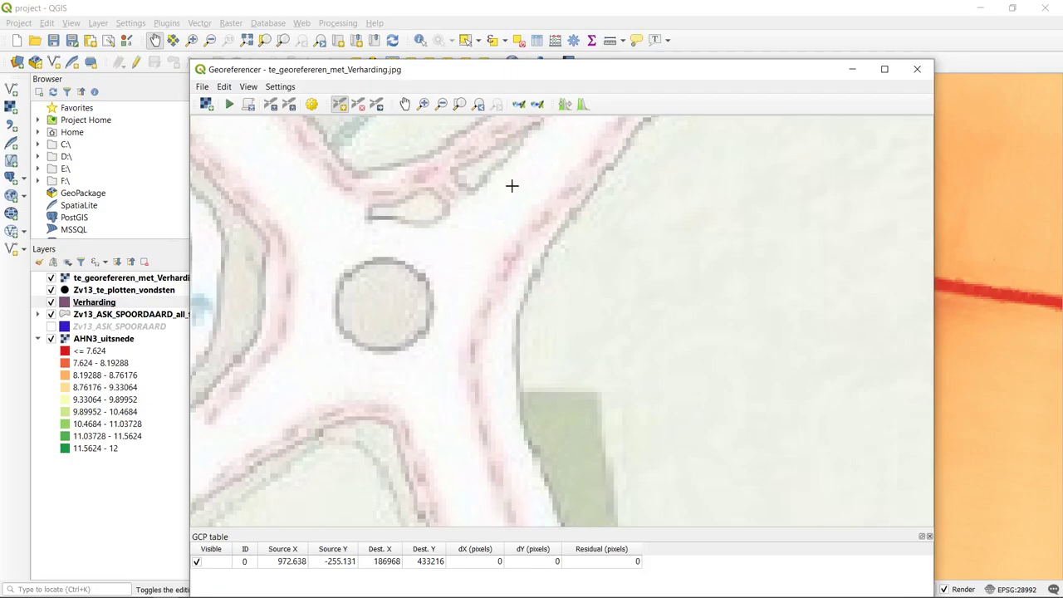
{"action": "left_click", "coordinate": [448, 207]}
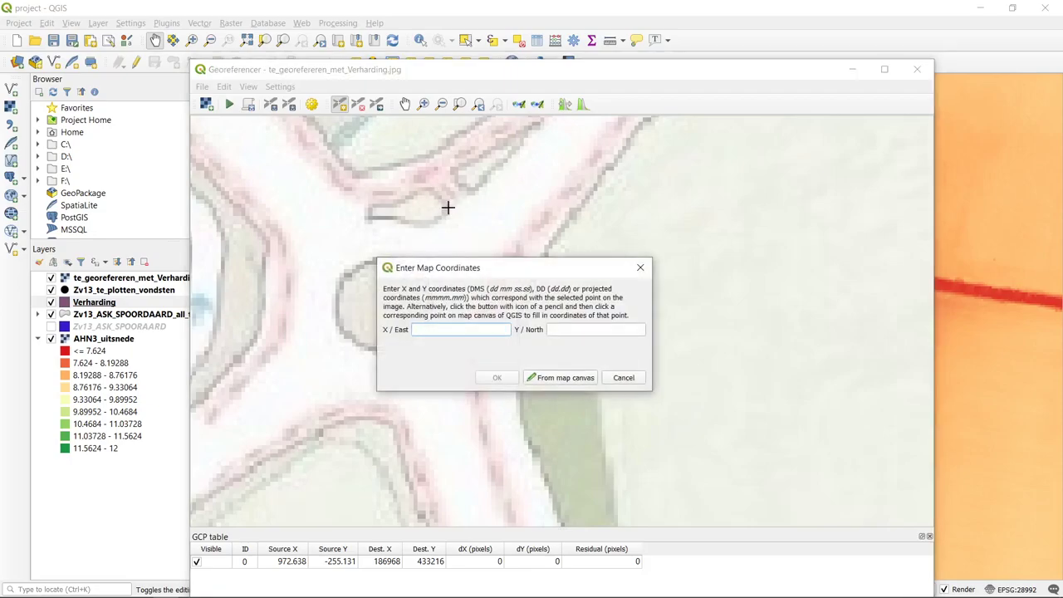
{"action": "left_click", "coordinate": [562, 378]}
- Pick the matching east corner of the green verge north of that roundabout on the project map and accept the coordinates
{"action": "scroll", "coordinate": [567, 335], "scroll_direction": "down", "scroll_amount": 5}
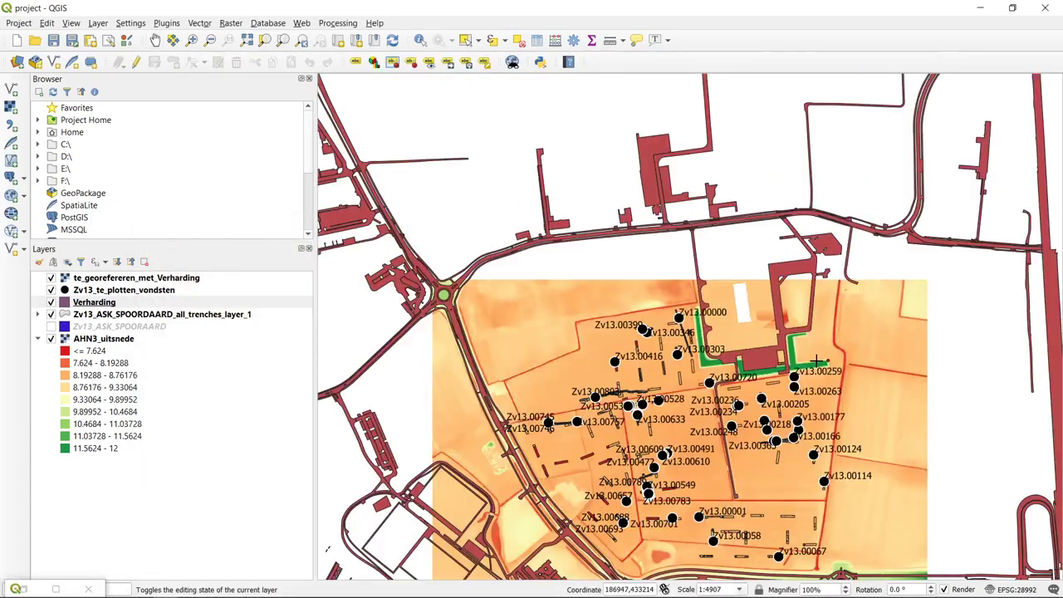
{"action": "scroll", "coordinate": [478, 295], "scroll_direction": "up", "scroll_amount": 3}
{"action": "scroll", "coordinate": [443, 285], "scroll_direction": "up", "scroll_amount": 2}
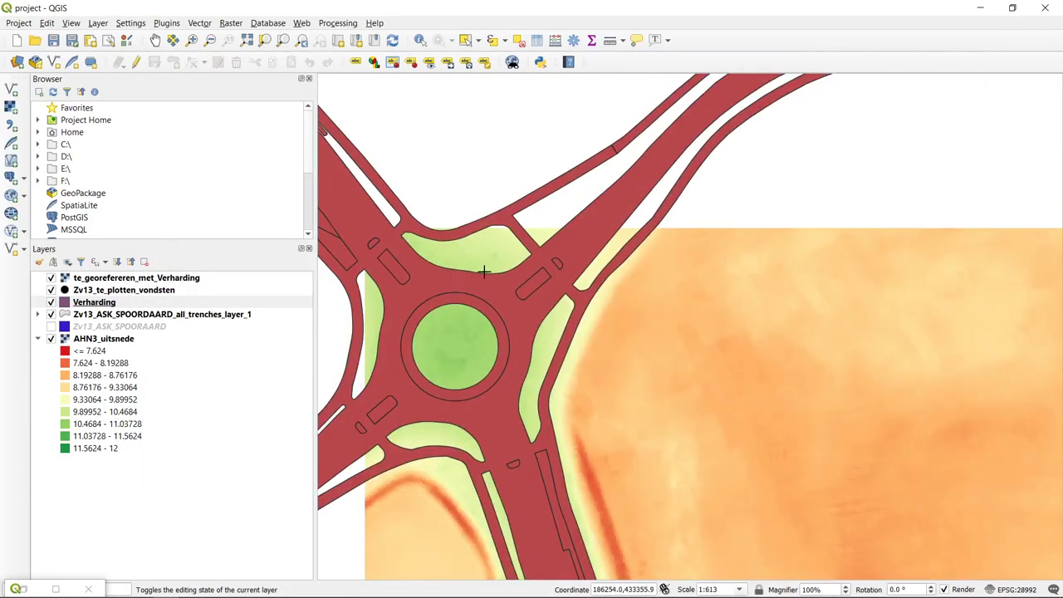
{"action": "left_click", "coordinate": [532, 255]}
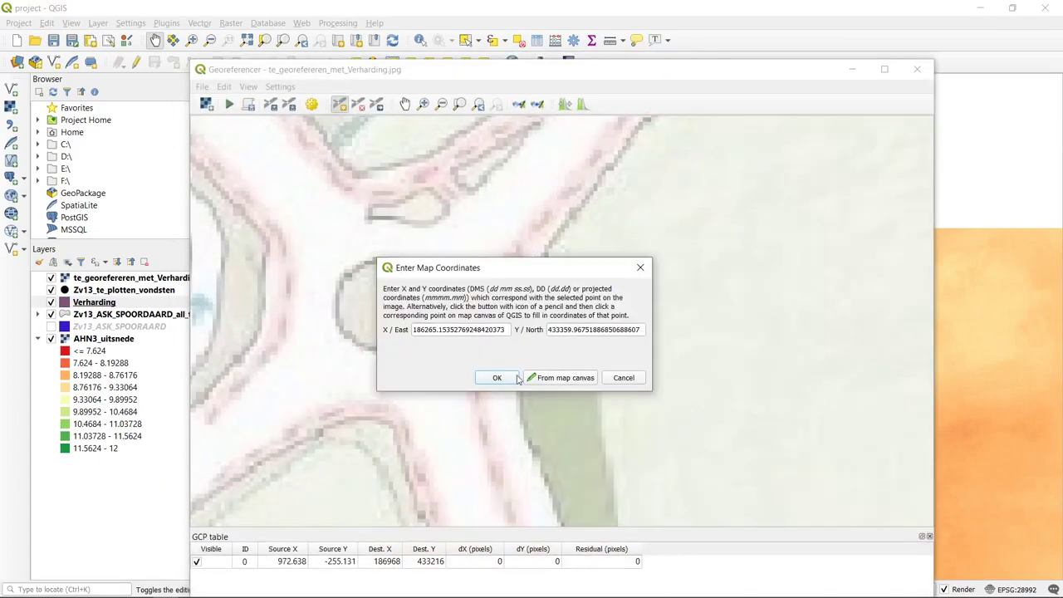
{"action": "left_click", "coordinate": [497, 378]}
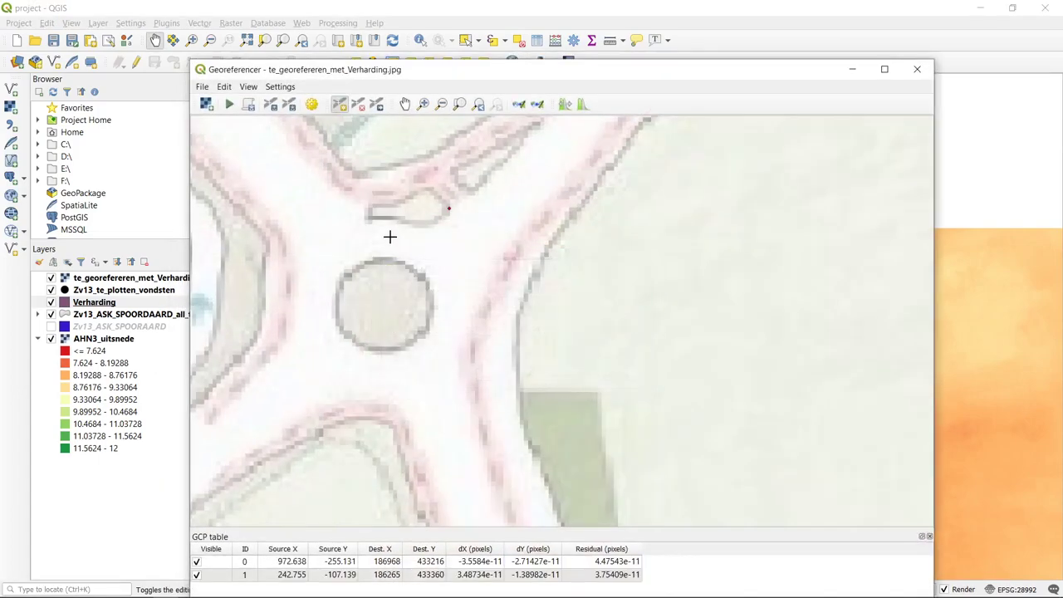
- Place a third control point at the southeast corner of the island above the Keizer Hendrik VI-singel/Oude Groenestraat roundabout, taking coordinates from the map canvas
{"action": "left_click_drag", "start_coordinate": [497, 74], "coordinate": [447, 38]}
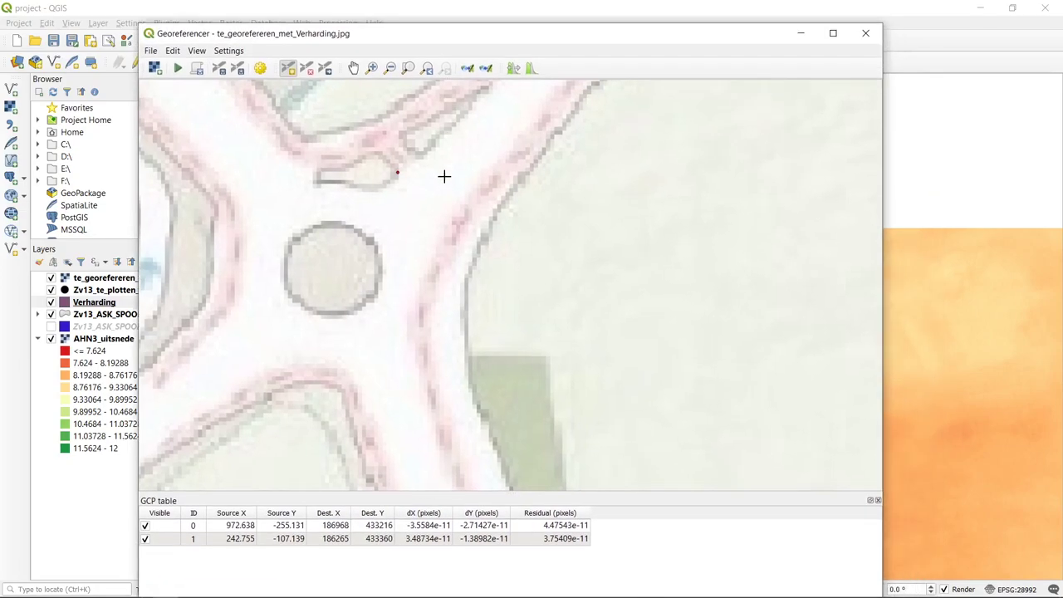
{"action": "scroll", "coordinate": [444, 176], "scroll_direction": "down", "scroll_amount": 4}
{"action": "scroll", "coordinate": [451, 261], "scroll_direction": "up", "scroll_amount": 6}
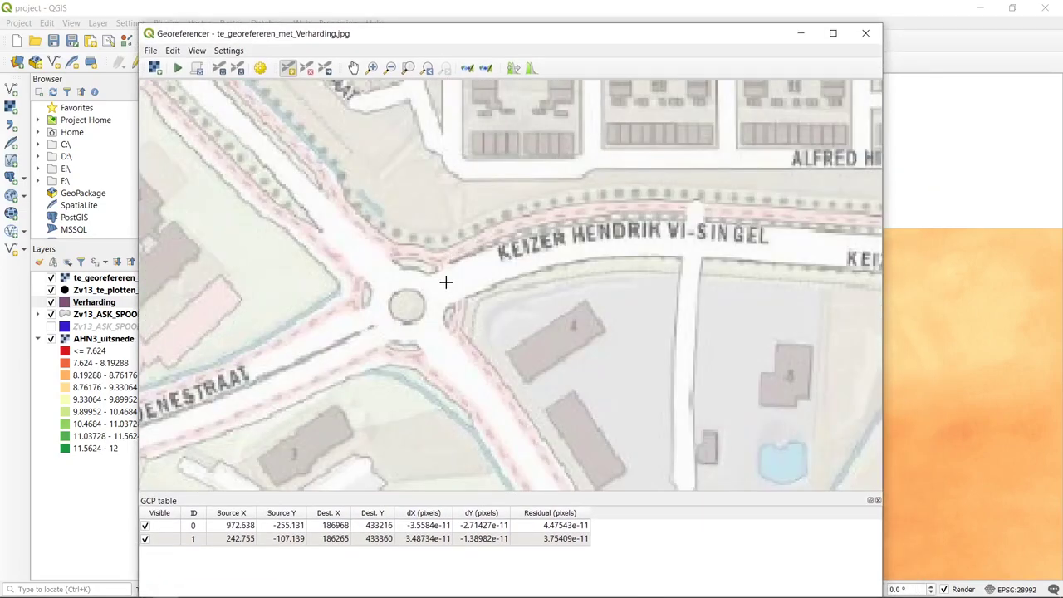
{"action": "scroll", "coordinate": [443, 282], "scroll_direction": "up", "scroll_amount": 2}
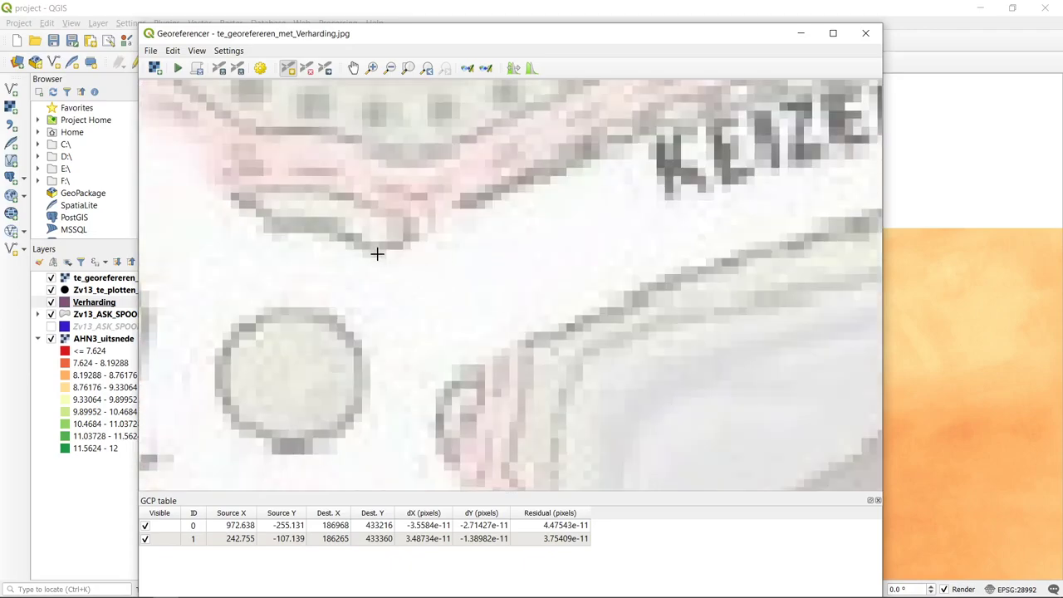
{"action": "left_click", "coordinate": [376, 253]}
{"action": "left_click", "coordinate": [581, 377]}
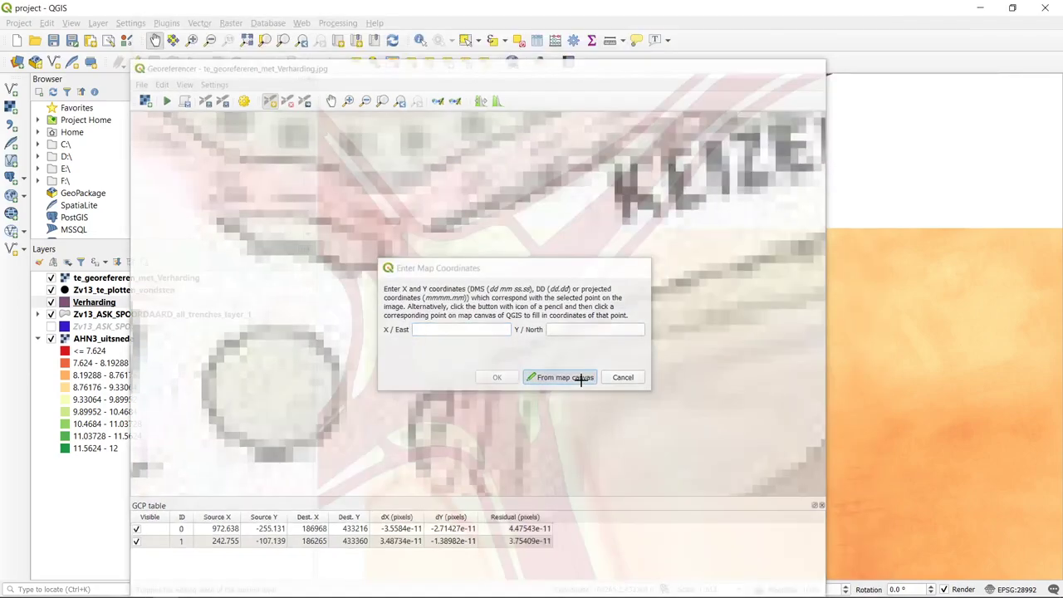
- Pick the matching southeast corner of the verge north of the southern roundabout on the project map and accept the coordinates
{"action": "scroll", "coordinate": [423, 175], "scroll_direction": "down", "scroll_amount": 2}
{"action": "scroll", "coordinate": [553, 361], "scroll_direction": "up", "scroll_amount": 2}
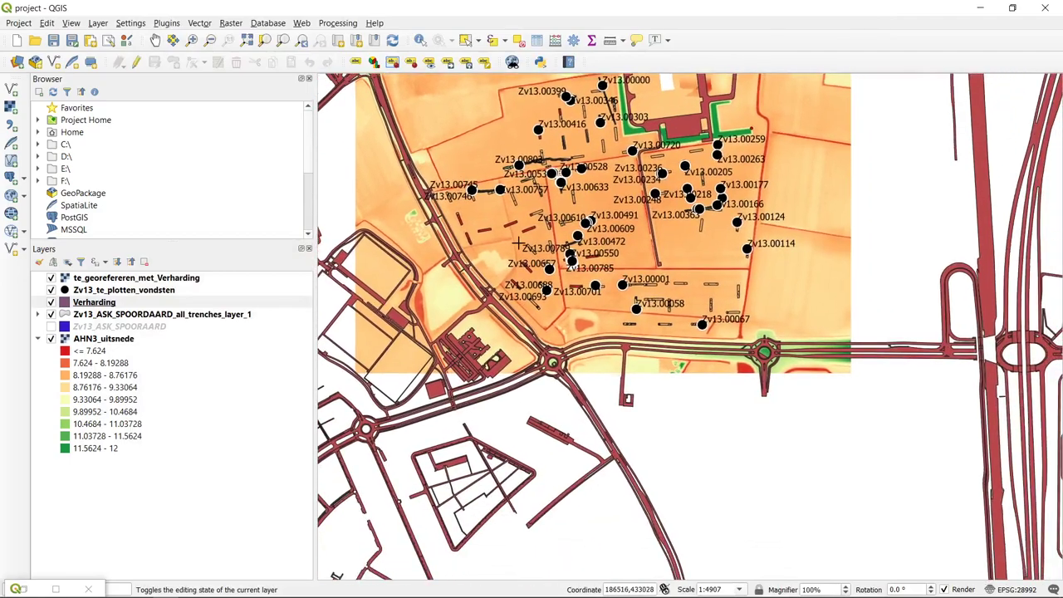
{"action": "scroll", "coordinate": [552, 362], "scroll_direction": "up", "scroll_amount": 1}
{"action": "scroll", "coordinate": [588, 330], "scroll_direction": "up", "scroll_amount": 1}
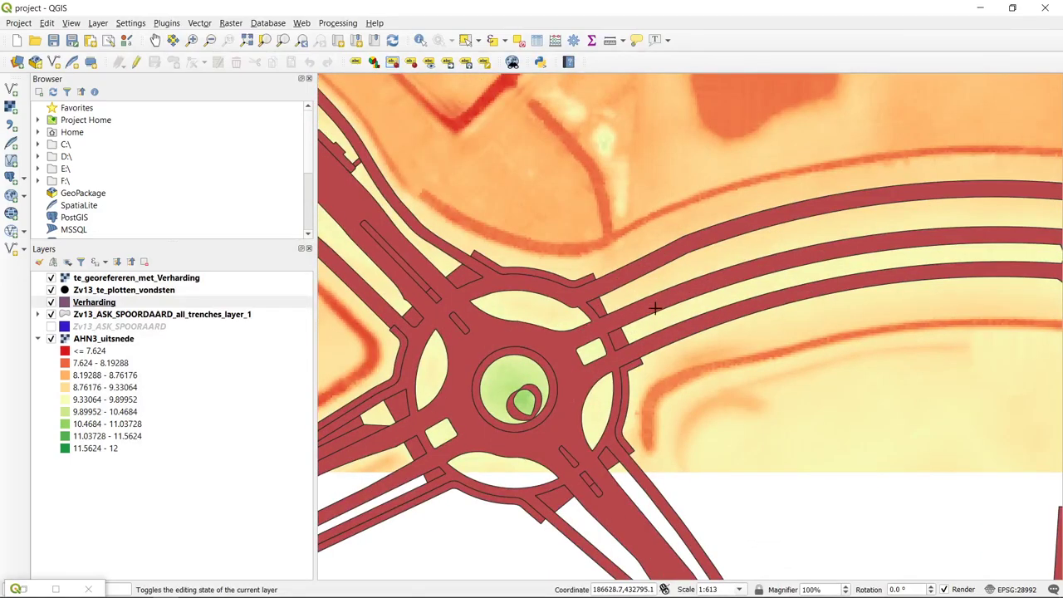
{"action": "left_click", "coordinate": [565, 332]}
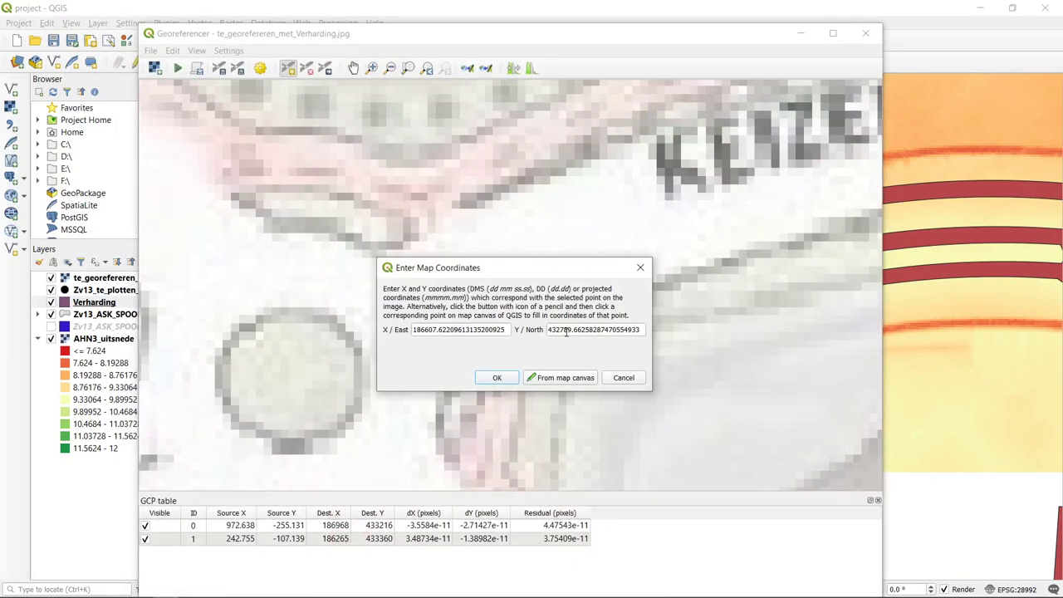
{"action": "left_click_drag", "start_coordinate": [478, 269], "coordinate": [530, 252]}
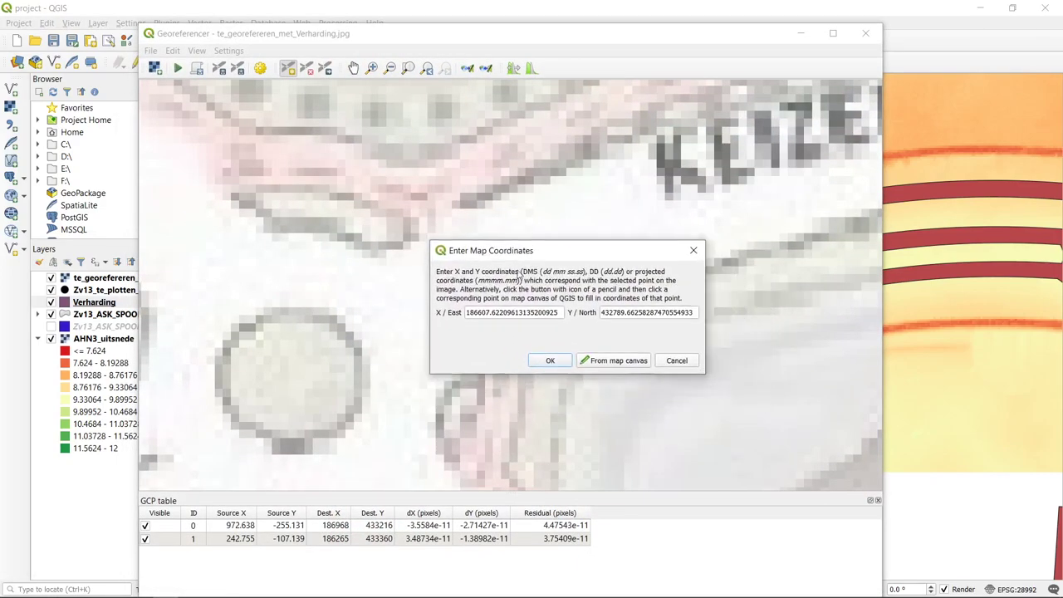
{"action": "left_click", "coordinate": [550, 361]}
- Examine the third control point's residuals in the GCP table and its error line up close on the scan
{"action": "scroll", "coordinate": [374, 302], "scroll_direction": "down", "scroll_amount": 3}
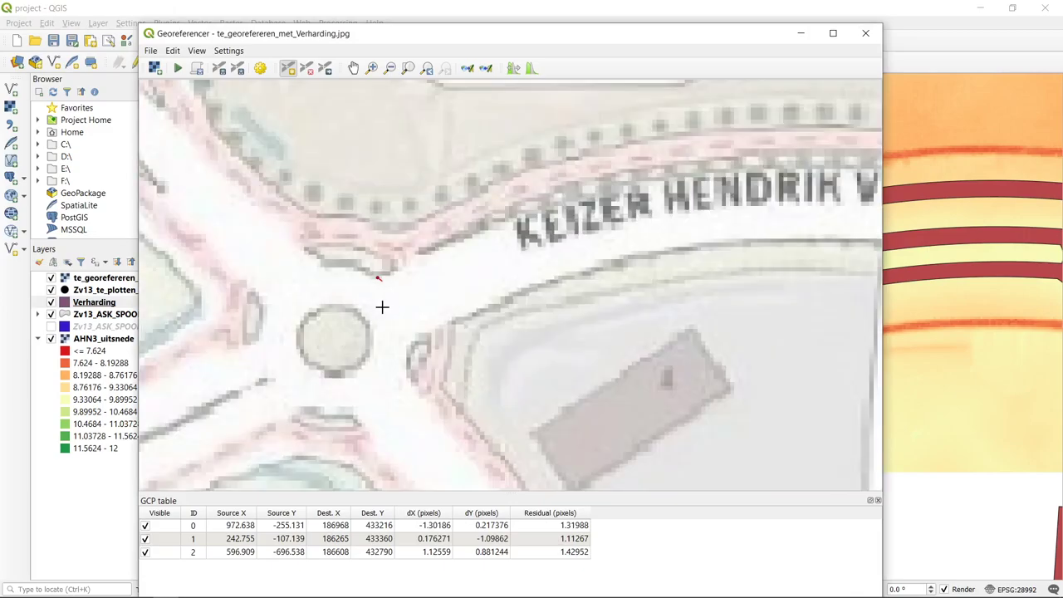
{"action": "scroll", "coordinate": [446, 230], "scroll_direction": "down", "scroll_amount": 3}
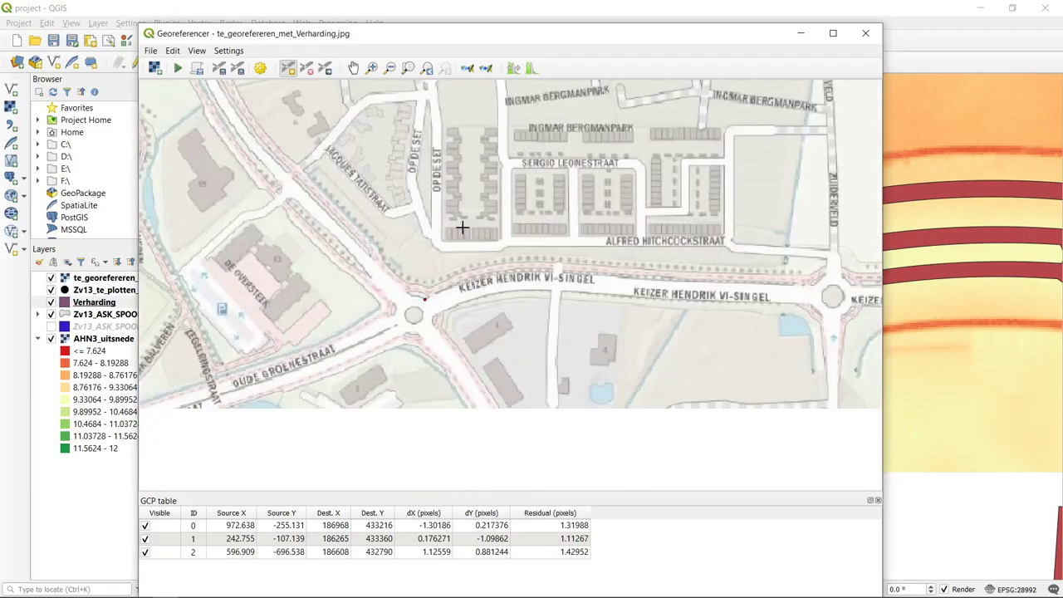
{"action": "left_click_drag", "start_coordinate": [462, 227], "coordinate": [458, 285]}
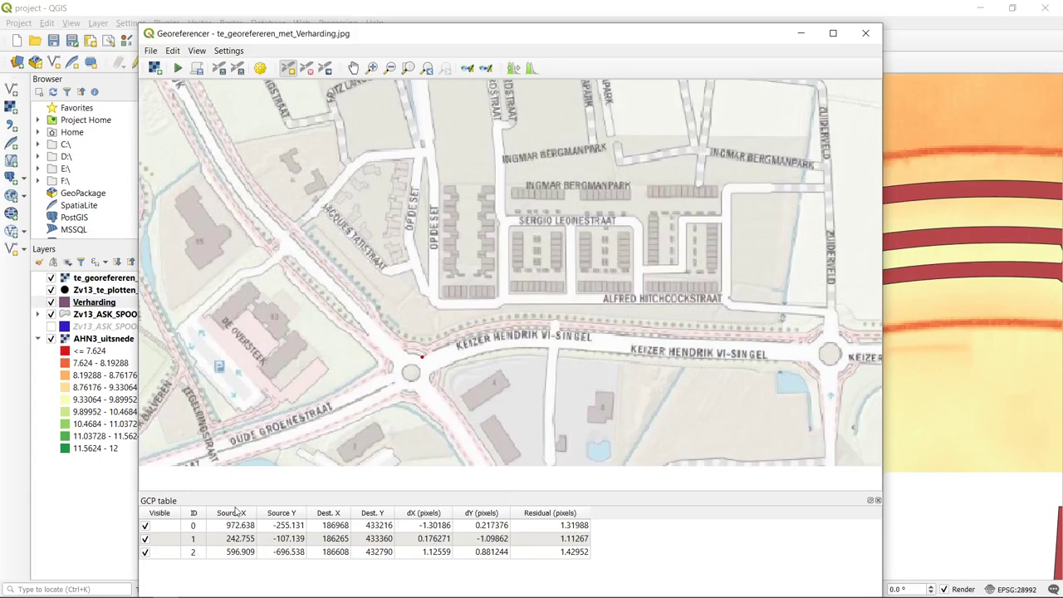
{"action": "left_click_drag", "start_coordinate": [406, 239], "coordinate": [422, 299]}
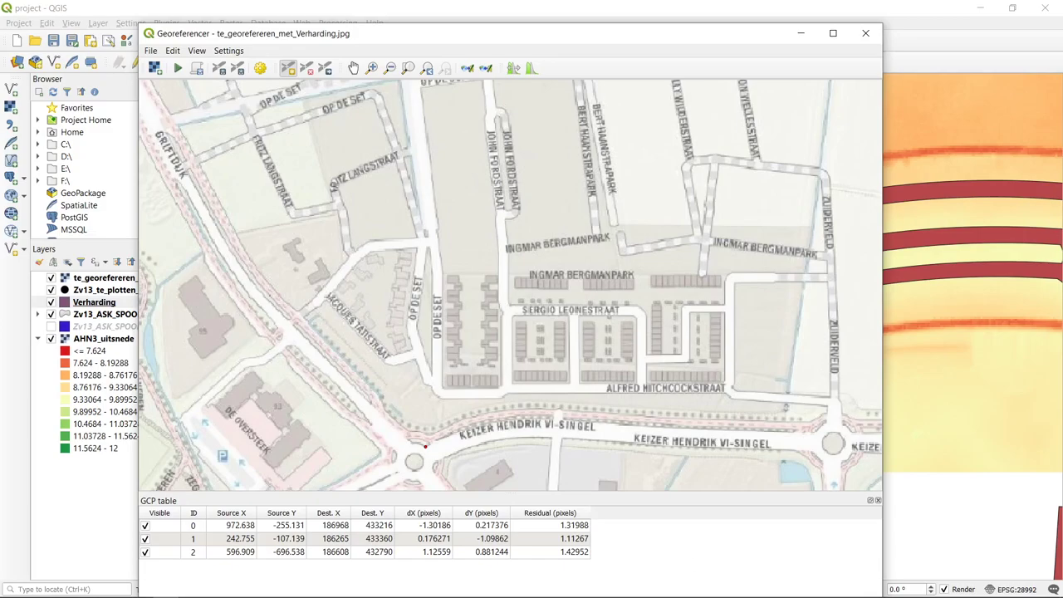
{"action": "left_click_drag", "start_coordinate": [469, 426], "coordinate": [515, 355]}
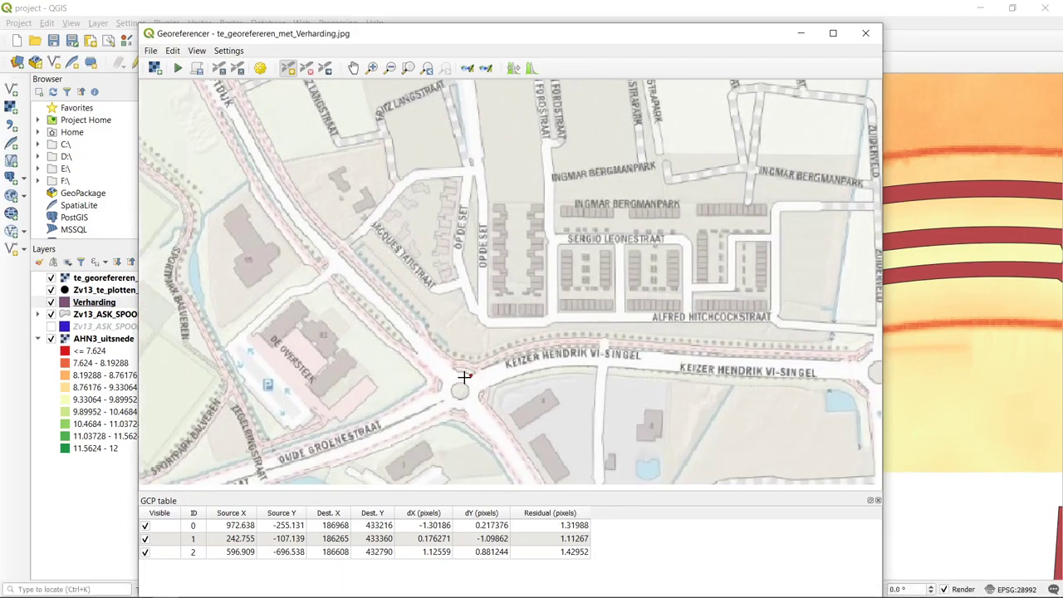
{"action": "scroll", "coordinate": [467, 379], "scroll_direction": "up", "scroll_amount": 5}
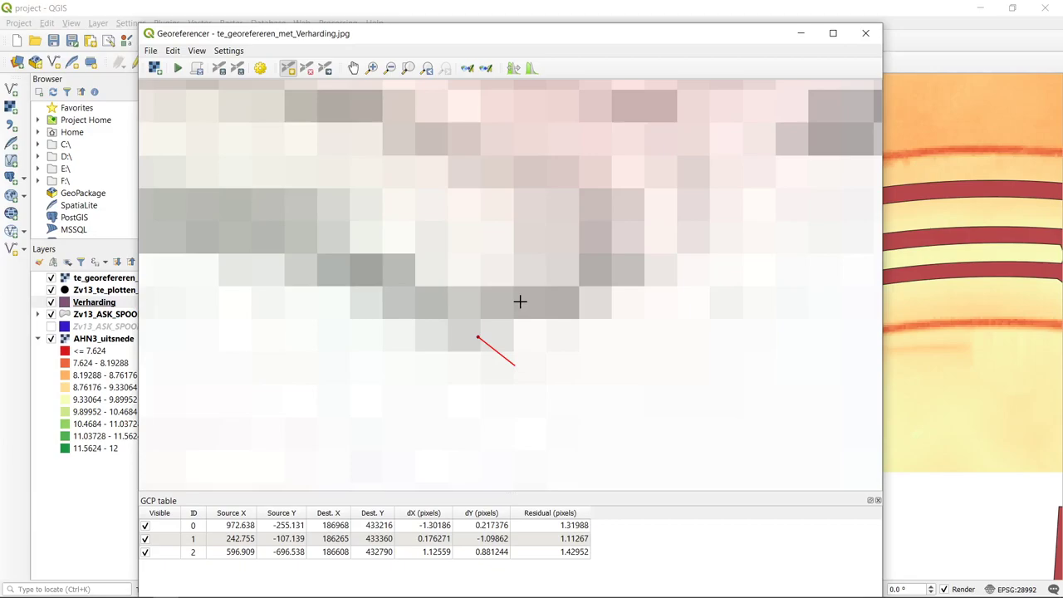
- Check the spread of the control points over the whole scan and inspect the second point's error line at the northwestern roundabout
{"action": "scroll", "coordinate": [521, 302], "scroll_direction": "down", "scroll_amount": 10}
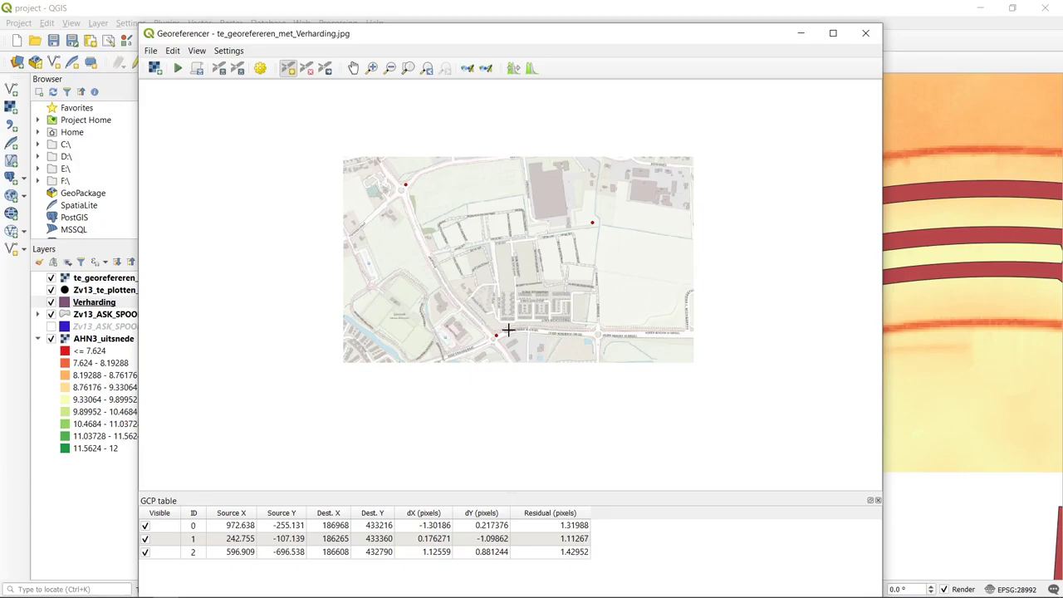
{"action": "scroll", "coordinate": [496, 269], "scroll_direction": "up", "scroll_amount": 5}
{"action": "scroll", "coordinate": [546, 259], "scroll_direction": "up", "scroll_amount": 2}
{"action": "scroll", "coordinate": [599, 291], "scroll_direction": "up", "scroll_amount": 2}
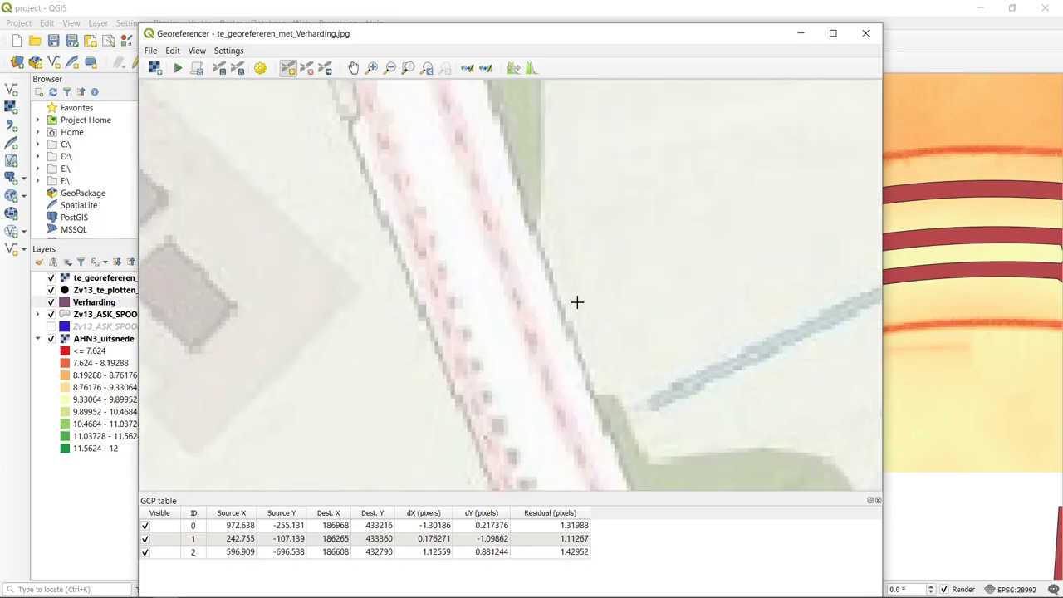
{"action": "scroll", "coordinate": [532, 159], "scroll_direction": "down", "scroll_amount": 2}
{"action": "scroll", "coordinate": [586, 354], "scroll_direction": "up", "scroll_amount": 2}
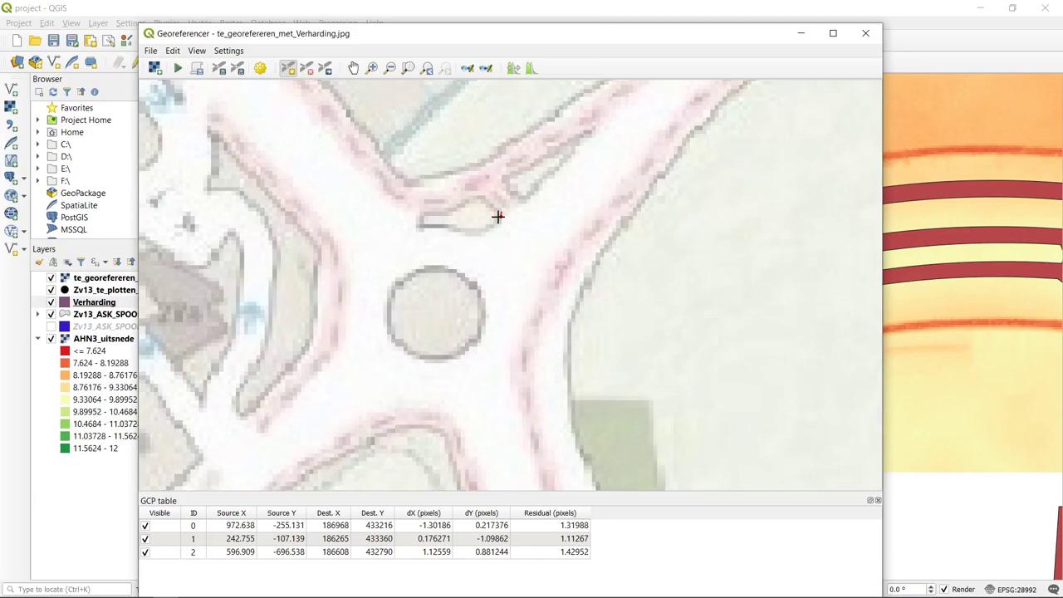
{"action": "scroll", "coordinate": [490, 224], "scroll_direction": "up", "scroll_amount": 1}
{"action": "scroll", "coordinate": [510, 210], "scroll_direction": "down", "scroll_amount": 2}
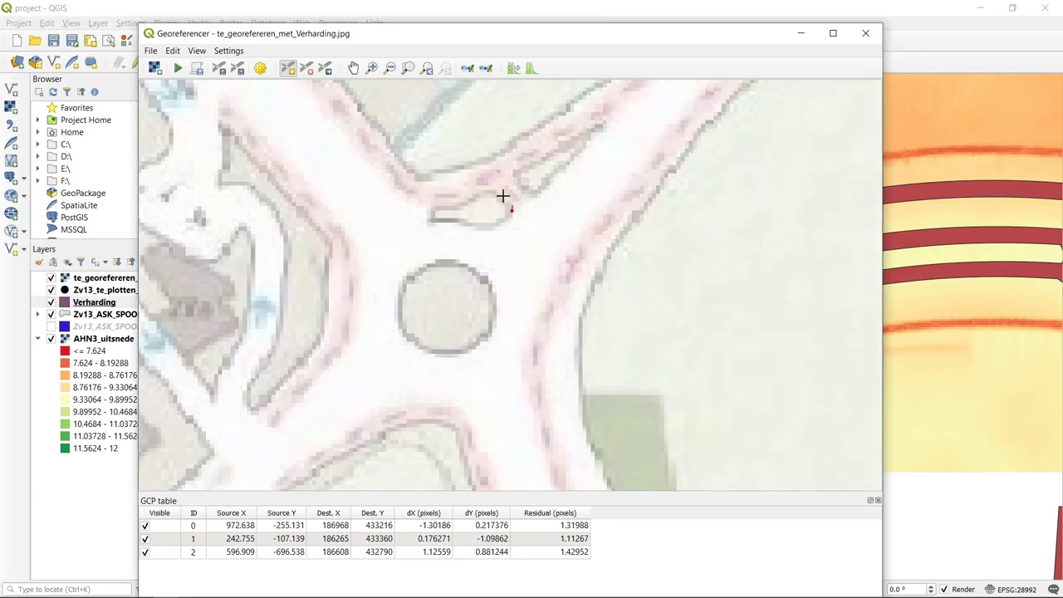
{"action": "scroll", "coordinate": [448, 217], "scroll_direction": "down", "scroll_amount": 1}
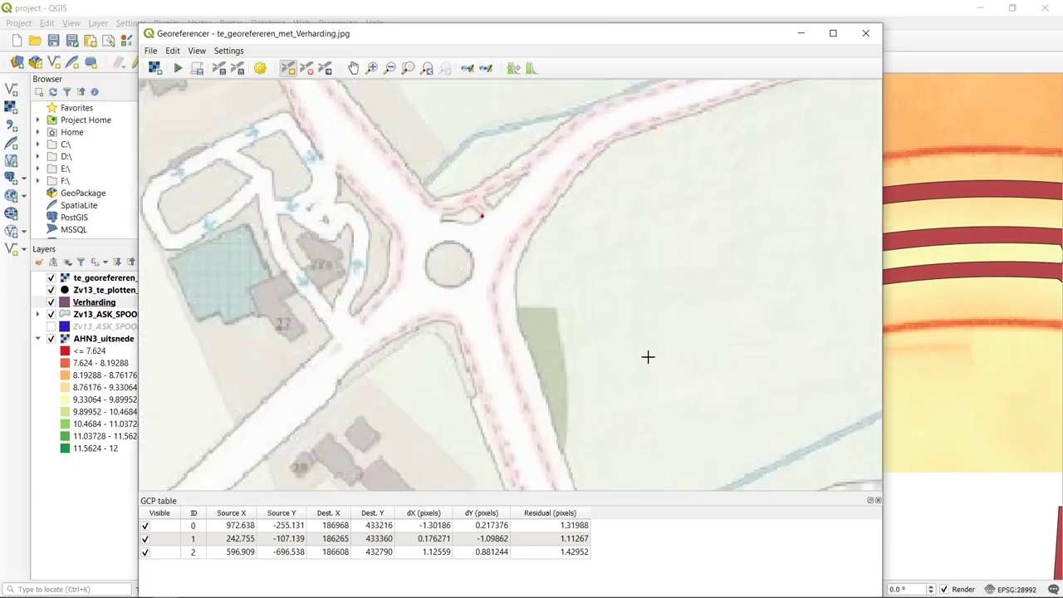
- Review how the three control points are distributed over the whole scan
{"action": "scroll", "coordinate": [706, 391], "scroll_direction": "up", "scroll_amount": 1}
{"action": "scroll", "coordinate": [497, 249], "scroll_direction": "down", "scroll_amount": 3}
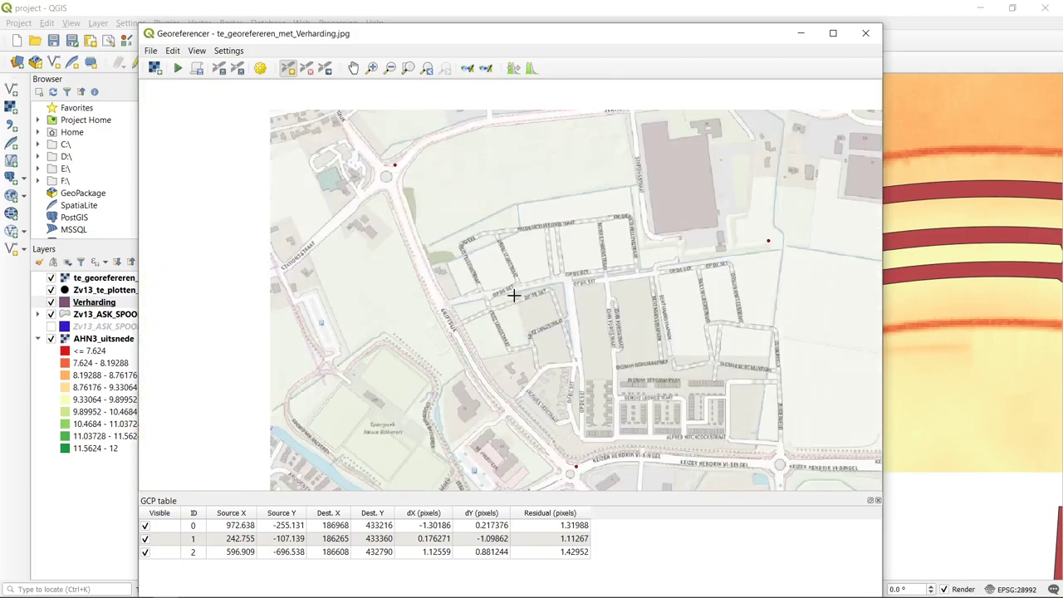
{"action": "left_click_drag", "start_coordinate": [513, 294], "coordinate": [487, 225]}
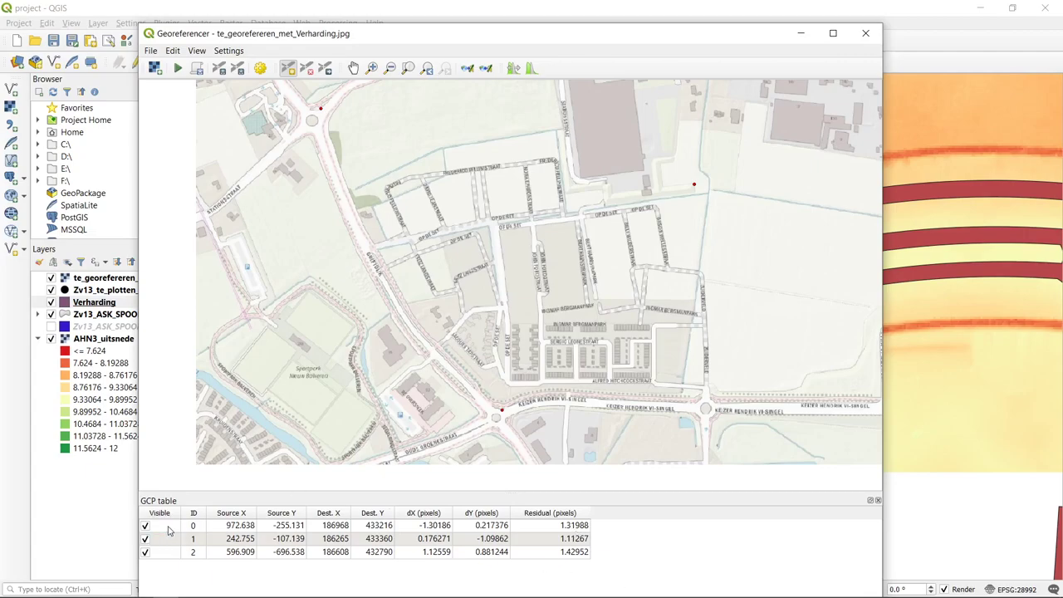
- Inspect the first control point, on the verge corner southeast of the large building, and delete it from the scan
{"action": "left_click", "coordinate": [231, 528]}
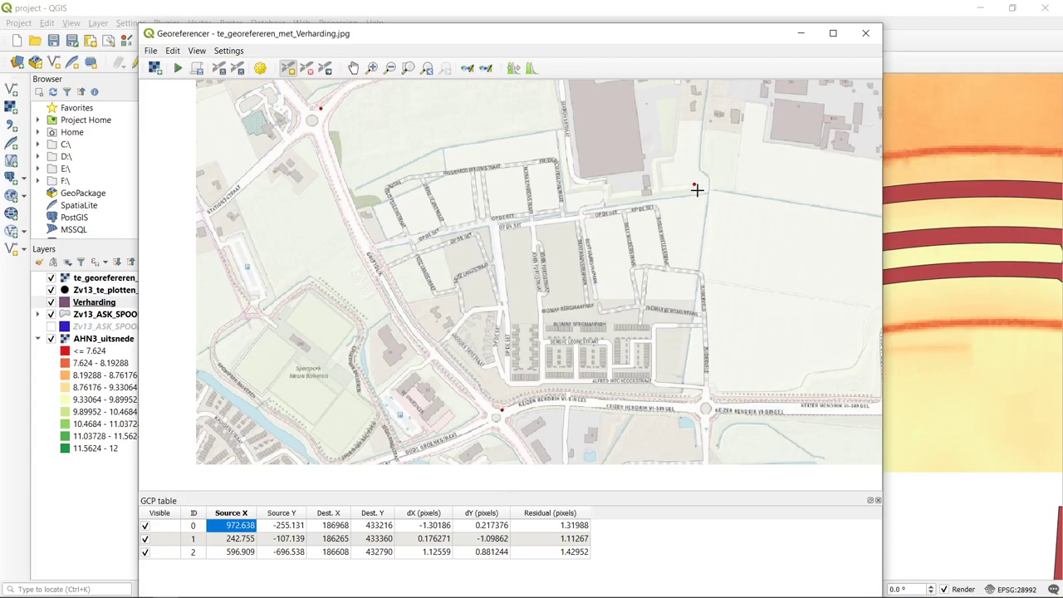
{"action": "scroll", "coordinate": [695, 185], "scroll_direction": "up", "scroll_amount": 2}
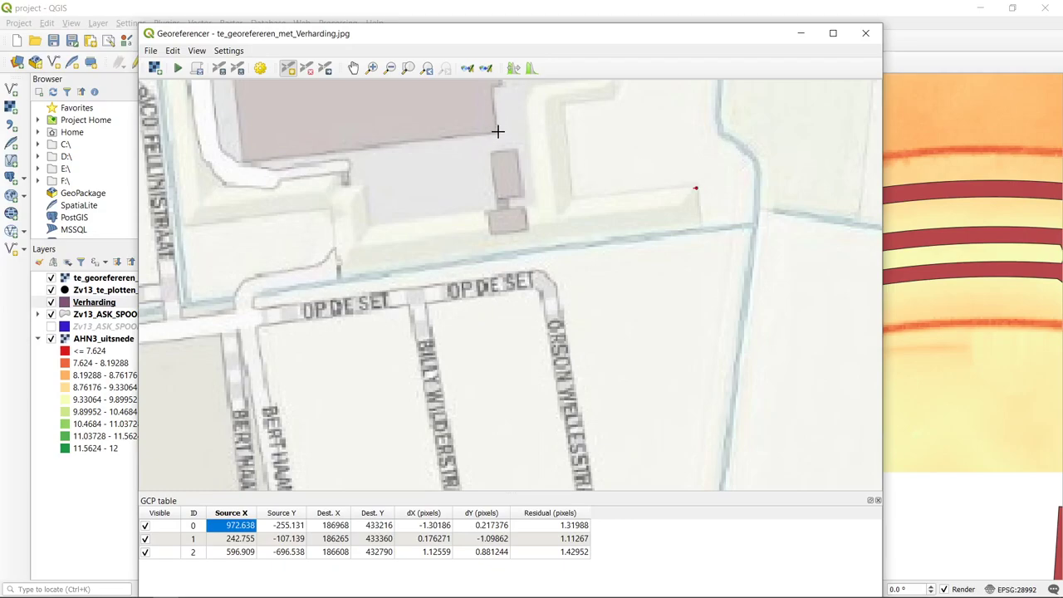
{"action": "scroll", "coordinate": [729, 169], "scroll_direction": "down", "scroll_amount": 1}
{"action": "scroll", "coordinate": [774, 182], "scroll_direction": "down", "scroll_amount": 1}
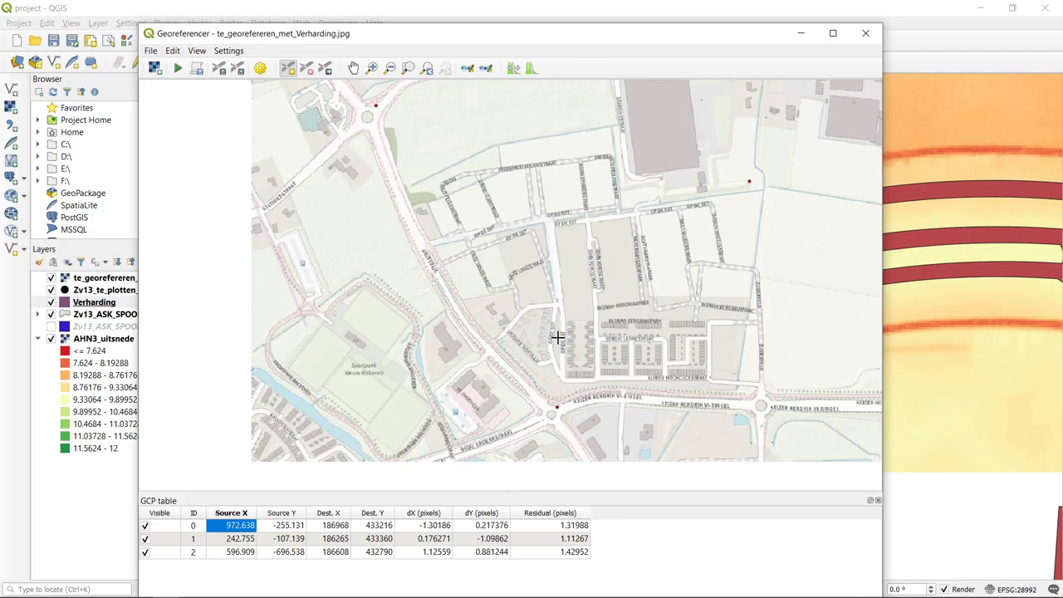
{"action": "key", "text": "Tab"}
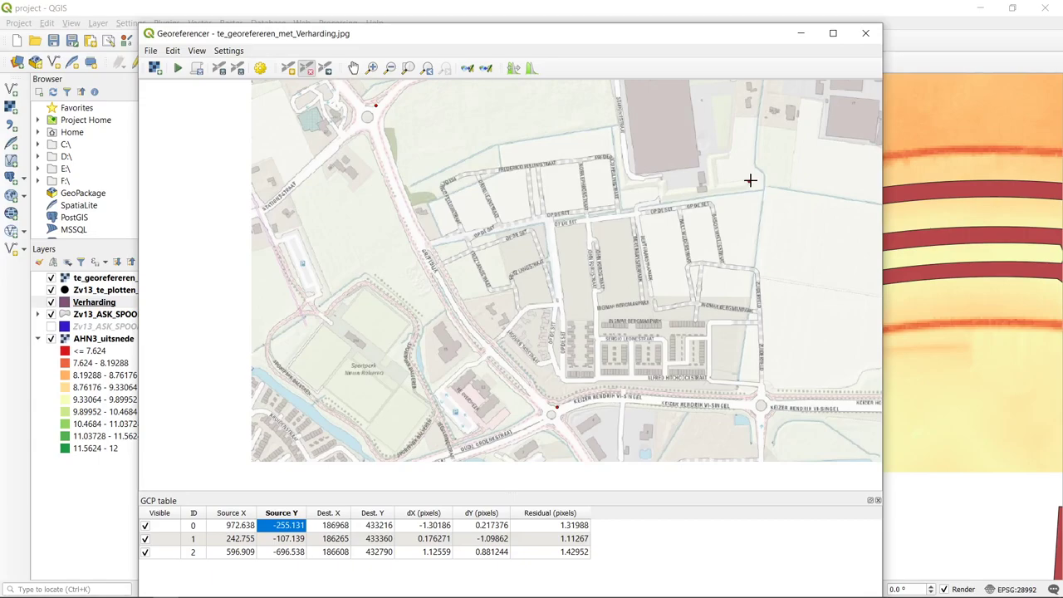
{"action": "left_click", "coordinate": [749, 181]}
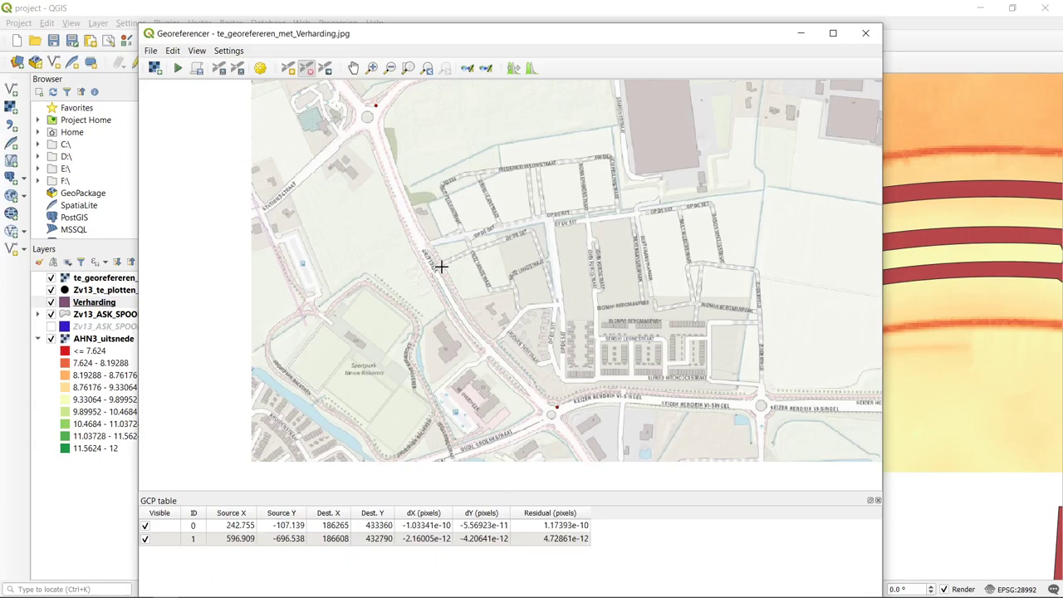
- Add a replacement control point at the southeast corner of the large building on the scan, taking its coordinates from the map canvas
{"action": "left_click", "coordinate": [288, 69]}
{"action": "scroll", "coordinate": [689, 164], "scroll_direction": "up", "scroll_amount": 1}
{"action": "scroll", "coordinate": [700, 166], "scroll_direction": "up", "scroll_amount": 1}
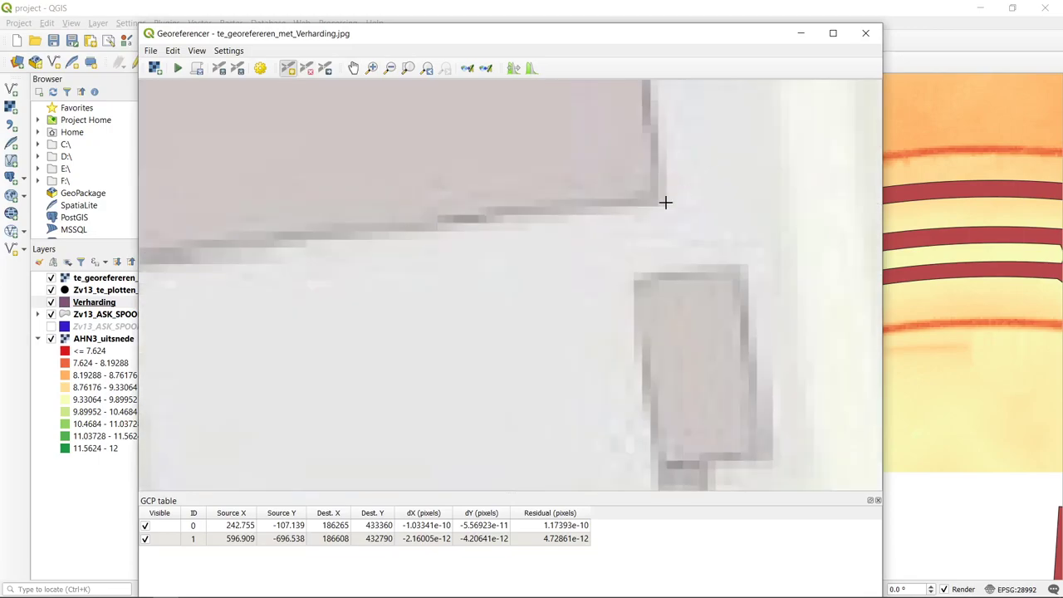
{"action": "scroll", "coordinate": [658, 201], "scroll_direction": "down", "scroll_amount": 3}
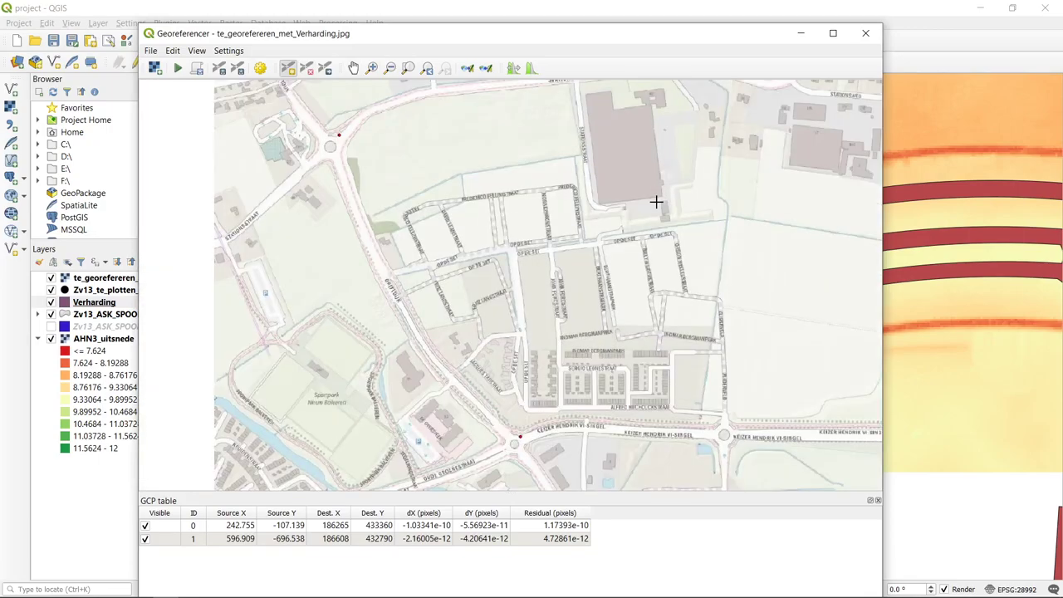
{"action": "scroll", "coordinate": [659, 201], "scroll_direction": "up", "scroll_amount": 1}
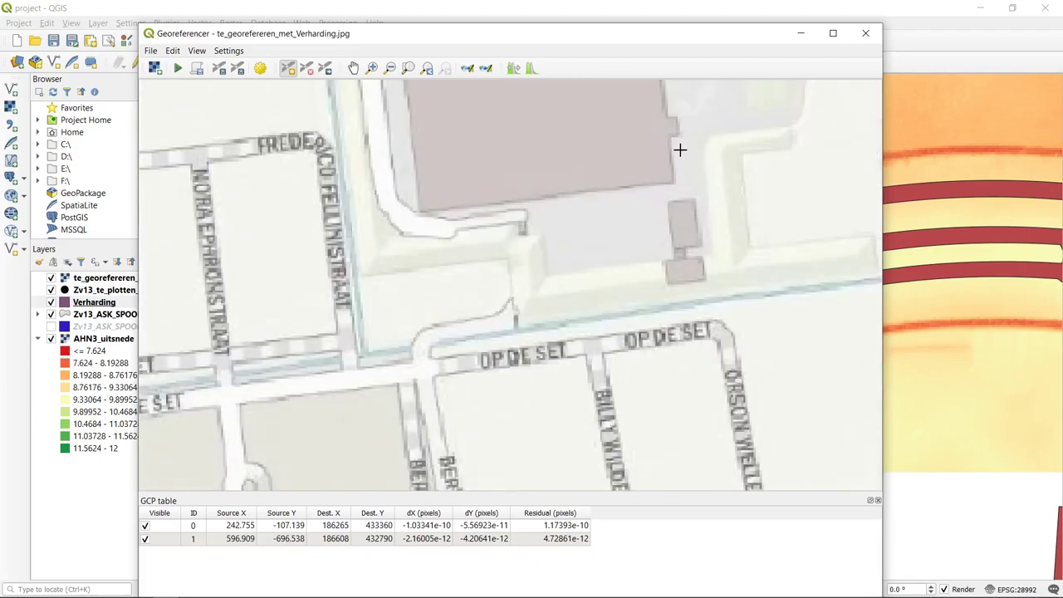
{"action": "scroll", "coordinate": [677, 182], "scroll_direction": "up", "scroll_amount": 1}
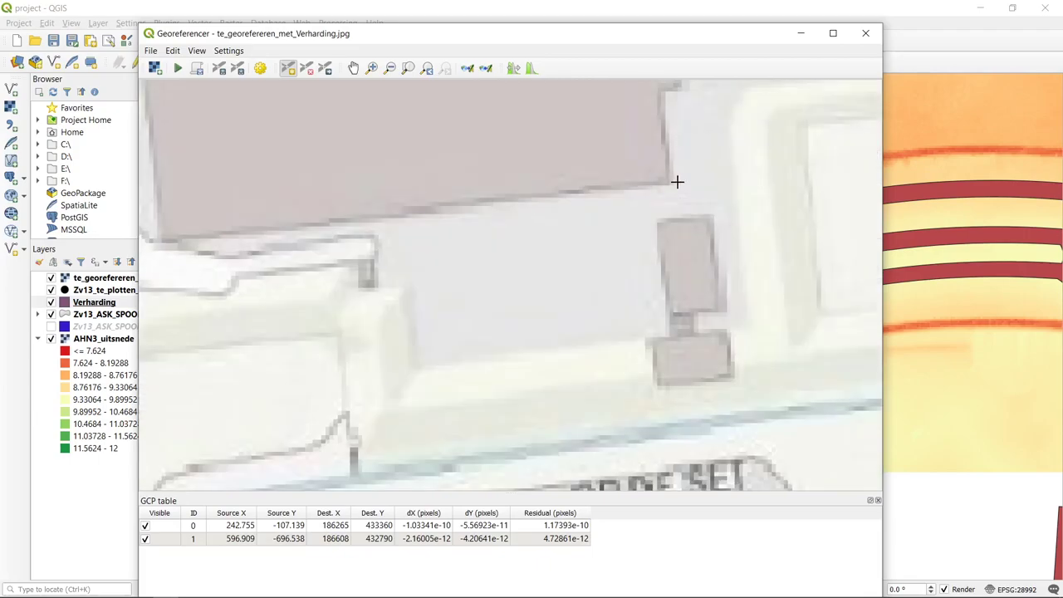
{"action": "left_click", "coordinate": [676, 181]}
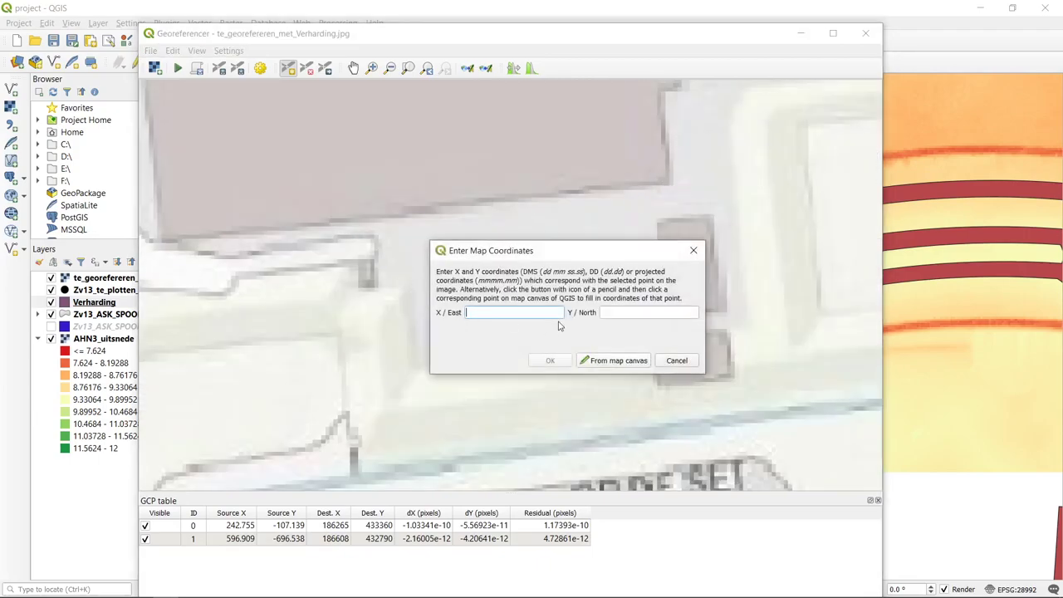
{"action": "left_click", "coordinate": [615, 362]}
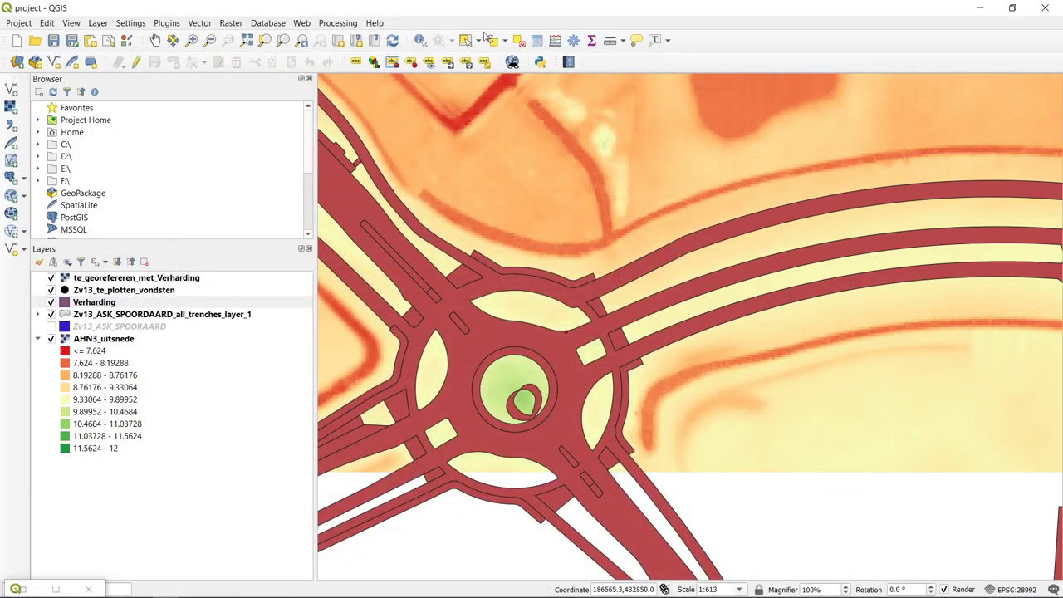
- Pick the matching southeast corner of the large building's outline on the project map and accept the coordinates
{"action": "scroll", "coordinate": [515, 283], "scroll_direction": "down", "scroll_amount": 3}
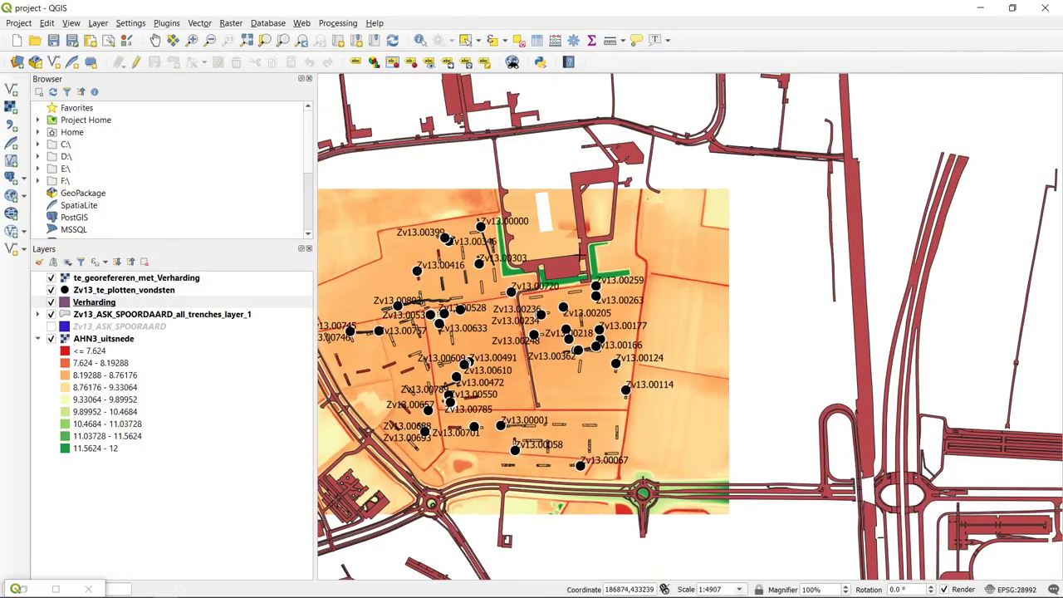
{"action": "scroll", "coordinate": [591, 253], "scroll_direction": "up", "scroll_amount": 5}
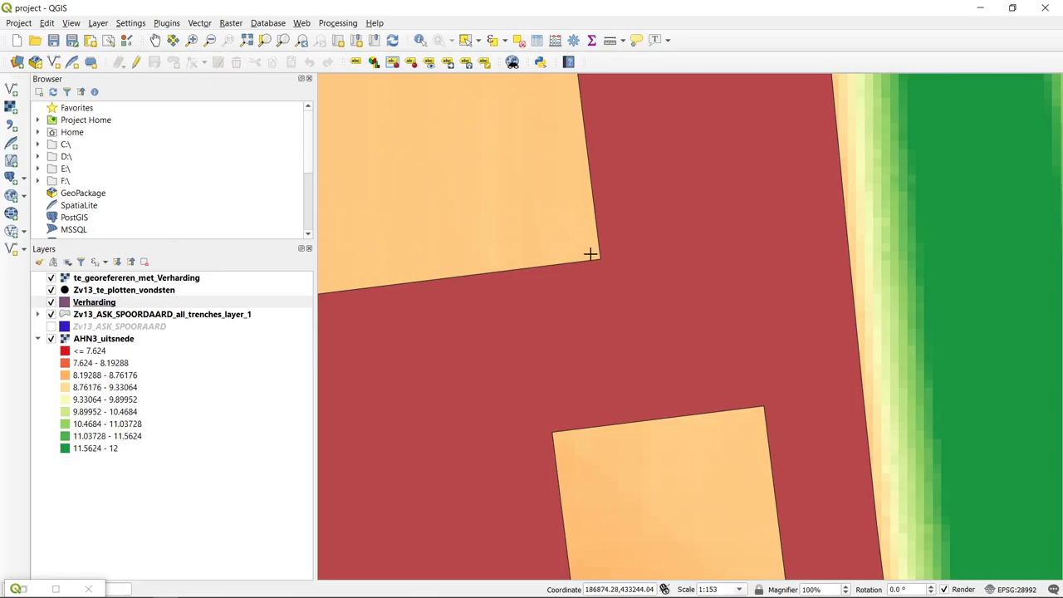
{"action": "scroll", "coordinate": [600, 263], "scroll_direction": "up", "scroll_amount": 1}
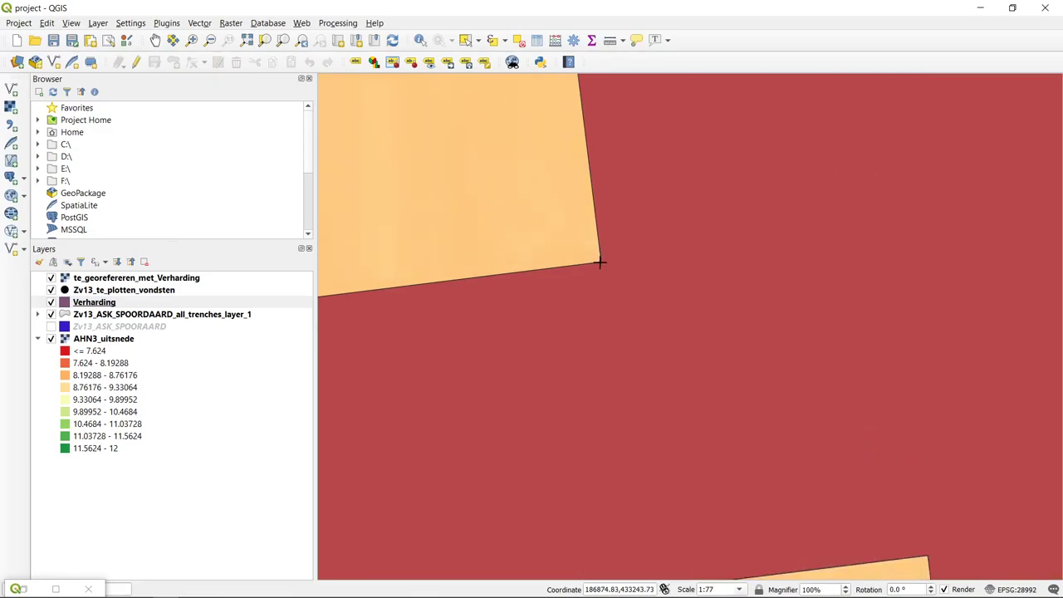
{"action": "left_click", "coordinate": [600, 261]}
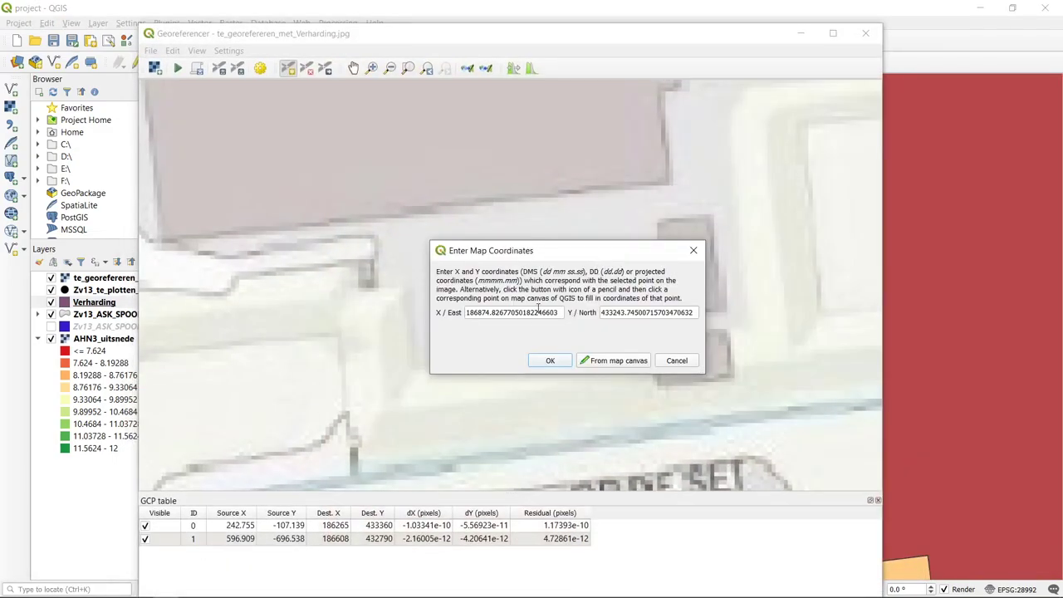
{"action": "left_click", "coordinate": [550, 362]}
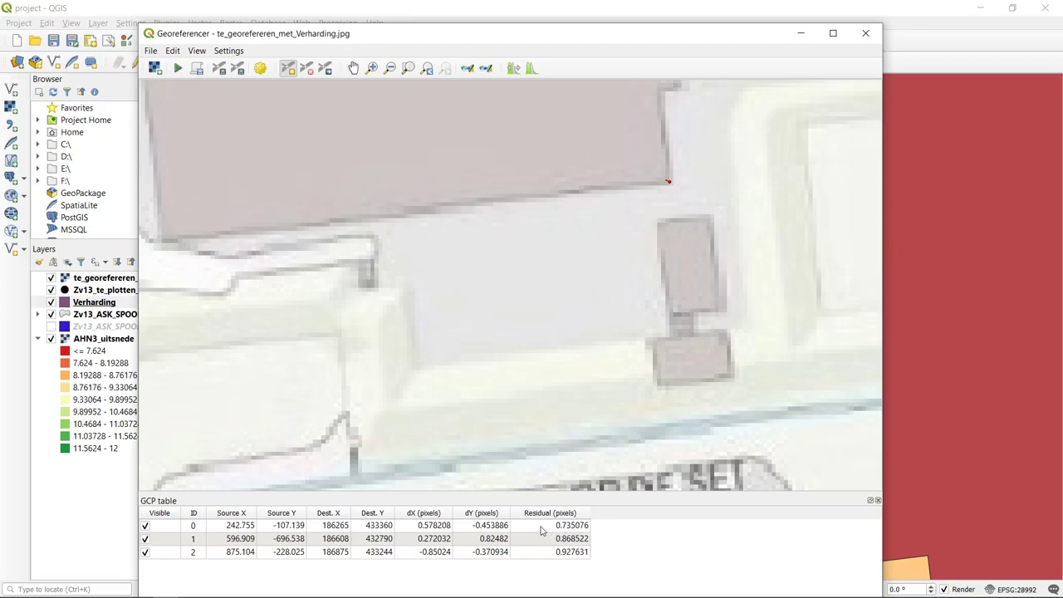
- Compare the residuals of the three control points in the GCP table and check their spread over the scan
{"action": "left_click", "coordinate": [538, 537]}
{"action": "left_click", "coordinate": [538, 539]}
{"action": "left_click", "coordinate": [539, 552]}
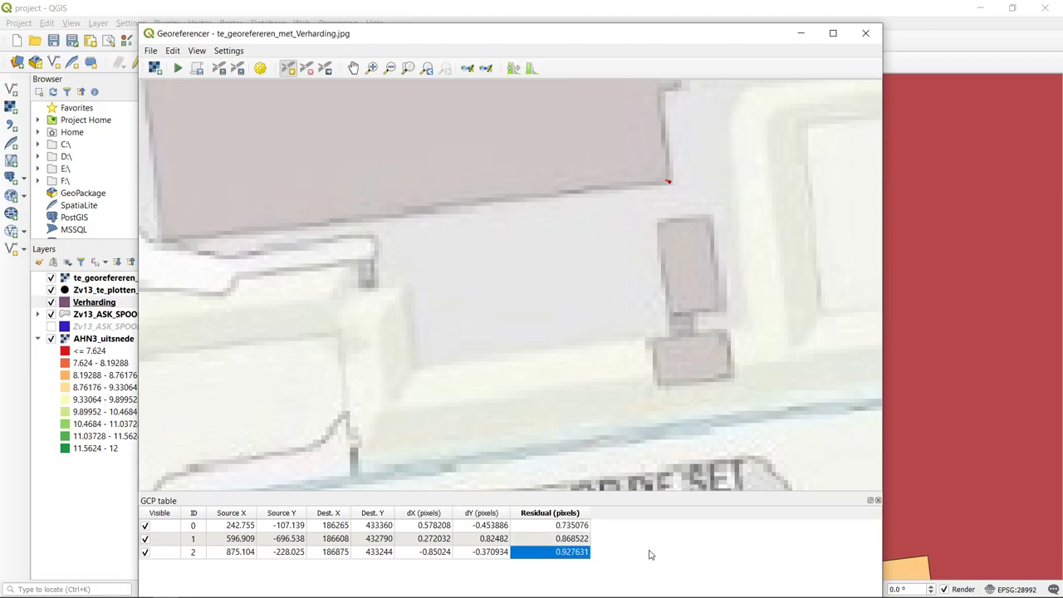
{"action": "scroll", "coordinate": [659, 161], "scroll_direction": "down", "scroll_amount": 2}
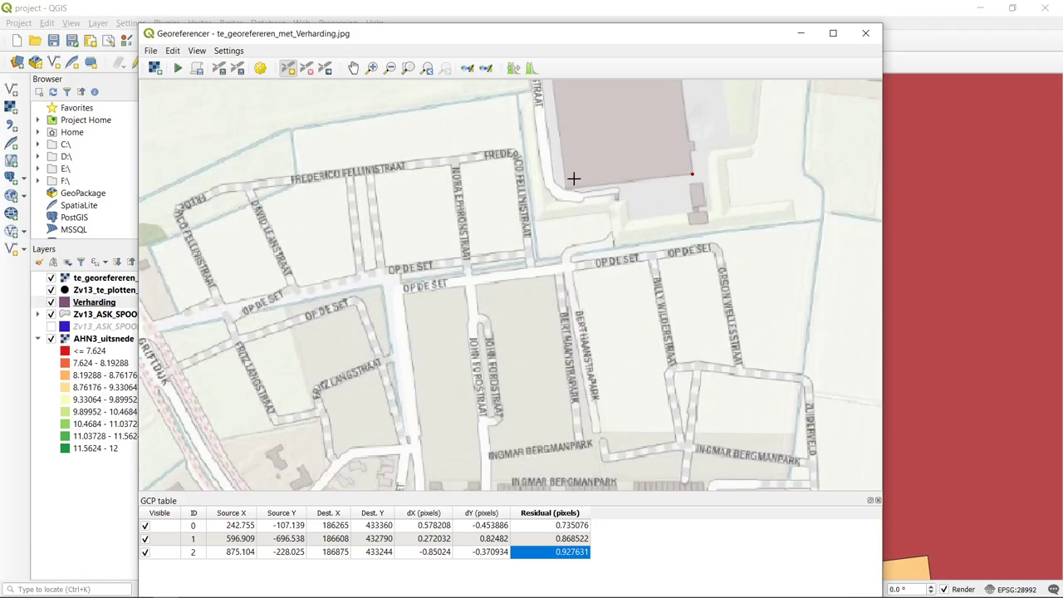
{"action": "scroll", "coordinate": [755, 194], "scroll_direction": "down", "scroll_amount": 1}
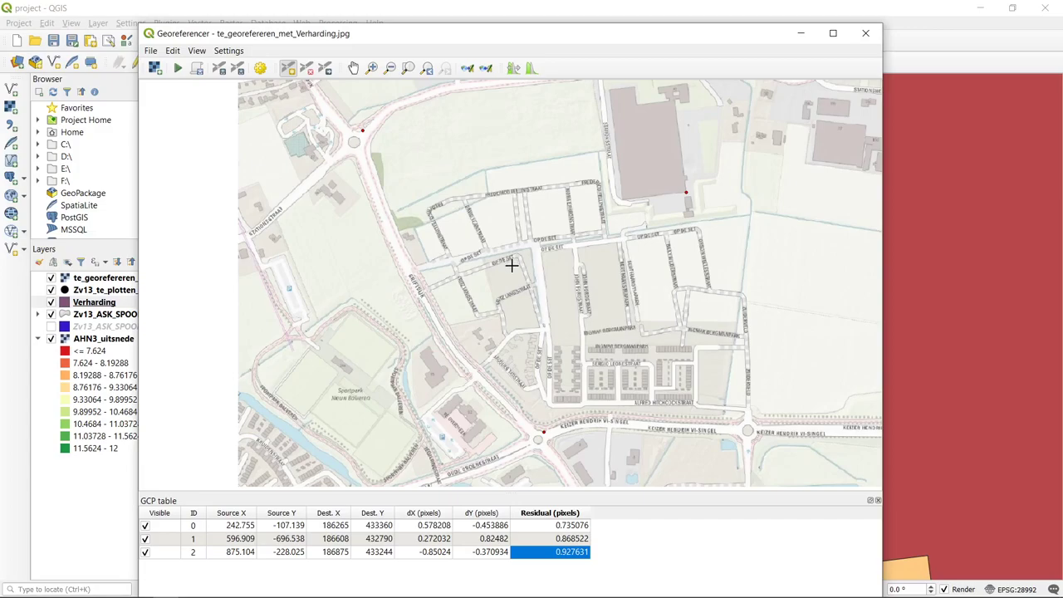
- Run the georeferencing and move the Georeferencer window aside to reveal the whole georeferenced scan on the project map
{"action": "left_click", "coordinate": [184, 73]}
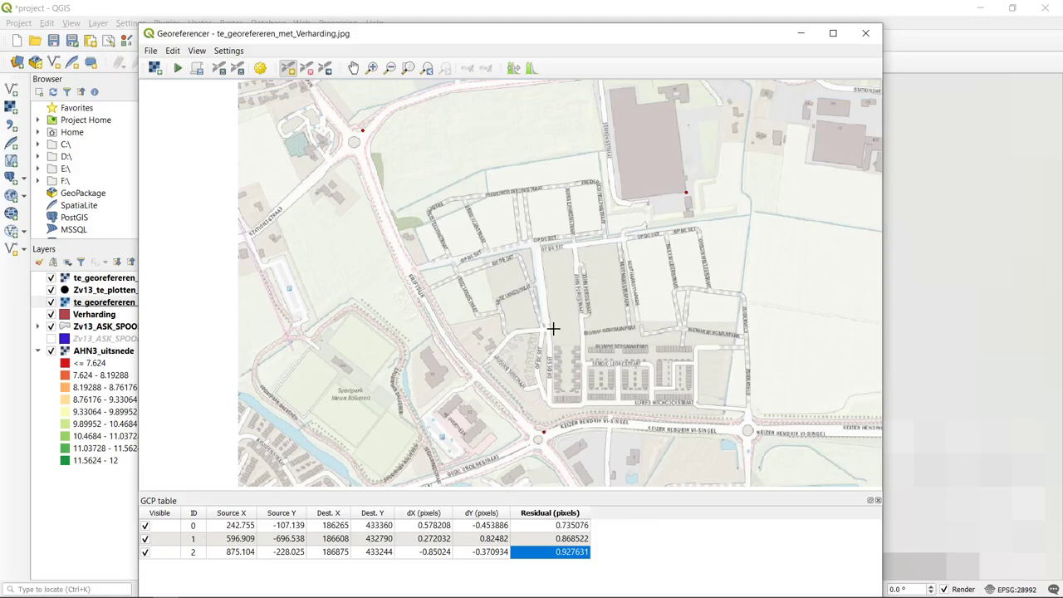
{"action": "left_click_drag", "start_coordinate": [728, 44], "coordinate": [582, 284]}
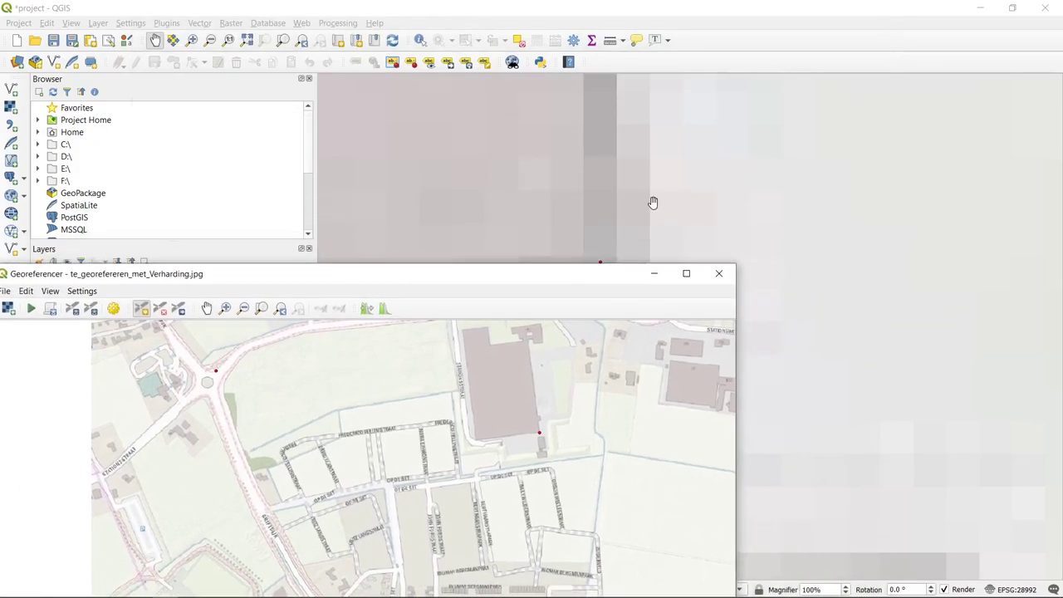
{"action": "scroll", "coordinate": [751, 171], "scroll_direction": "down", "scroll_amount": 3}
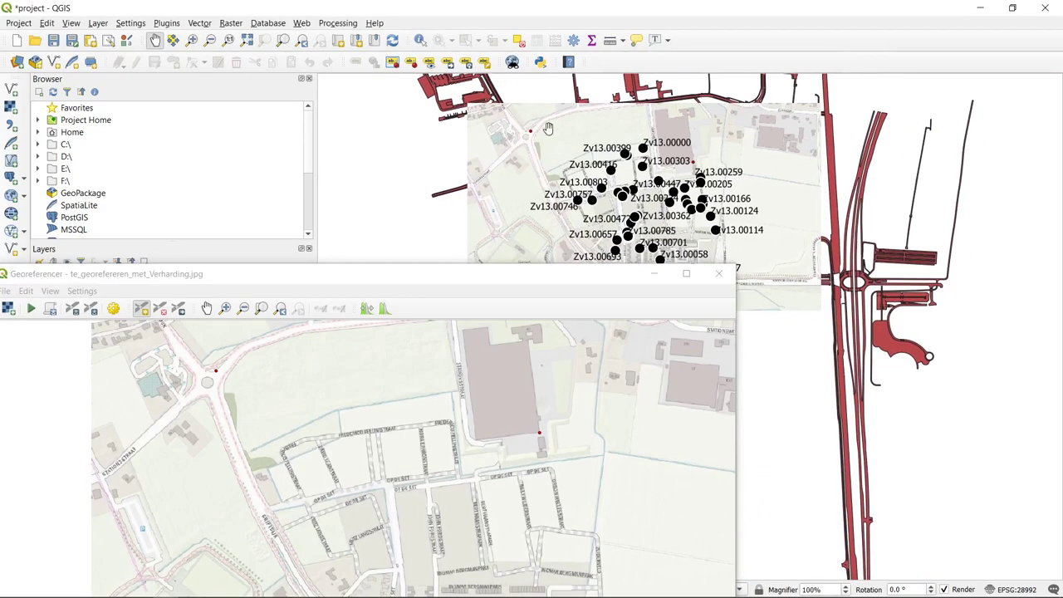
- Check along the edges of the georeferenced scan whether its roads line up with the Verharding layer
{"action": "left_click_drag", "start_coordinate": [763, 268], "coordinate": [664, 162]}
{"action": "scroll", "coordinate": [764, 185], "scroll_direction": "up", "scroll_amount": 1}
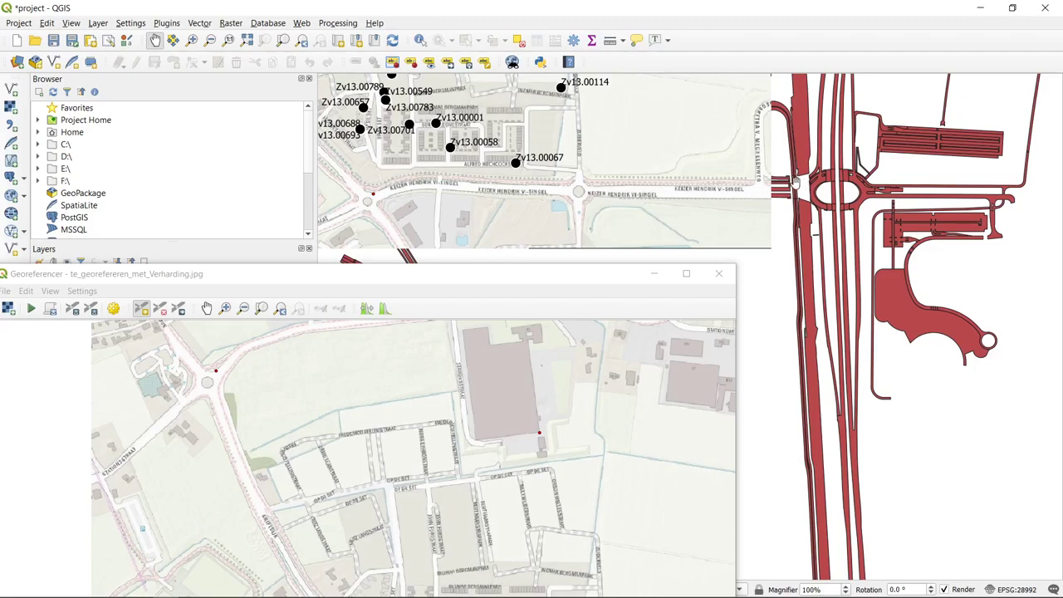
{"action": "left_click_drag", "start_coordinate": [638, 122], "coordinate": [842, 104]}
{"action": "left_click_drag", "start_coordinate": [631, 131], "coordinate": [700, 93]}
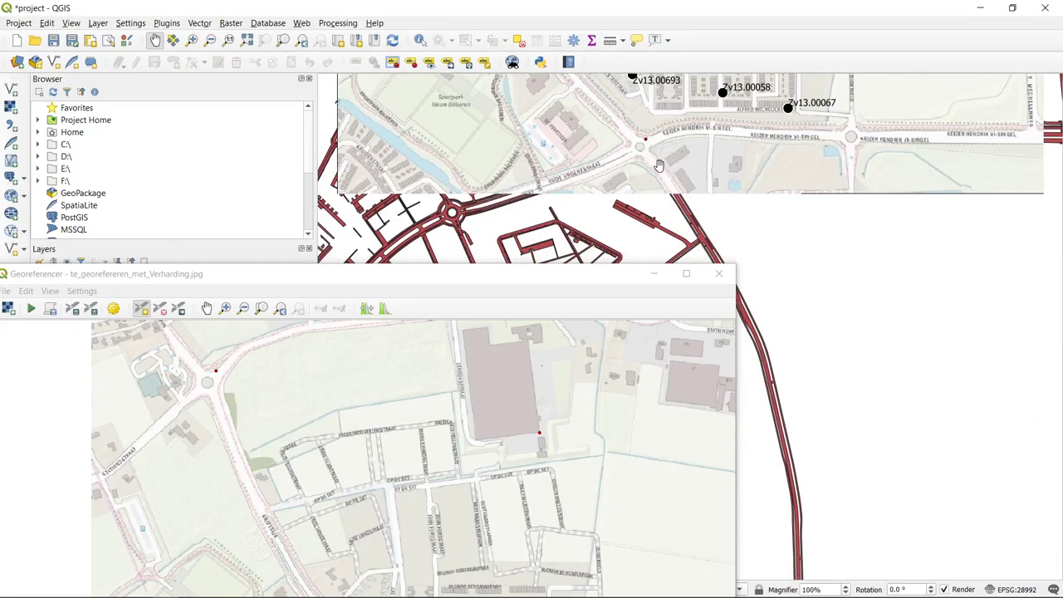
{"action": "left_click_drag", "start_coordinate": [557, 135], "coordinate": [516, 189]}
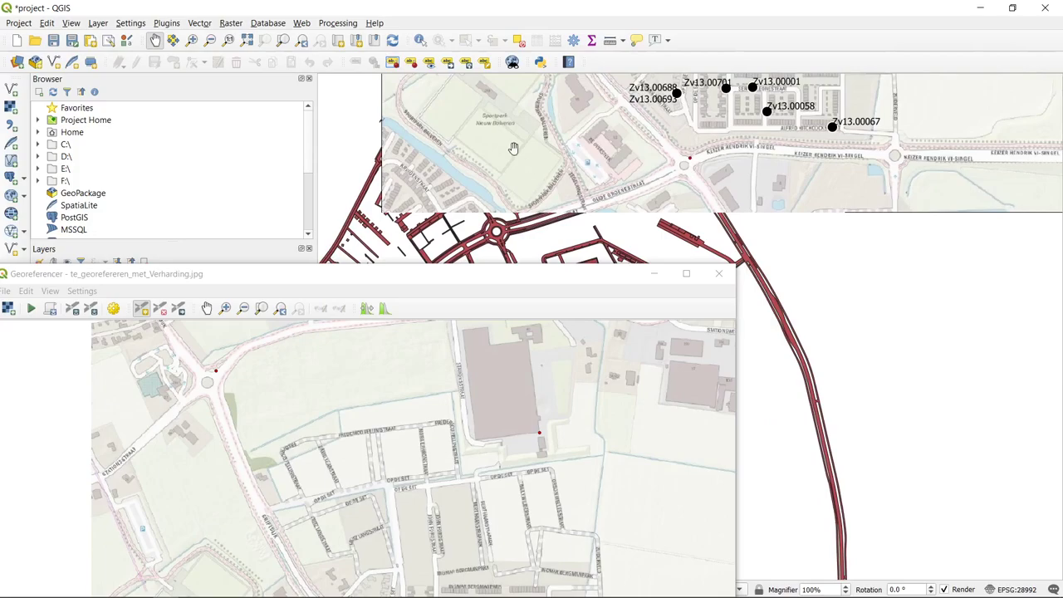
{"action": "left_click_drag", "start_coordinate": [615, 165], "coordinate": [353, 250]}
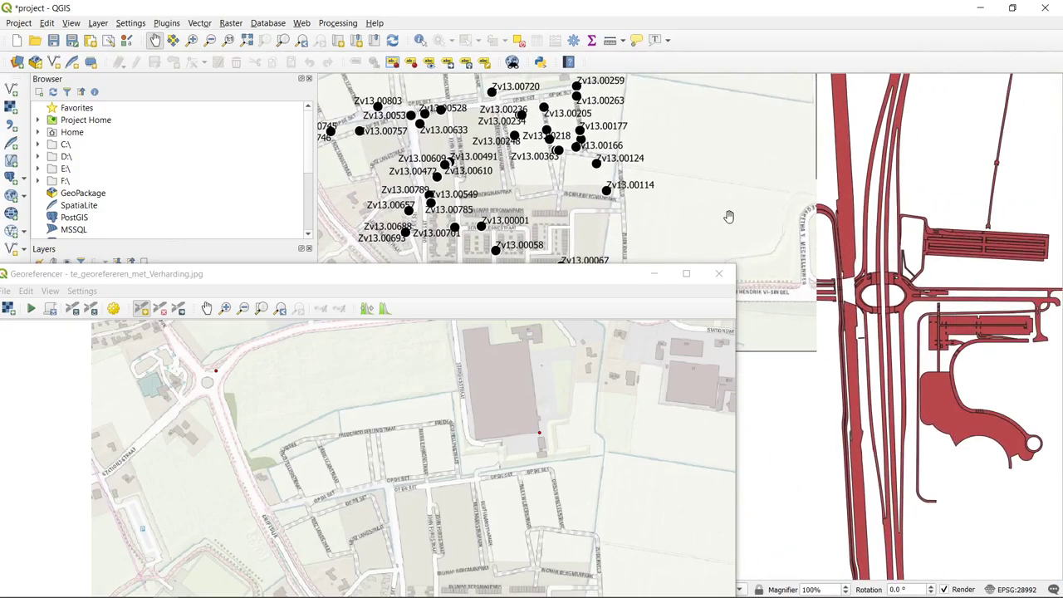
{"action": "left_click_drag", "start_coordinate": [672, 187], "coordinate": [1043, 358]}
{"action": "left_click_drag", "start_coordinate": [870, 215], "coordinate": [880, 226]}
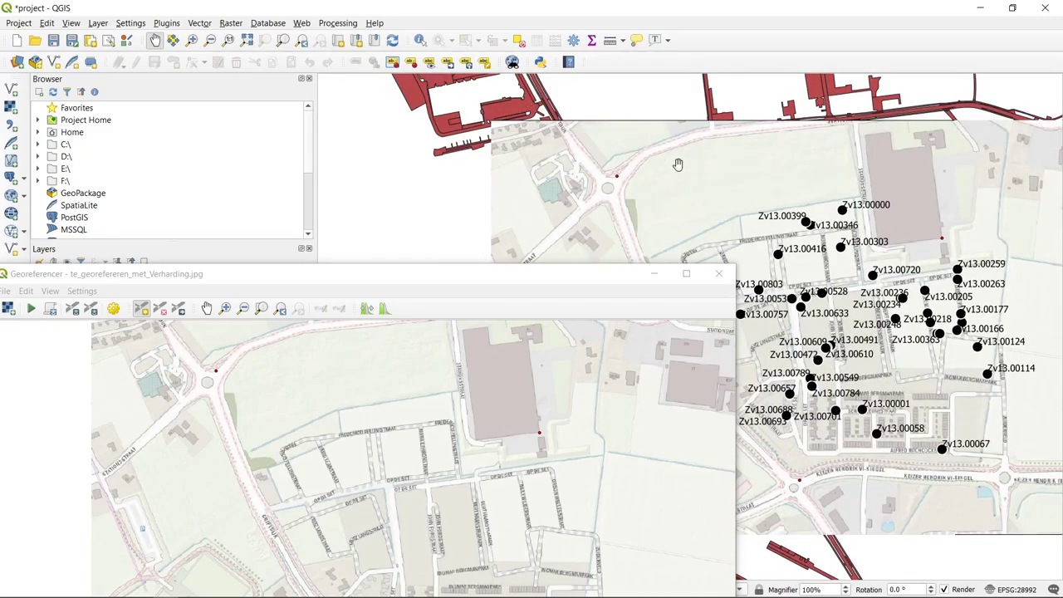
{"action": "scroll", "coordinate": [831, 116], "scroll_direction": "up", "scroll_amount": 2}
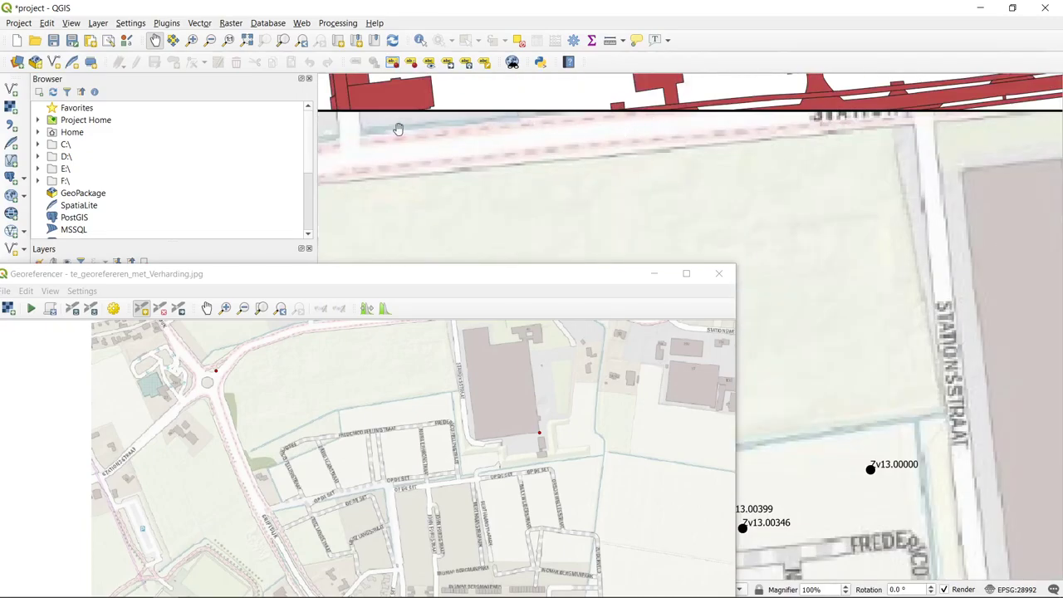
{"action": "scroll", "coordinate": [427, 129], "scroll_direction": "down", "scroll_amount": 3}
- Examine where the Zv13 find points fall among the streets and housing blocks of the georeferenced scan
{"action": "scroll", "coordinate": [648, 166], "scroll_direction": "up", "scroll_amount": 4}
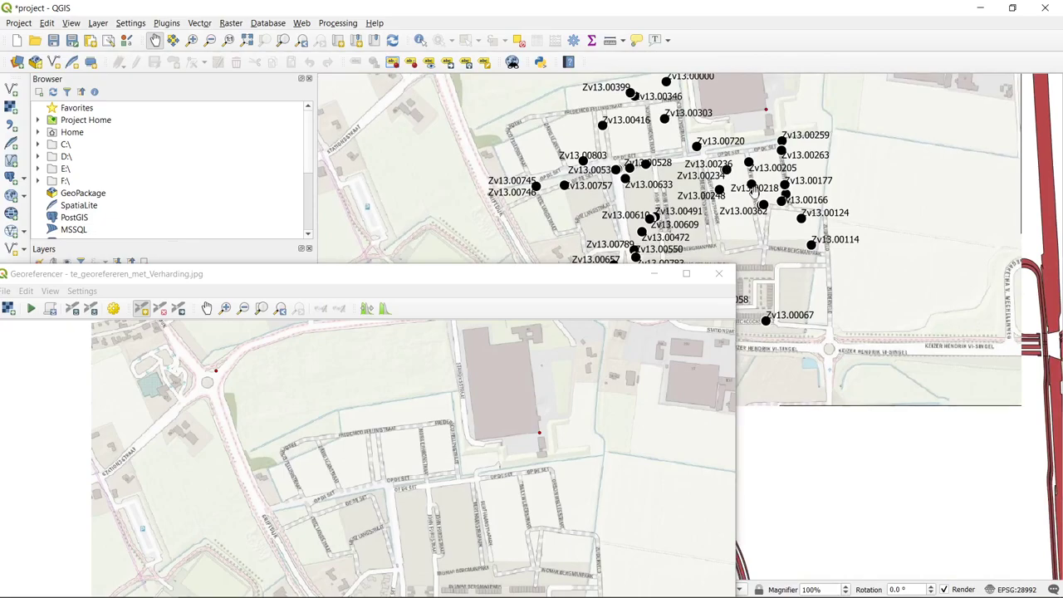
{"action": "scroll", "coordinate": [665, 129], "scroll_direction": "up", "scroll_amount": 2}
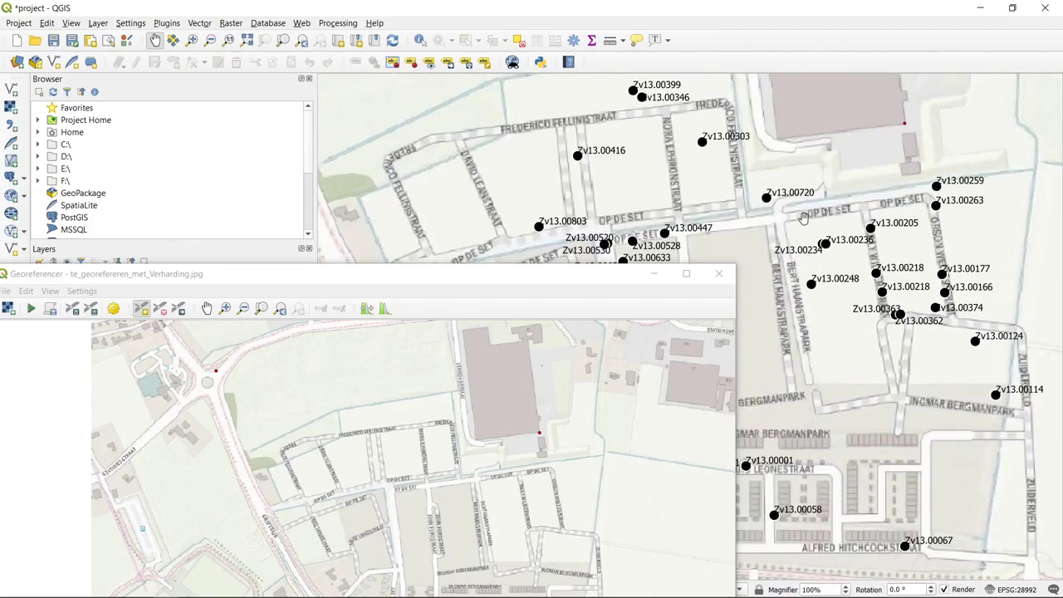
{"action": "scroll", "coordinate": [811, 242], "scroll_direction": "down", "scroll_amount": 2}
{"action": "left_click_drag", "start_coordinate": [842, 249], "coordinate": [645, 102]}
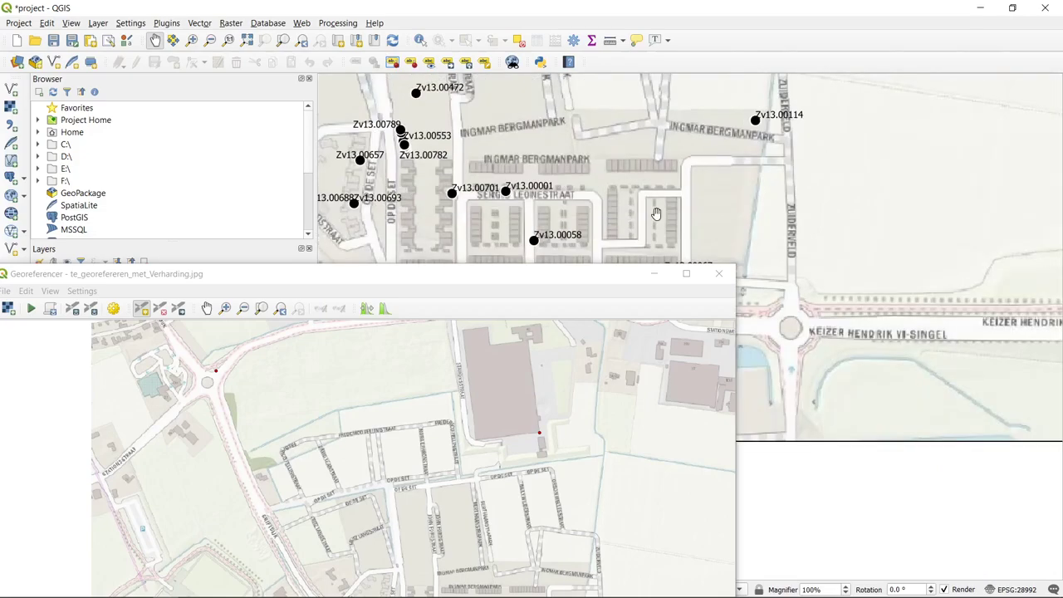
{"action": "scroll", "coordinate": [656, 222], "scroll_direction": "up", "scroll_amount": 2}
{"action": "scroll", "coordinate": [688, 191], "scroll_direction": "down", "scroll_amount": 2}
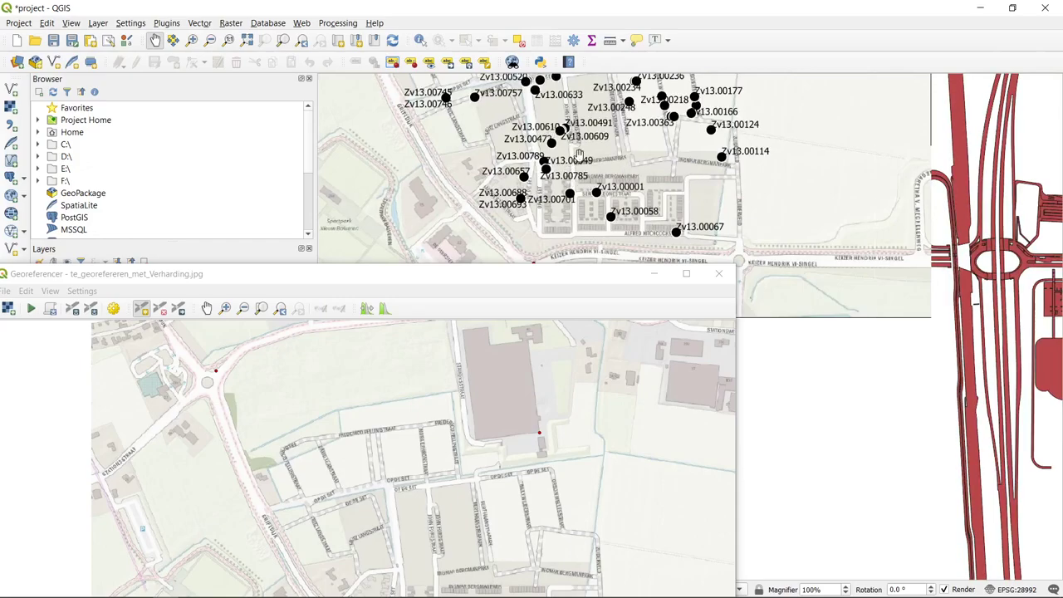
{"action": "left_click_drag", "start_coordinate": [598, 153], "coordinate": [660, 189]}
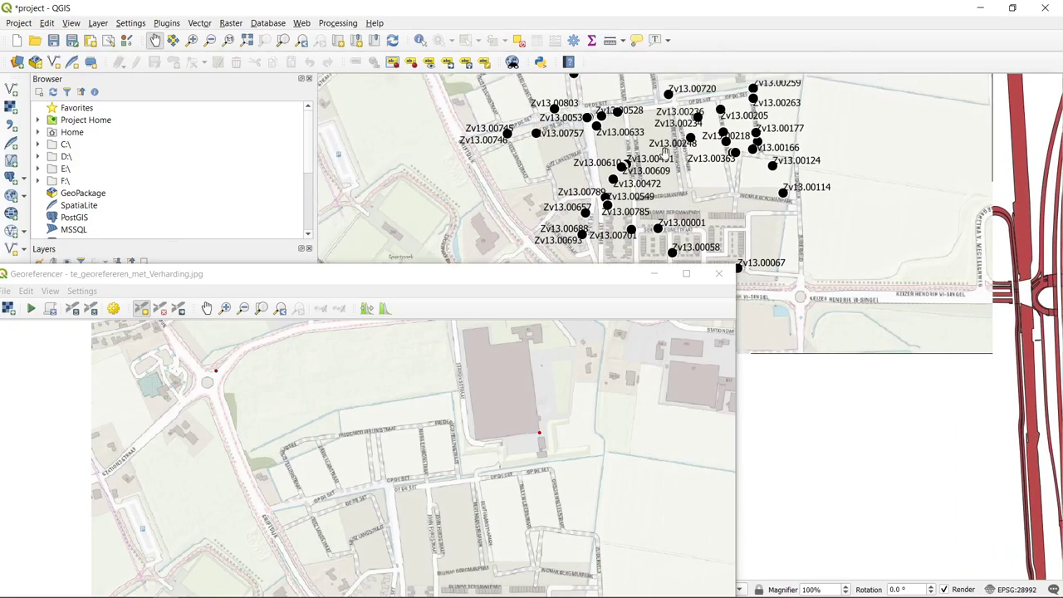
- Bring the Georeferencer window with its GCP table fully into view over the project map and maximize it
{"action": "left_click_drag", "start_coordinate": [765, 238], "coordinate": [725, 178]}
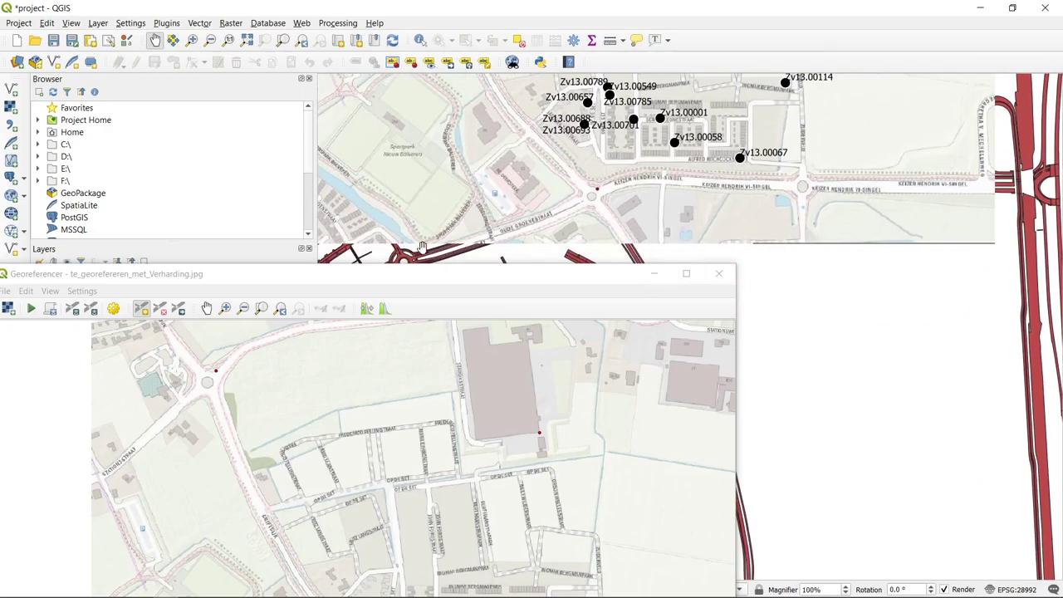
{"action": "left_click_drag", "start_coordinate": [717, 139], "coordinate": [701, 207]}
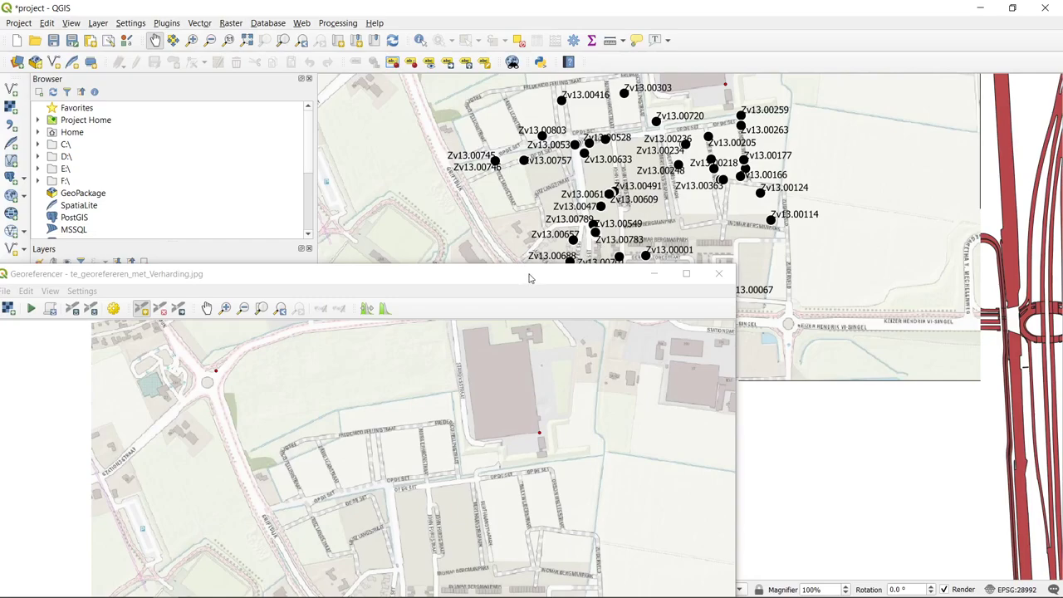
{"action": "left_click_drag", "start_coordinate": [529, 278], "coordinate": [905, 288]}
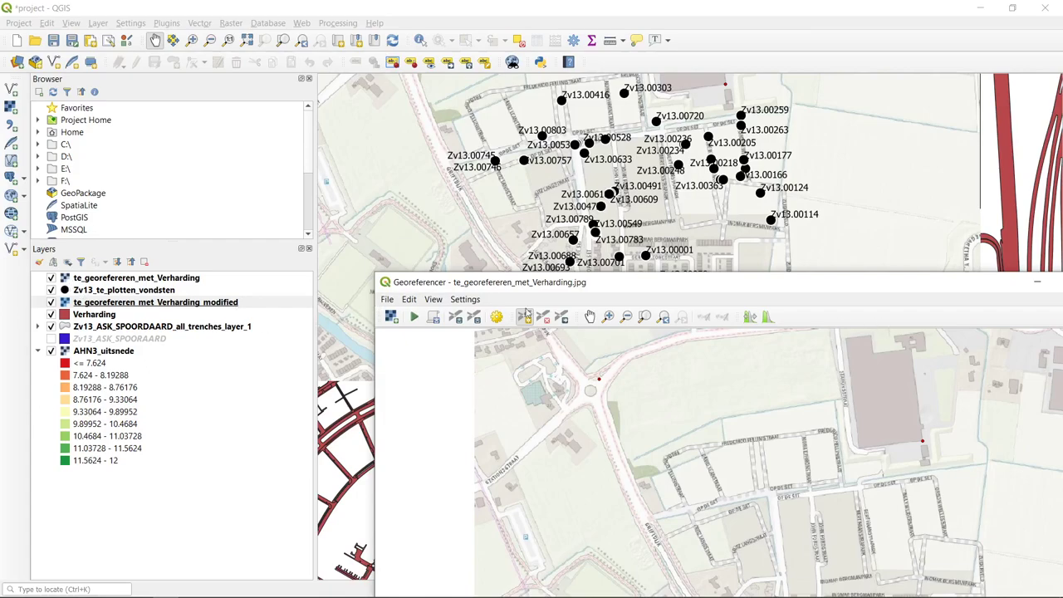
{"action": "left_click_drag", "start_coordinate": [630, 290], "coordinate": [396, 31]}
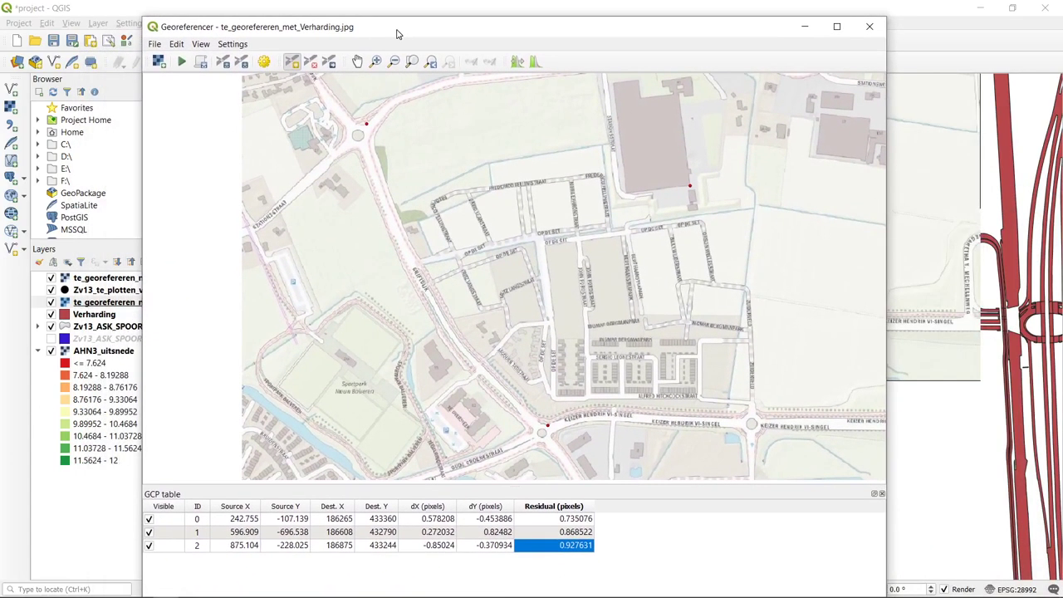
{"action": "left_click", "coordinate": [646, 536]}
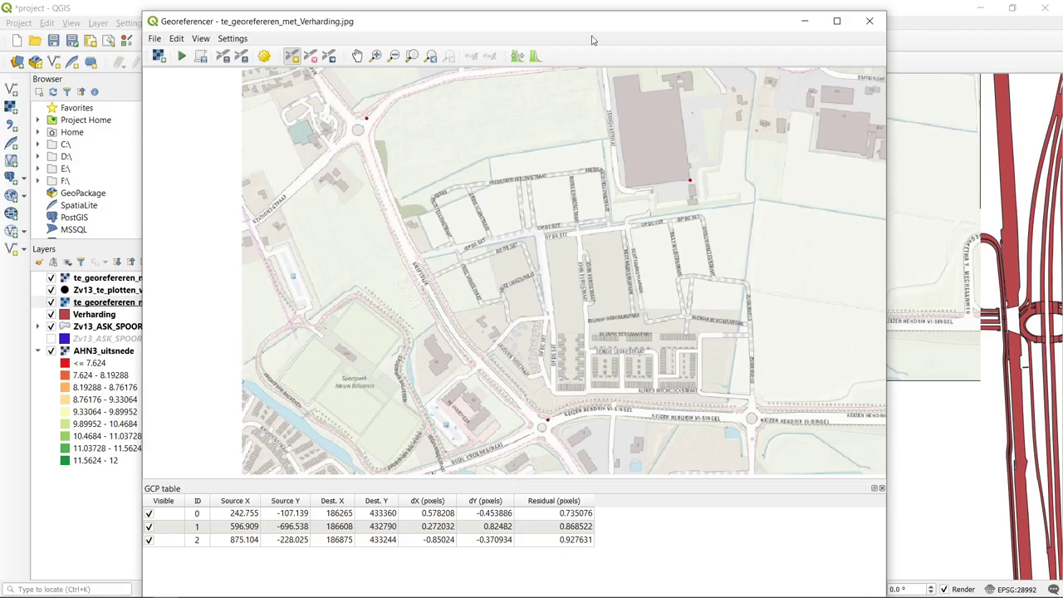
{"action": "left_click", "coordinate": [836, 20]}
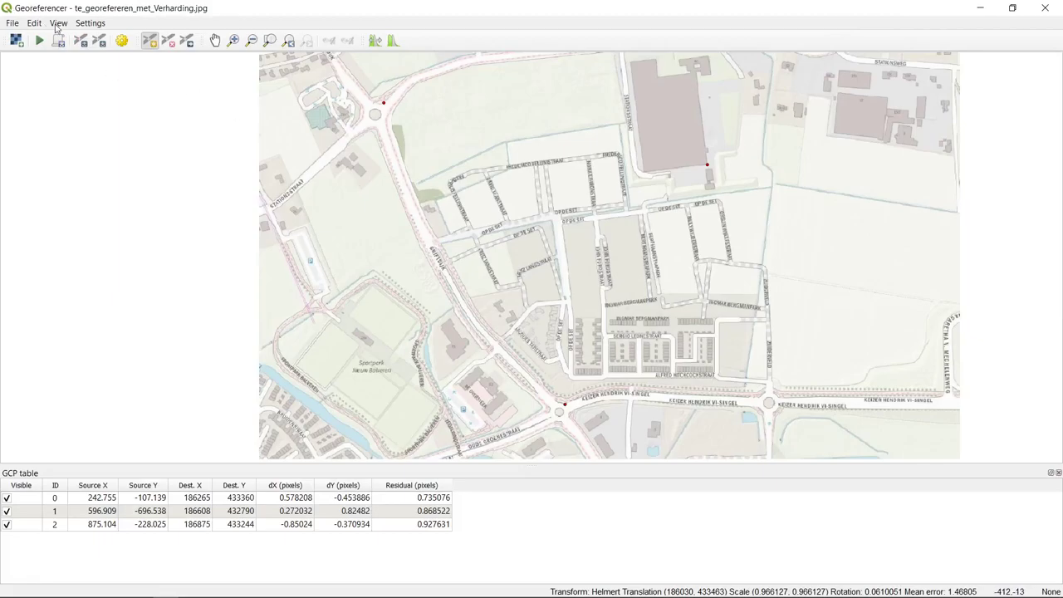
- Close the Georeferencer and answer its closing prompt to return to the project map
{"action": "left_click", "coordinate": [34, 24]}
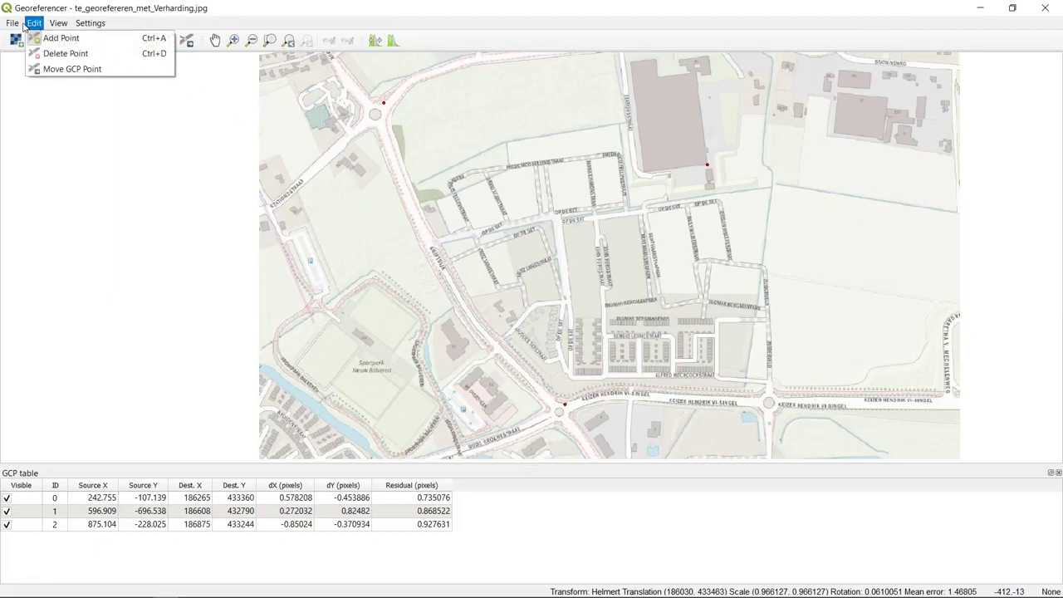
{"action": "left_click", "coordinate": [9, 24]}
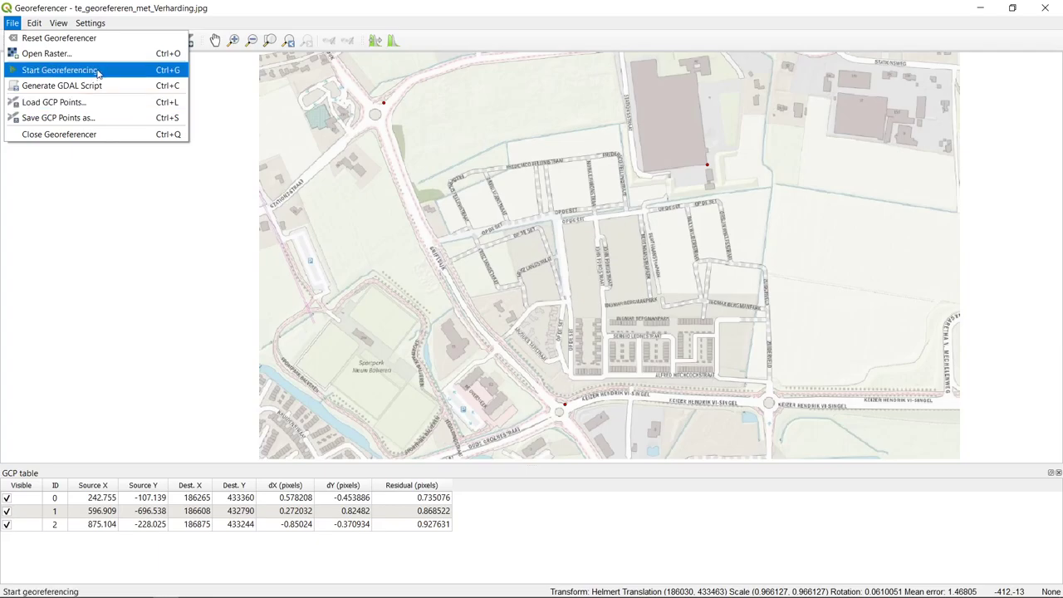
{"action": "left_click", "coordinate": [75, 135]}
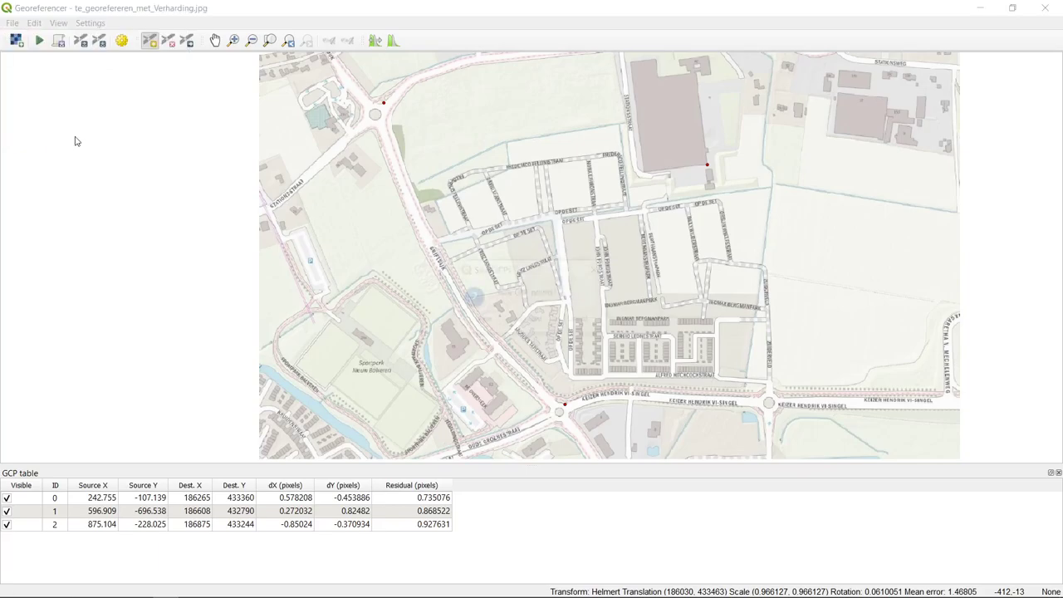
{"action": "left_click", "coordinate": [531, 320]}
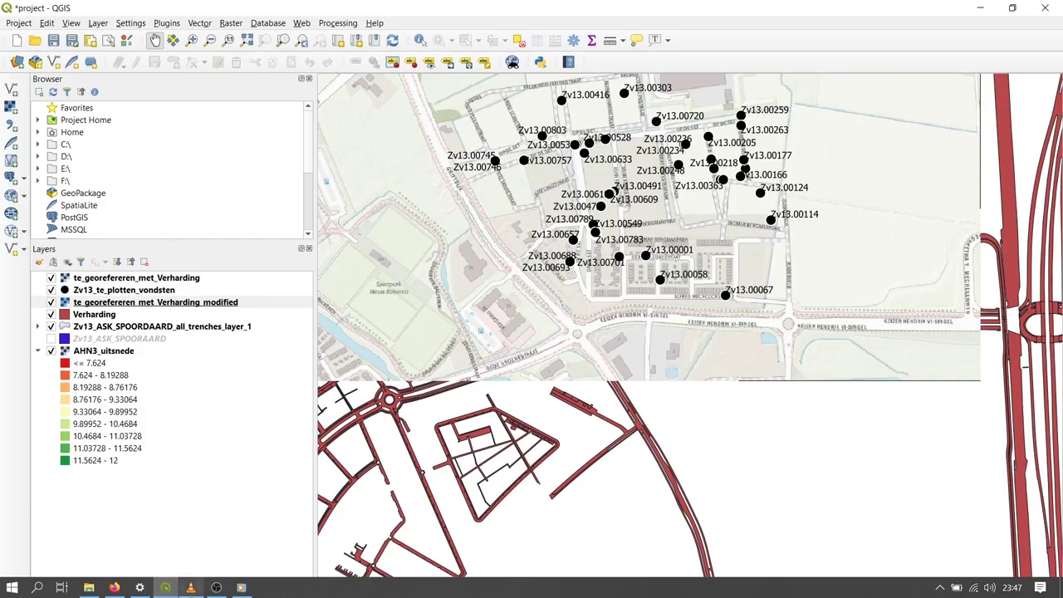
- Remove the hidden Zv13_ASK_SPOORAARD layer from the project
{"action": "mouse_move", "coordinate": [190, 588]}
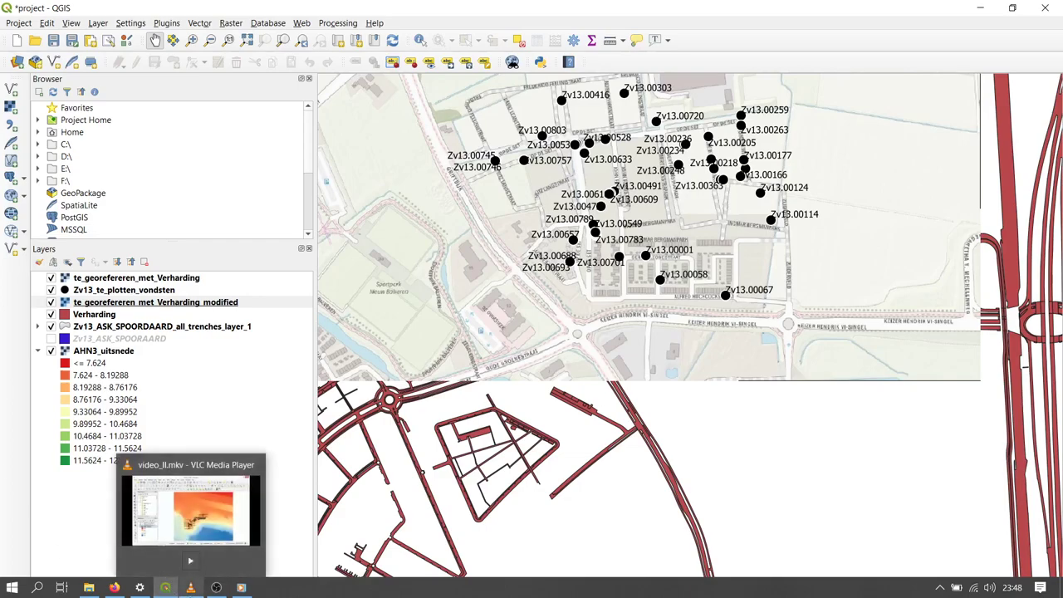
{"action": "left_click", "coordinate": [116, 328]}
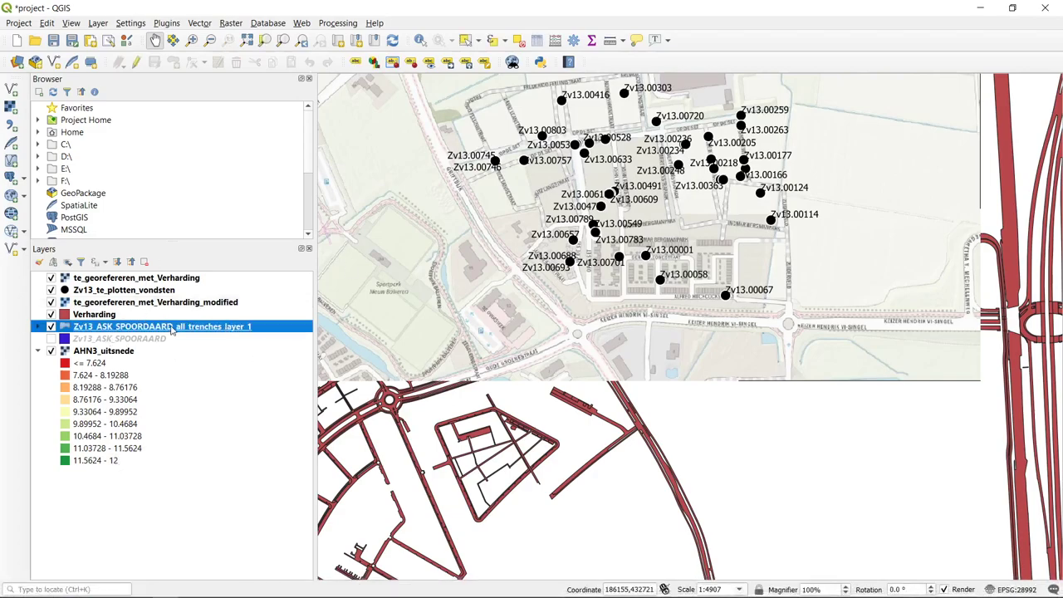
{"action": "mouse_move", "coordinate": [155, 333]}
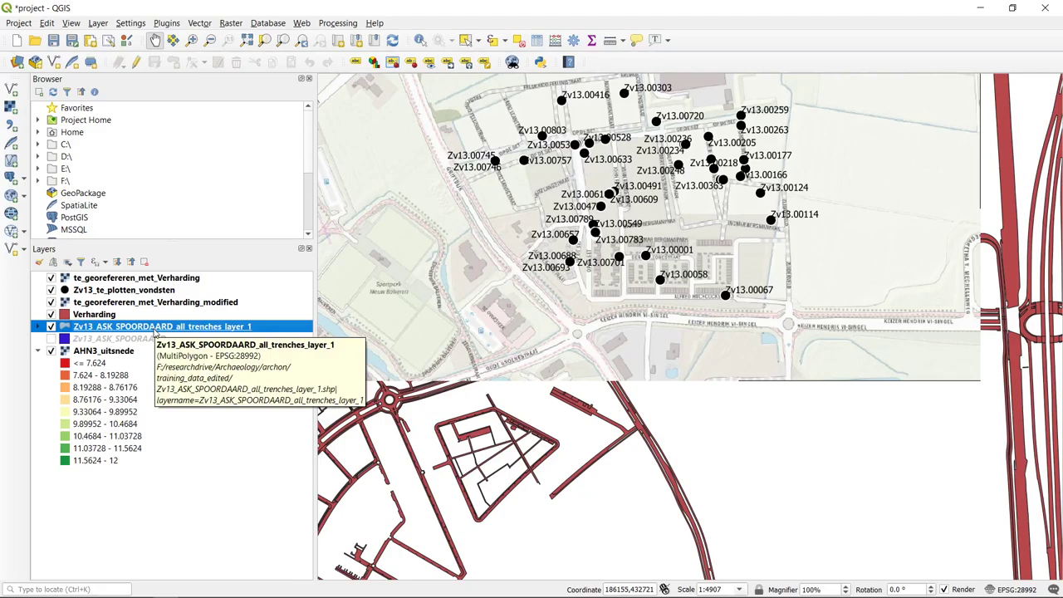
{"action": "left_click", "coordinate": [123, 343]}
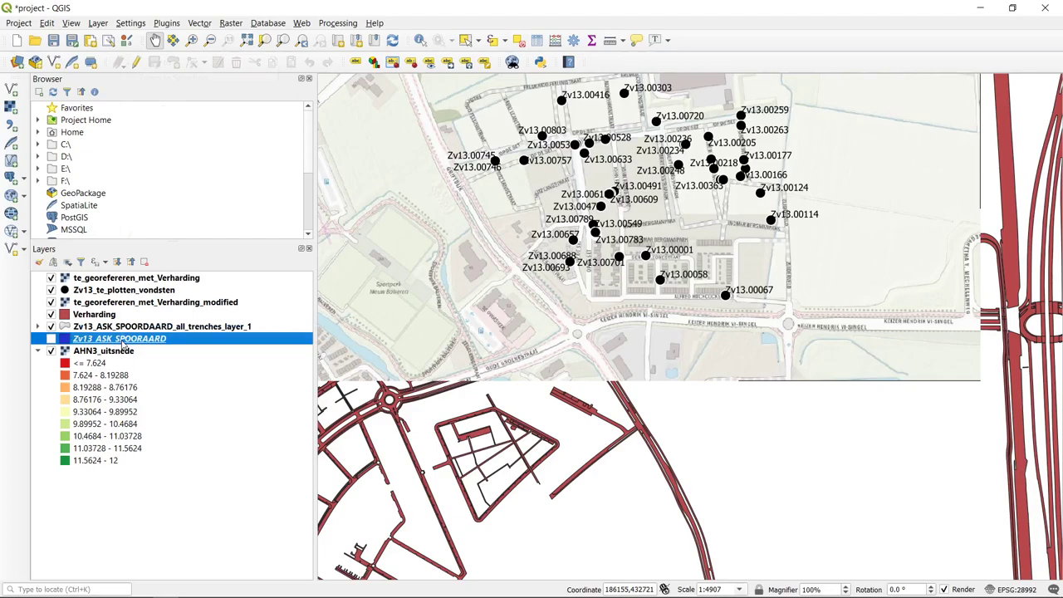
{"action": "right_click", "coordinate": [123, 342]}
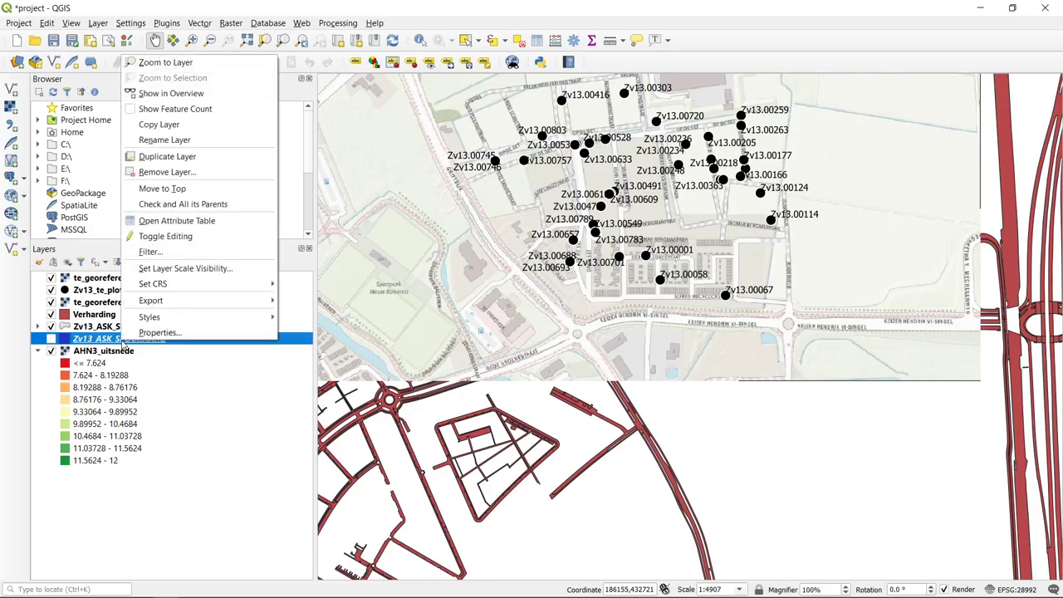
{"action": "left_click", "coordinate": [213, 172]}
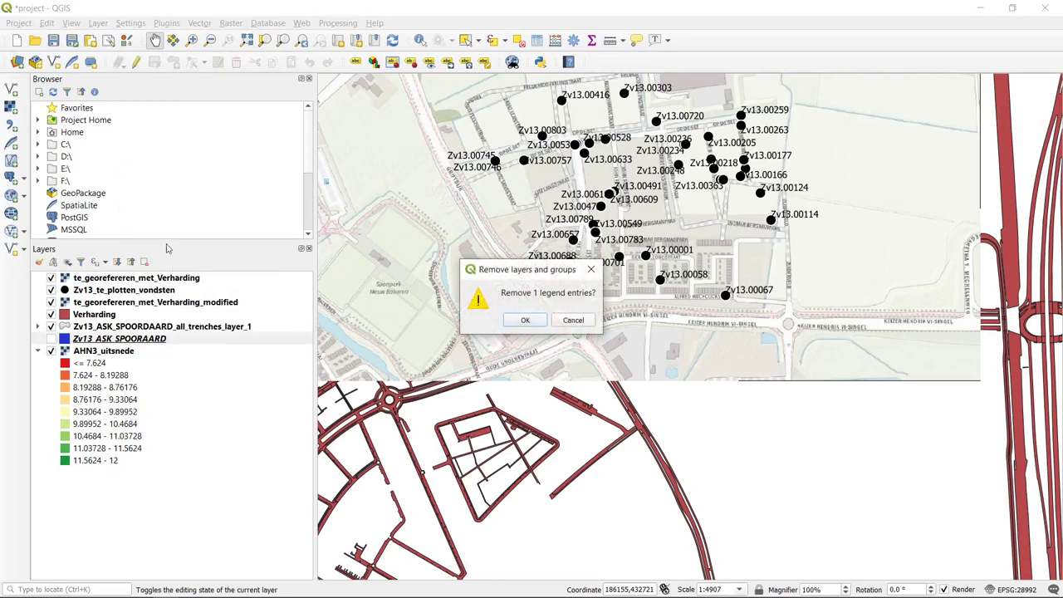
{"action": "left_click", "coordinate": [525, 322]}
- Compare the two te_georefereren_met_Verharding raster layers and zoom to the original scan without the _modified suffix
{"action": "left_click", "coordinate": [113, 303]}
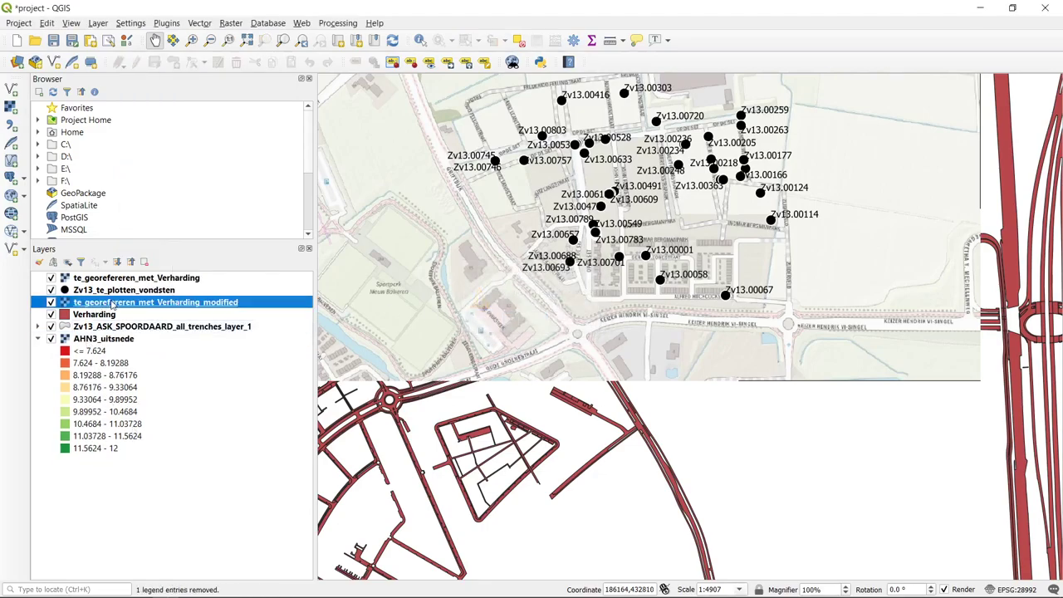
{"action": "left_click", "coordinate": [160, 279], "text": "ctrl"}
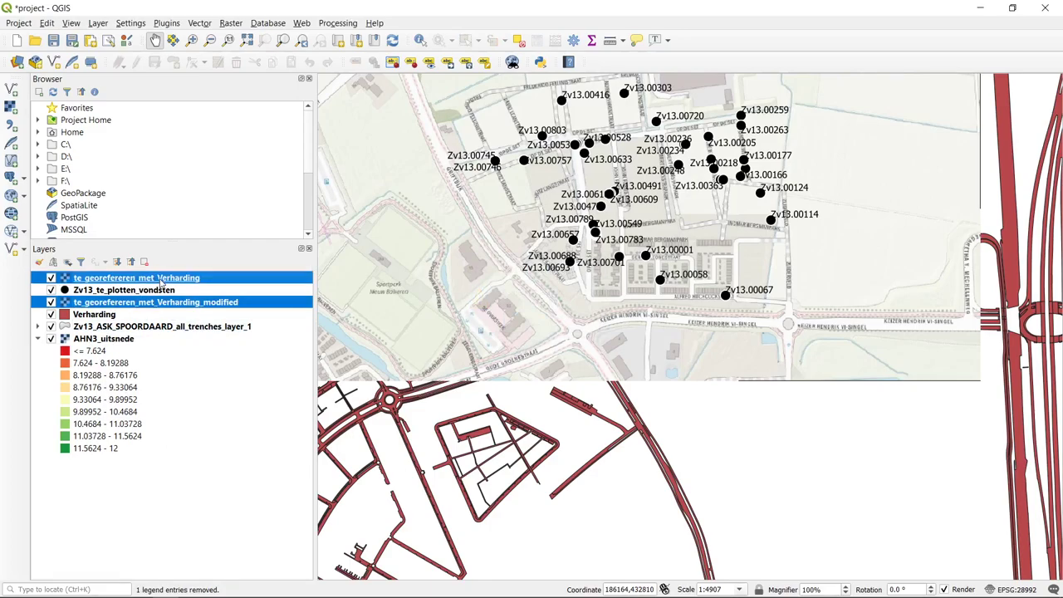
{"action": "left_click", "coordinate": [162, 283]}
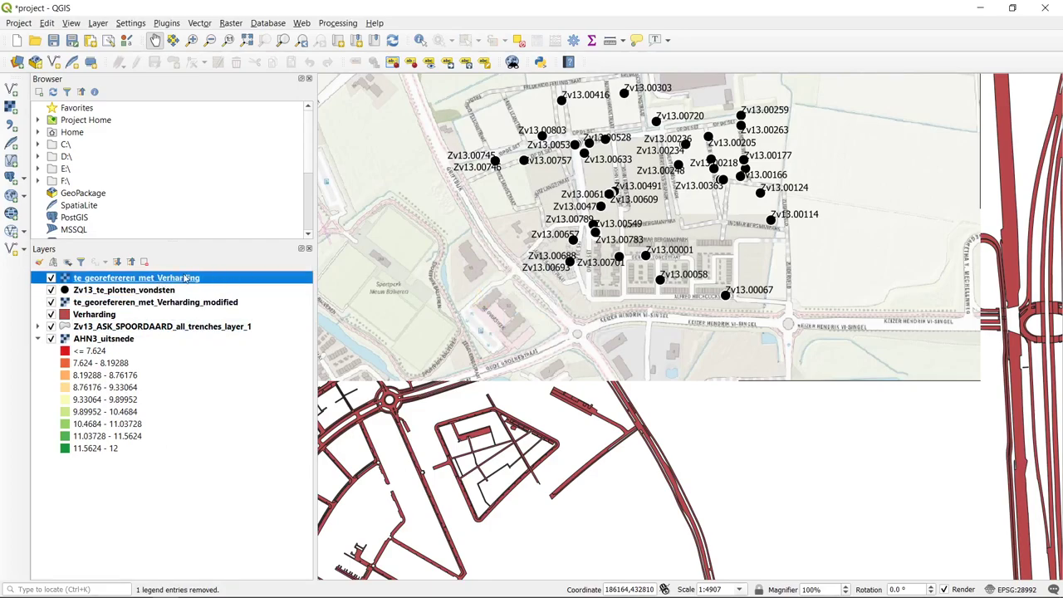
{"action": "left_click", "coordinate": [158, 524]}
{"action": "left_click", "coordinate": [185, 304]}
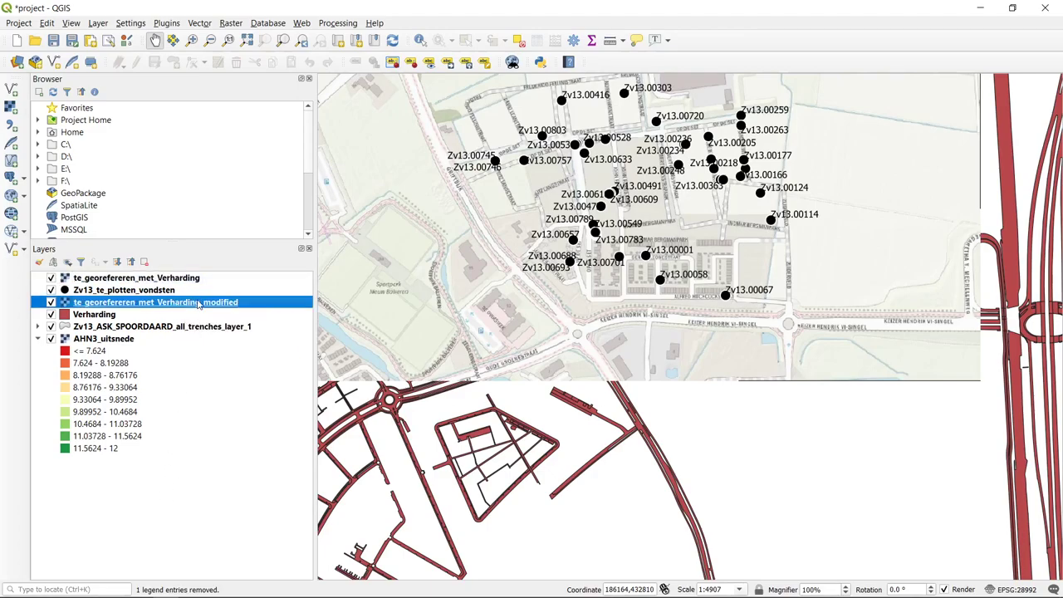
{"action": "left_click", "coordinate": [184, 279]}
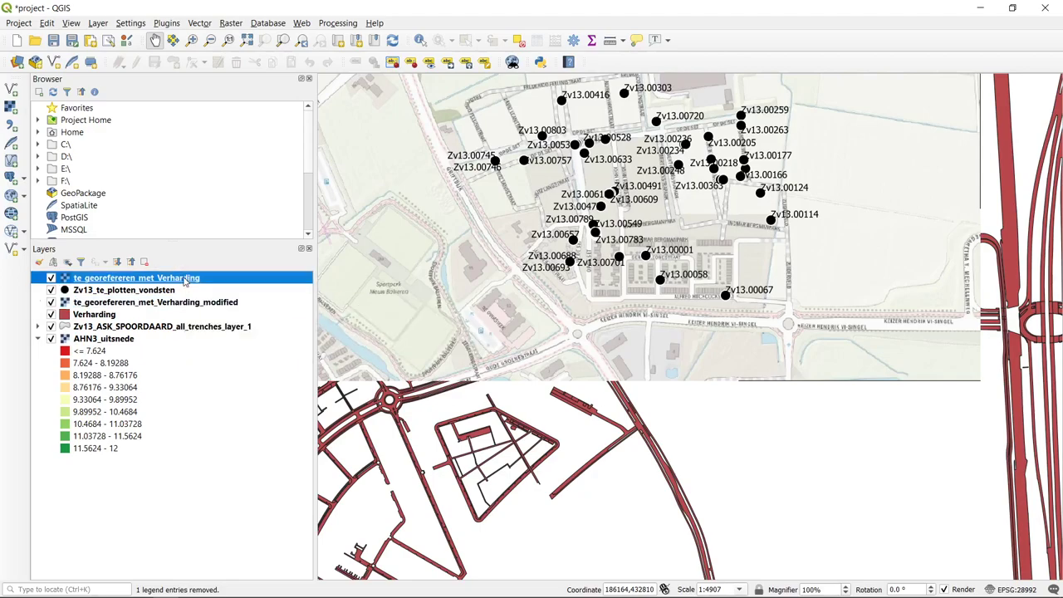
{"action": "right_click", "coordinate": [184, 279]}
{"action": "left_click", "coordinate": [281, 285]}
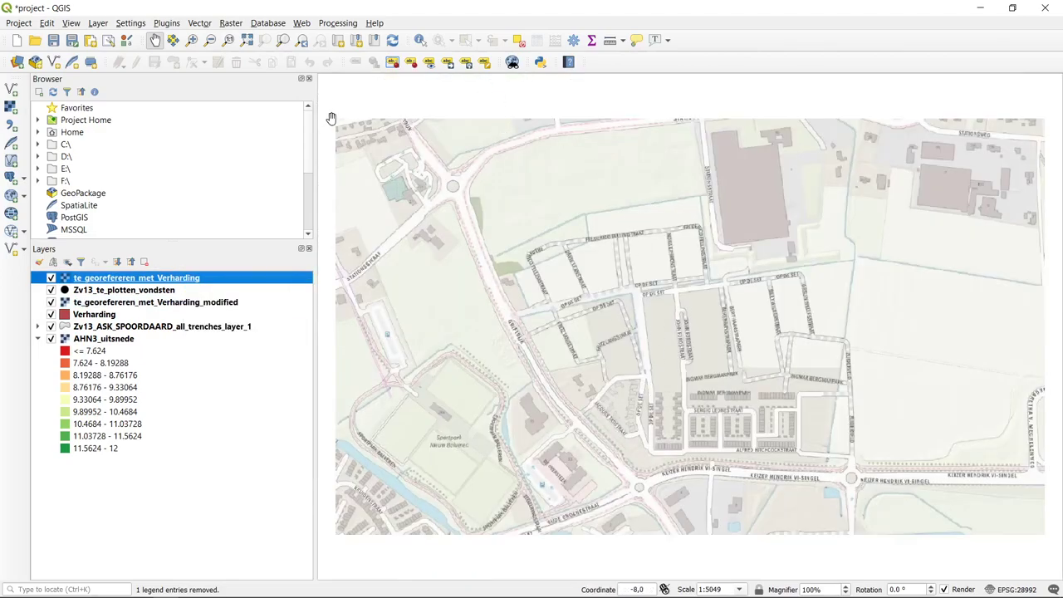
- Remove the original te_georefereren_met_Verharding layer from the project and zoom to te_georefereren_met_Verharding_modified
{"action": "right_click", "coordinate": [154, 281]}
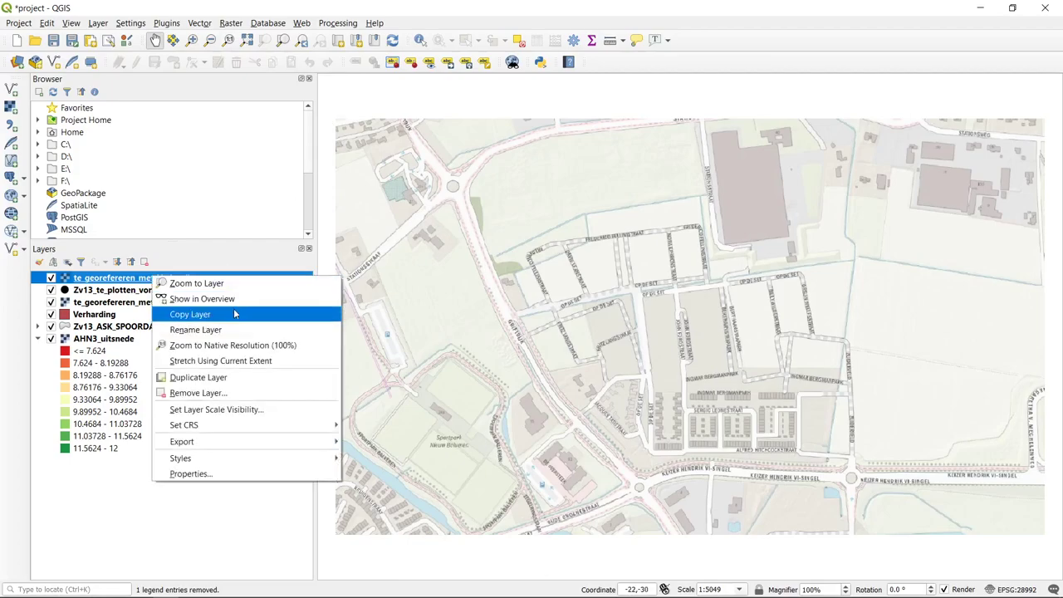
{"action": "left_click", "coordinate": [243, 396]}
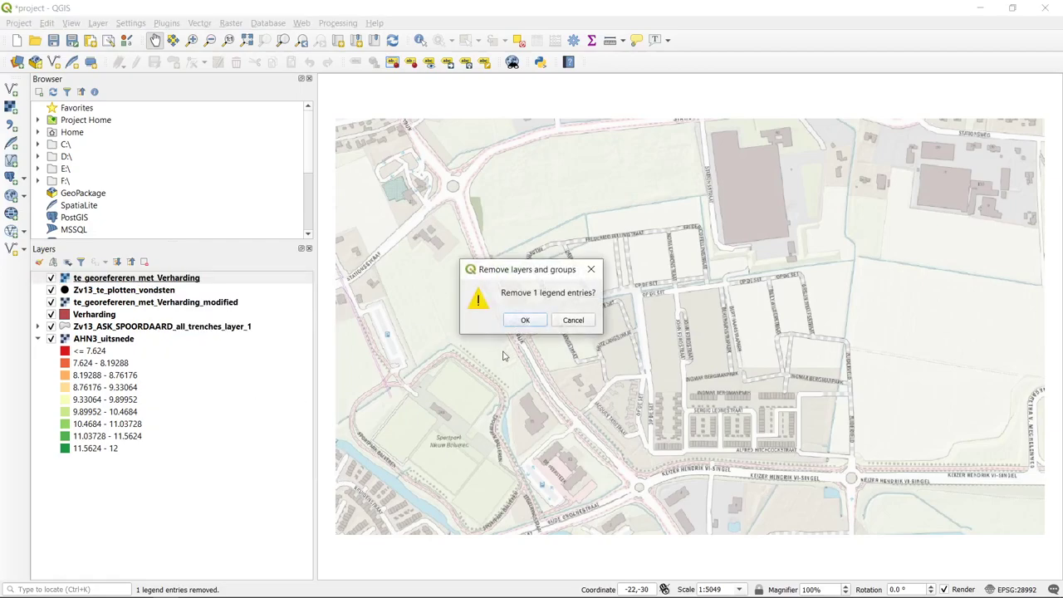
{"action": "left_click", "coordinate": [525, 321]}
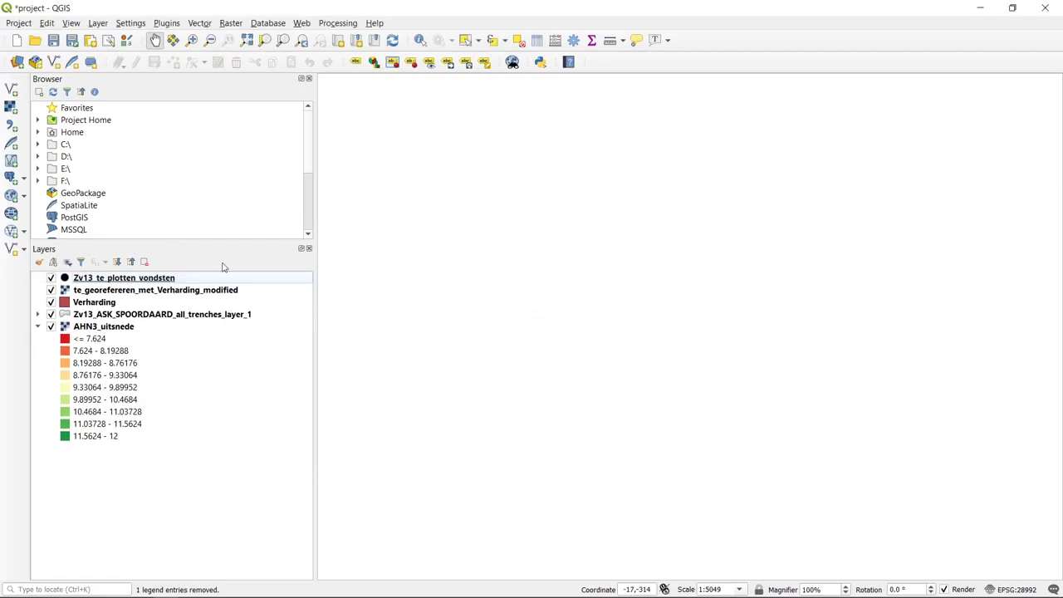
{"action": "right_click", "coordinate": [123, 290]}
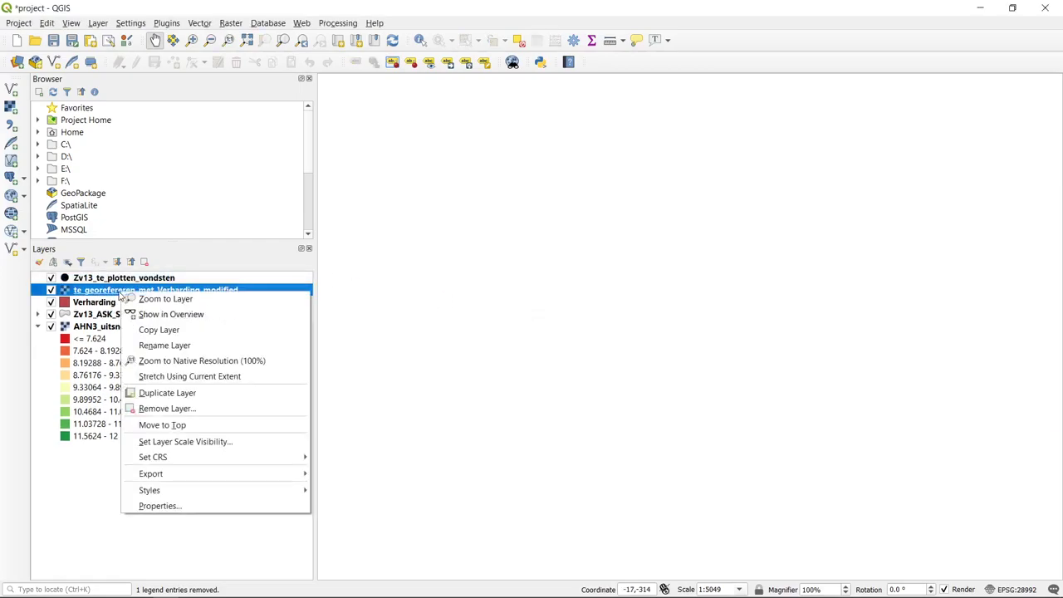
{"action": "left_click", "coordinate": [176, 301]}
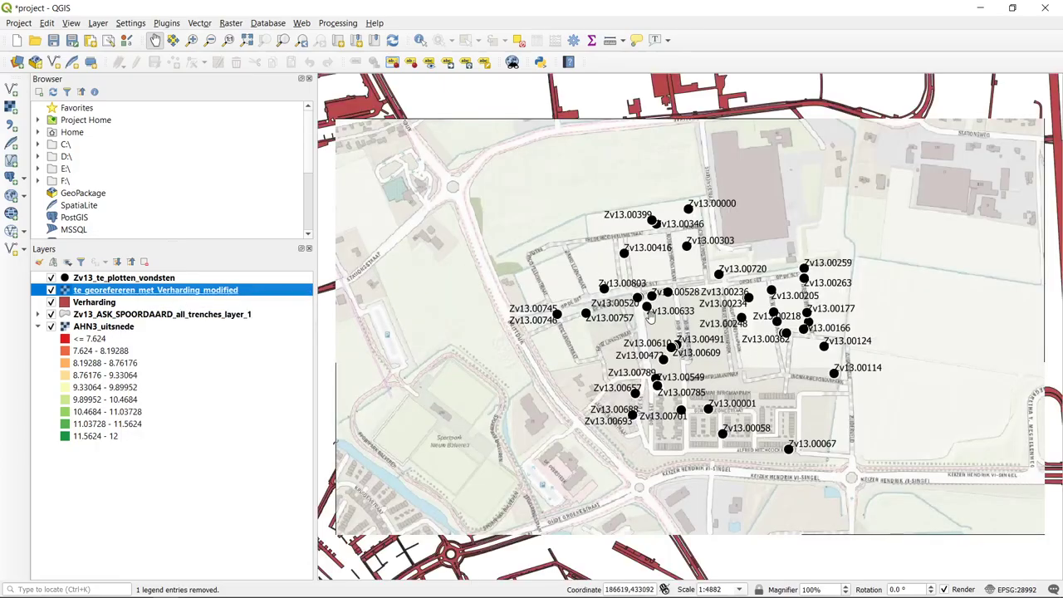
- Locate te_georefereren_met_Verharding_modified.tif on disk in F:\researchdrive\Archaeology\archon\training_data_edited
{"action": "left_click", "coordinate": [37, 181]}
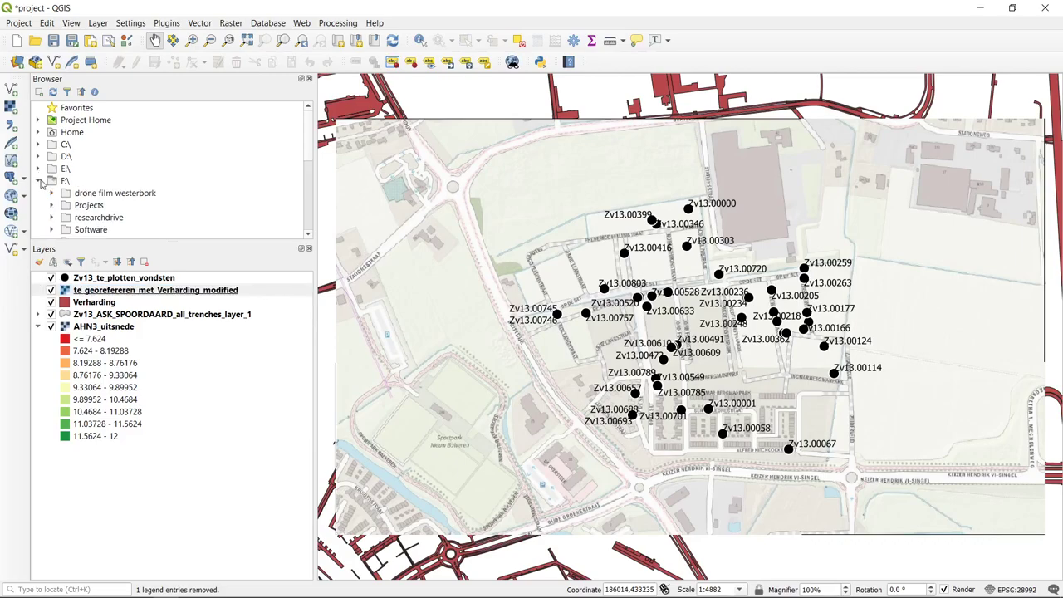
{"action": "scroll", "coordinate": [42, 184], "scroll_direction": "down", "scroll_amount": 1}
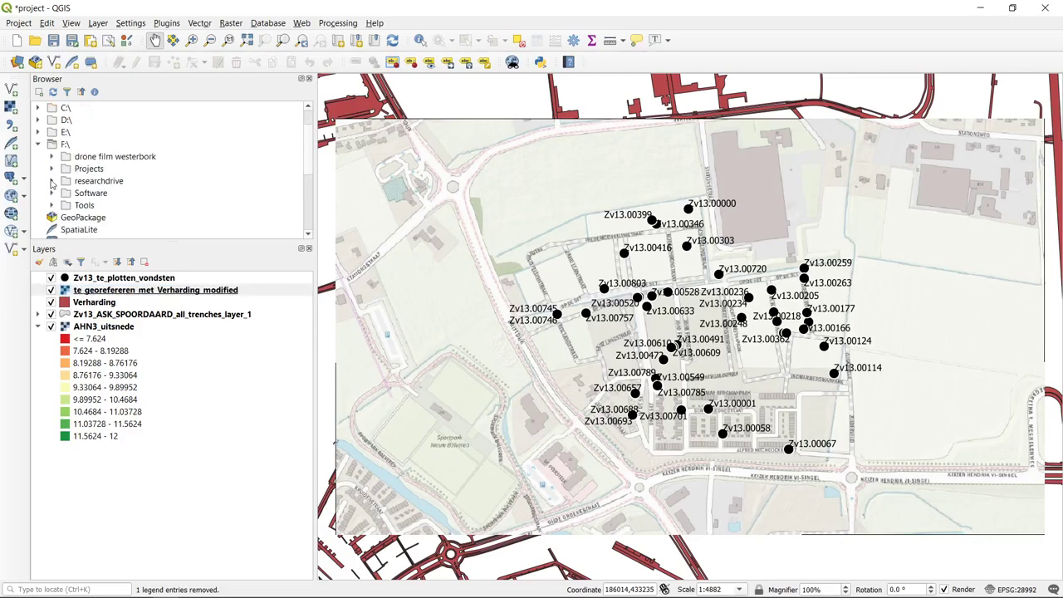
{"action": "left_click", "coordinate": [52, 182]}
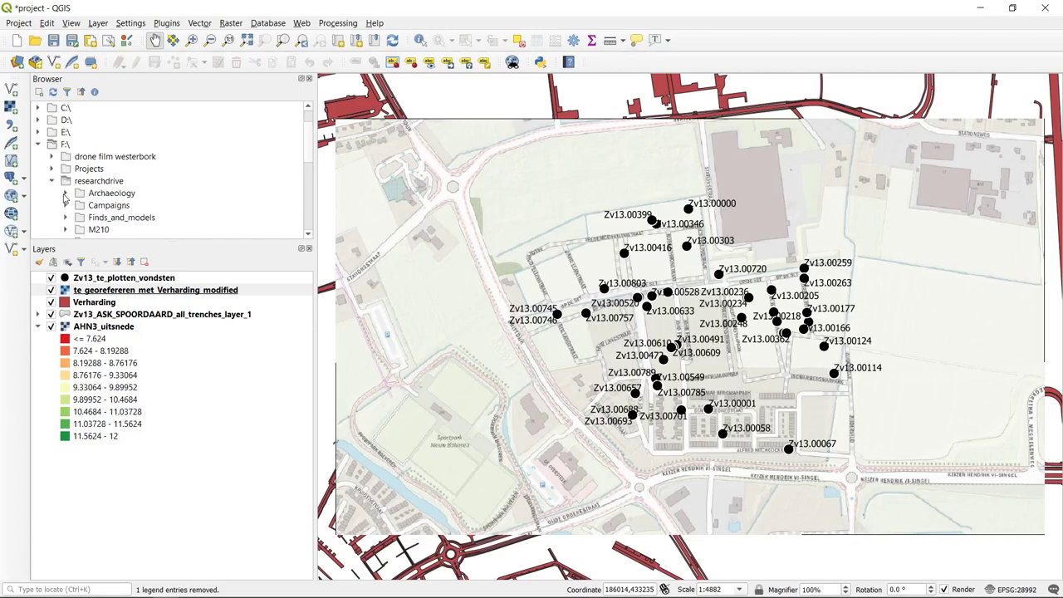
{"action": "left_click", "coordinate": [66, 194]}
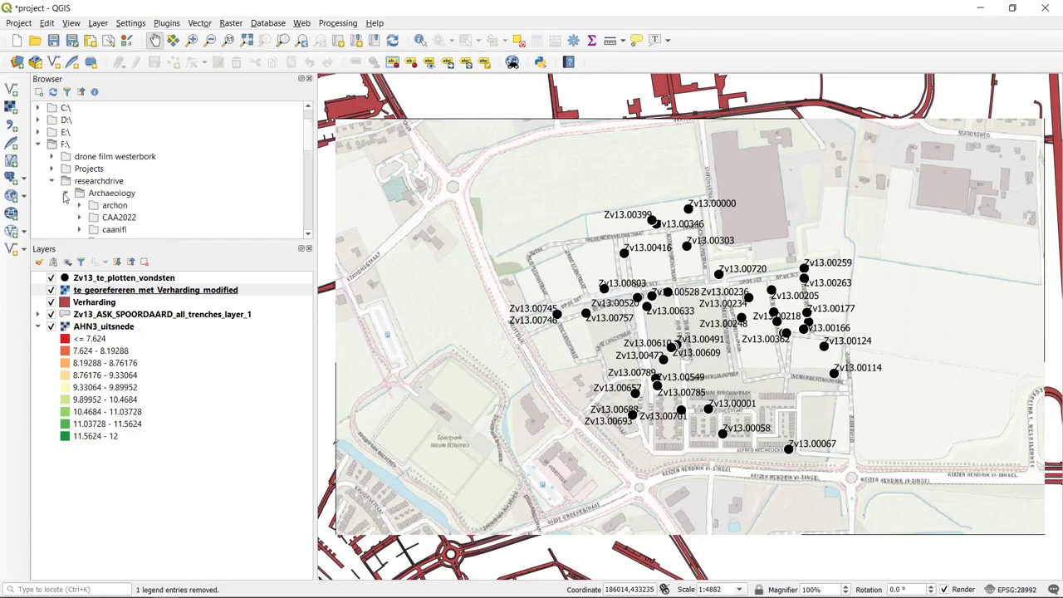
{"action": "left_click", "coordinate": [205, 296]}
{"action": "scroll", "coordinate": [212, 198], "scroll_direction": "down", "scroll_amount": 1}
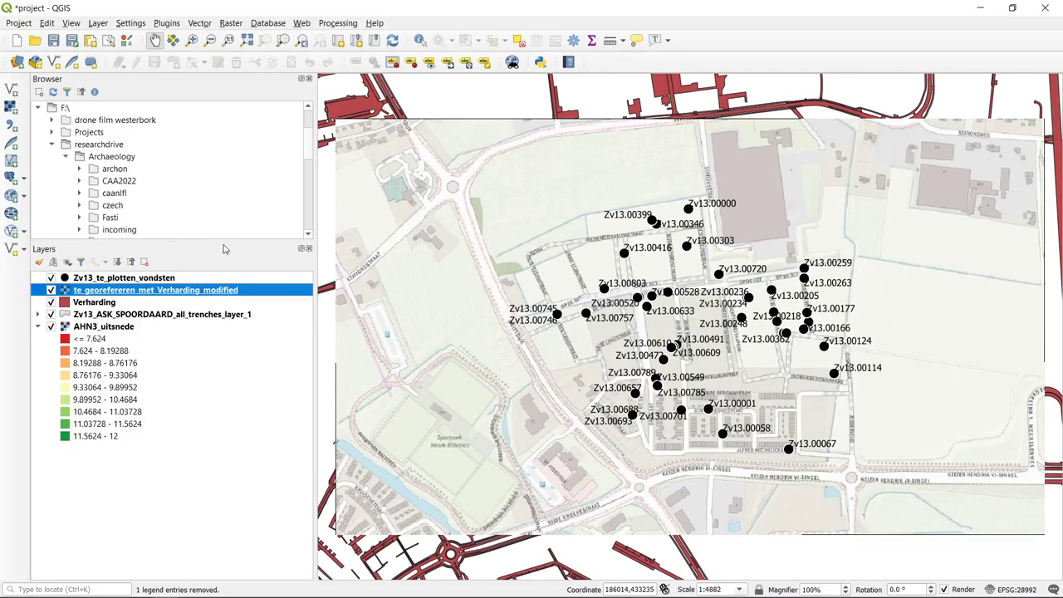
{"action": "left_click", "coordinate": [80, 170]}
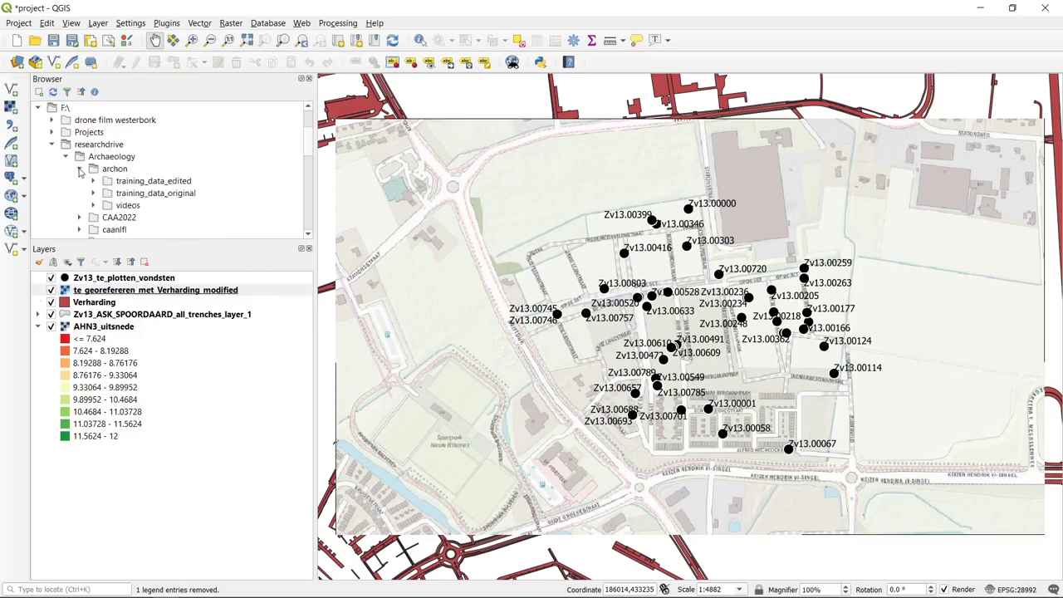
{"action": "left_click", "coordinate": [89, 187]}
{"action": "left_click", "coordinate": [93, 181]}
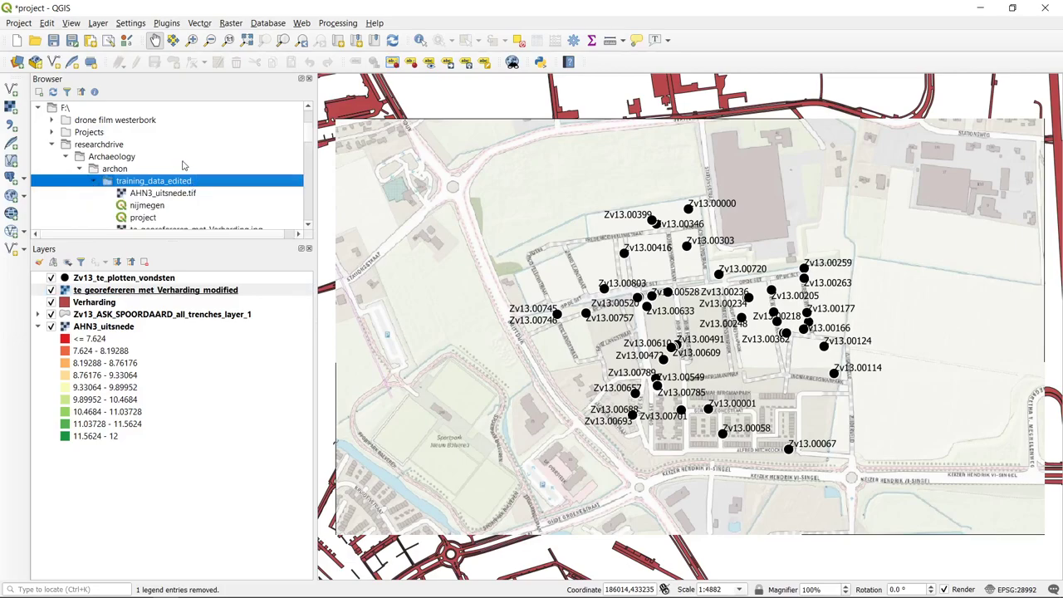
{"action": "scroll", "coordinate": [183, 165], "scroll_direction": "down", "scroll_amount": 1}
{"action": "left_click", "coordinate": [236, 205]}
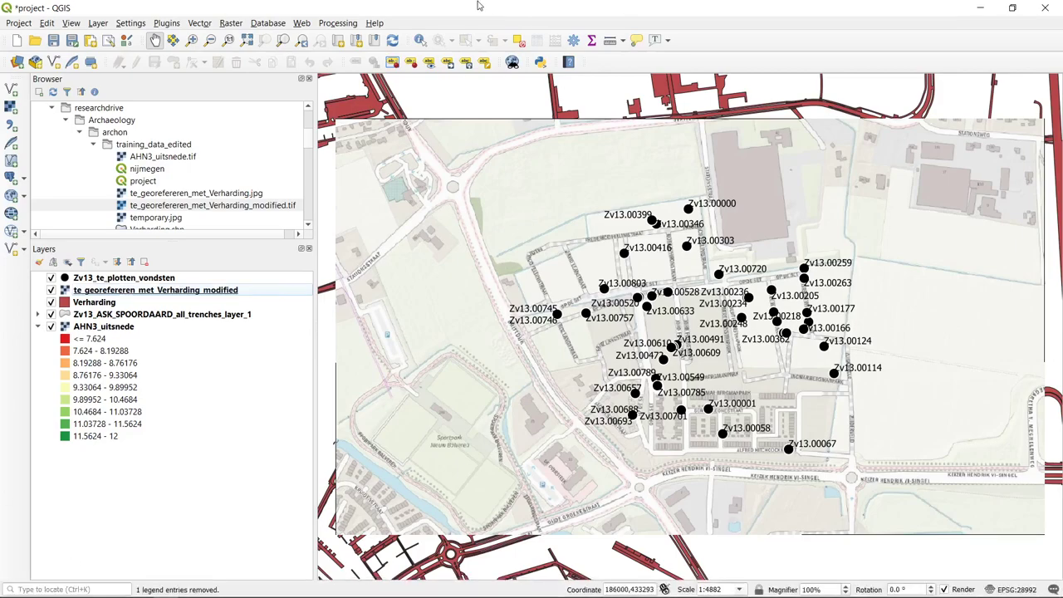
- Find the PDOK services plugin in the plugin repository and install it
{"action": "left_click", "coordinate": [166, 23]}
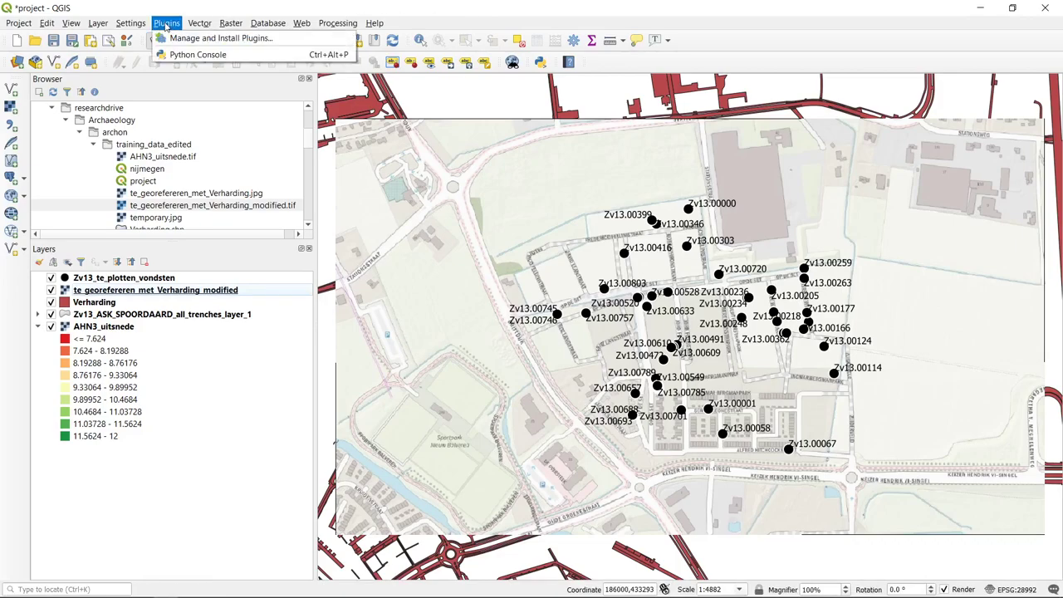
{"action": "left_click", "coordinate": [191, 38]}
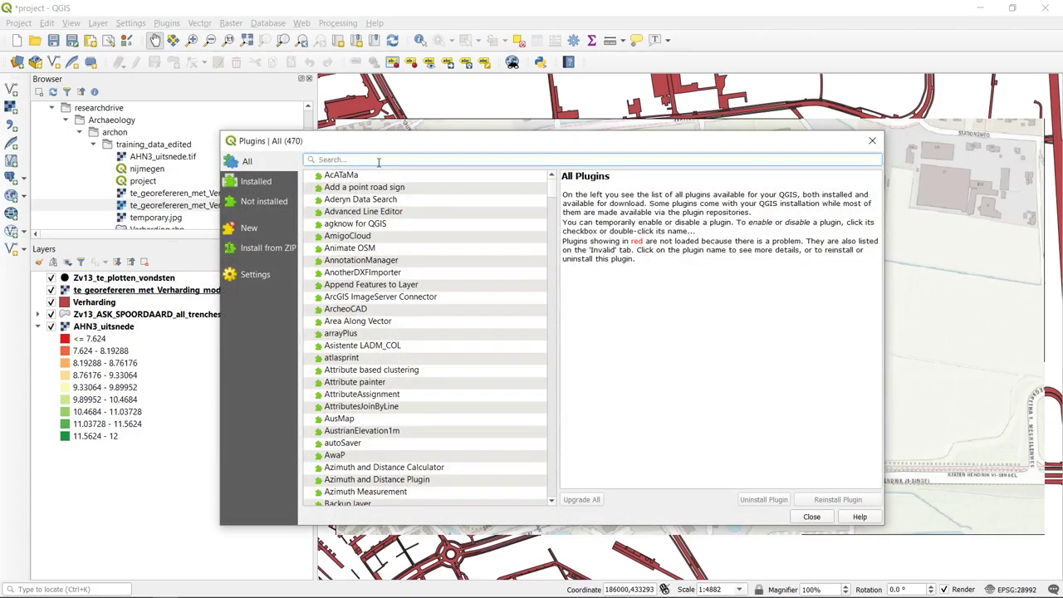
{"action": "type", "text": "pdok"}
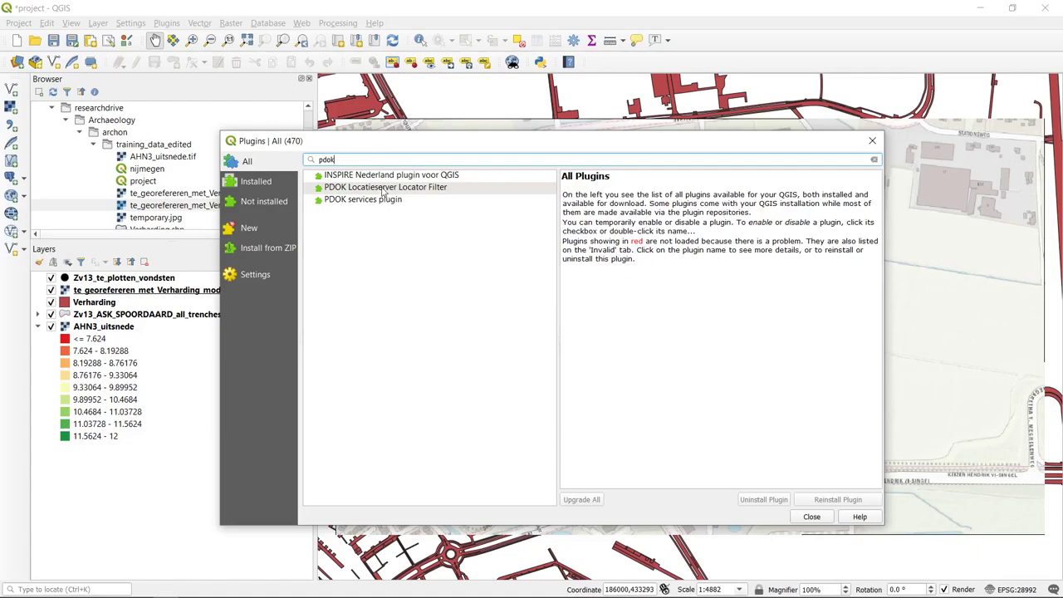
{"action": "left_click", "coordinate": [382, 188]}
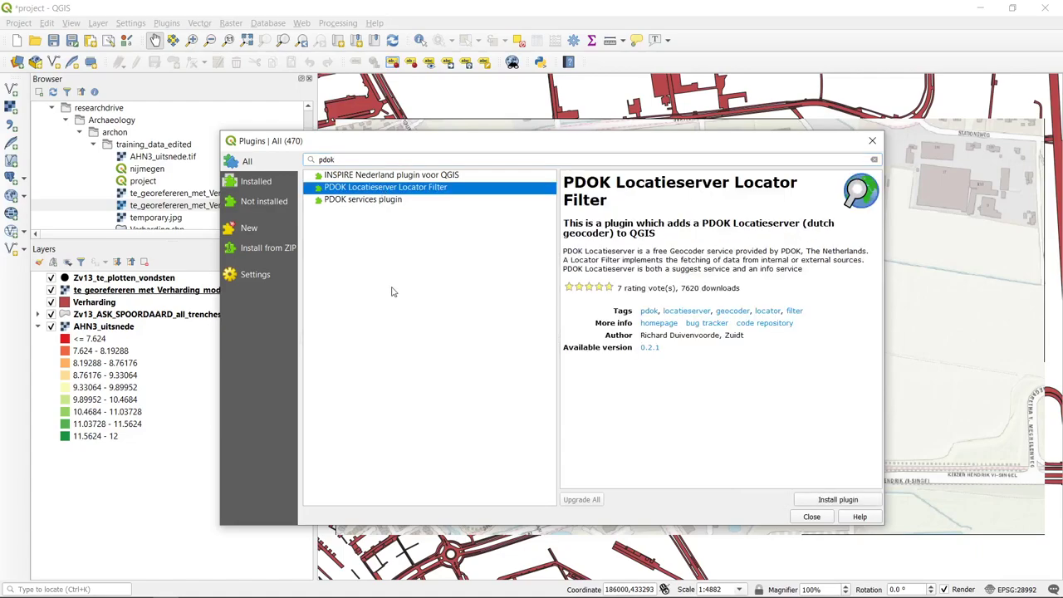
{"action": "left_click", "coordinate": [388, 201]}
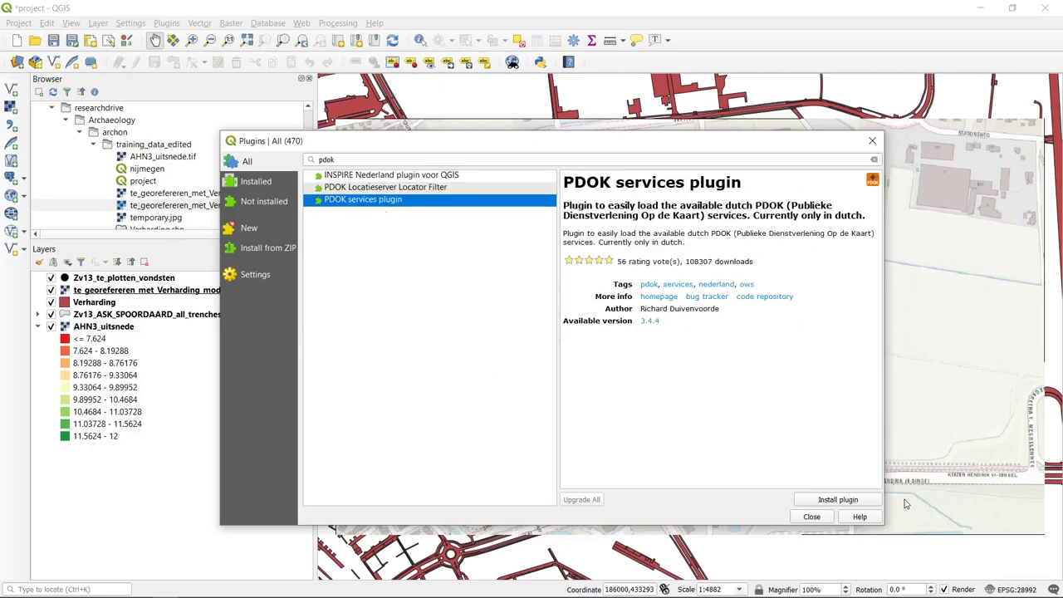
{"action": "left_click", "coordinate": [872, 503]}
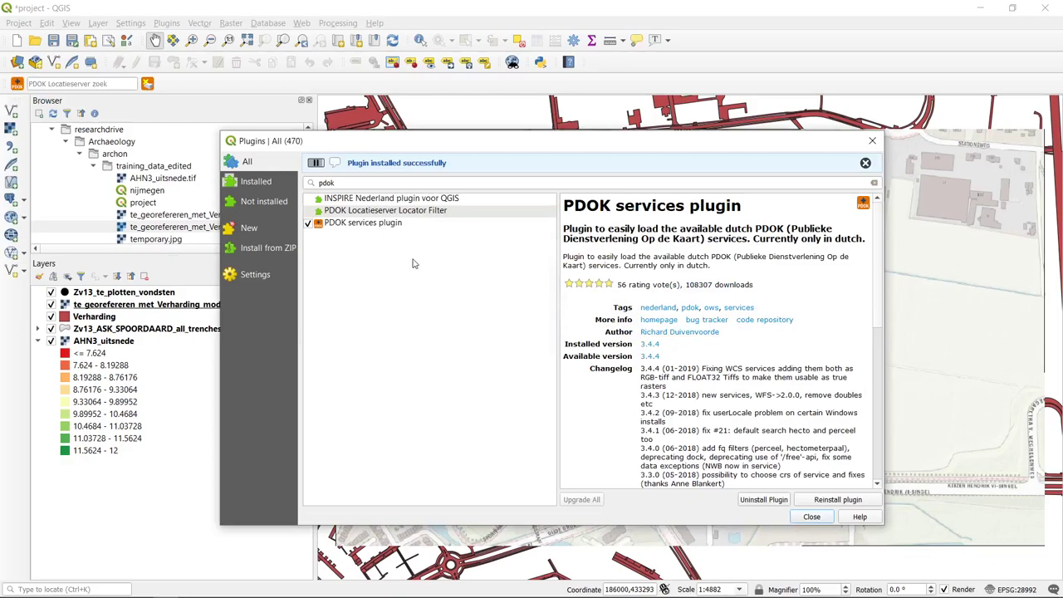
{"action": "left_click", "coordinate": [812, 517]}
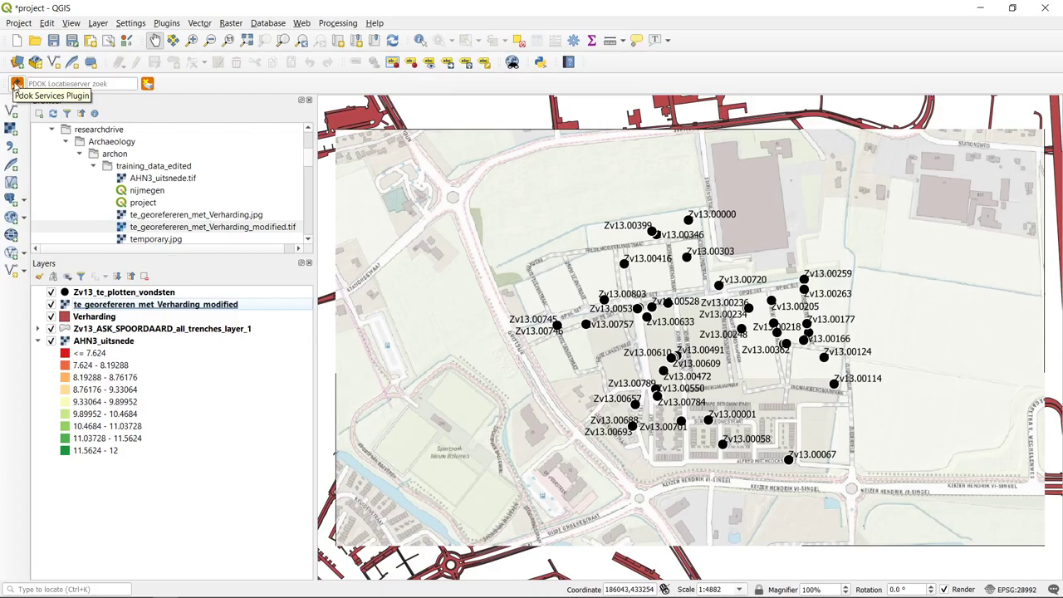
- Load the Luchtfoto 2018 Ortho 25cm RGB layer from the PDOK services in EPSG:28992
{"action": "left_click", "coordinate": [16, 84]}
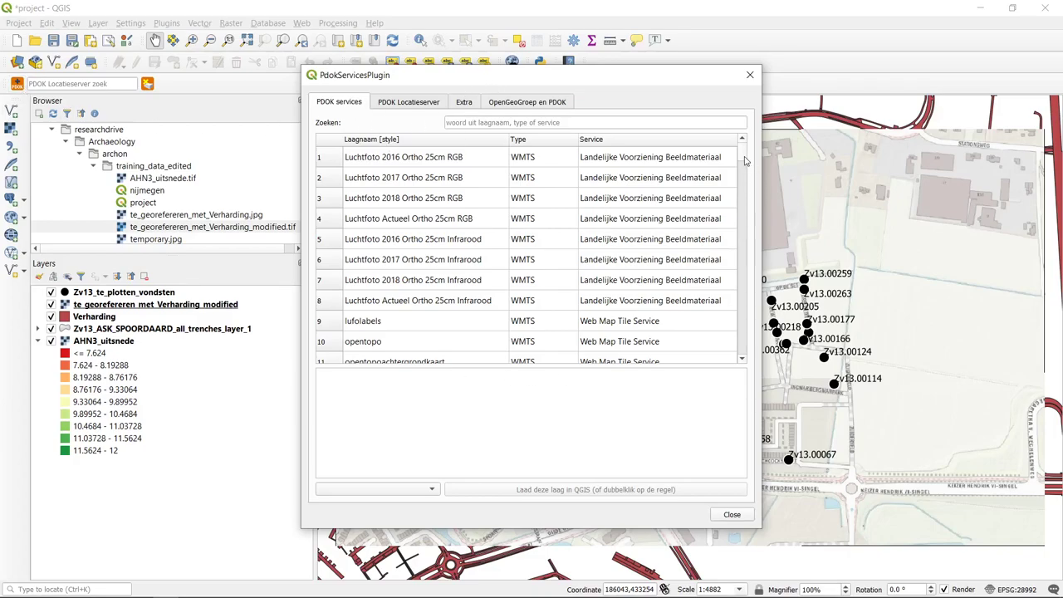
{"action": "mouse_move", "coordinate": [746, 161]}
{"action": "left_mouse_down"}
{"action": "mouse_move", "coordinate": [745, 364]}
{"action": "mouse_move", "coordinate": [749, 157]}
{"action": "left_mouse_up"}
{"action": "left_click_drag", "start_coordinate": [760, 528], "coordinate": [878, 576]}
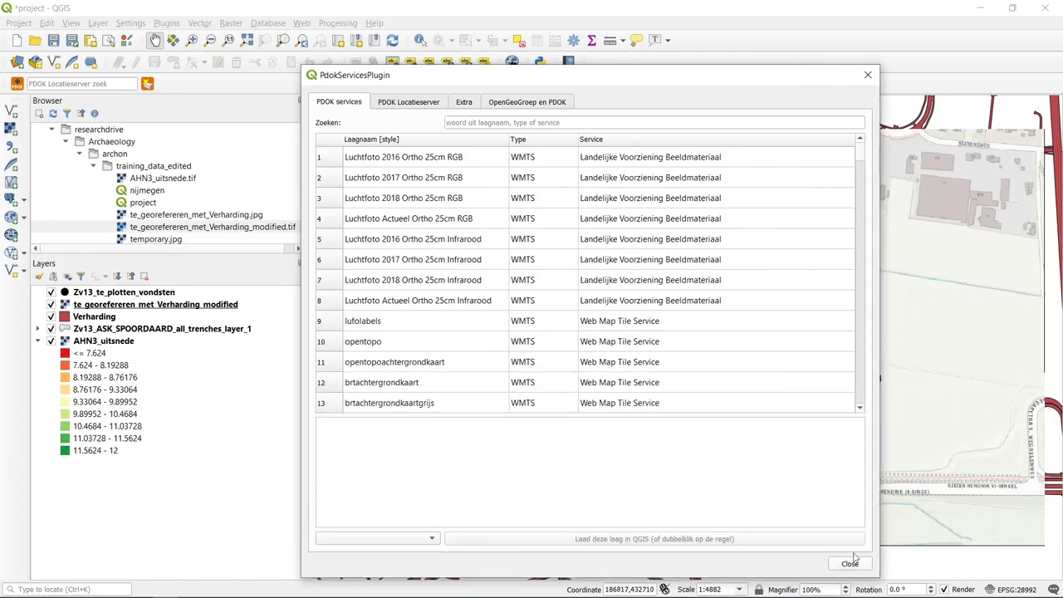
{"action": "left_click", "coordinate": [455, 161]}
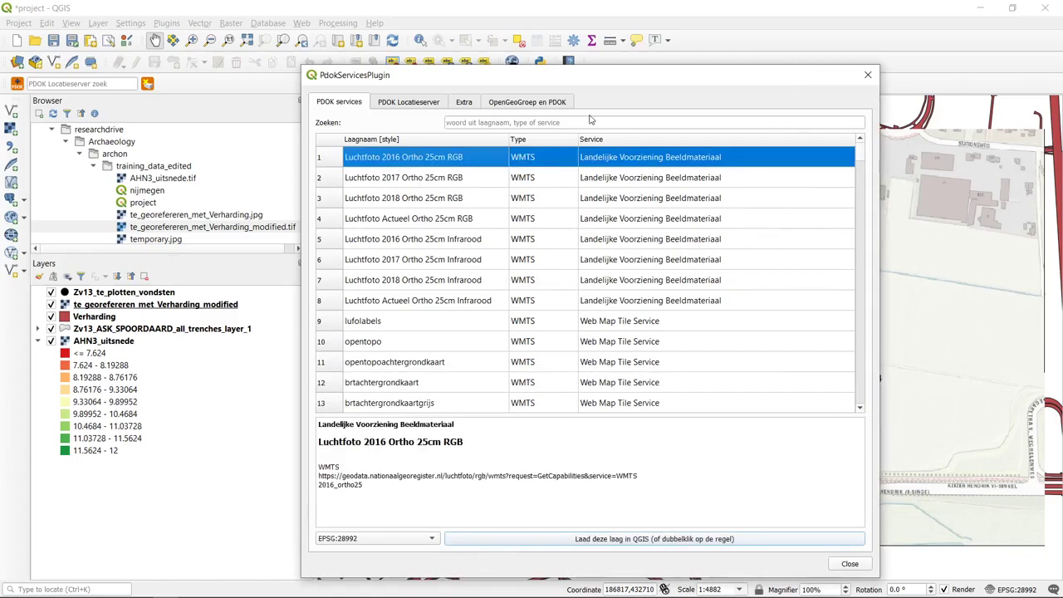
{"action": "left_click", "coordinate": [429, 199]}
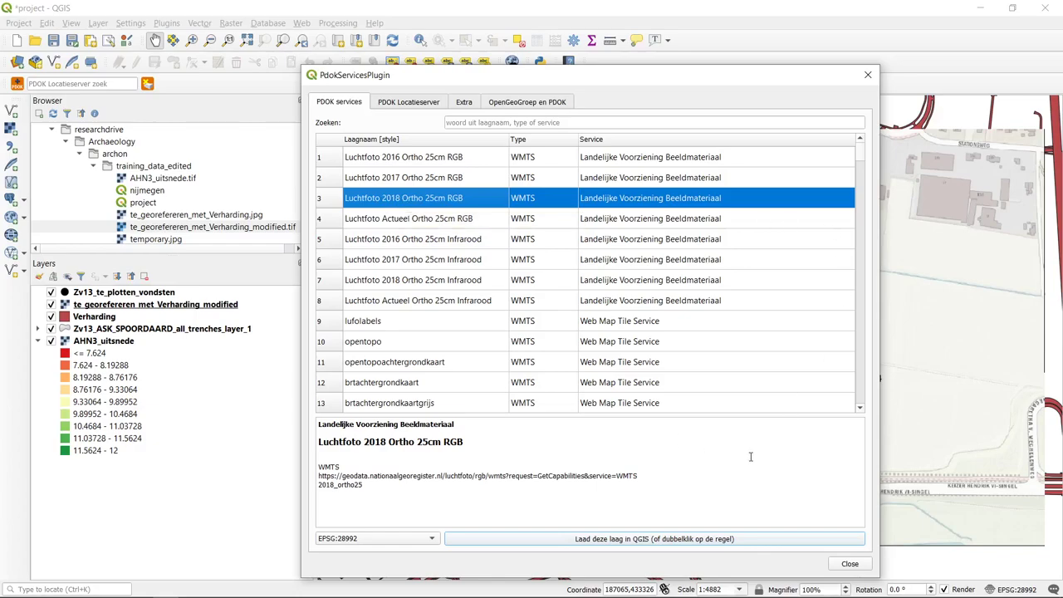
{"action": "left_click", "coordinate": [571, 541]}
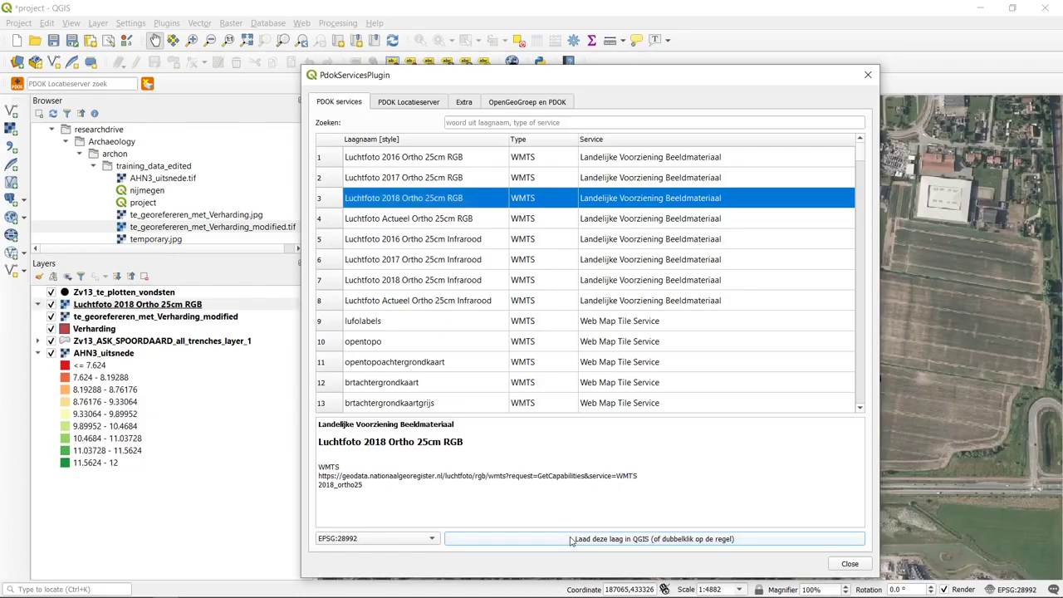
{"action": "left_click", "coordinate": [850, 564]}
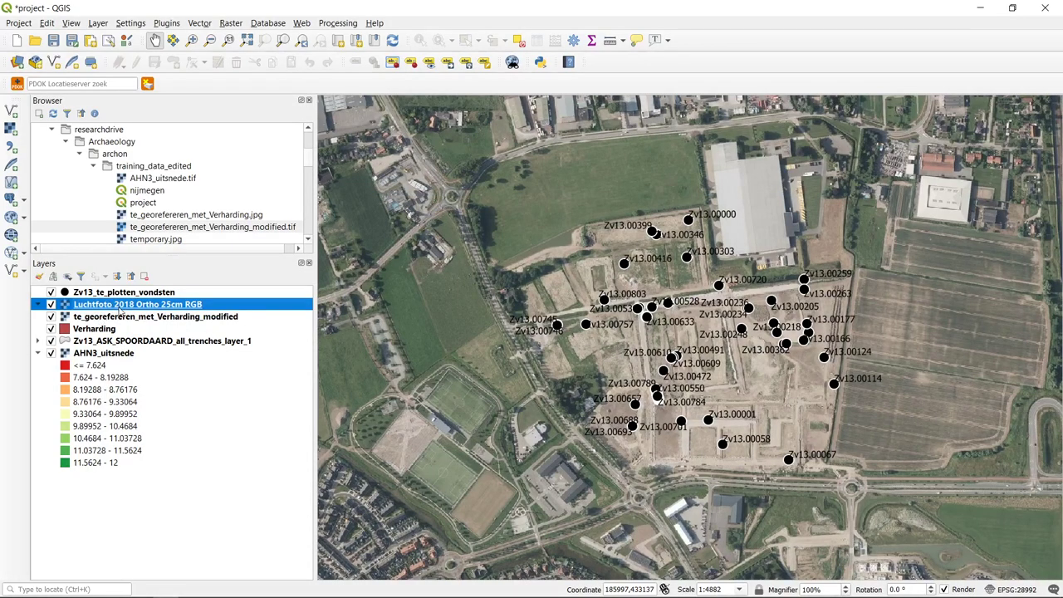
- Move the Luchtfoto 2018 Ortho 25cm RGB layer directly above AHN3_uitsnede and hide te_georefereren_met_Verharding_modified
{"action": "left_click_drag", "start_coordinate": [120, 309], "coordinate": [125, 349]}
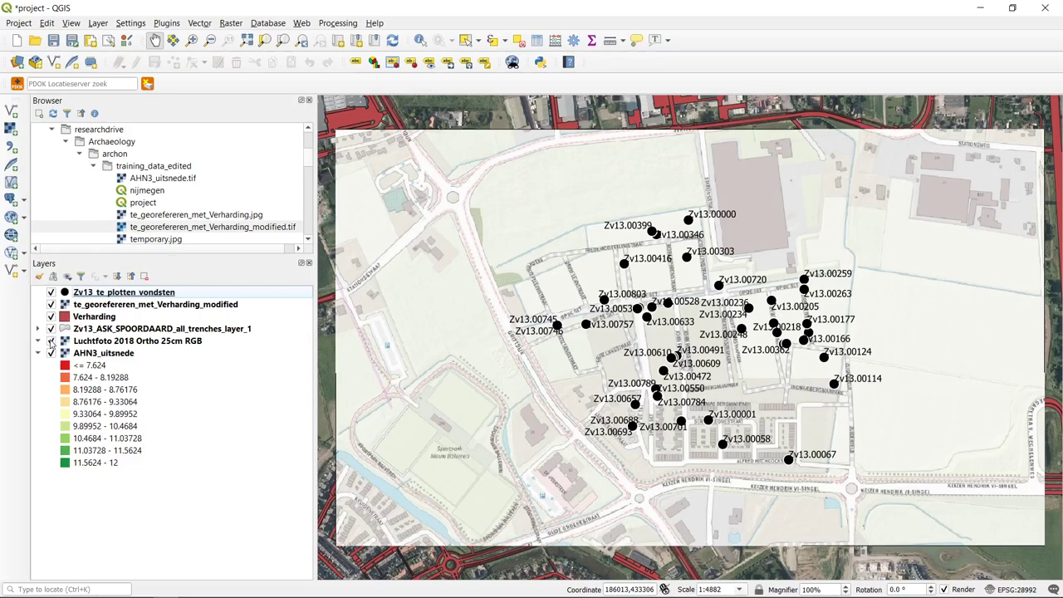
{"action": "left_click", "coordinate": [51, 304]}
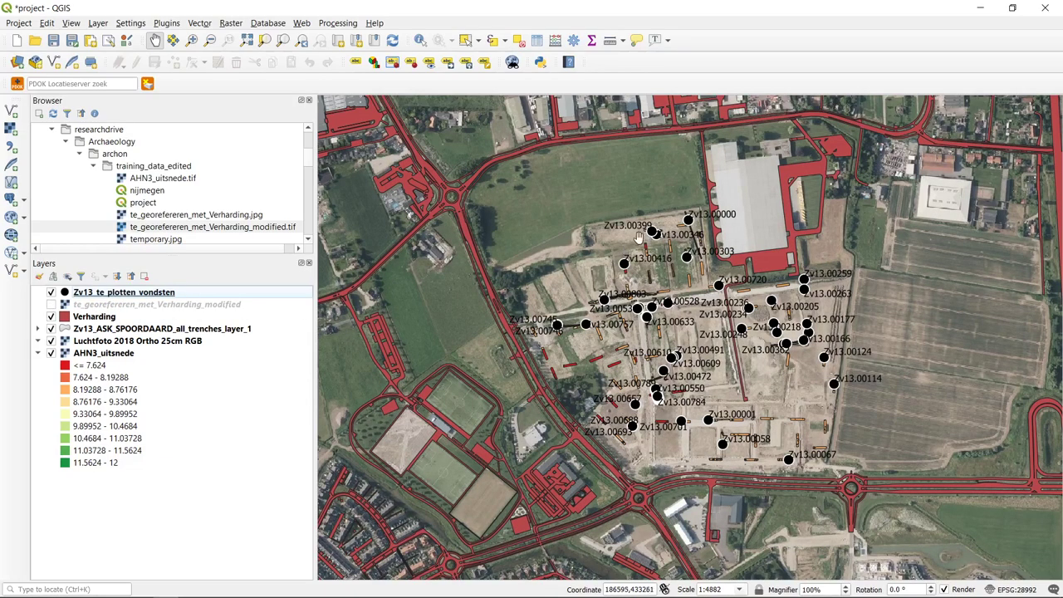
- Examine the aerial photo's coverage out to the whole of the Netherlands and return to the area around the find points
{"action": "scroll", "coordinate": [612, 214], "scroll_direction": "down", "scroll_amount": 2}
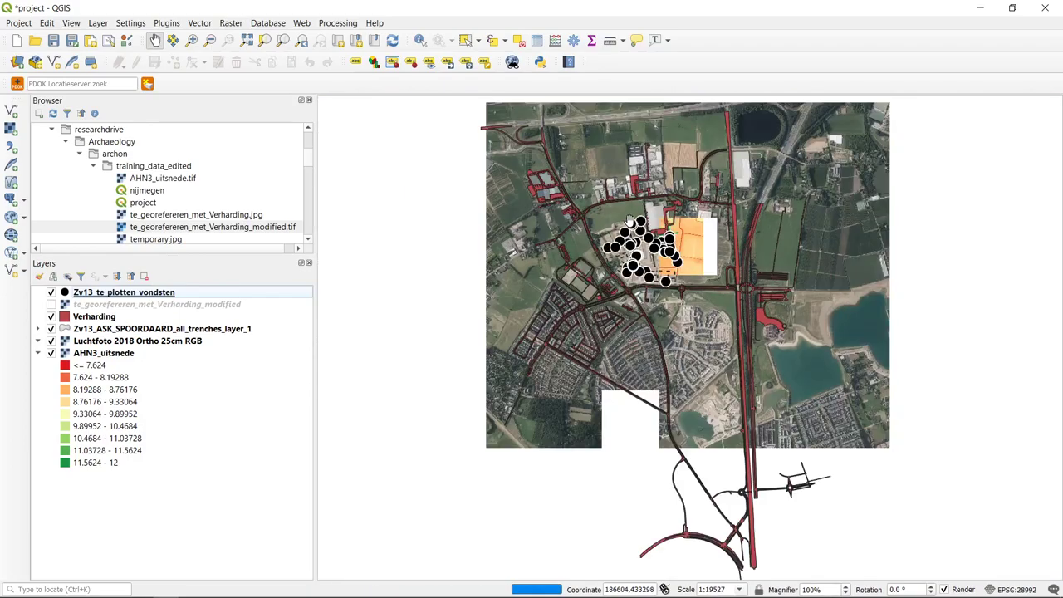
{"action": "scroll", "coordinate": [634, 217], "scroll_direction": "down", "scroll_amount": 1}
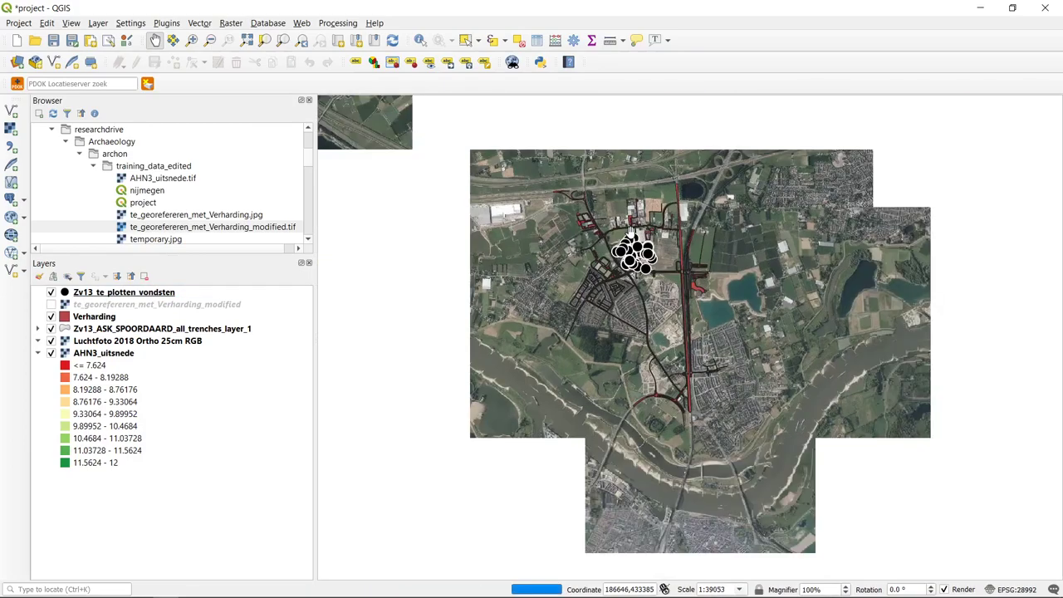
{"action": "scroll", "coordinate": [631, 233], "scroll_direction": "down", "scroll_amount": 1}
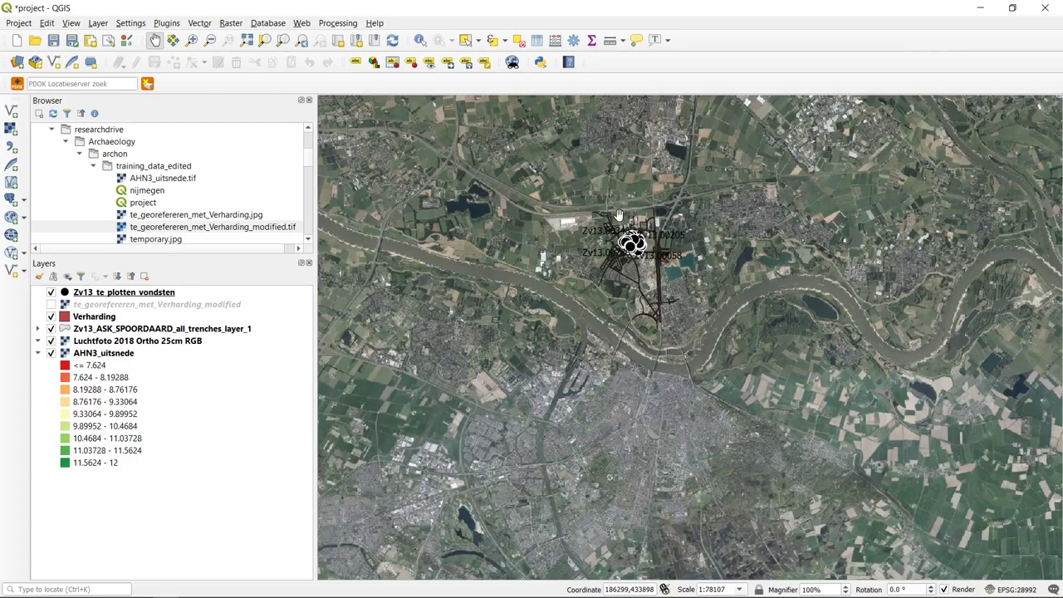
{"action": "scroll", "coordinate": [617, 202], "scroll_direction": "down", "scroll_amount": 1}
{"action": "scroll", "coordinate": [616, 202], "scroll_direction": "down", "scroll_amount": 1}
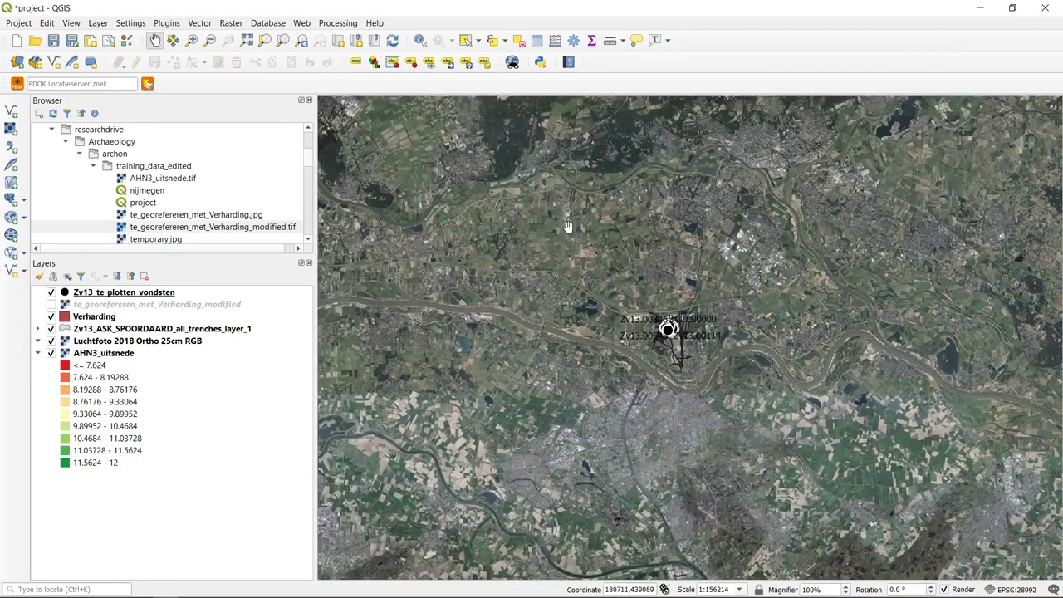
{"action": "scroll", "coordinate": [598, 232], "scroll_direction": "down", "scroll_amount": 1}
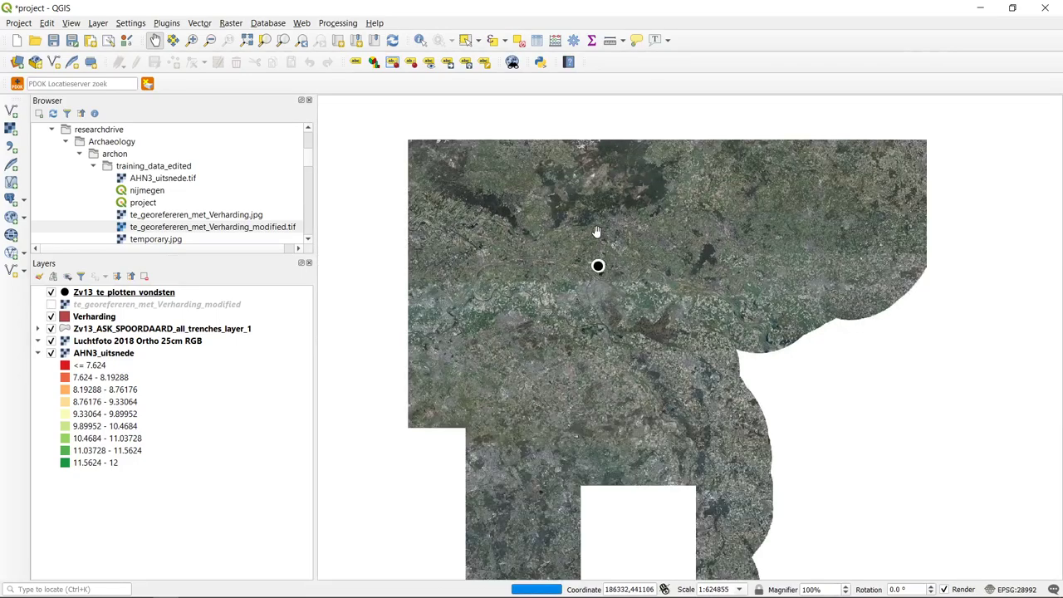
{"action": "scroll", "coordinate": [669, 263], "scroll_direction": "down", "scroll_amount": 1}
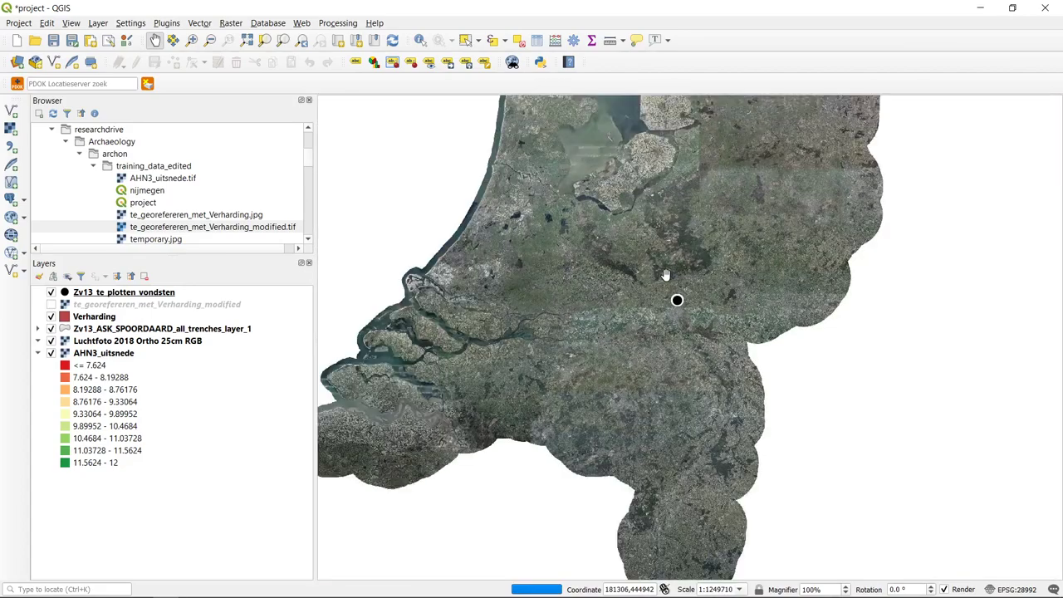
{"action": "scroll", "coordinate": [680, 244], "scroll_direction": "down", "scroll_amount": 1}
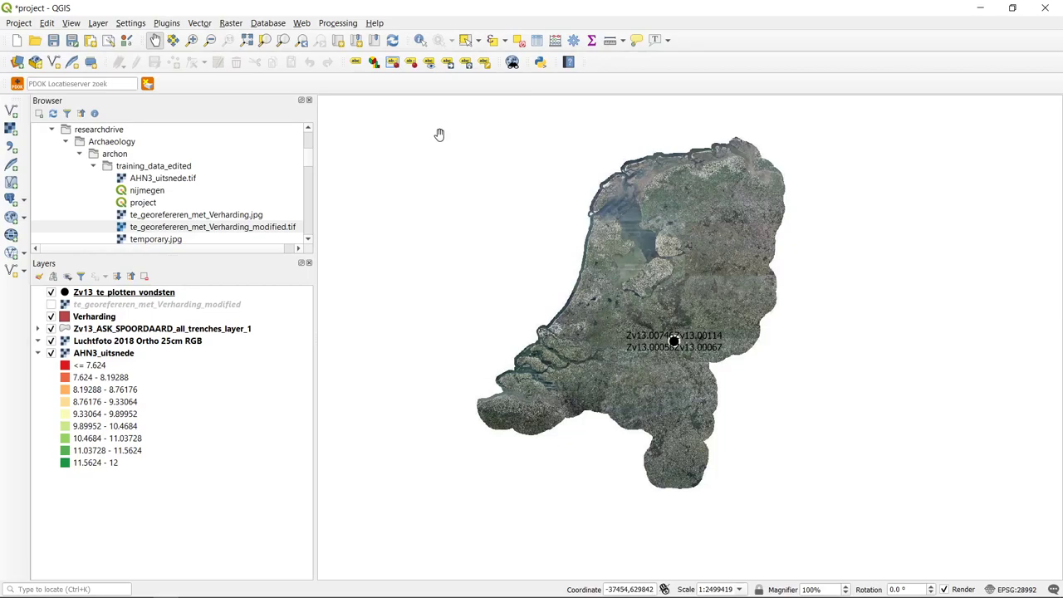
{"action": "left_click", "coordinate": [191, 40]}
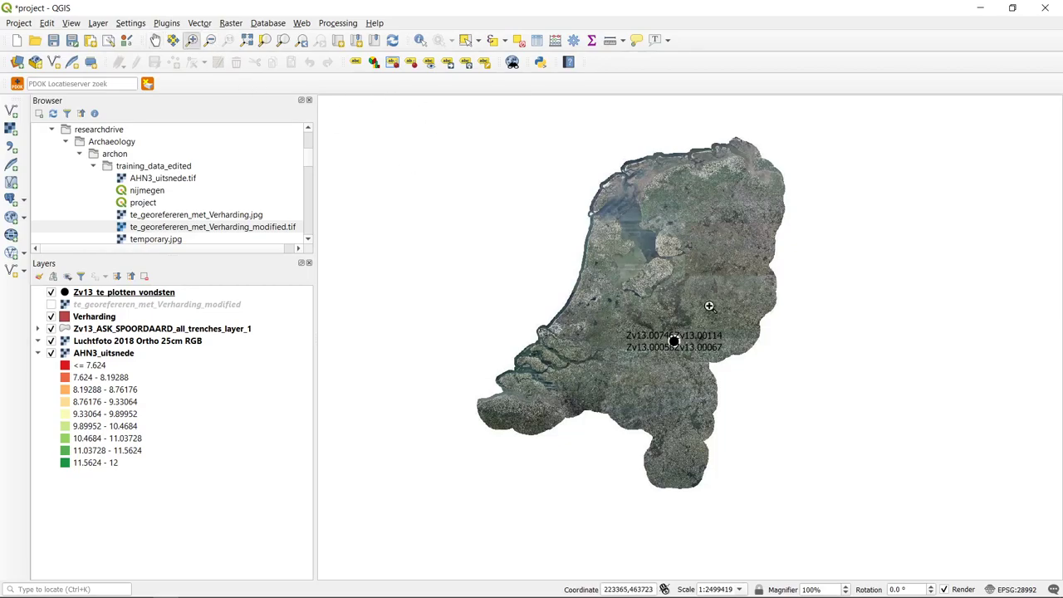
{"action": "left_click_drag", "start_coordinate": [661, 328], "coordinate": [691, 357]}
{"action": "left_click_drag", "start_coordinate": [623, 278], "coordinate": [679, 332]}
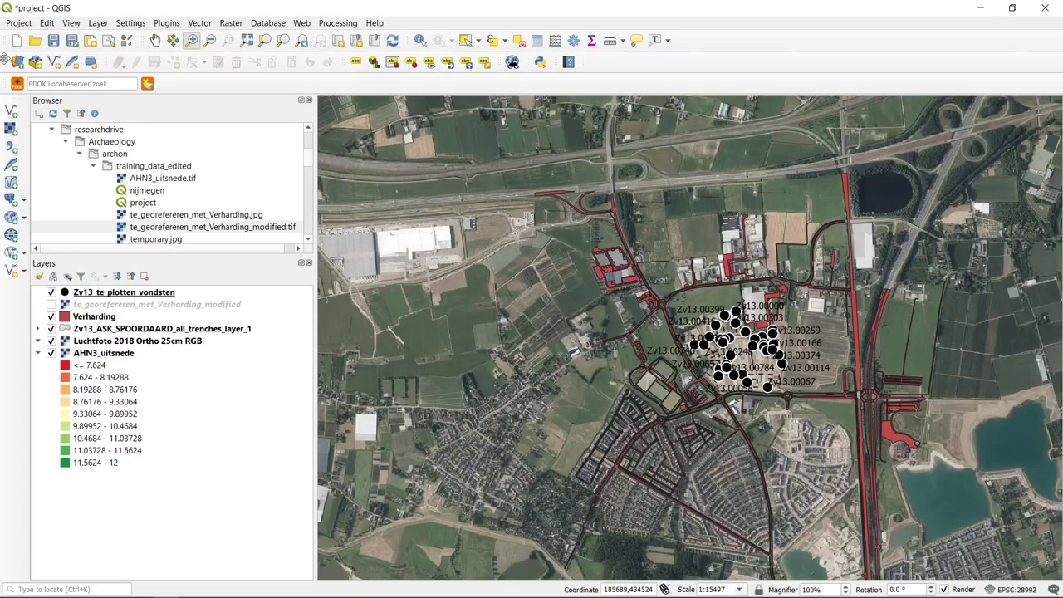
- Load the opentopo WMTS layer from the PDOK services in EPSG:28992
{"action": "left_click", "coordinate": [16, 84]}
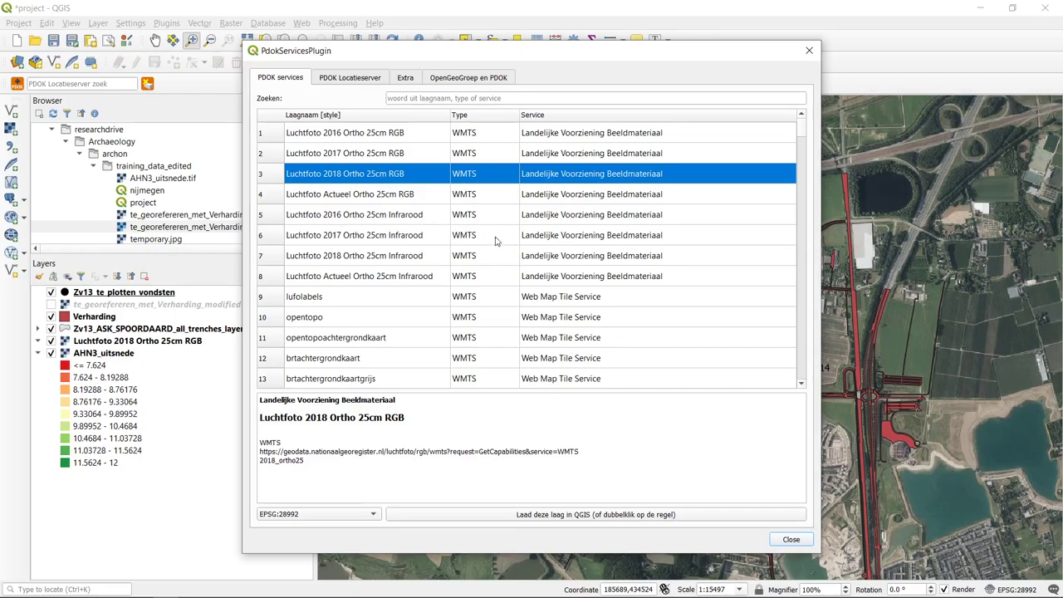
{"action": "left_click", "coordinate": [361, 319]}
{"action": "scroll", "coordinate": [465, 264], "scroll_direction": "down", "scroll_amount": 1}
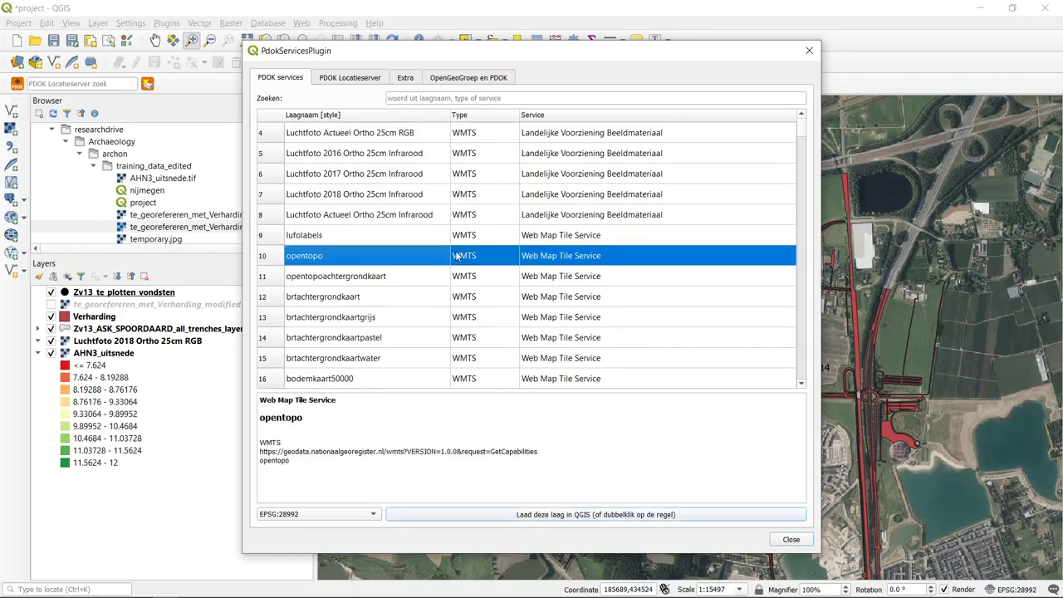
{"action": "left_click", "coordinate": [588, 516]}
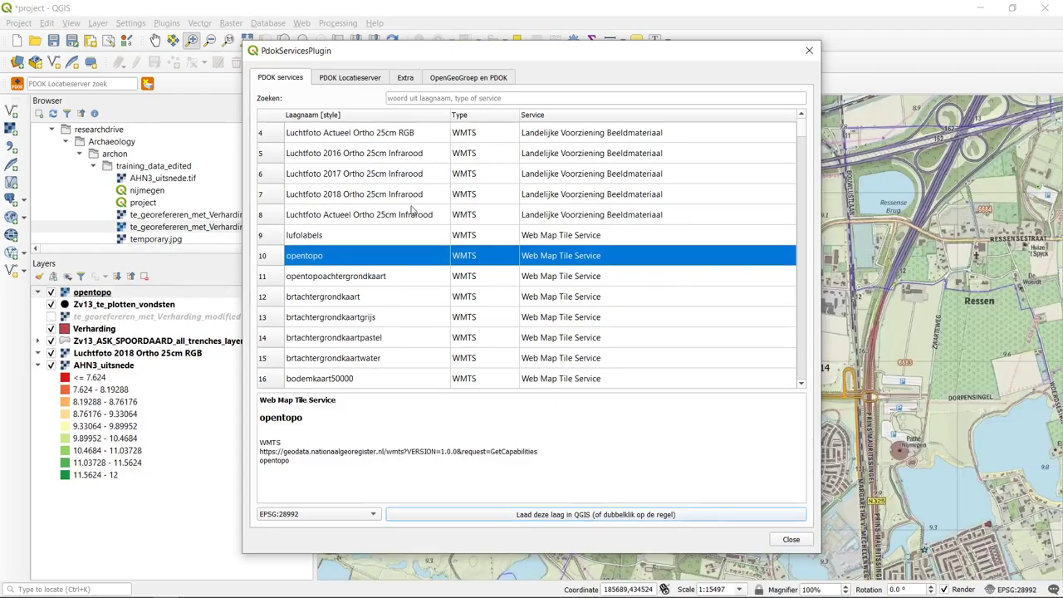
- Review the other available PDOK layers, such as bodemkaart50000, top10nlv2 and natura2000, without loading any
{"action": "scroll", "coordinate": [424, 210], "scroll_direction": "down", "scroll_amount": 2}
{"action": "left_click", "coordinate": [359, 263]}
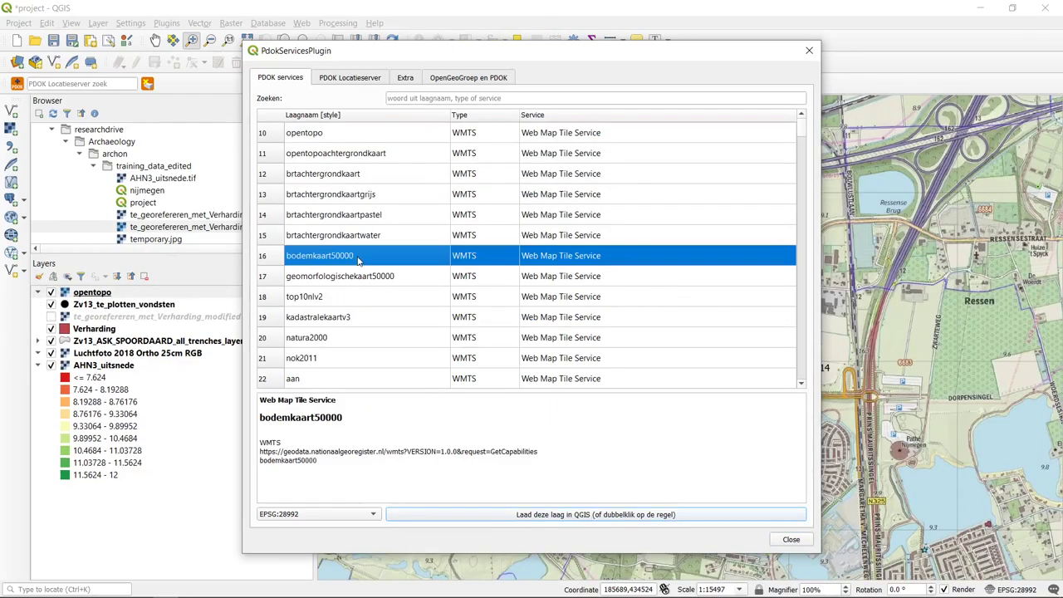
{"action": "left_click", "coordinate": [374, 281]}
{"action": "left_click", "coordinate": [379, 296]}
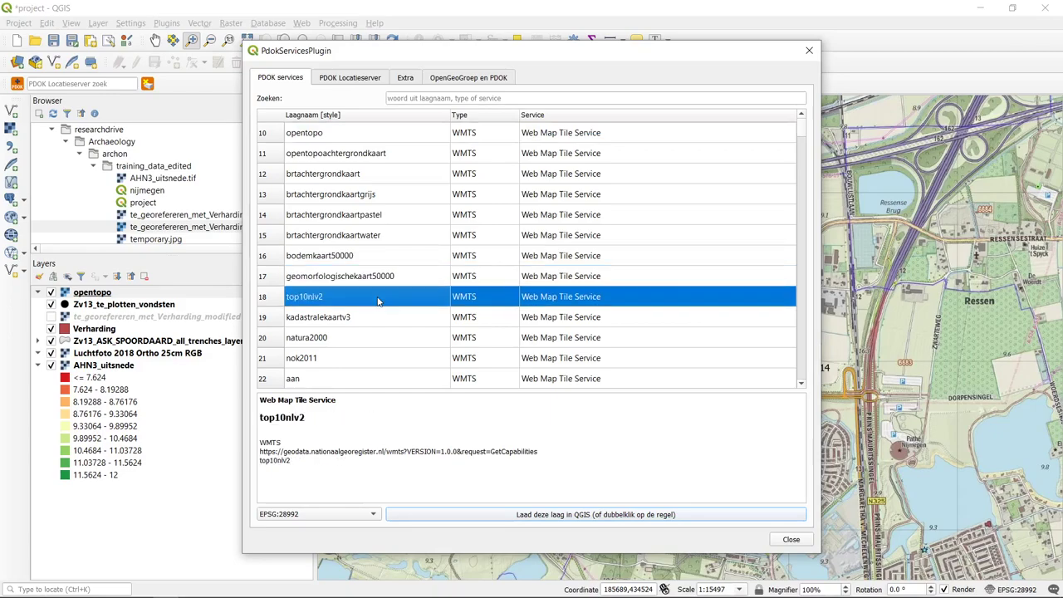
{"action": "scroll", "coordinate": [375, 297], "scroll_direction": "down", "scroll_amount": 1}
{"action": "left_click", "coordinate": [387, 258]}
{"action": "left_click", "coordinate": [372, 282]}
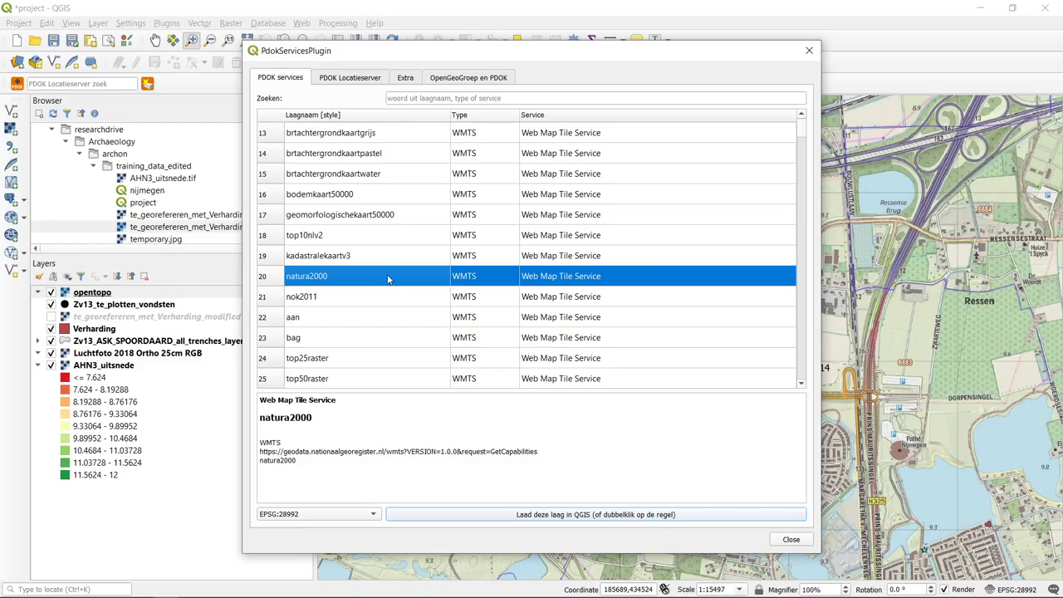
{"action": "scroll", "coordinate": [389, 279], "scroll_direction": "down", "scroll_amount": 5}
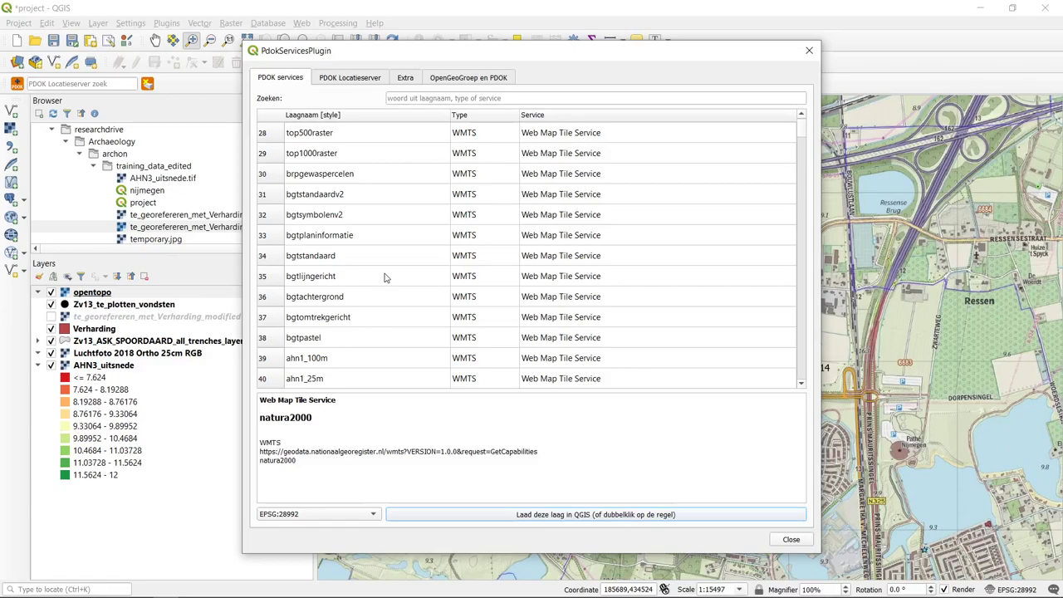
{"action": "left_click", "coordinate": [810, 52]}
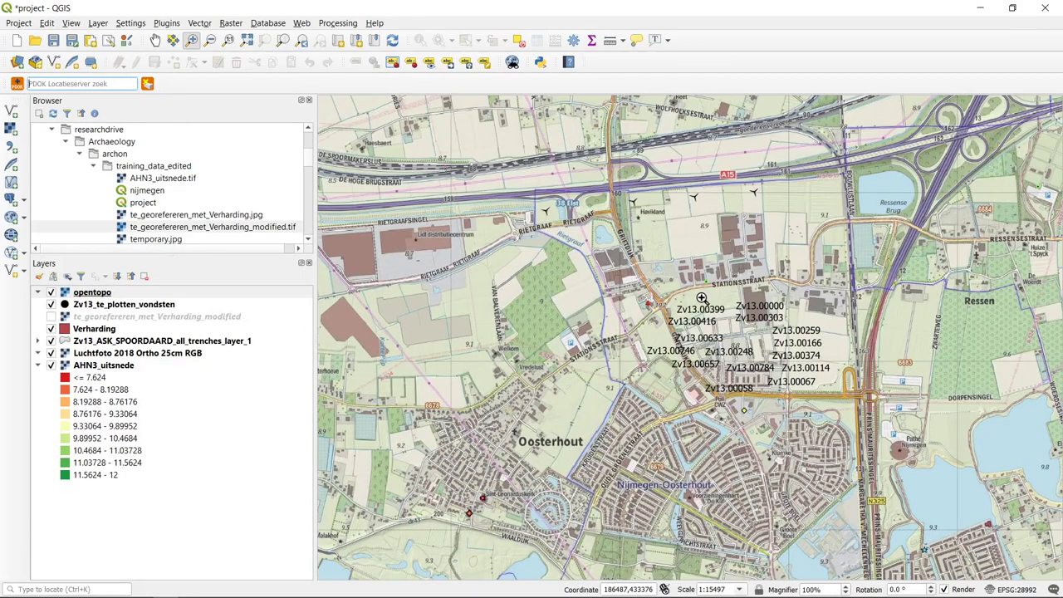
- Search the PDOK Locatieserver for amsterdam and view the city and its surroundings on the map
{"action": "type", "text": "amsterdam"}
{"action": "key", "text": "Return"}
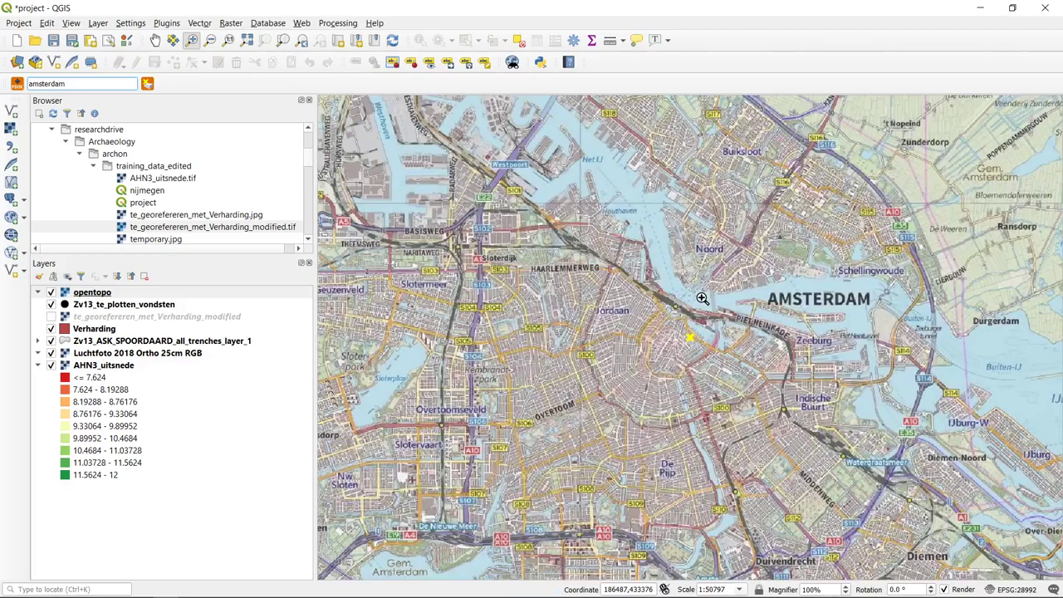
{"action": "scroll", "coordinate": [702, 298], "scroll_direction": "down", "scroll_amount": 1}
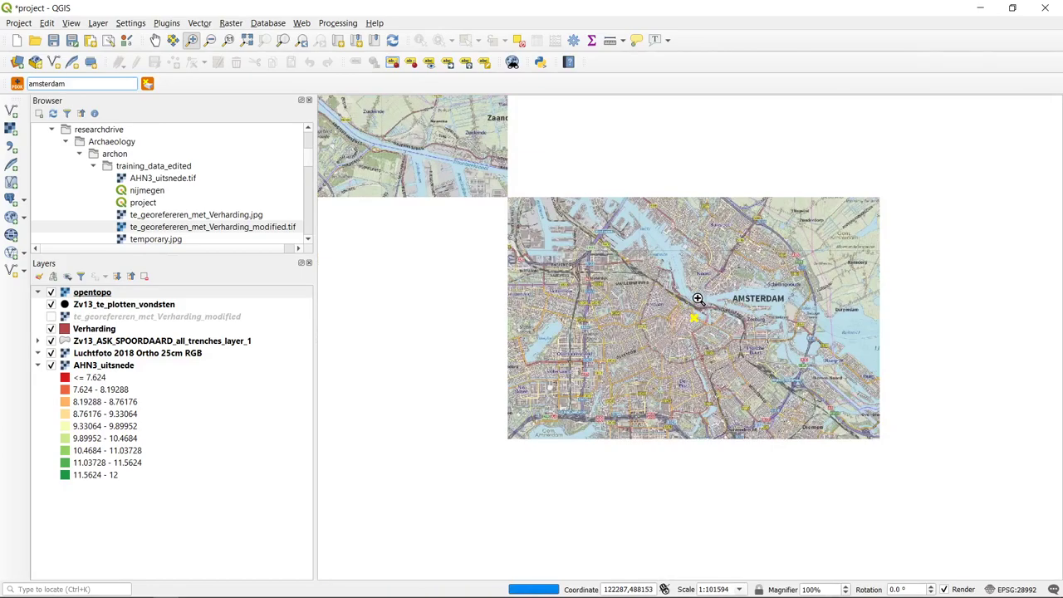
{"action": "scroll", "coordinate": [648, 277], "scroll_direction": "down", "scroll_amount": 1}
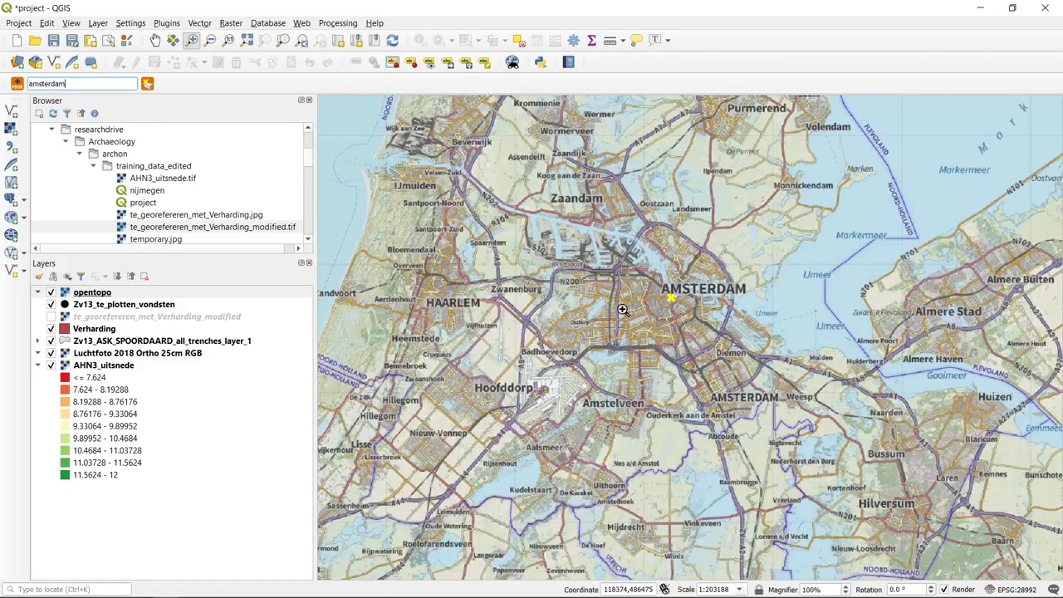
- Search the PDOK Locatieserver for nijmegen and view the city and the area north of the Waal
{"action": "double_click", "coordinate": [86, 84]}
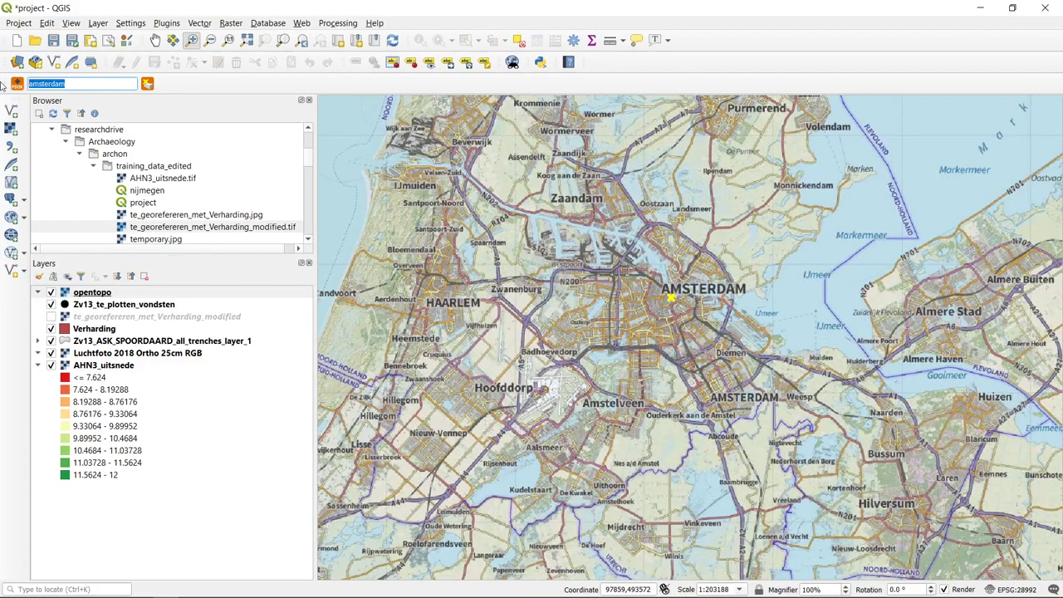
{"action": "type", "text": "nijmegen"}
{"action": "key", "text": "Return"}
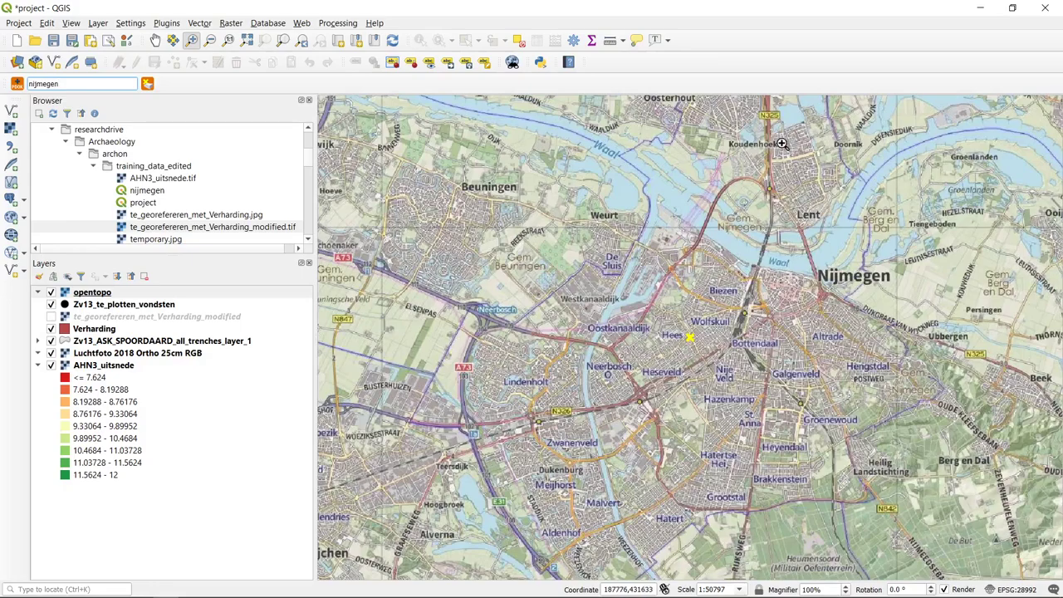
{"action": "left_click", "coordinate": [714, 158]}
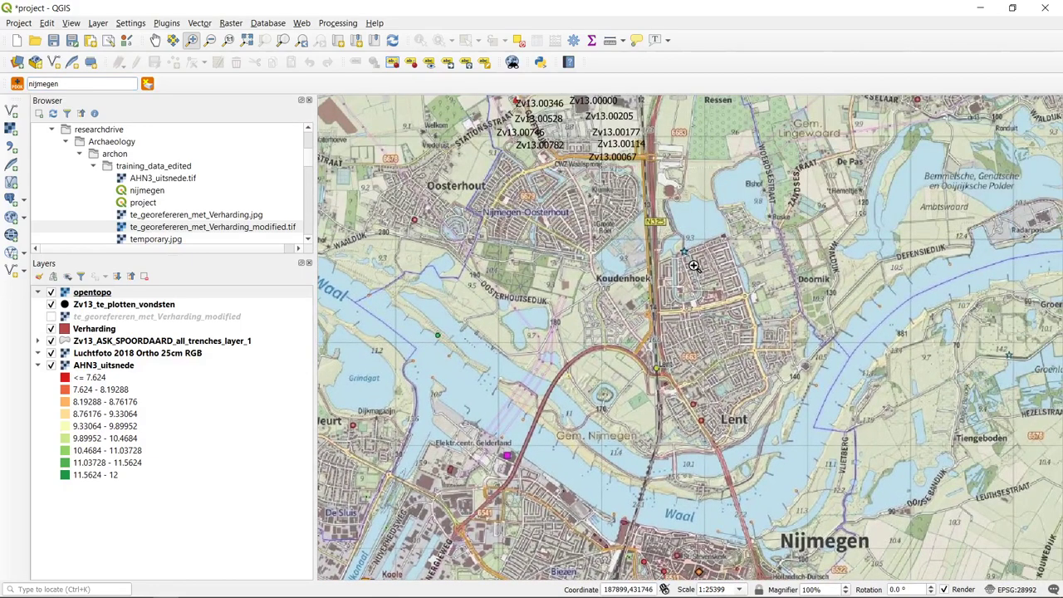
- Search the PDOK Locatieserver for a postcode in central Amsterdam and view that location on the map
{"action": "left_click_drag", "start_coordinate": [80, 84], "coordinate": [3, 78]}
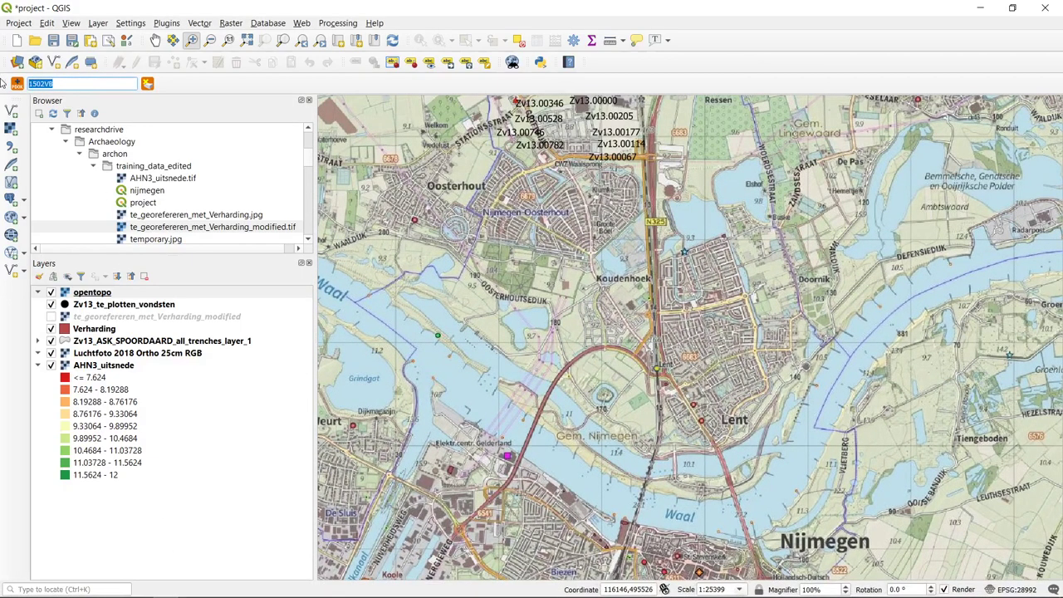
{"action": "type", "text": "1"}
{"action": "type", "text": "012XT"}
{"action": "key", "text": "Return"}
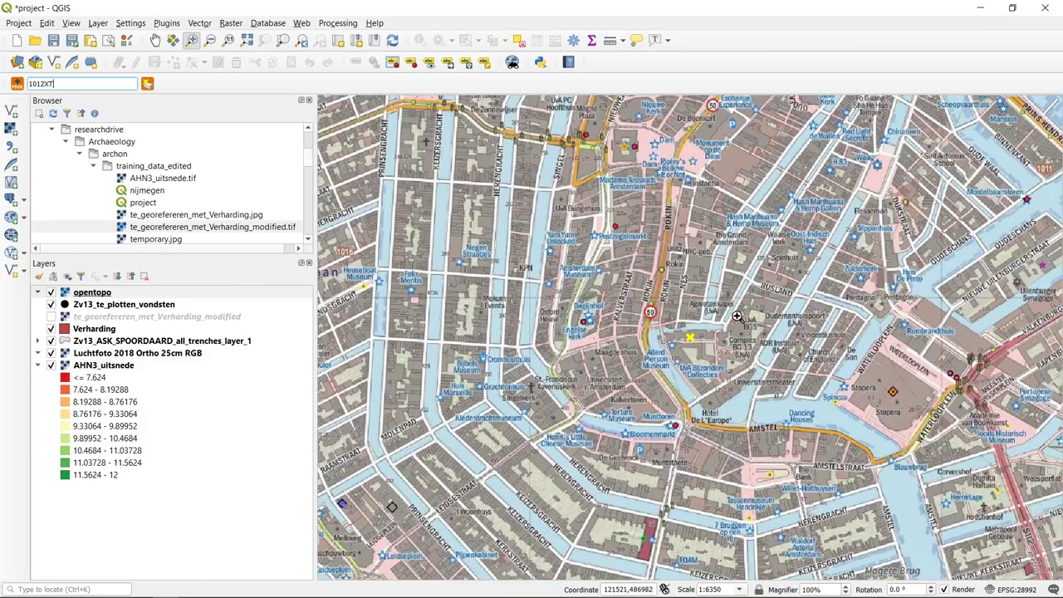
{"action": "scroll", "coordinate": [700, 345], "scroll_direction": "up", "scroll_amount": 1}
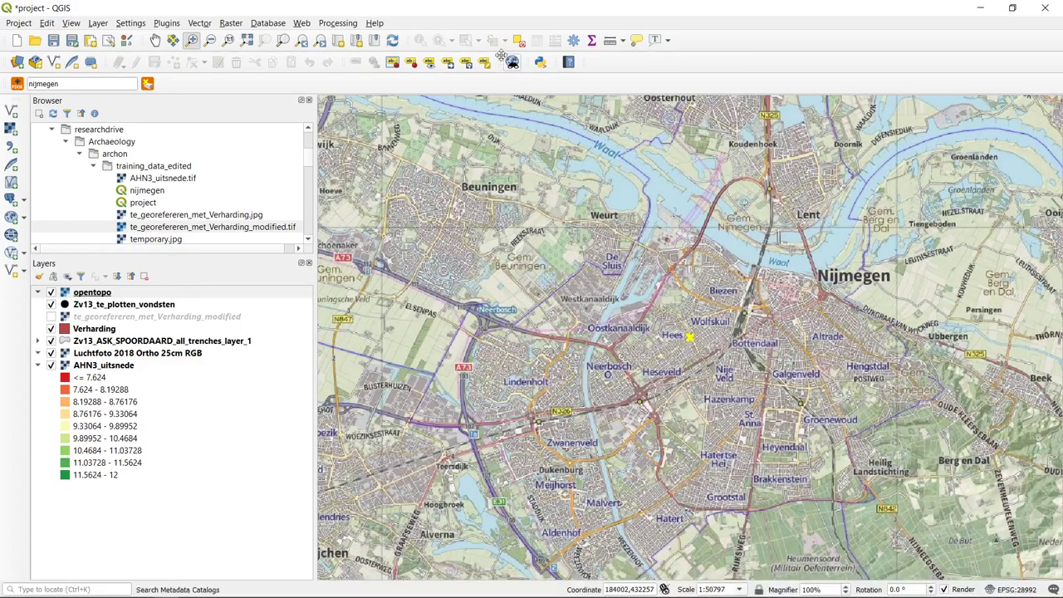
- Zoom to the Zv13_ASK_SPOORDAARD trenches layer, hide opentopo and move it below Luchtfoto 2018 Ortho 25cm RGB
{"action": "right_click", "coordinate": [108, 341]}
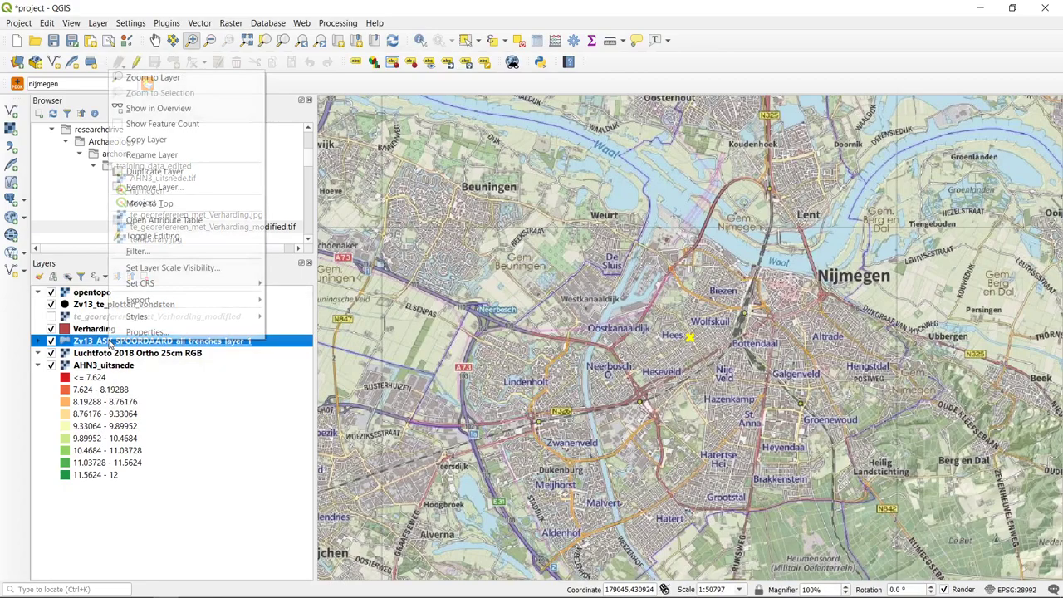
{"action": "left_click", "coordinate": [196, 76]}
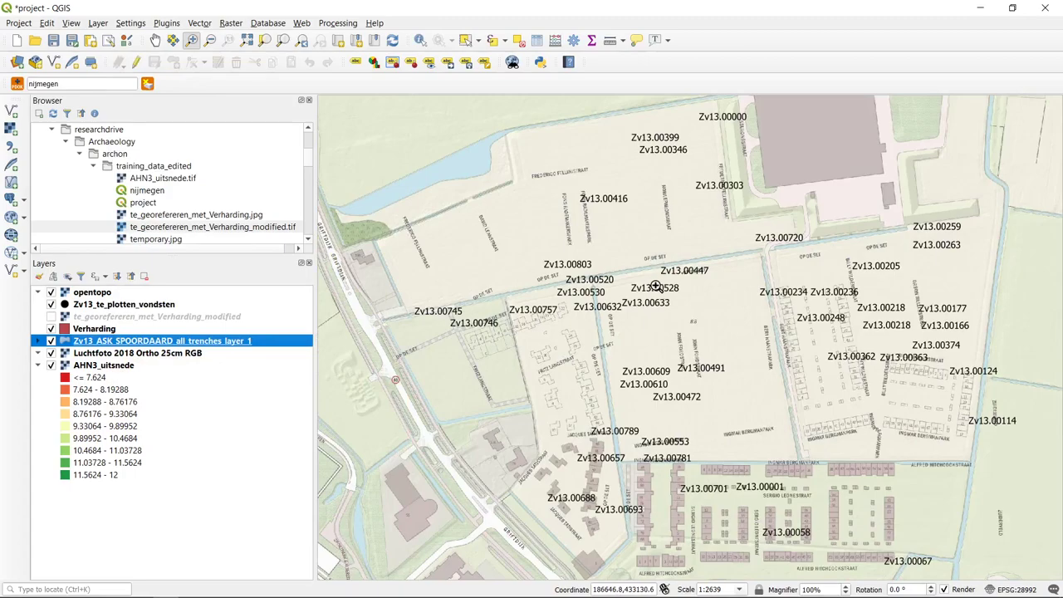
{"action": "left_click", "coordinate": [78, 293]}
{"action": "left_click", "coordinate": [51, 293]}
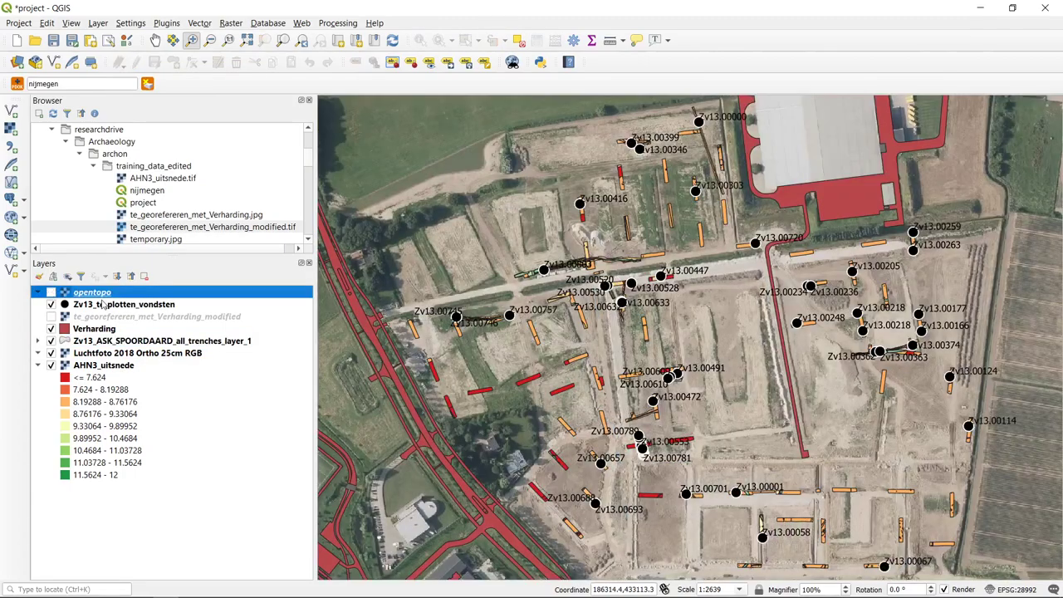
{"action": "left_click_drag", "start_coordinate": [106, 296], "coordinate": [155, 363]}
{"action": "scroll", "coordinate": [659, 311], "scroll_direction": "down", "scroll_amount": 1}
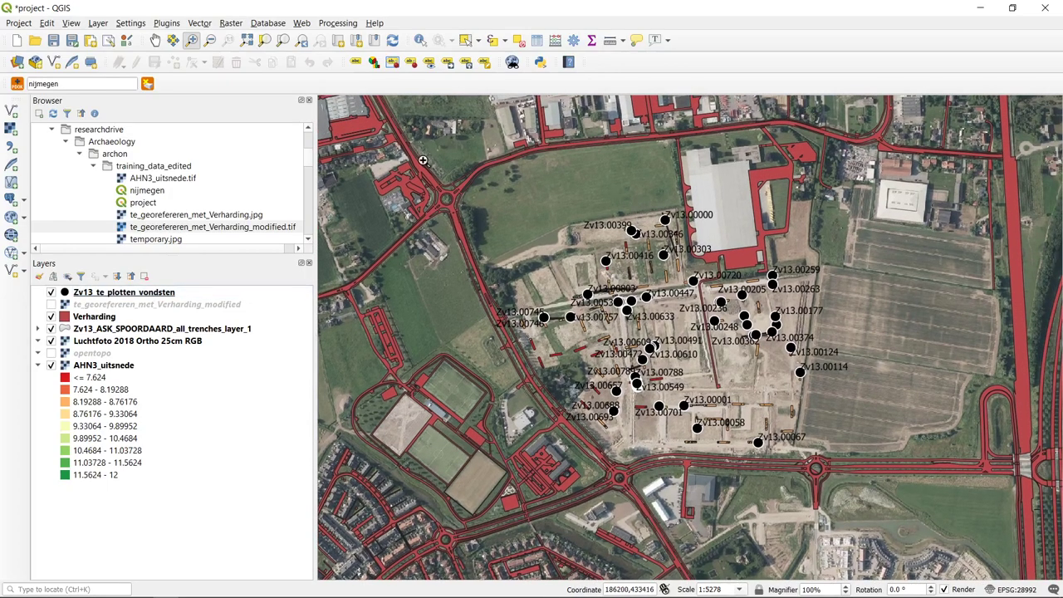
- Find the QuickMapServices plugin in the plugin repository by searching for quickmap and install it
{"action": "left_click", "coordinate": [159, 25]}
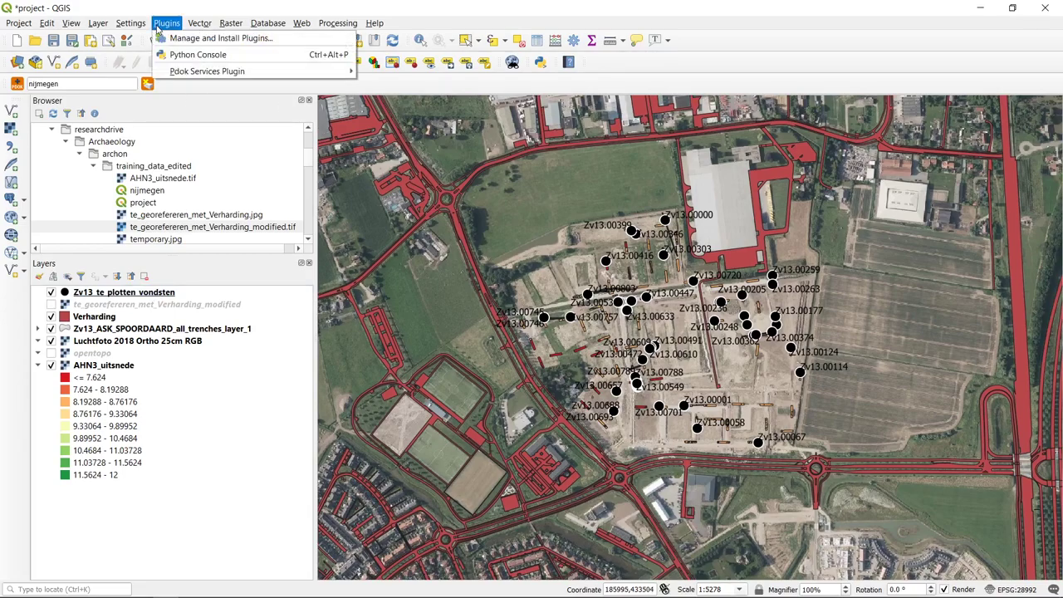
{"action": "left_click", "coordinate": [205, 42]}
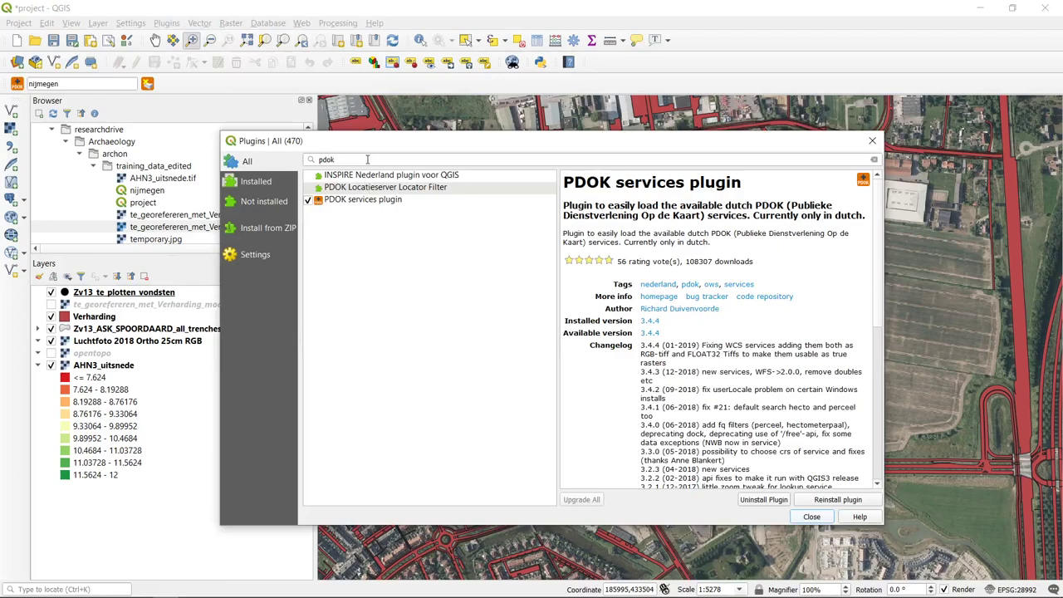
{"action": "left_click_drag", "start_coordinate": [363, 159], "coordinate": [309, 152]}
{"action": "type", "text": "quick"}
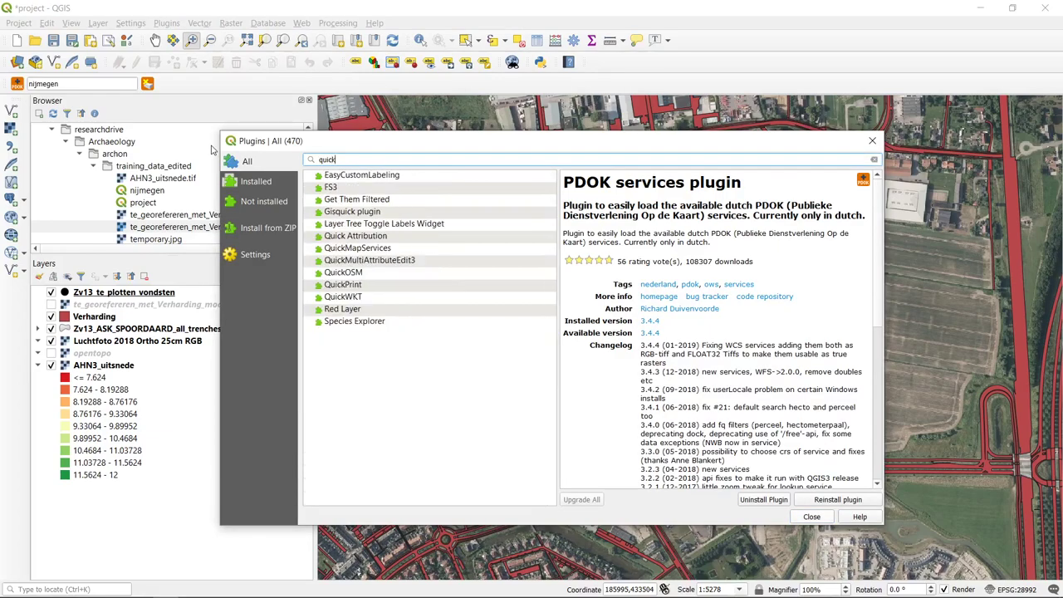
{"action": "type", "text": "map"}
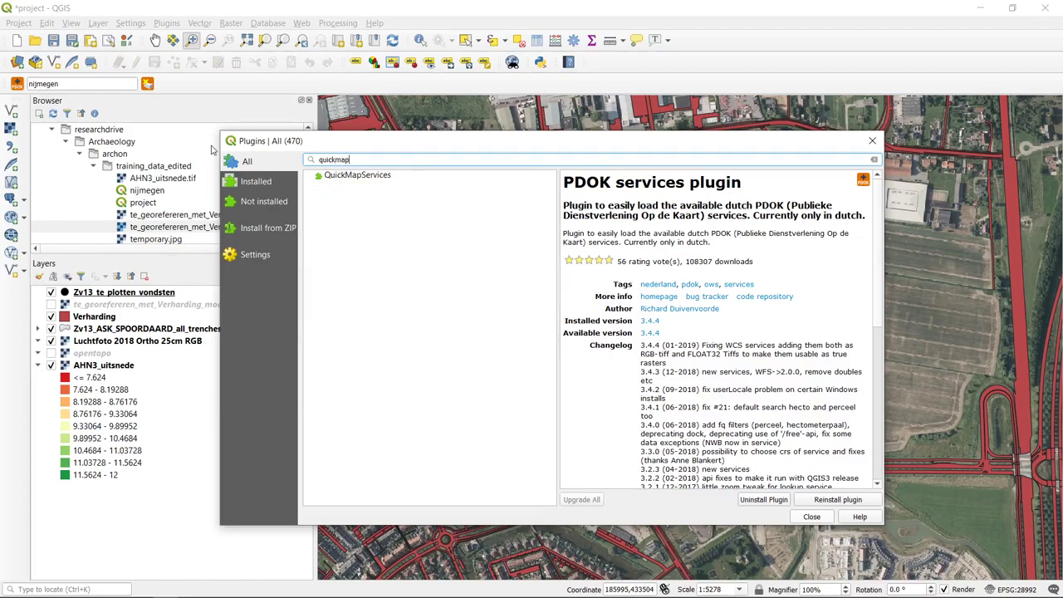
{"action": "left_click", "coordinate": [393, 180]}
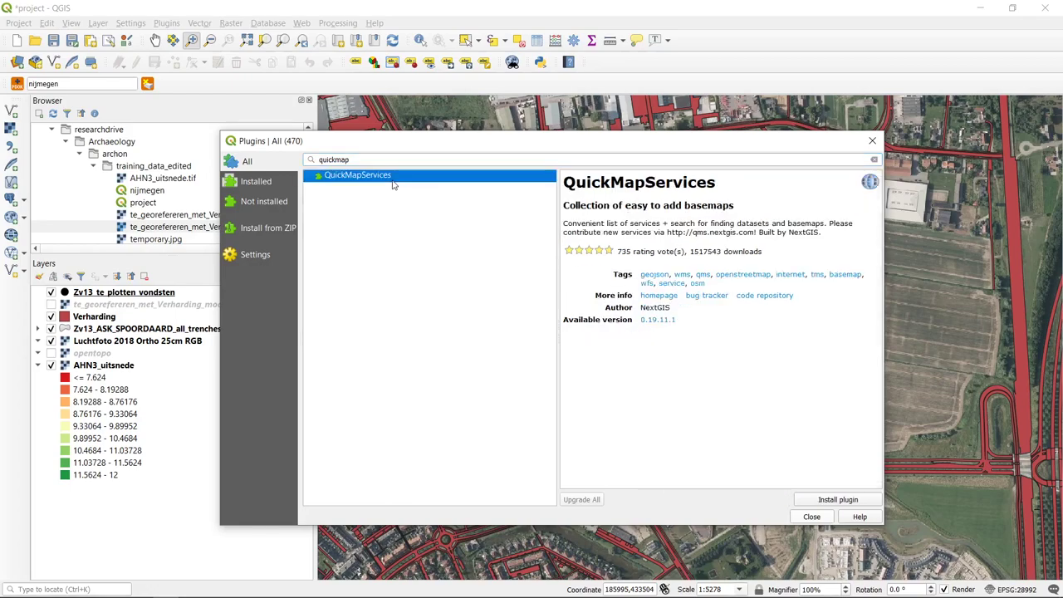
{"action": "left_click", "coordinate": [856, 502]}
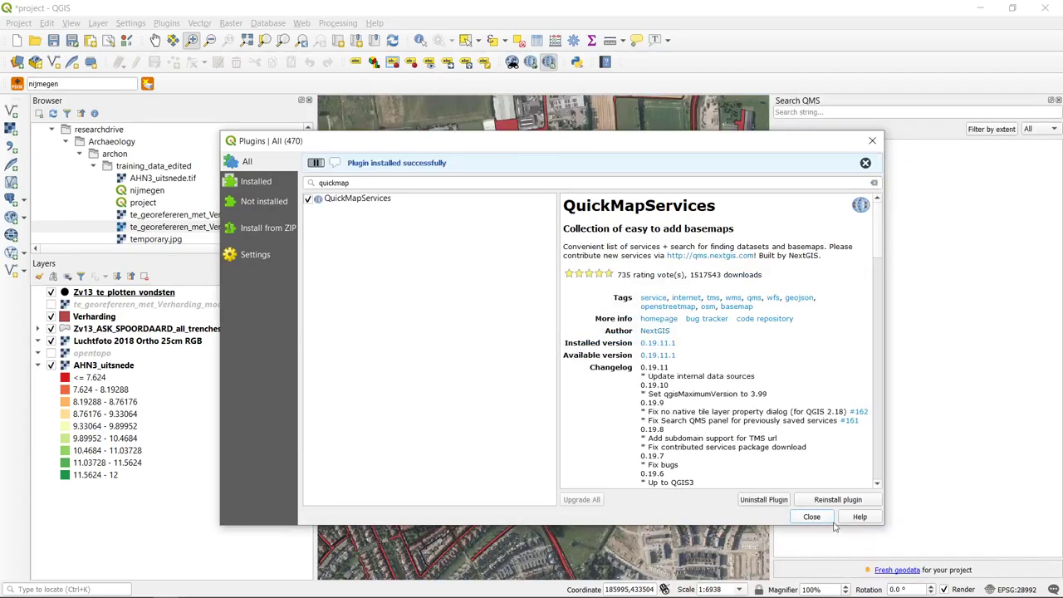
{"action": "left_click", "coordinate": [828, 519]}
- Search QMS for google and add the Google Satellite Hybrid basemap to the project
{"action": "left_click_drag", "start_coordinate": [771, 219], "coordinate": [843, 219]}
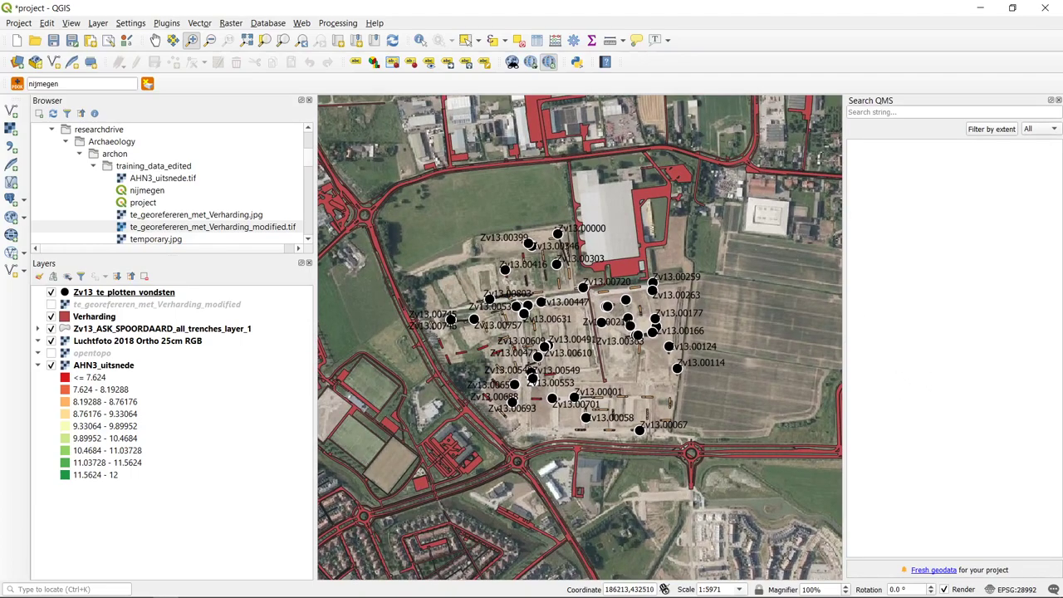
{"action": "left_click", "coordinate": [928, 116]}
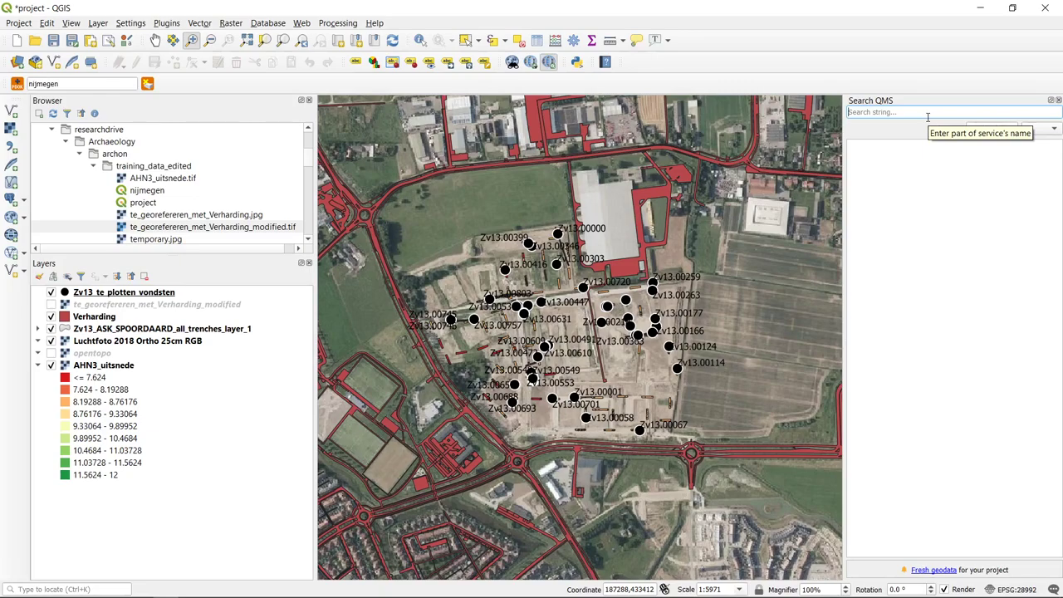
{"action": "type", "text": "google"}
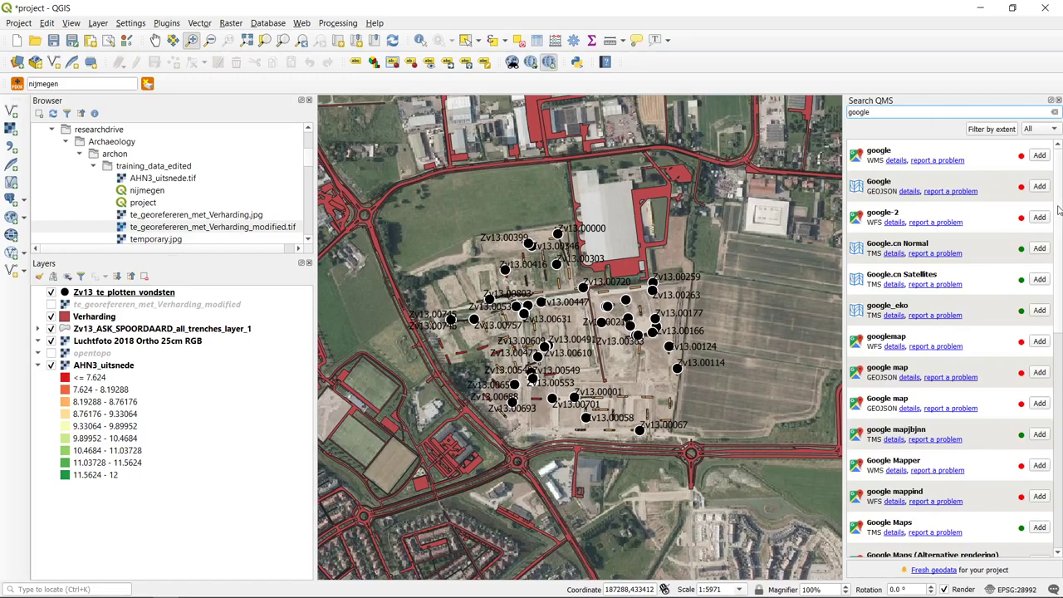
{"action": "scroll", "coordinate": [1059, 255], "scroll_direction": "down", "scroll_amount": 1}
{"action": "scroll", "coordinate": [1059, 255], "scroll_direction": "down", "scroll_amount": 3}
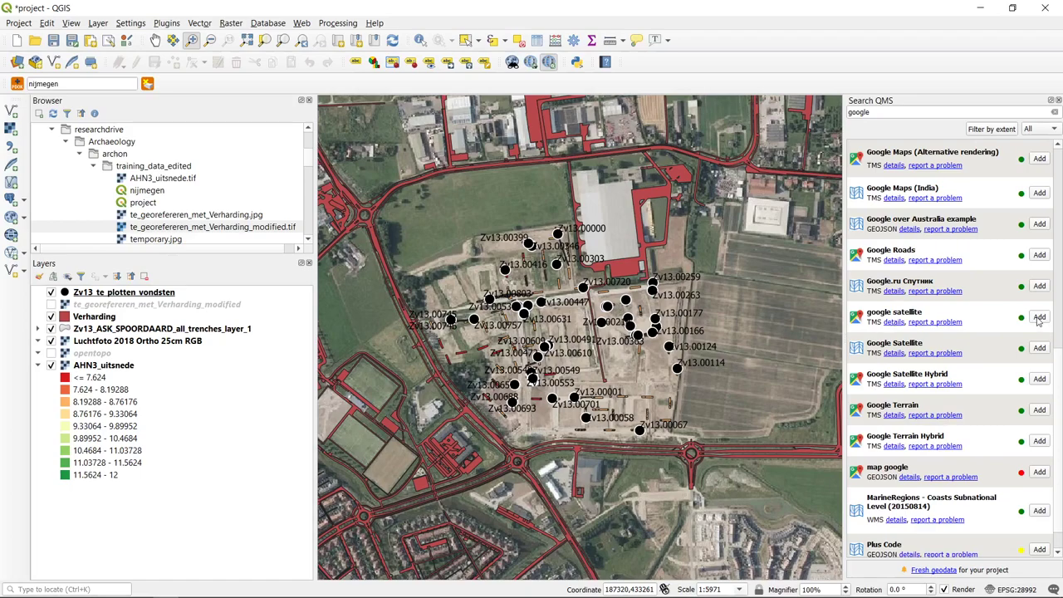
{"action": "left_click", "coordinate": [1041, 380]}
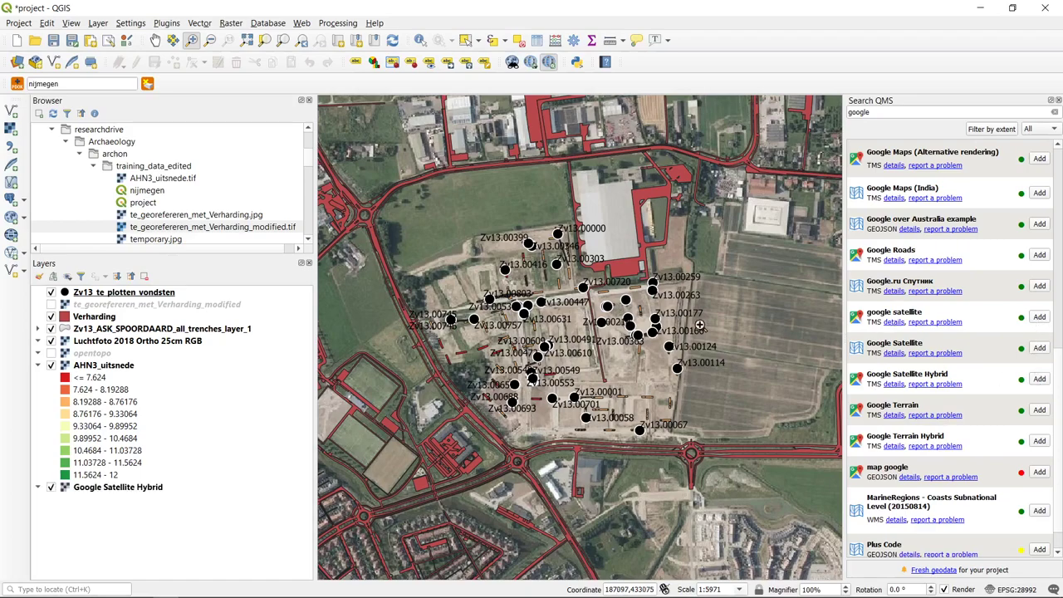
- Move Google Satellite Hybrid directly below the Zv13_te_plotten_vondsten layer and compare it by switching its visibility
{"action": "left_click", "coordinate": [121, 490]}
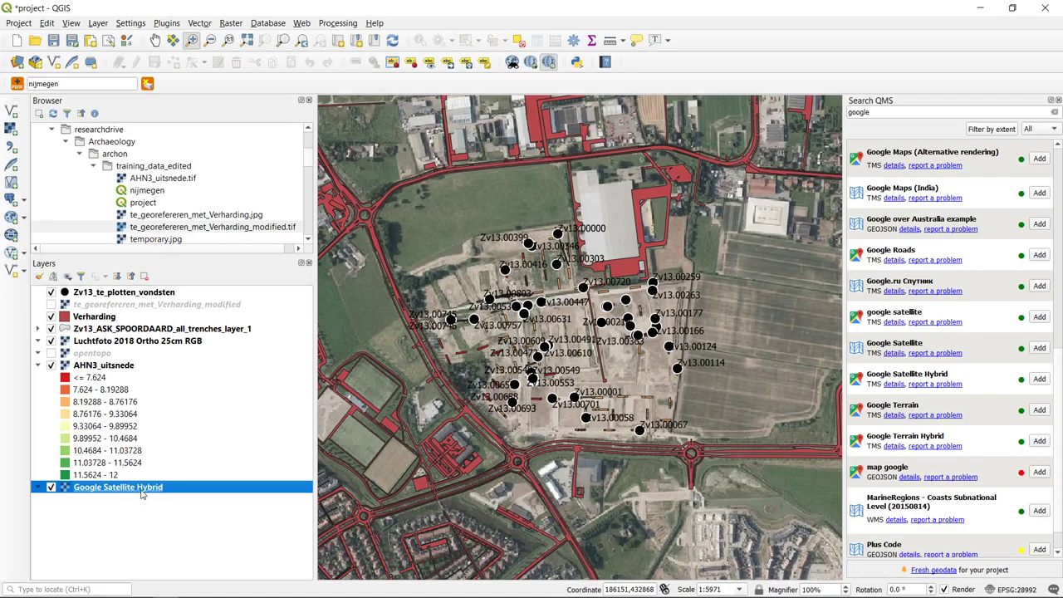
{"action": "left_click_drag", "start_coordinate": [141, 493], "coordinate": [176, 302]}
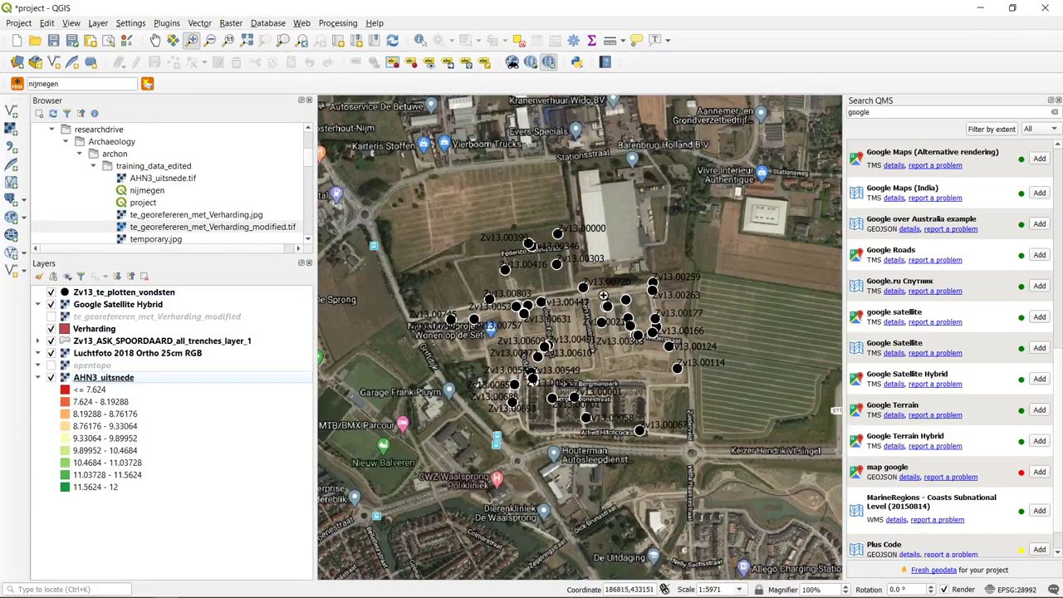
{"action": "left_click", "coordinate": [113, 307]}
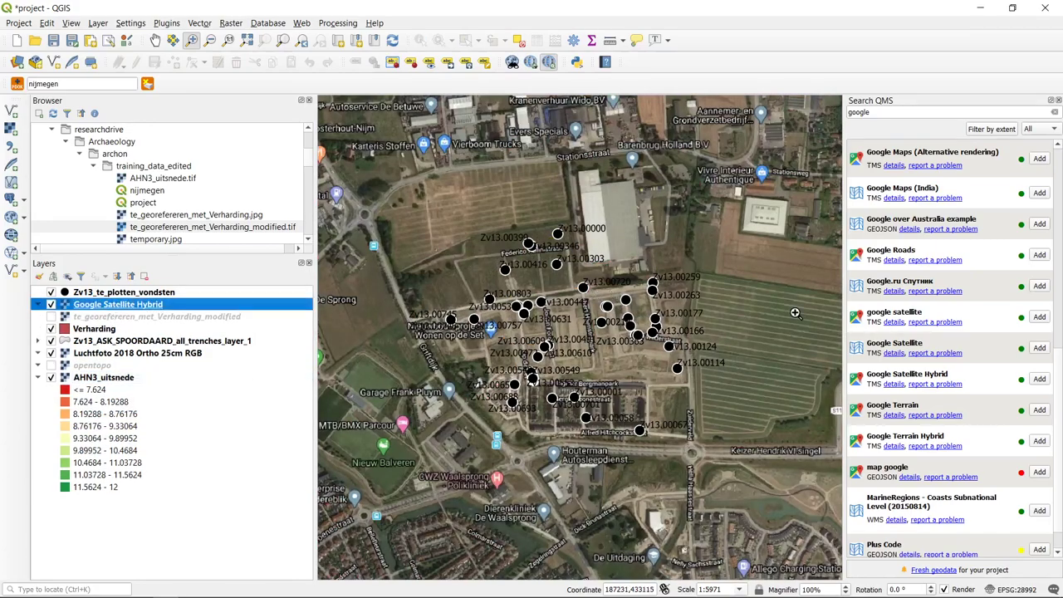
{"action": "left_click", "coordinate": [50, 305]}
{"action": "left_click", "coordinate": [51, 305]}
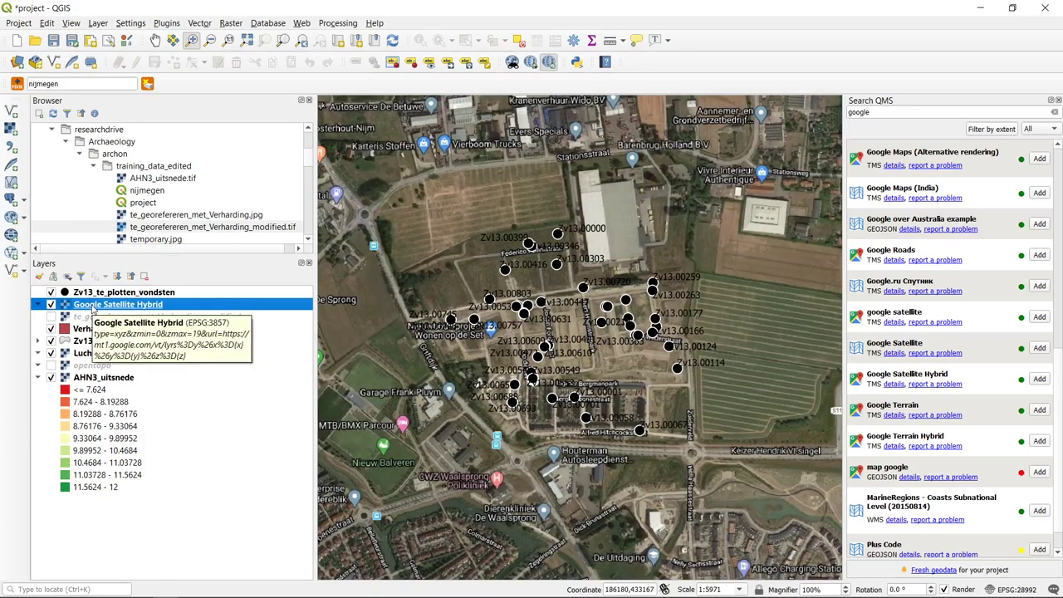
- Search QMS for bing basemaps
{"action": "left_click", "coordinate": [933, 111]}
{"action": "double_click", "coordinate": [933, 111]}
{"action": "type", "text": "bing"}
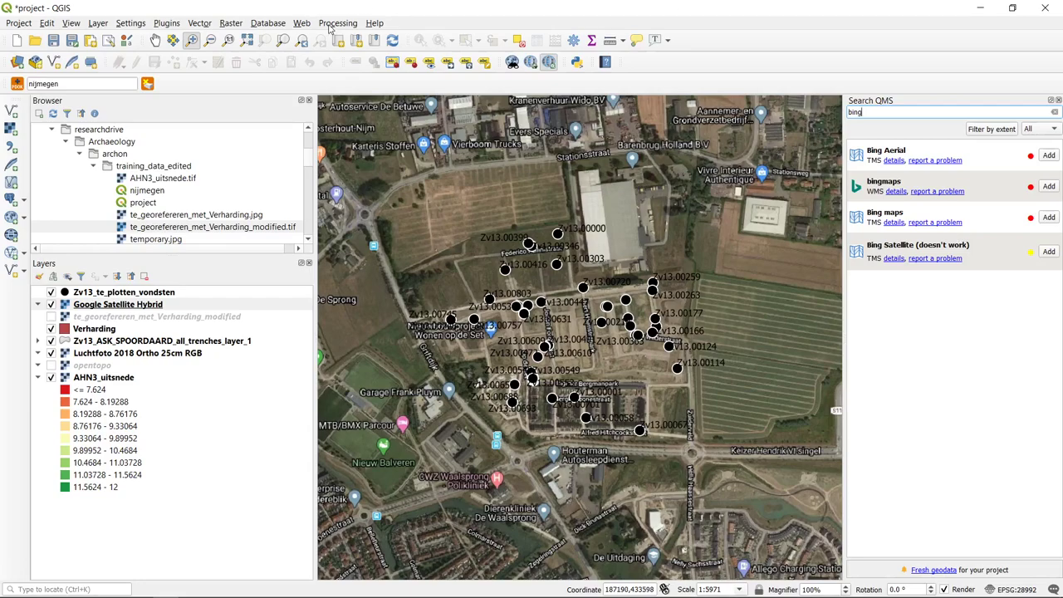
- Add the OSM Standard basemap from the QuickMapServices collection
{"action": "left_click", "coordinate": [304, 24]}
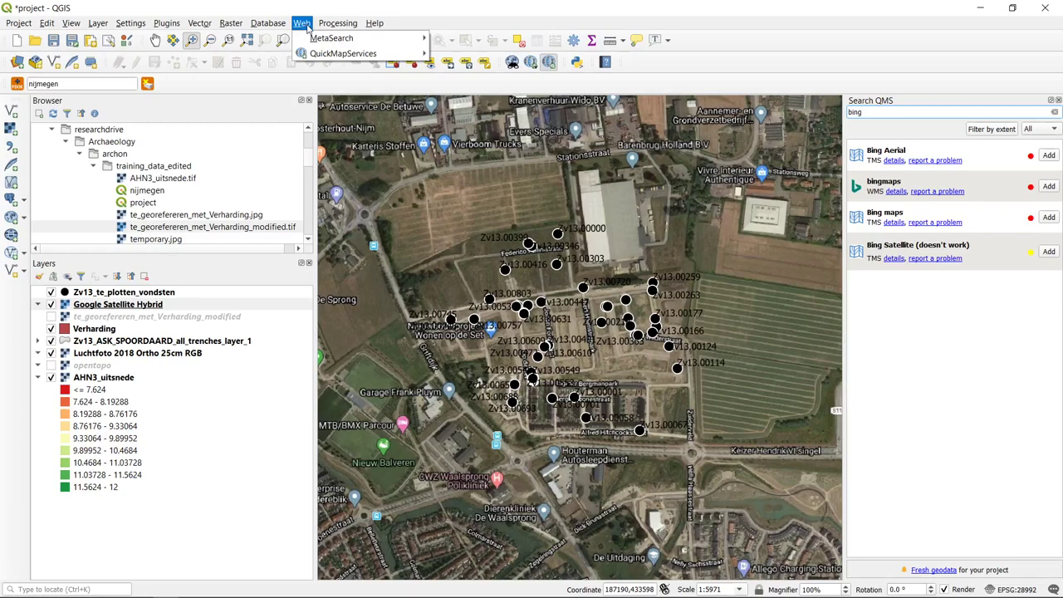
{"action": "mouse_move", "coordinate": [345, 58]}
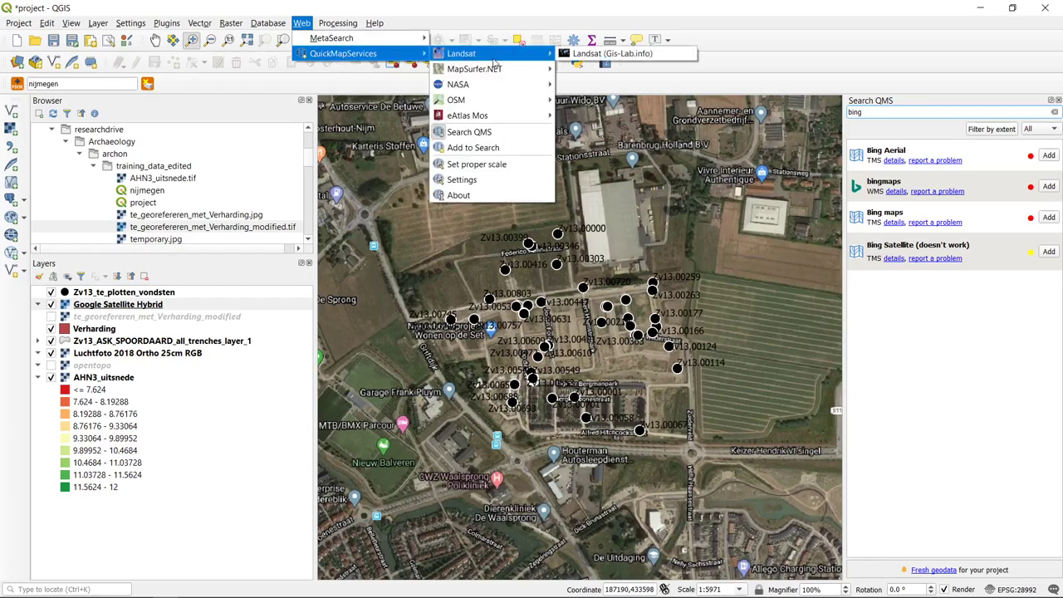
{"action": "mouse_move", "coordinate": [511, 70]}
{"action": "mouse_move", "coordinate": [513, 104]}
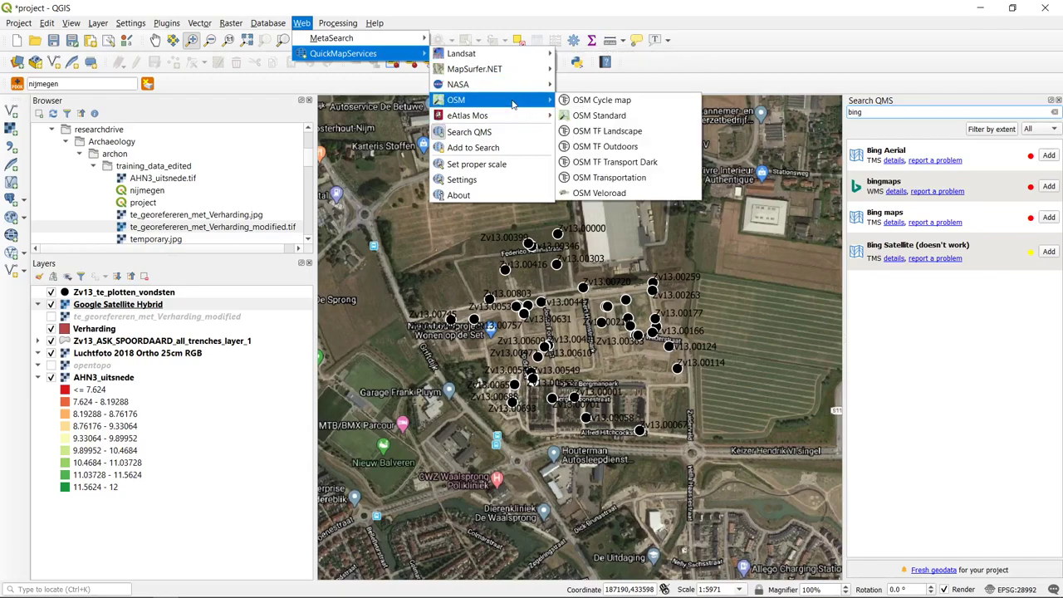
{"action": "left_click", "coordinate": [579, 119]}
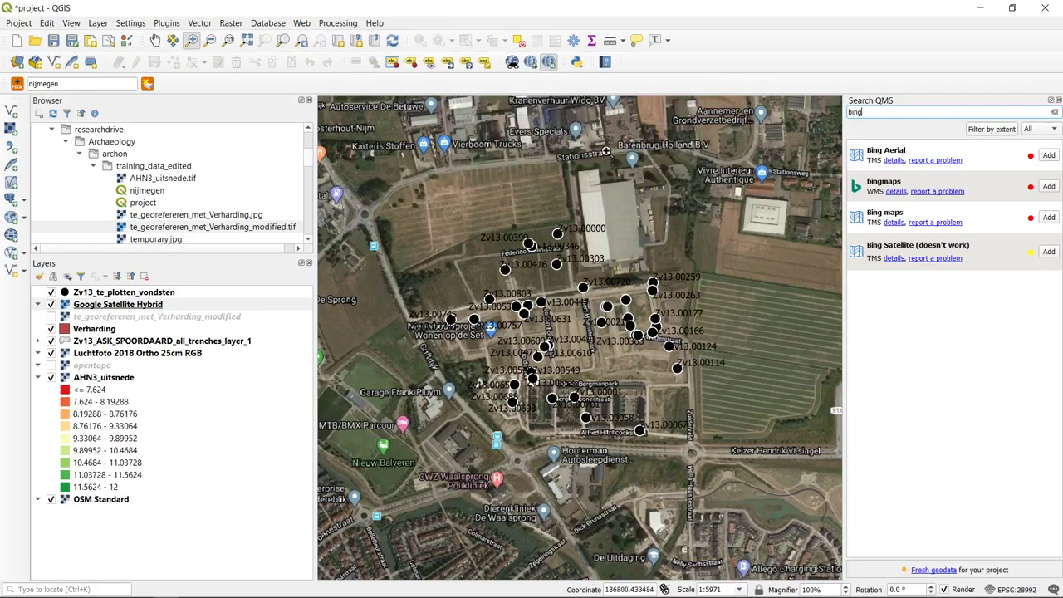
- Move OSM Standard directly below the Zv13_te_plotten_vondsten layer, above Google Satellite Hybrid
{"action": "left_click", "coordinate": [98, 502]}
{"action": "double_click", "coordinate": [98, 500]}
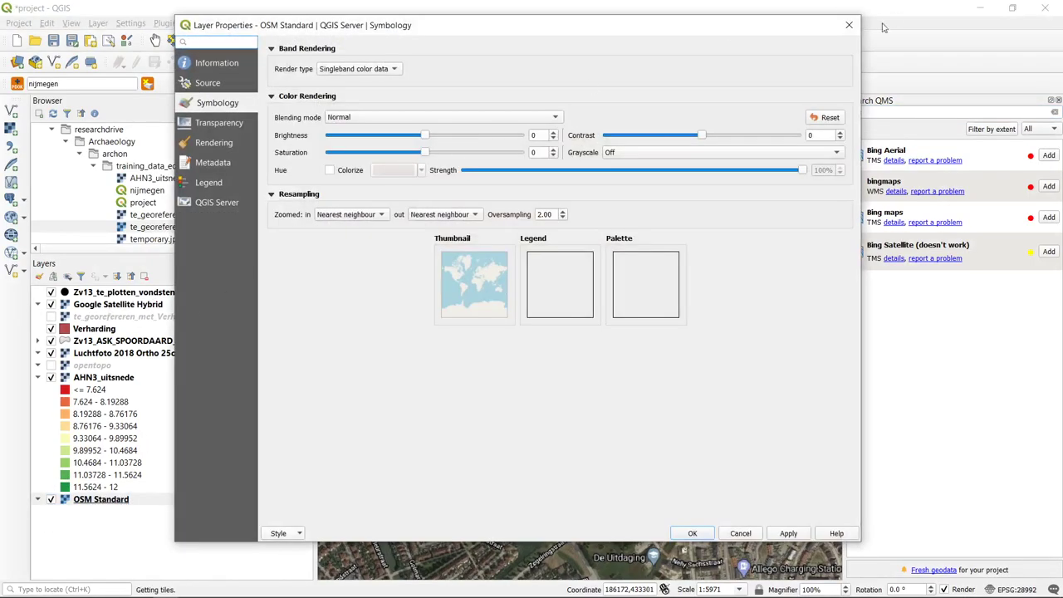
{"action": "left_click", "coordinate": [849, 28]}
{"action": "left_click_drag", "start_coordinate": [114, 502], "coordinate": [170, 305]}
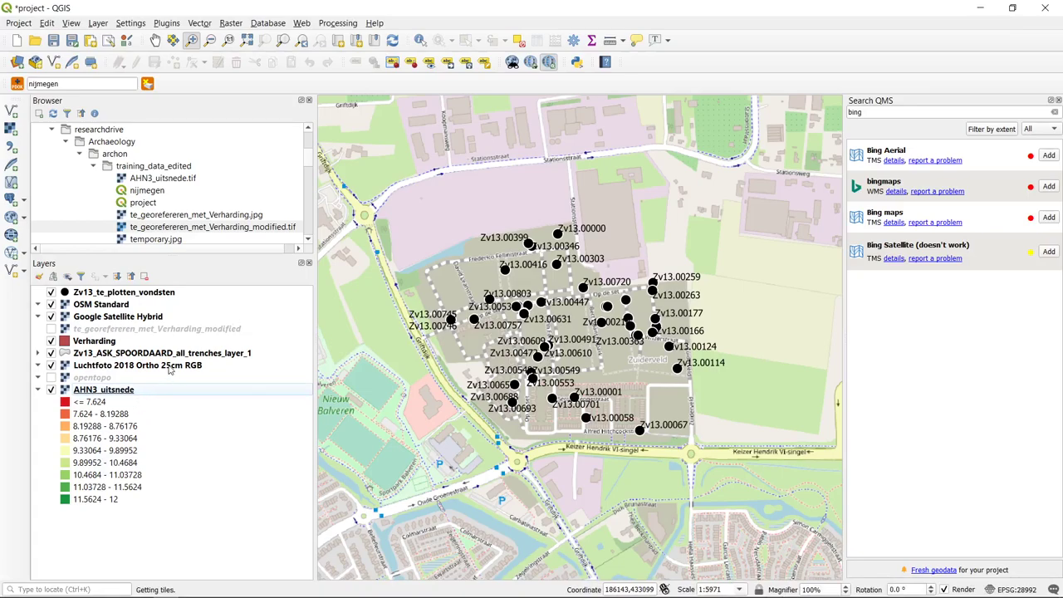
- Remove the OSM Standard and Google Satellite Hybrid layers from the project together
{"action": "left_click", "coordinate": [126, 319]}
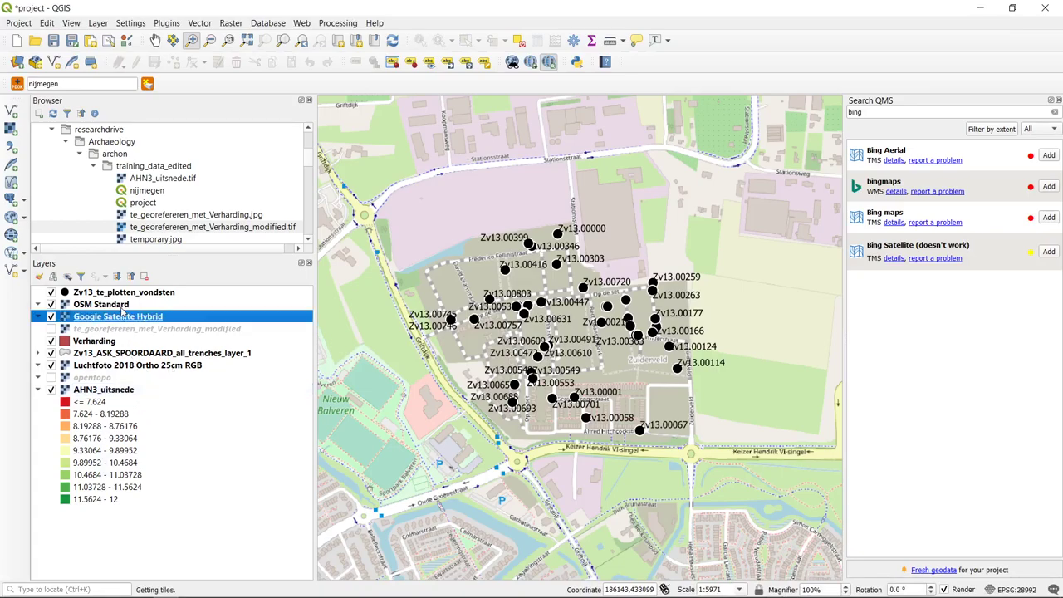
{"action": "left_click", "coordinate": [121, 305], "text": "ctrl"}
{"action": "right_click", "coordinate": [121, 306]}
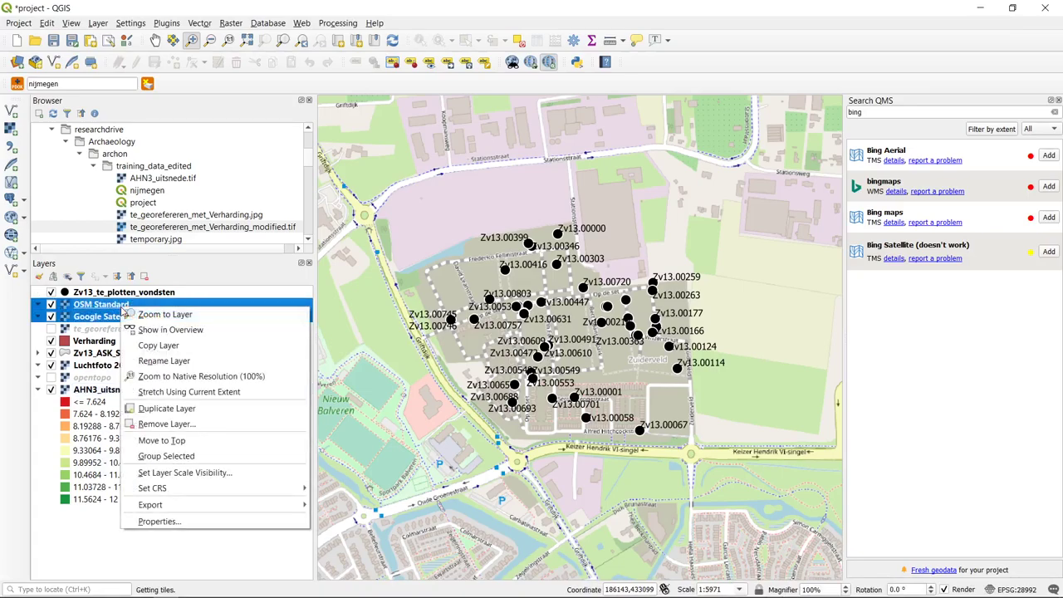
{"action": "left_click", "coordinate": [212, 424]}
{"action": "left_click", "coordinate": [527, 319]}
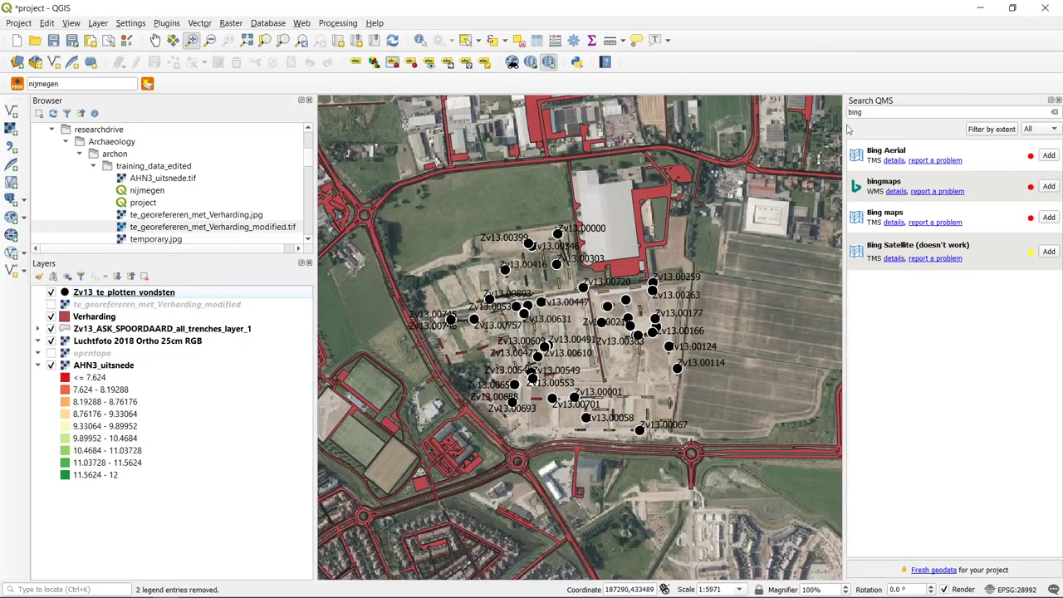
- Close the Search QMS panel and show it again
{"action": "left_click", "coordinate": [183, 341]}
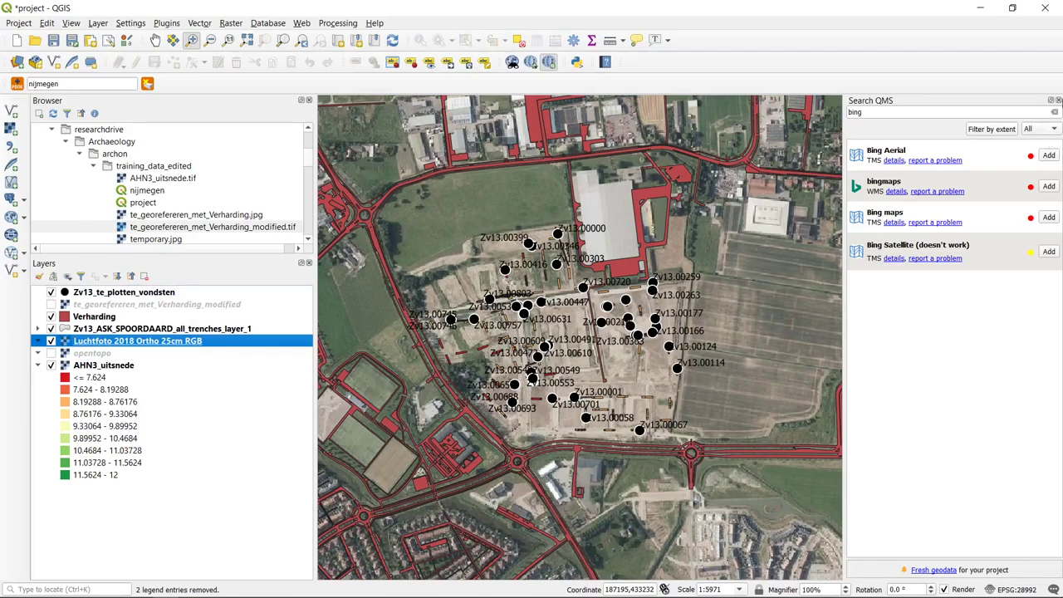
{"action": "left_click", "coordinate": [1057, 101]}
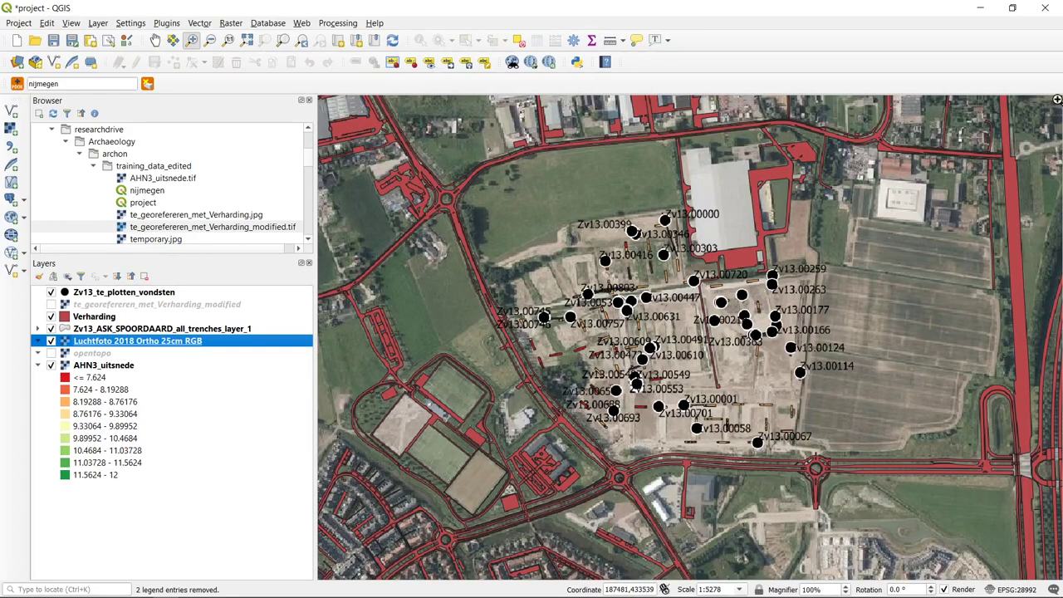
{"action": "left_click", "coordinate": [74, 23]}
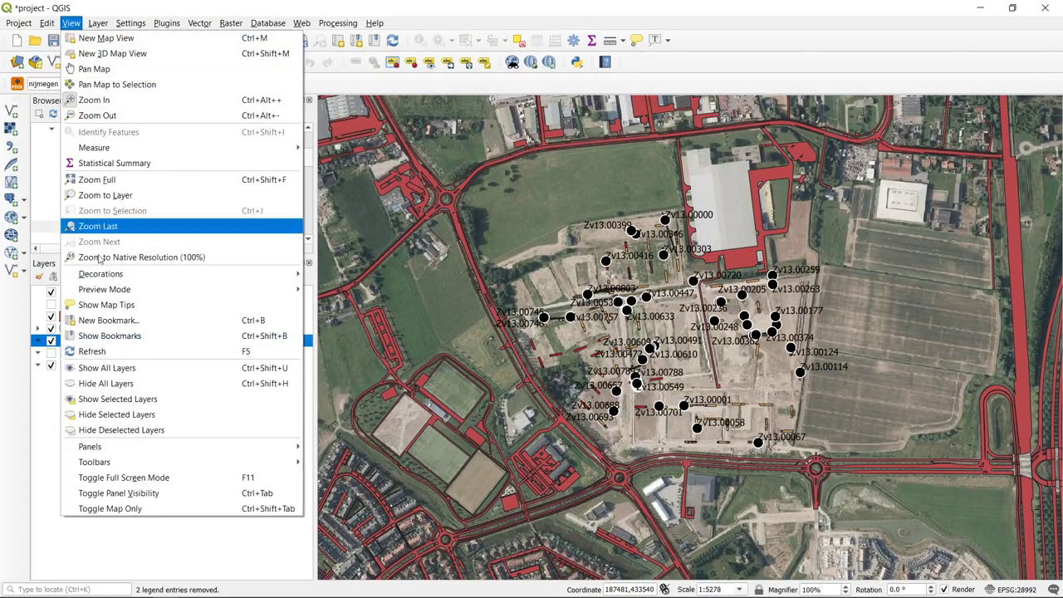
{"action": "mouse_move", "coordinate": [140, 448]}
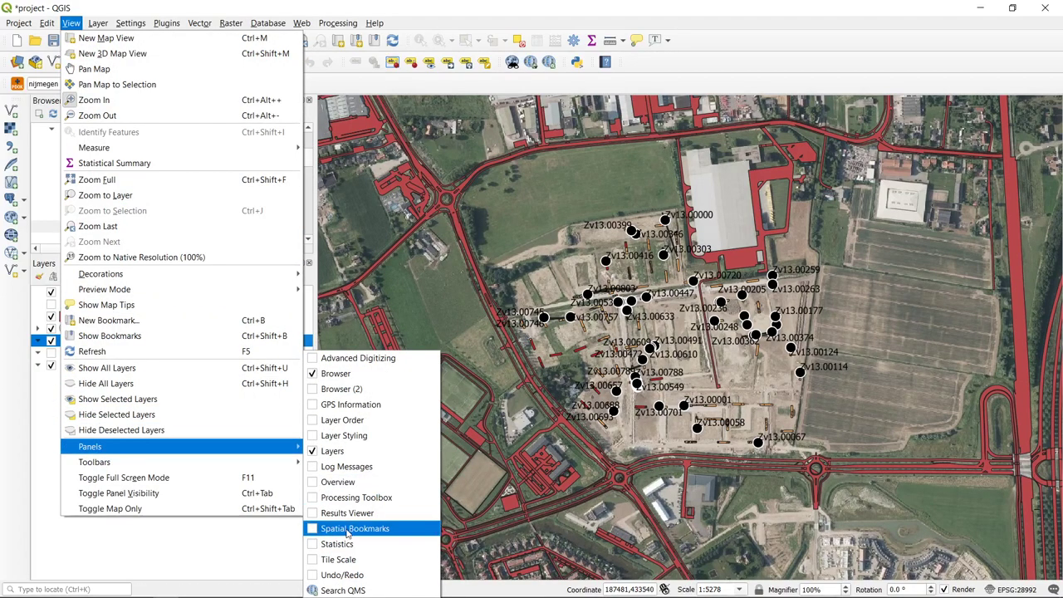
{"action": "left_click", "coordinate": [343, 591]}
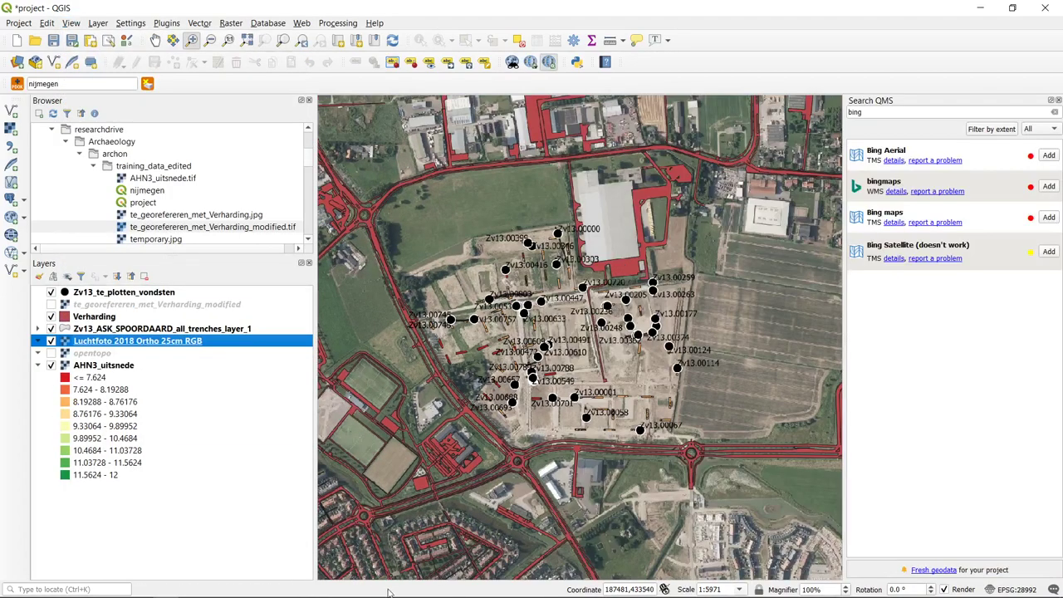
- Close the Search QMS panel and hide the Luchtfoto 2018 Ortho 25cm RGB layer
{"action": "left_click", "coordinate": [1058, 100]}
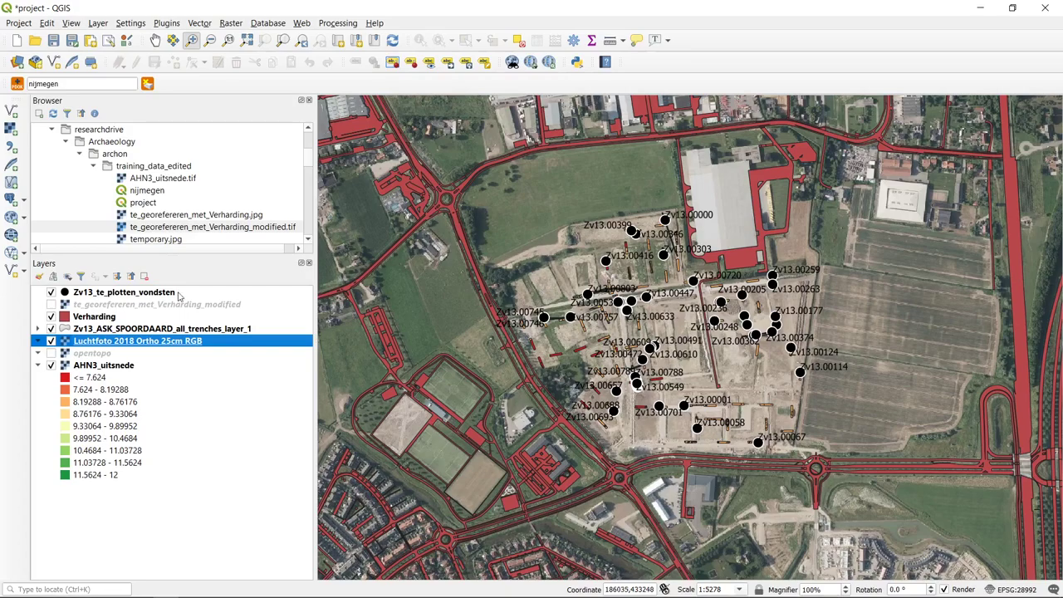
{"action": "left_click", "coordinate": [51, 341]}
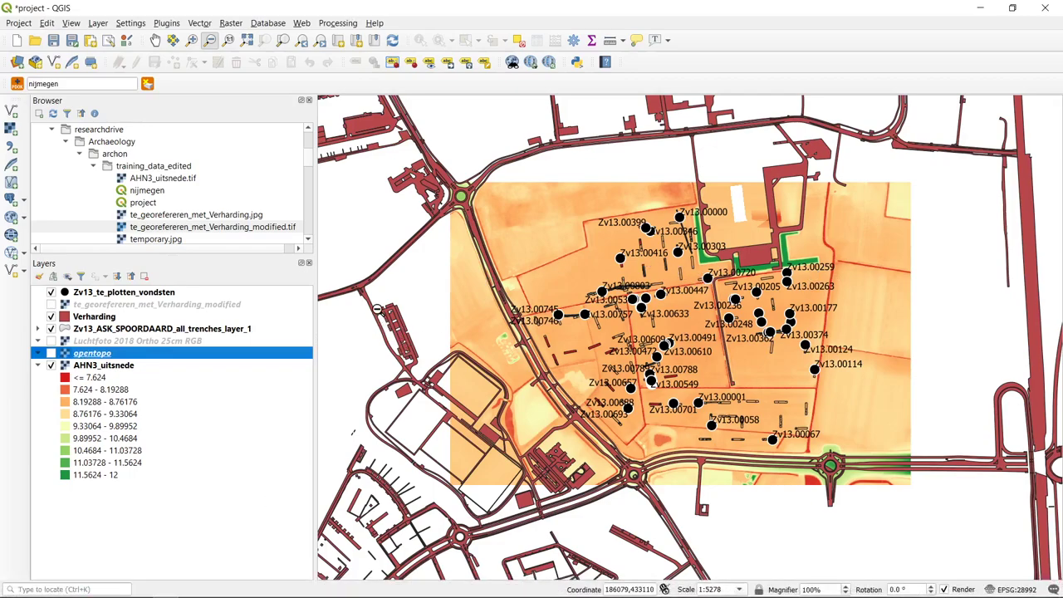
- Switch to Firefox and search Google for "ahn download"
{"action": "left_click", "coordinate": [113, 588]}
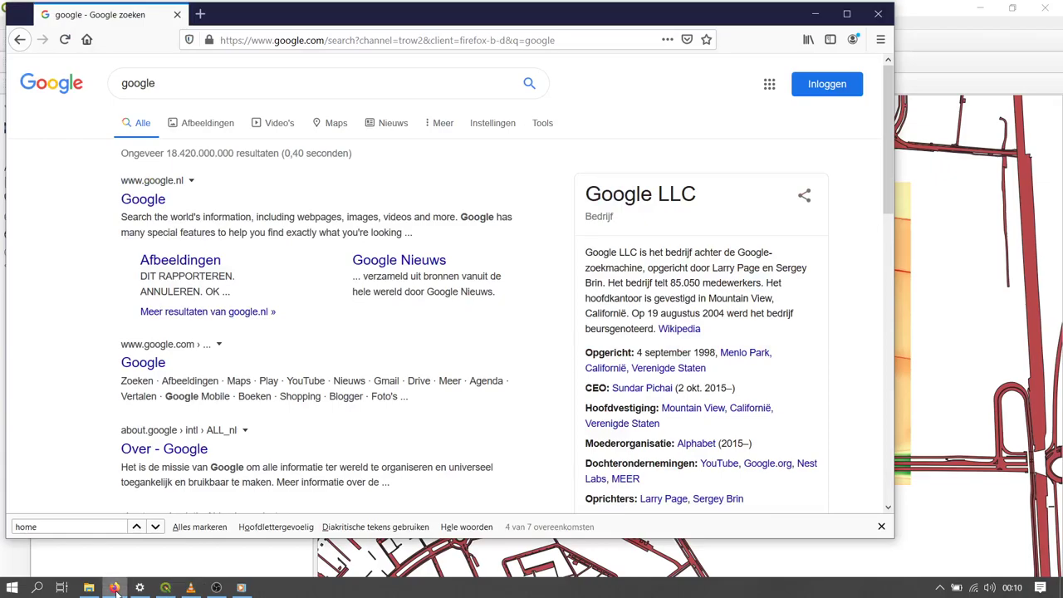
{"action": "left_click", "coordinate": [287, 83]}
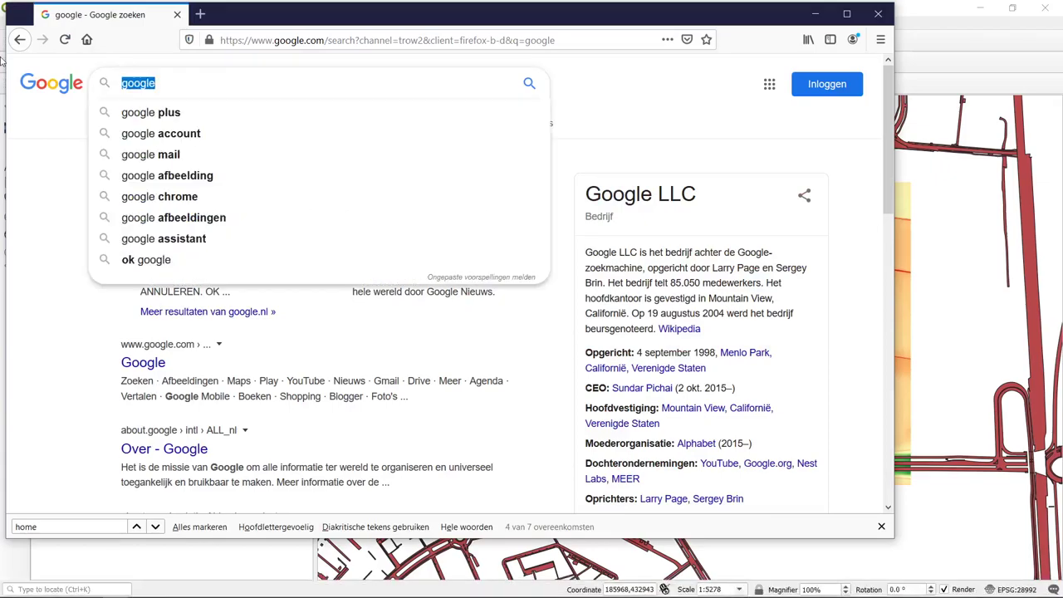
{"action": "type", "text": "ahn download"}
{"action": "key", "text": "Return"}
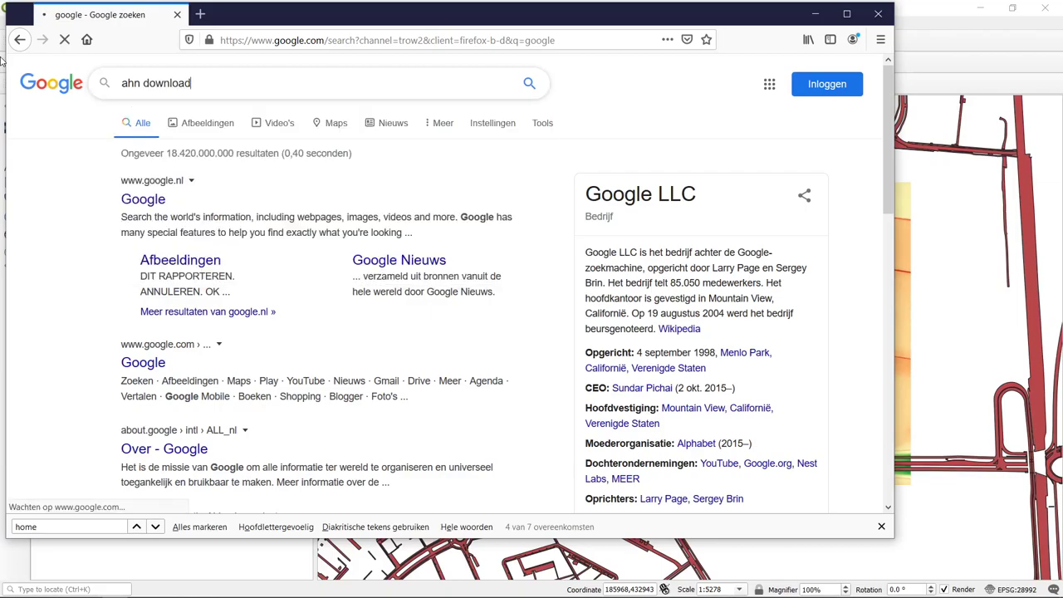
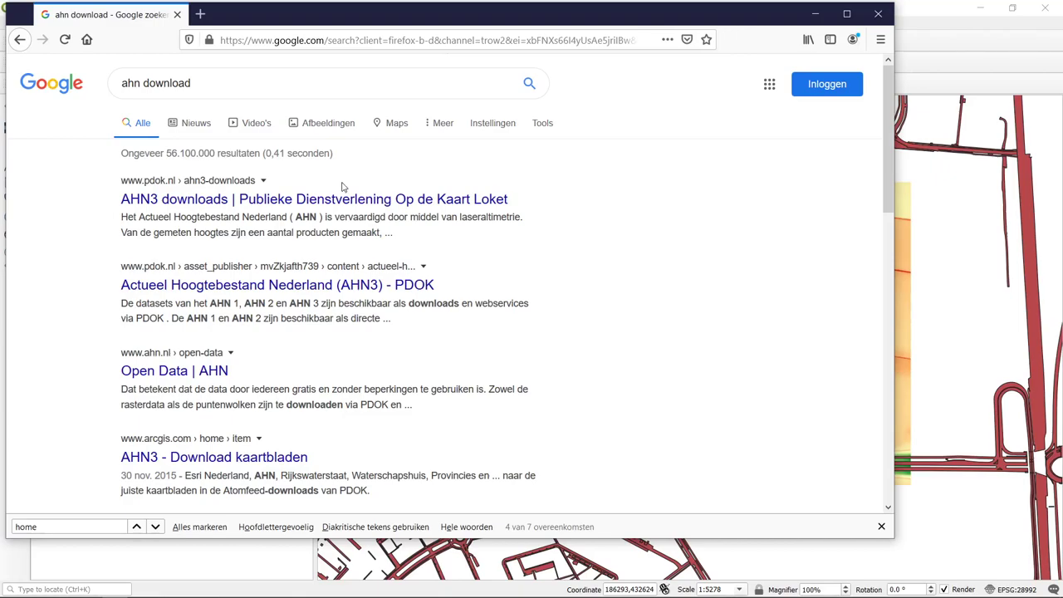
{"action": "left_click", "coordinate": [360, 204]}
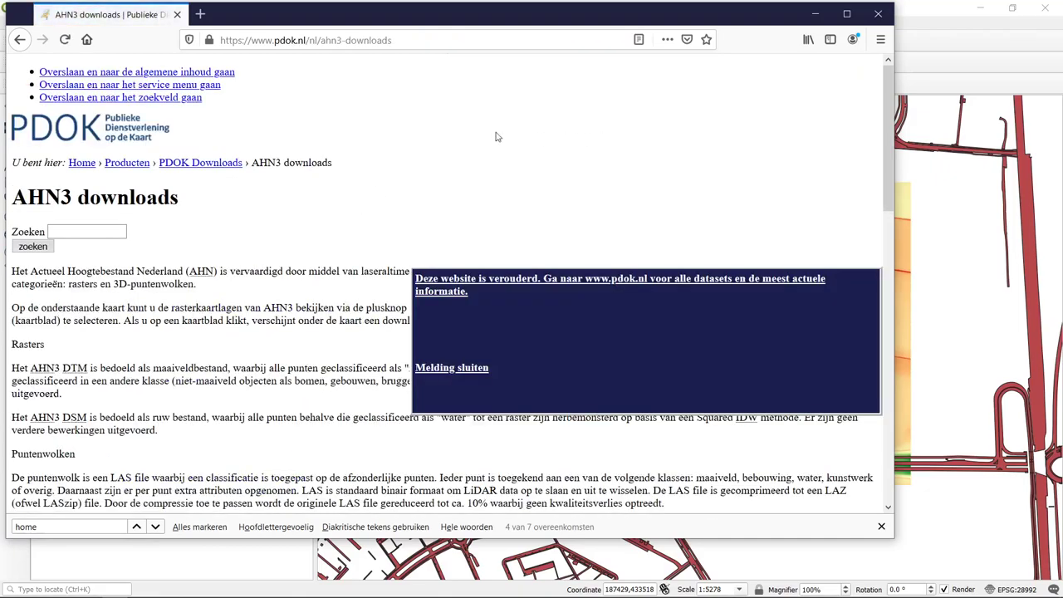
{"action": "left_click", "coordinate": [849, 14]}
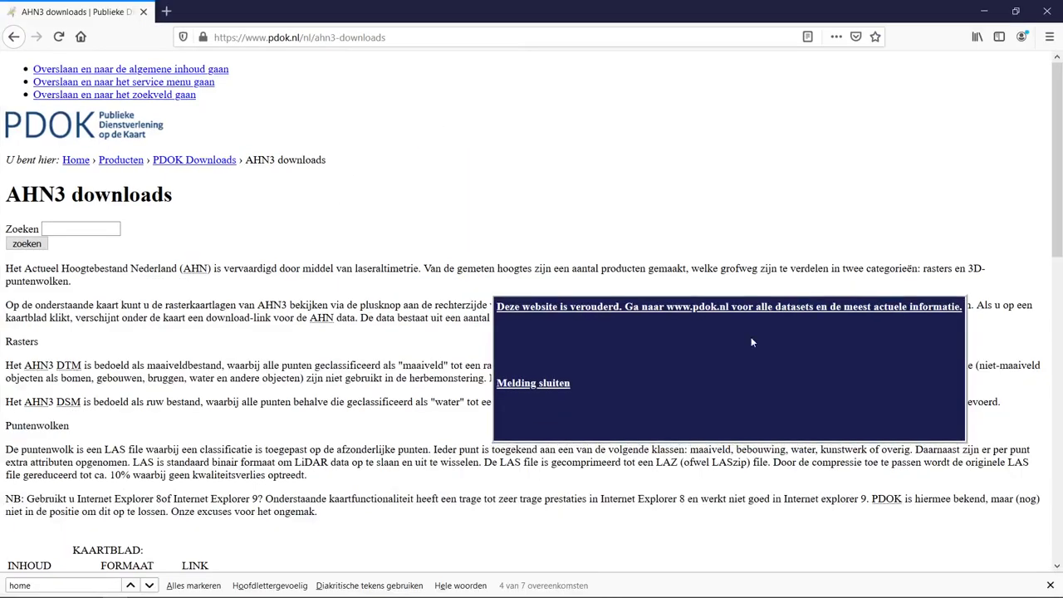
{"action": "left_click", "coordinate": [662, 308]}
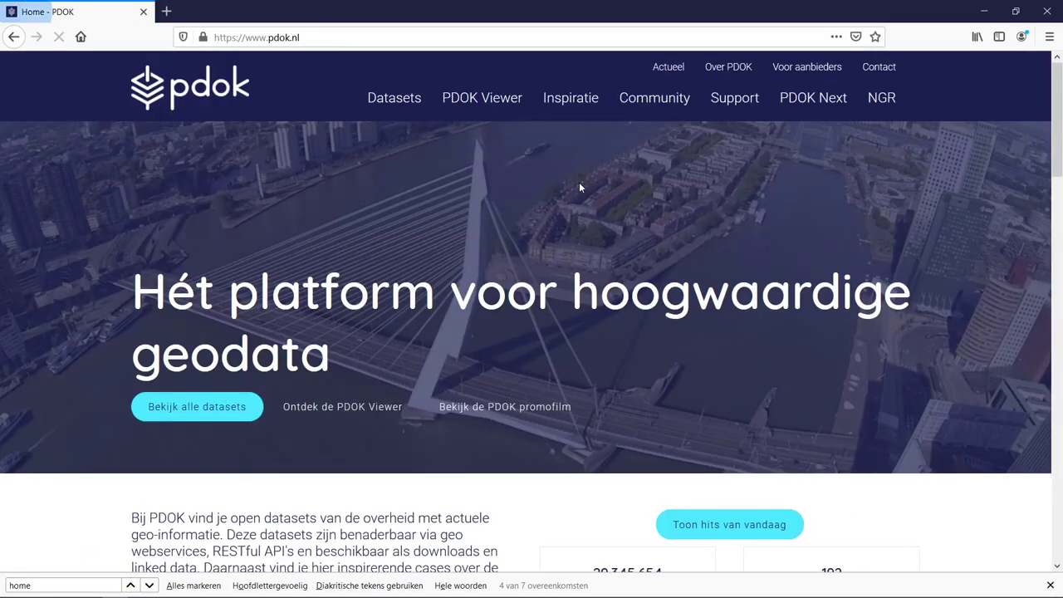
- Look through the PDOK home page for its news items on AHN3 data and its dataset links
{"action": "scroll", "coordinate": [580, 182], "scroll_direction": "down", "scroll_amount": 3}
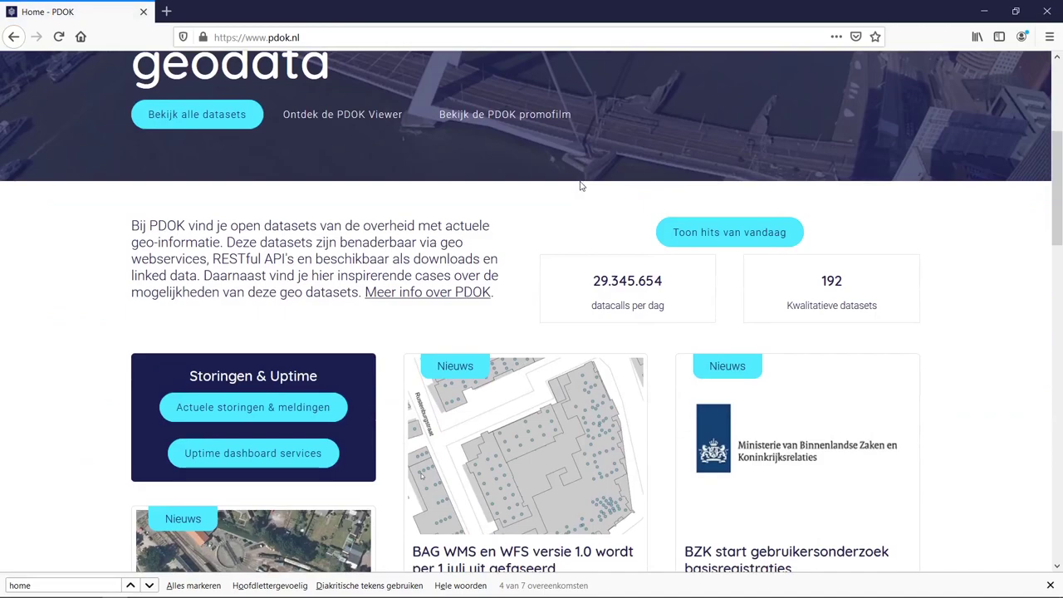
{"action": "scroll", "coordinate": [580, 186], "scroll_direction": "up", "scroll_amount": 3}
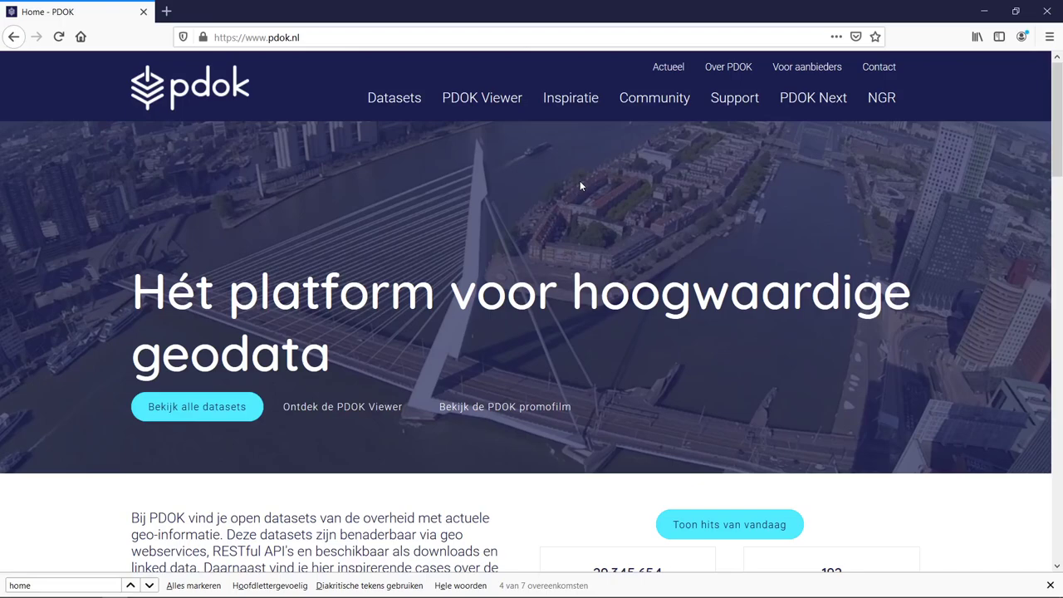
{"action": "scroll", "coordinate": [580, 185], "scroll_direction": "down", "scroll_amount": 3}
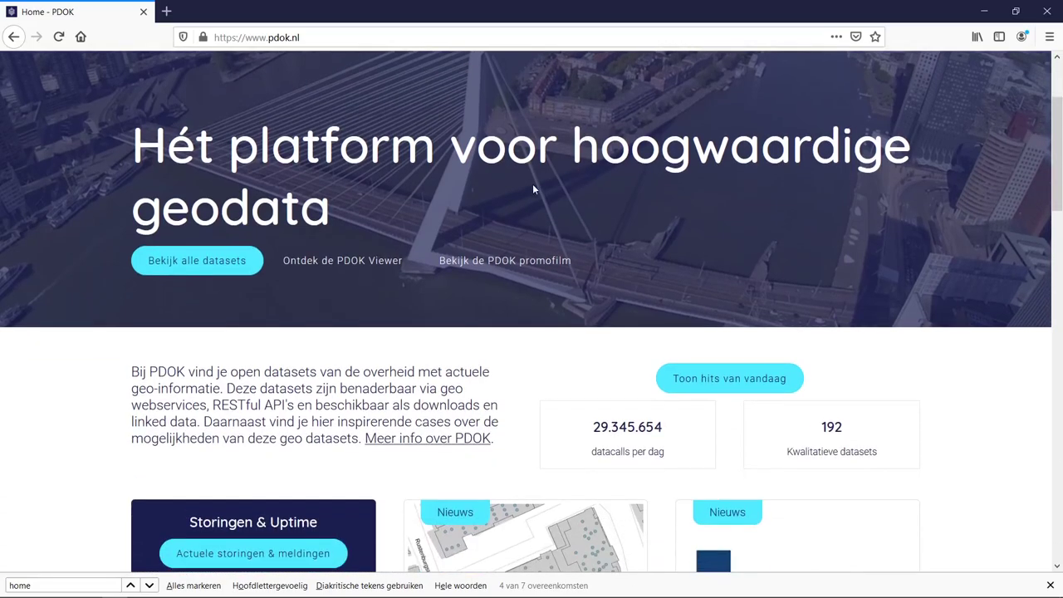
{"action": "scroll", "coordinate": [533, 184], "scroll_direction": "down", "scroll_amount": 12}
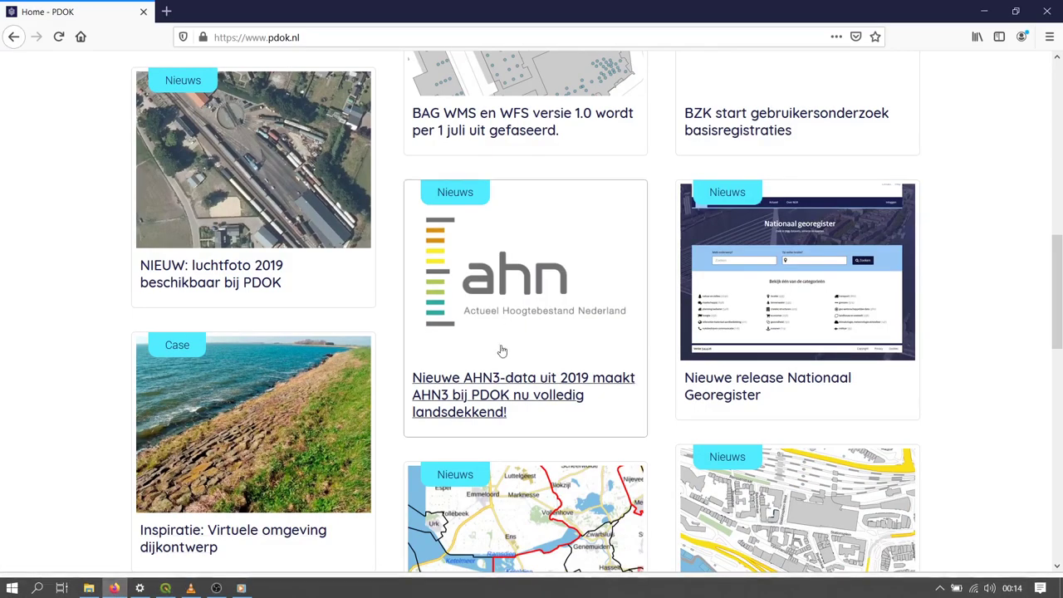
{"action": "key", "text": "ctrl+f"}
{"action": "type", "text": "home"}
{"action": "scroll", "coordinate": [640, 325], "scroll_direction": "up", "scroll_amount": 12}
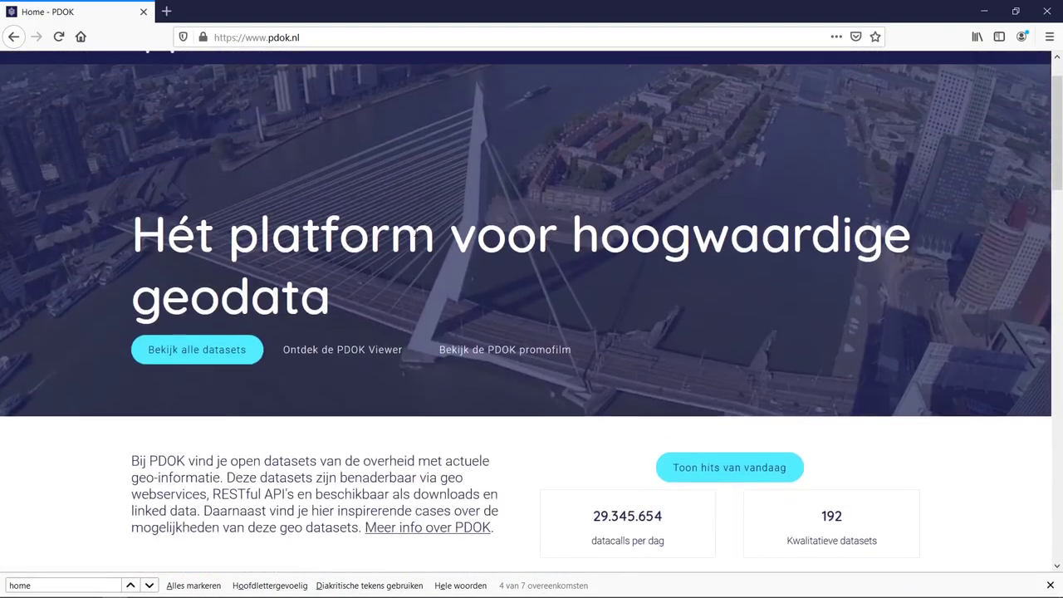
{"action": "scroll", "coordinate": [429, 211], "scroll_direction": "up", "scroll_amount": 2}
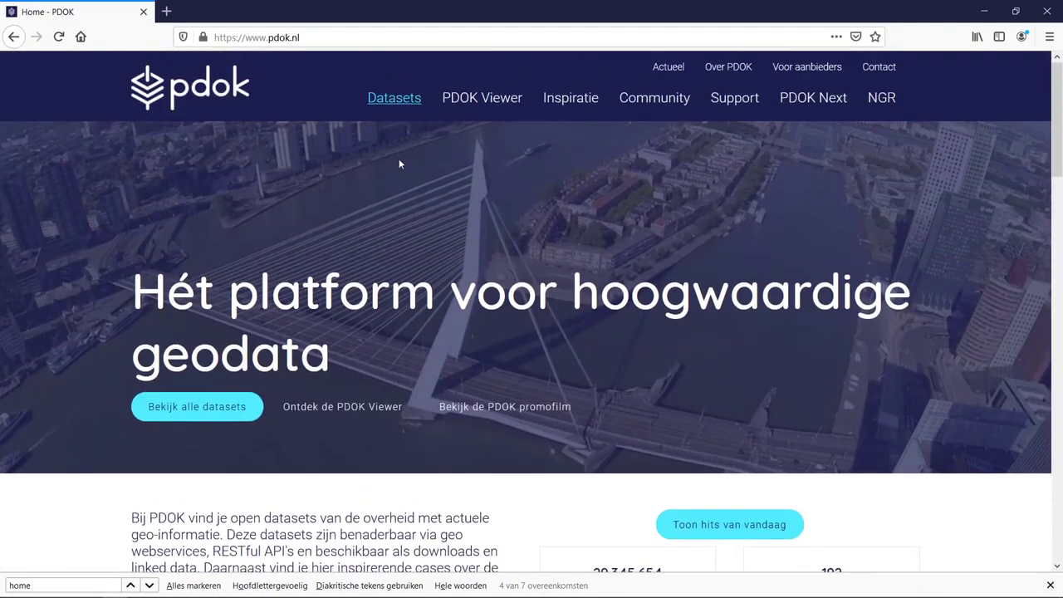
- Open PDOK's dataset overview and view the details of the Actueel Hoogtebestand Nederland (AHN3) dataset
{"action": "left_click", "coordinate": [396, 100]}
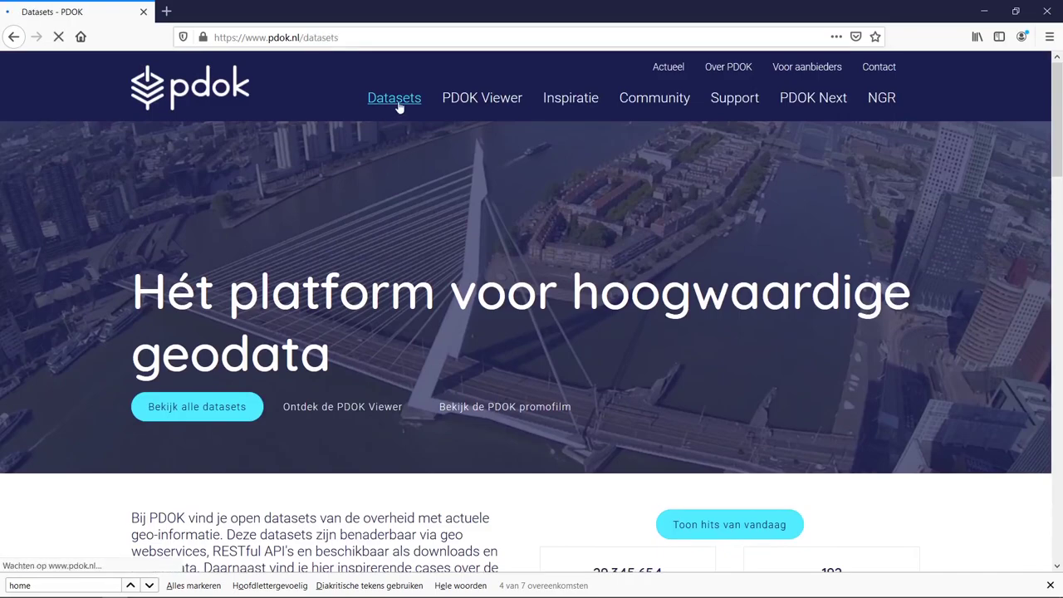
{"action": "scroll", "coordinate": [337, 205], "scroll_direction": "down", "scroll_amount": 3}
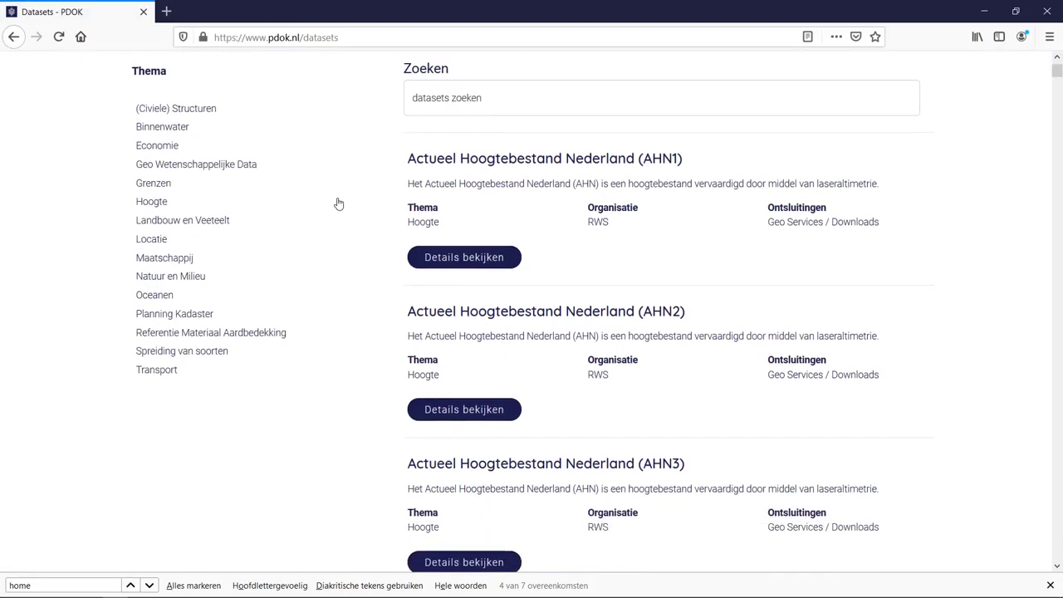
{"action": "scroll", "coordinate": [338, 205], "scroll_direction": "down", "scroll_amount": 8}
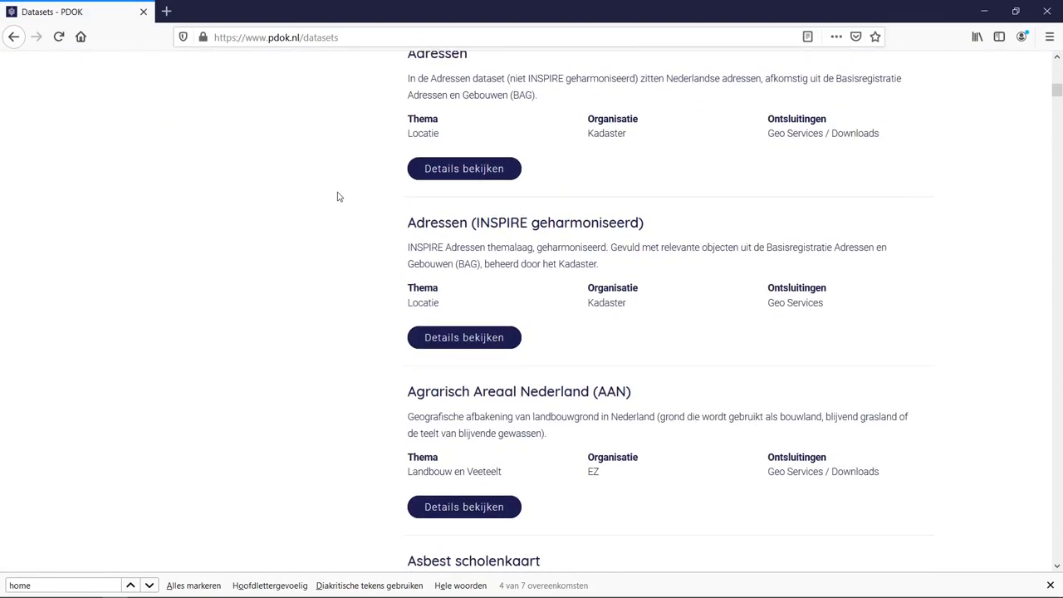
{"action": "scroll", "coordinate": [338, 197], "scroll_direction": "up", "scroll_amount": 8}
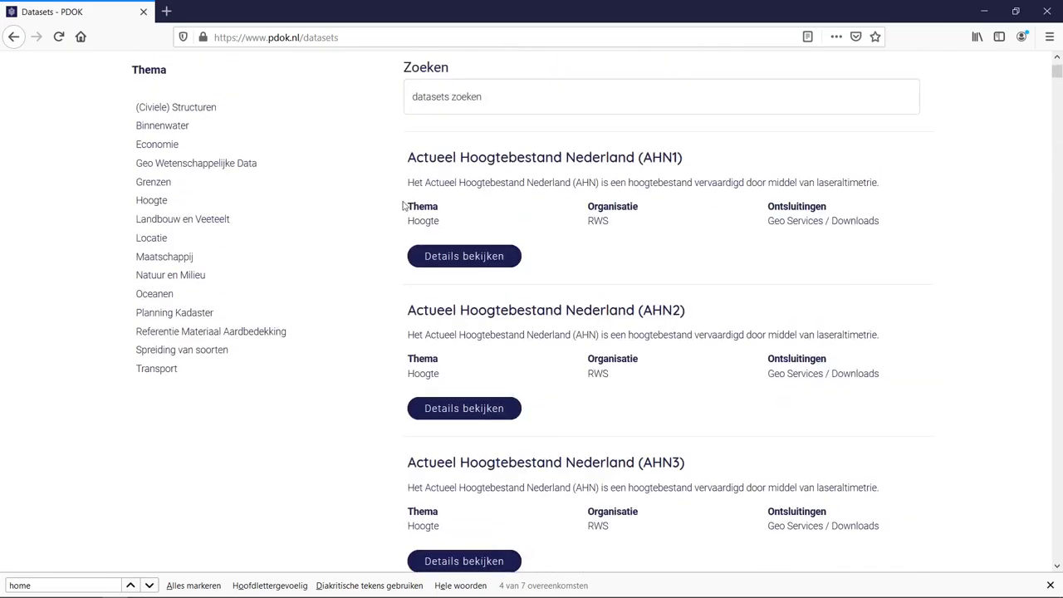
{"action": "scroll", "coordinate": [339, 233], "scroll_direction": "down", "scroll_amount": 3}
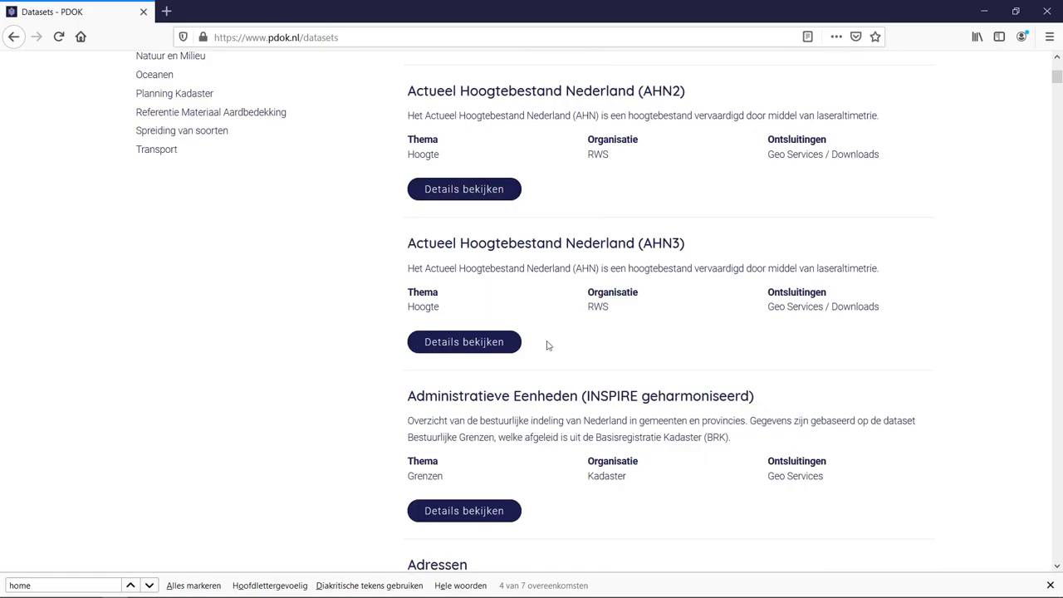
{"action": "left_click", "coordinate": [481, 345]}
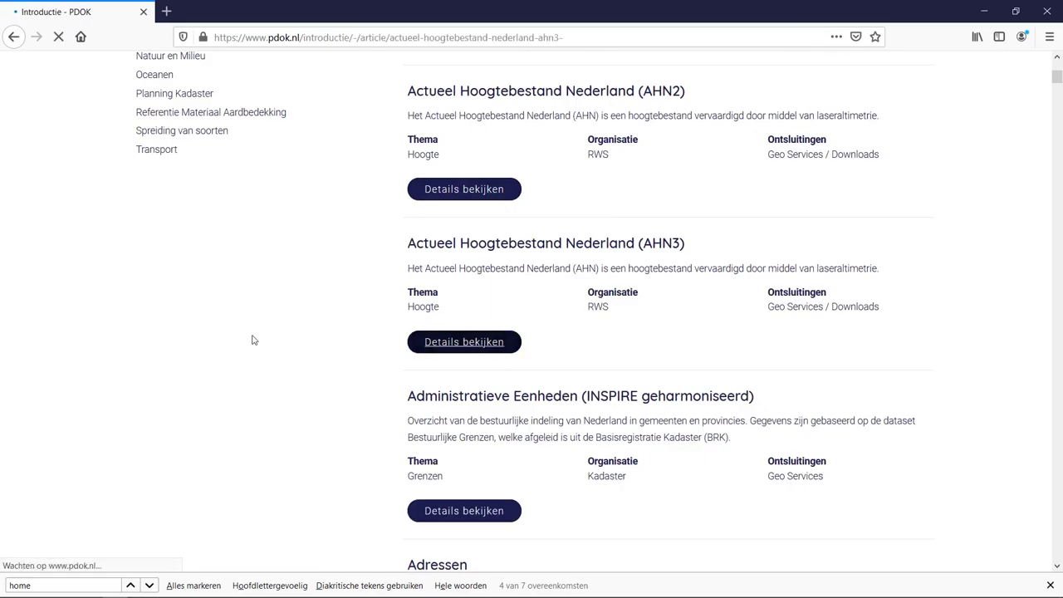
- Go through the AHN3 introduction page to its geo services and open the AHN3 (WMS) entry
{"action": "scroll", "coordinate": [474, 339], "scroll_direction": "down", "scroll_amount": 5}
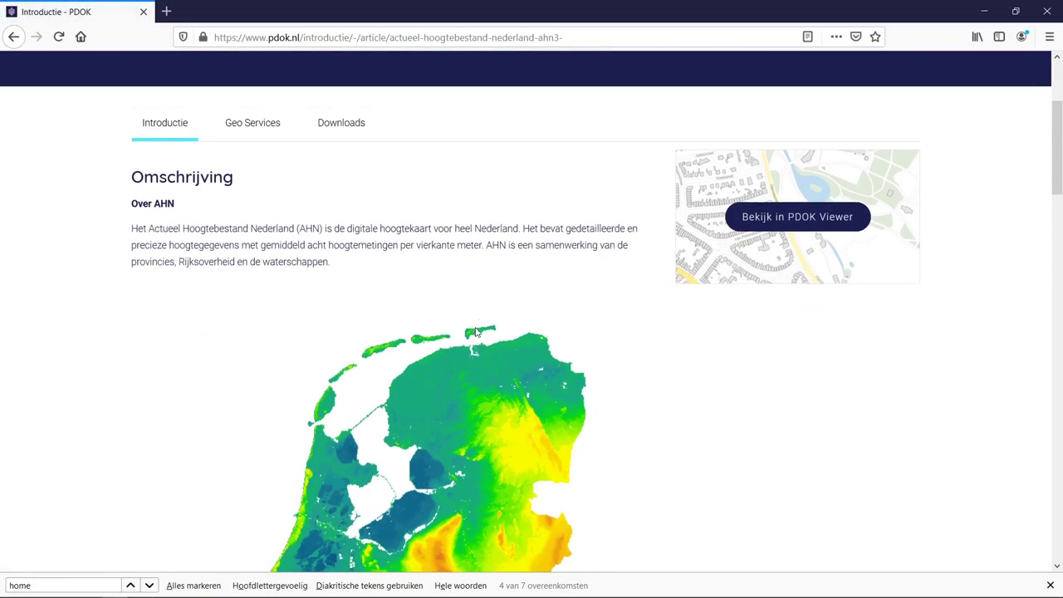
{"action": "scroll", "coordinate": [463, 319], "scroll_direction": "down", "scroll_amount": 3}
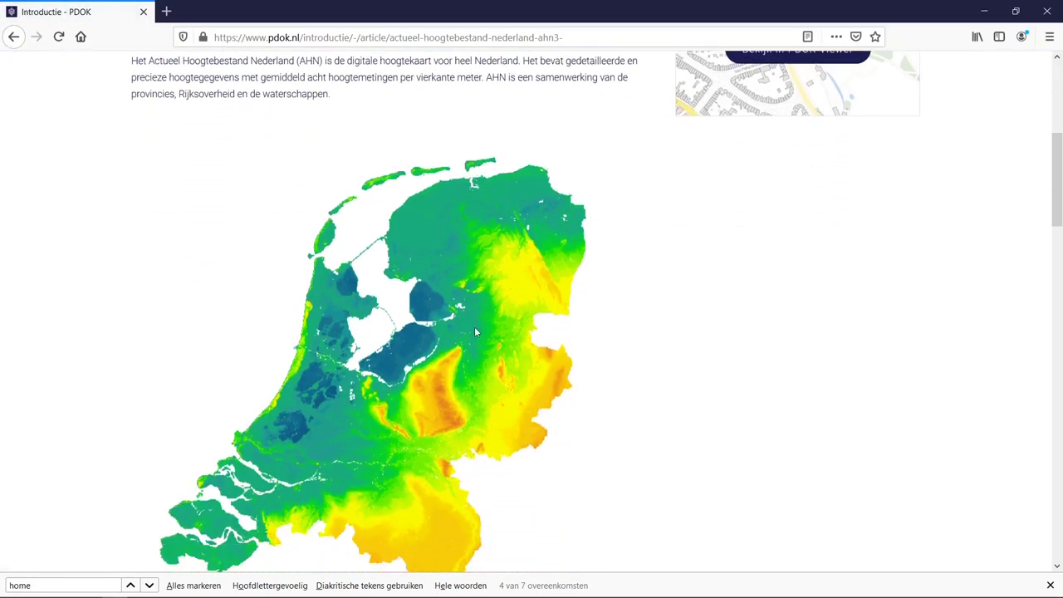
{"action": "scroll", "coordinate": [471, 253], "scroll_direction": "down", "scroll_amount": 5}
{"action": "scroll", "coordinate": [435, 240], "scroll_direction": "down", "scroll_amount": 8}
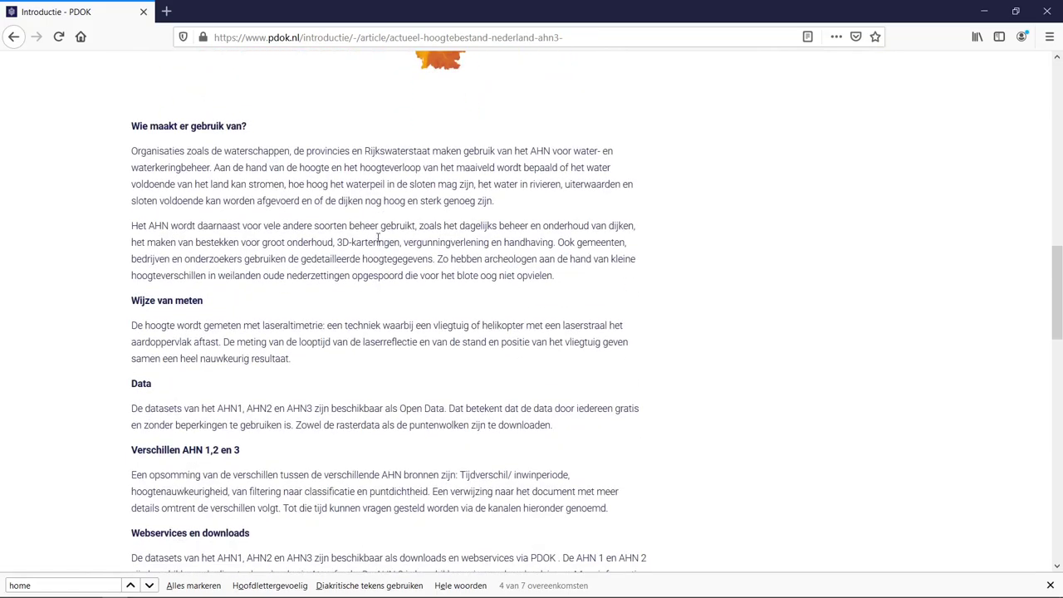
{"action": "scroll", "coordinate": [357, 247], "scroll_direction": "down", "scroll_amount": 6}
{"action": "scroll", "coordinate": [349, 249], "scroll_direction": "down", "scroll_amount": 5}
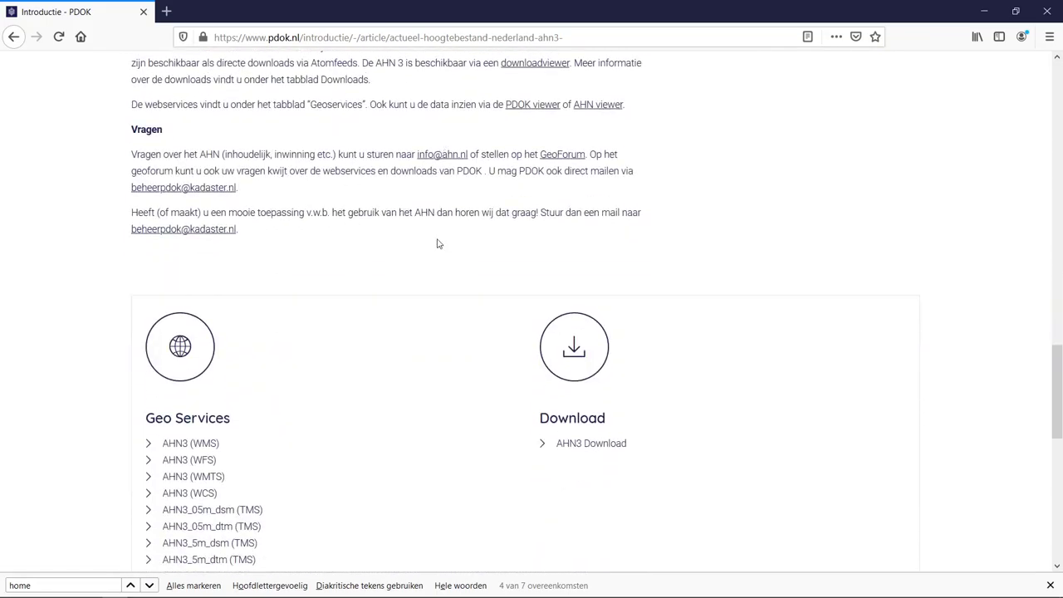
{"action": "scroll", "coordinate": [444, 230], "scroll_direction": "down", "scroll_amount": 2}
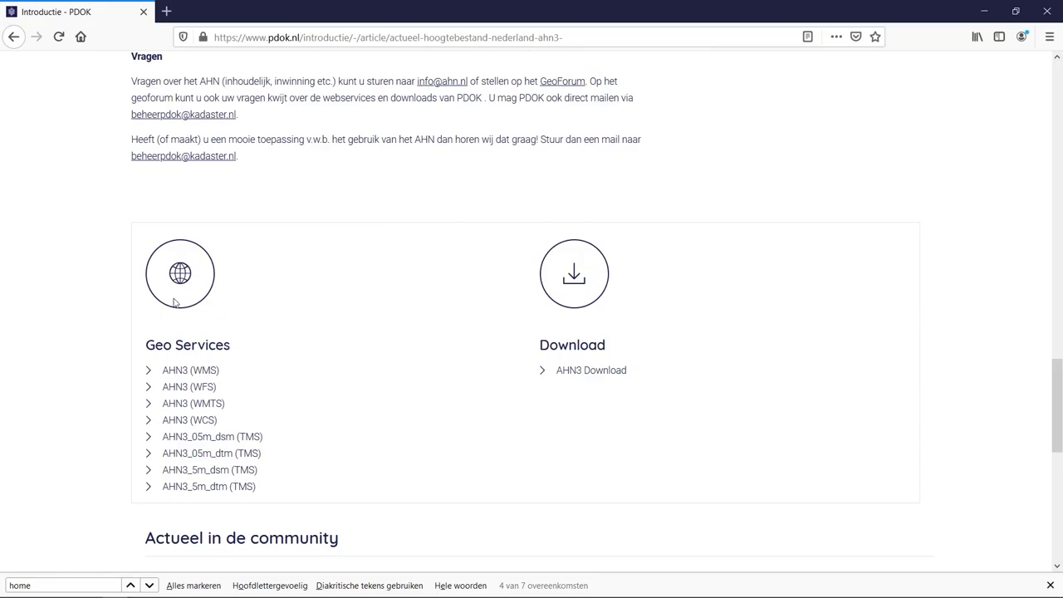
{"action": "left_click", "coordinate": [206, 375]}
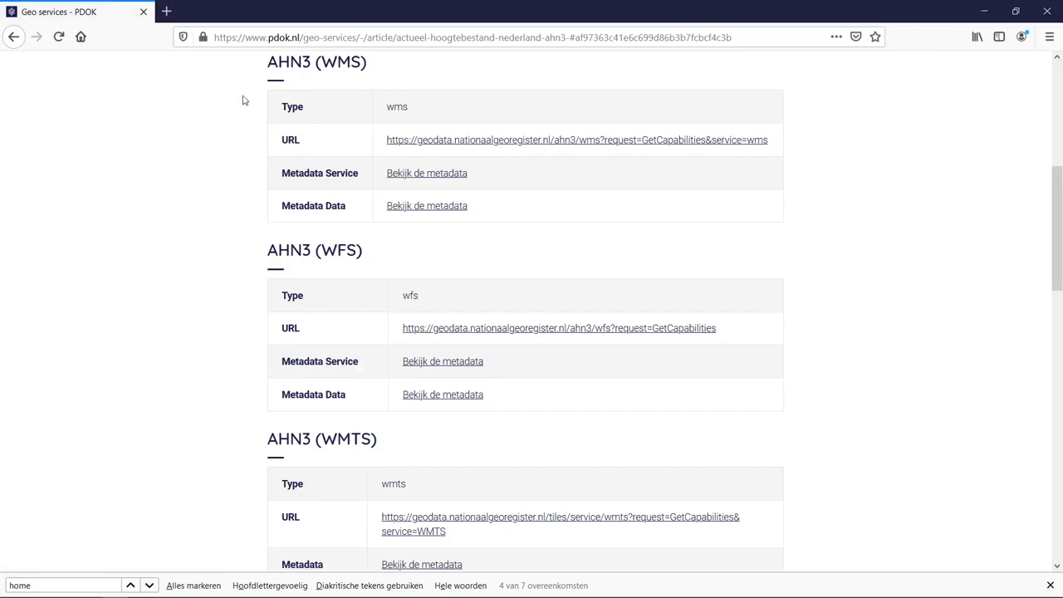
- Copy the GetCapabilities URL of the AHN3 (WMS) service
{"action": "left_click_drag", "start_coordinate": [268, 63], "coordinate": [378, 74]}
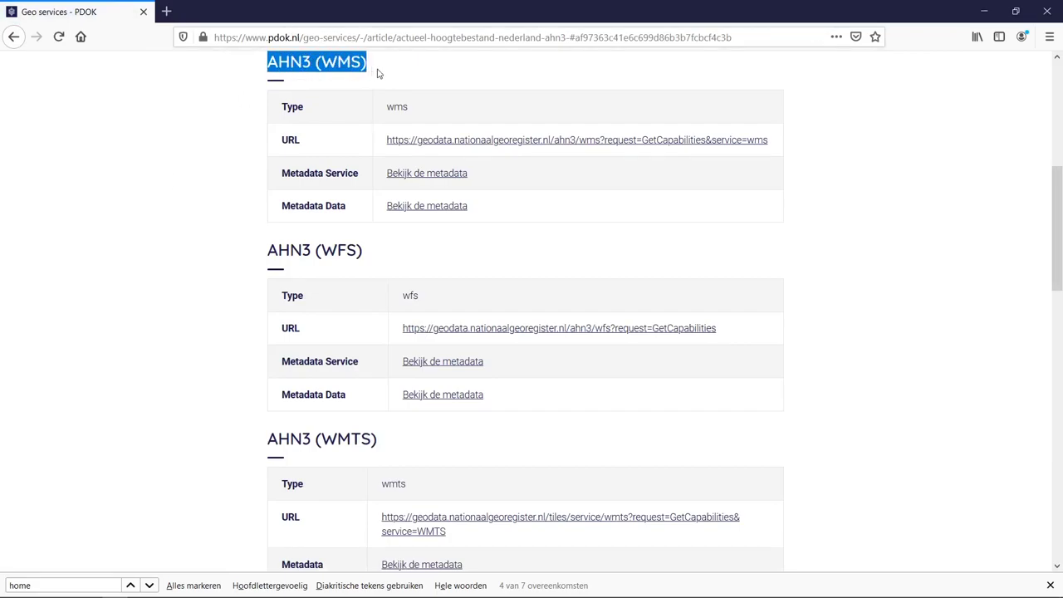
{"action": "left_click", "coordinate": [470, 118]}
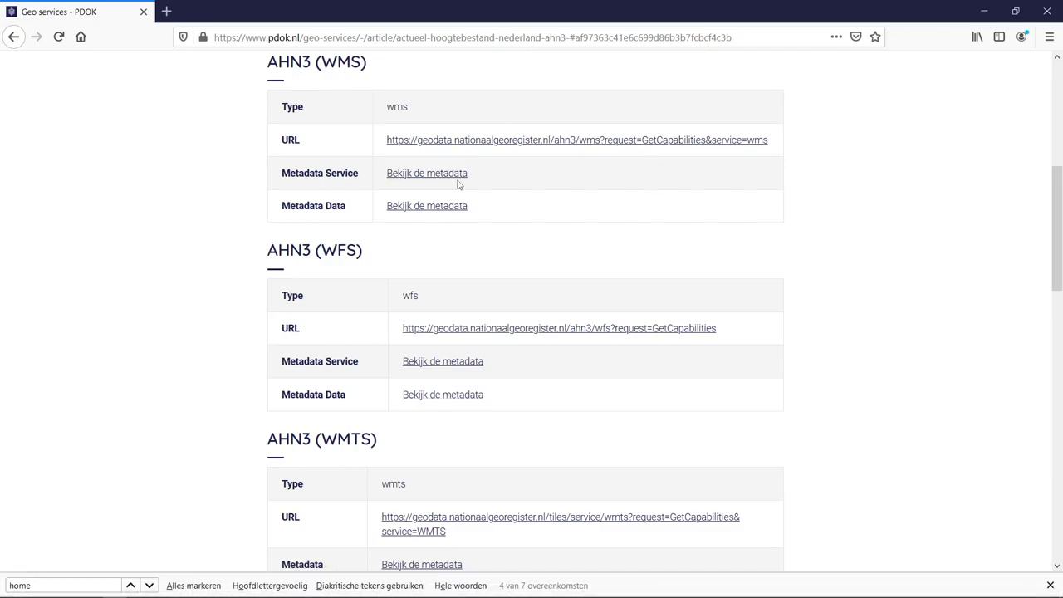
{"action": "right_click", "coordinate": [669, 148]}
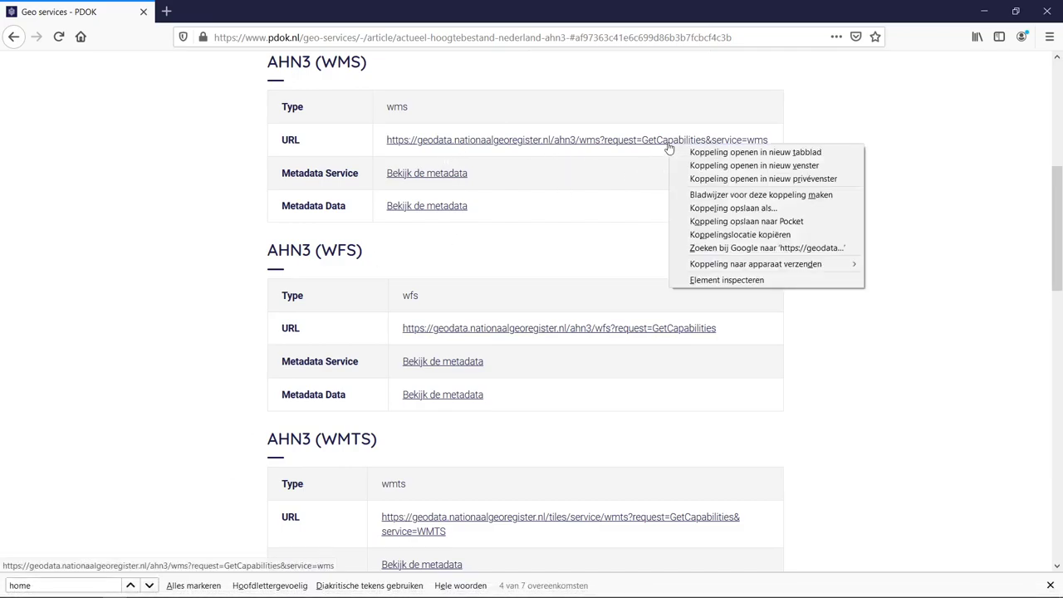
{"action": "left_click", "coordinate": [763, 236]}
- Switch to QGIS, collapse the F:\ drive among the data sources and select the WMS/WMTS source
{"action": "mouse_move", "coordinate": [87, 590]}
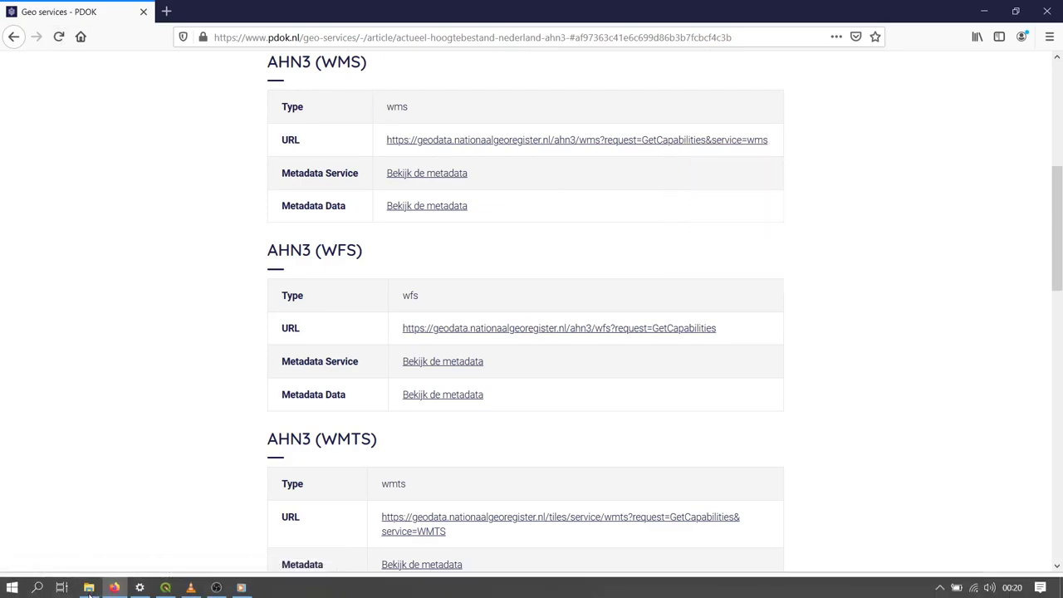
{"action": "left_click", "coordinate": [167, 590]}
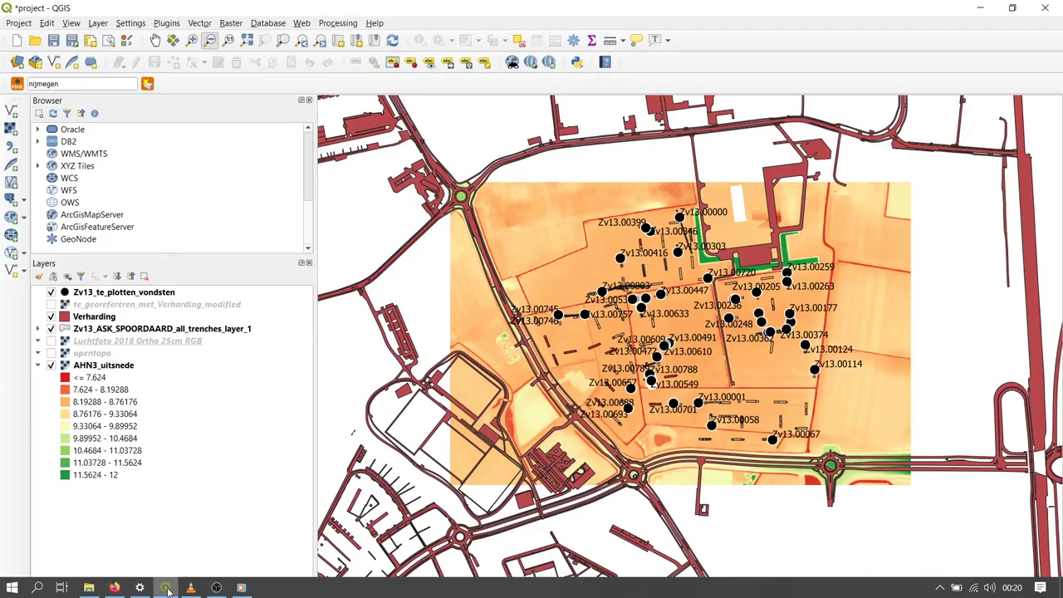
{"action": "scroll", "coordinate": [273, 208], "scroll_direction": "up", "scroll_amount": 10}
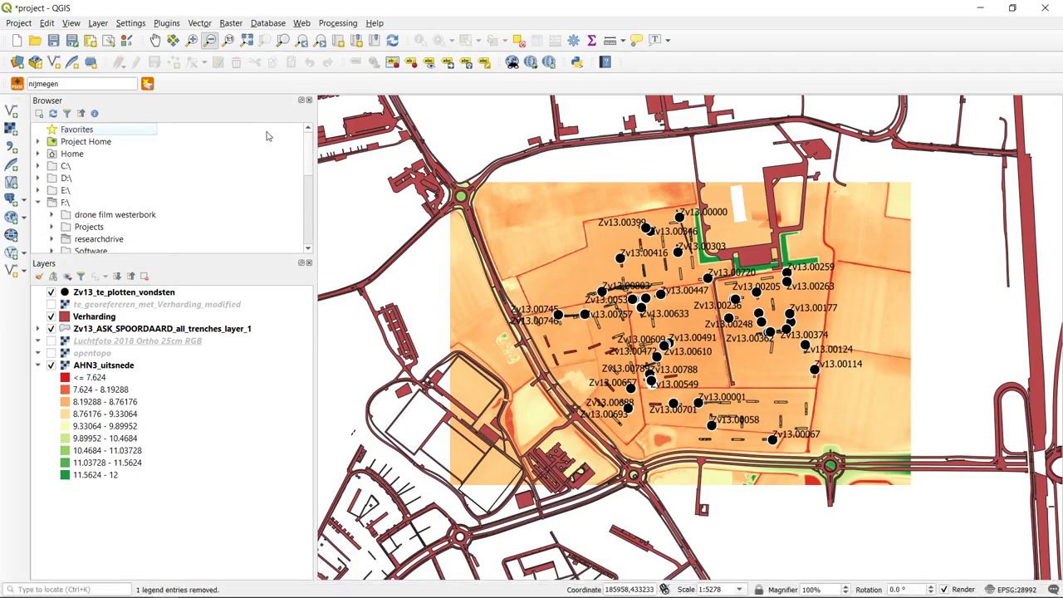
{"action": "left_click", "coordinate": [38, 203]}
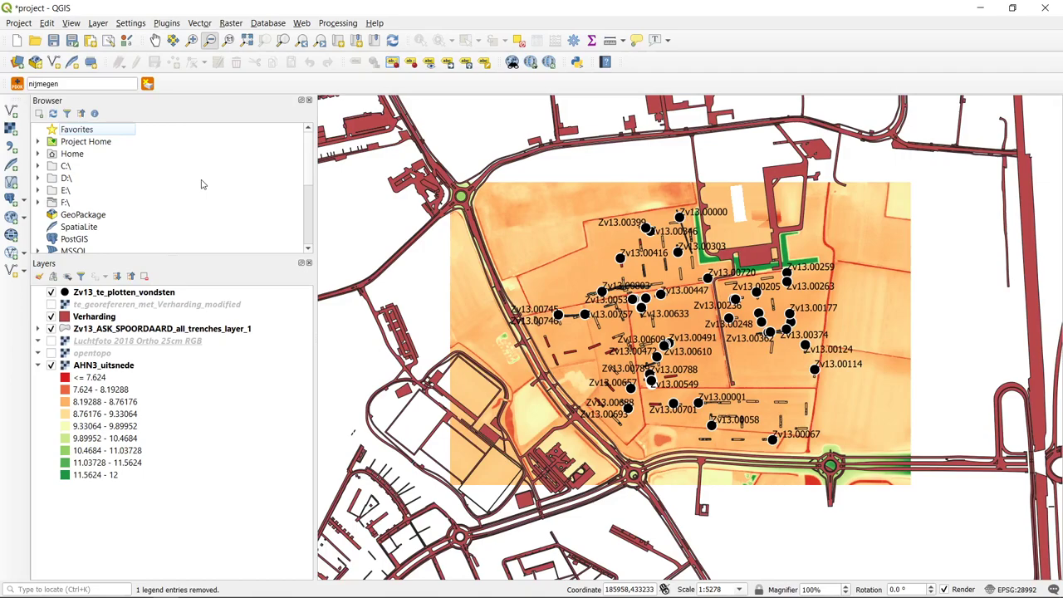
{"action": "scroll", "coordinate": [204, 184], "scroll_direction": "down", "scroll_amount": 2}
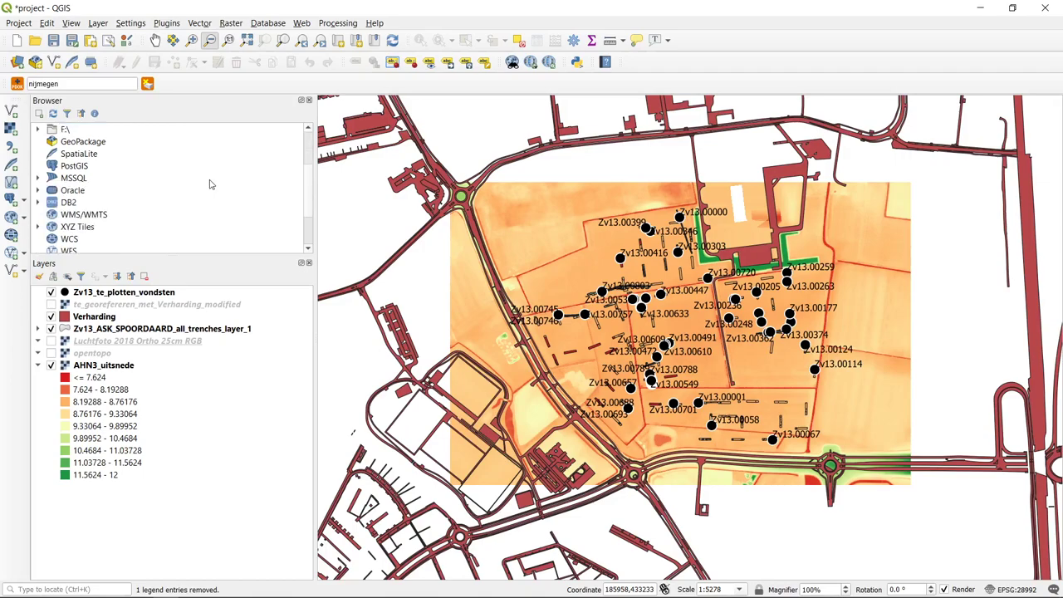
{"action": "scroll", "coordinate": [73, 179], "scroll_direction": "down", "scroll_amount": 1}
{"action": "left_click", "coordinate": [87, 179]}
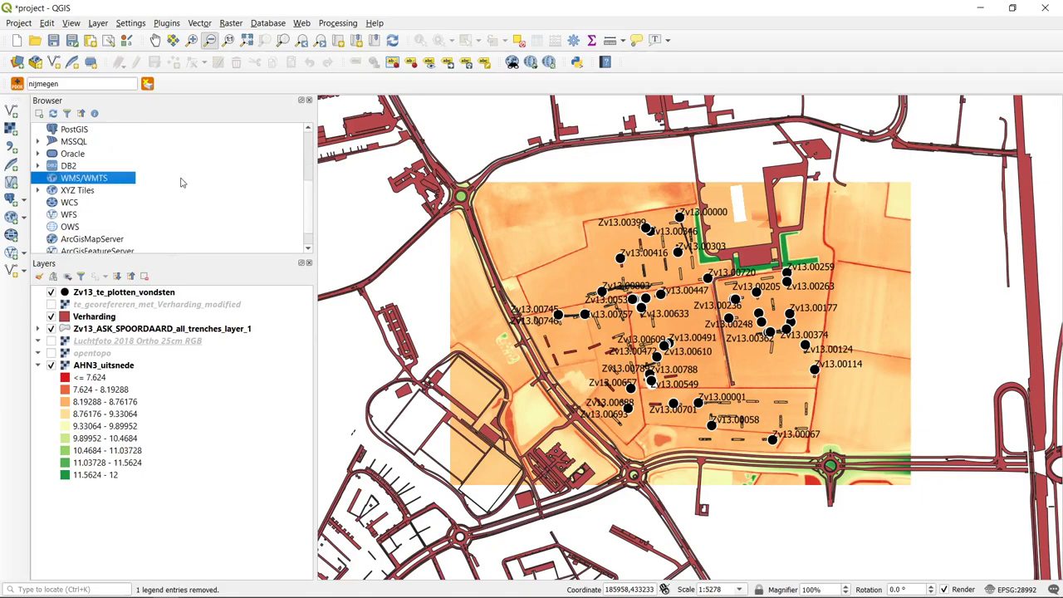
- Create a WMS/WMTS connection named ahn3_wms with the copied AHN3 service URL
{"action": "right_click", "coordinate": [95, 179]}
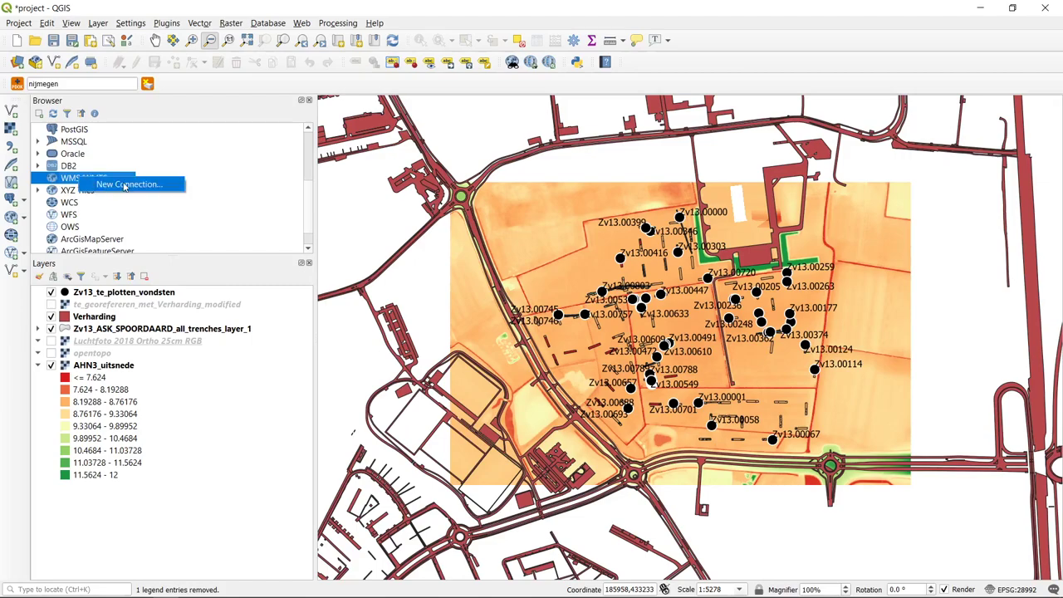
{"action": "left_click", "coordinate": [129, 184]}
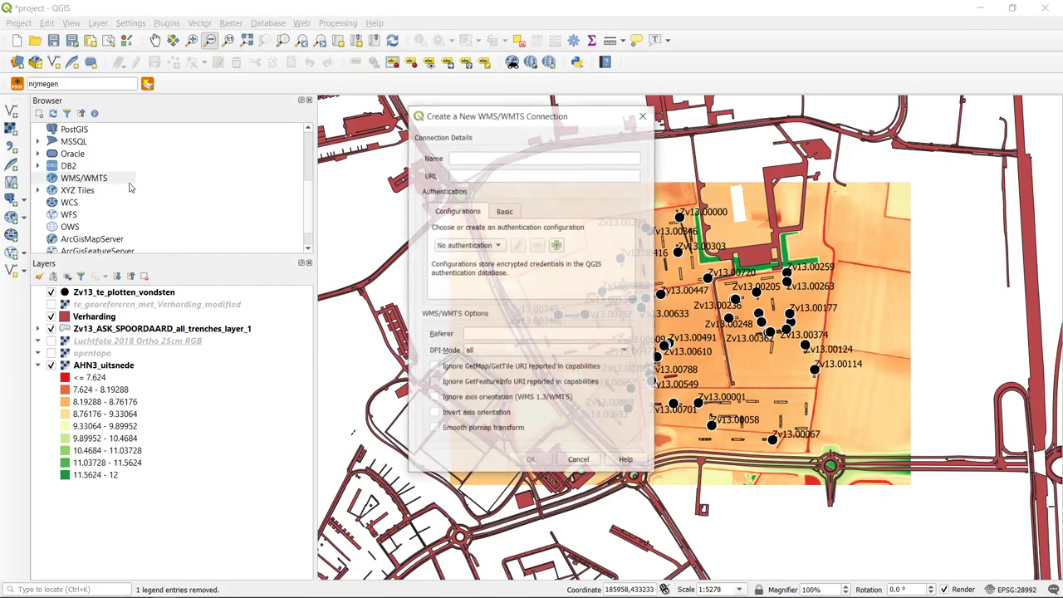
{"action": "left_click", "coordinate": [531, 160]}
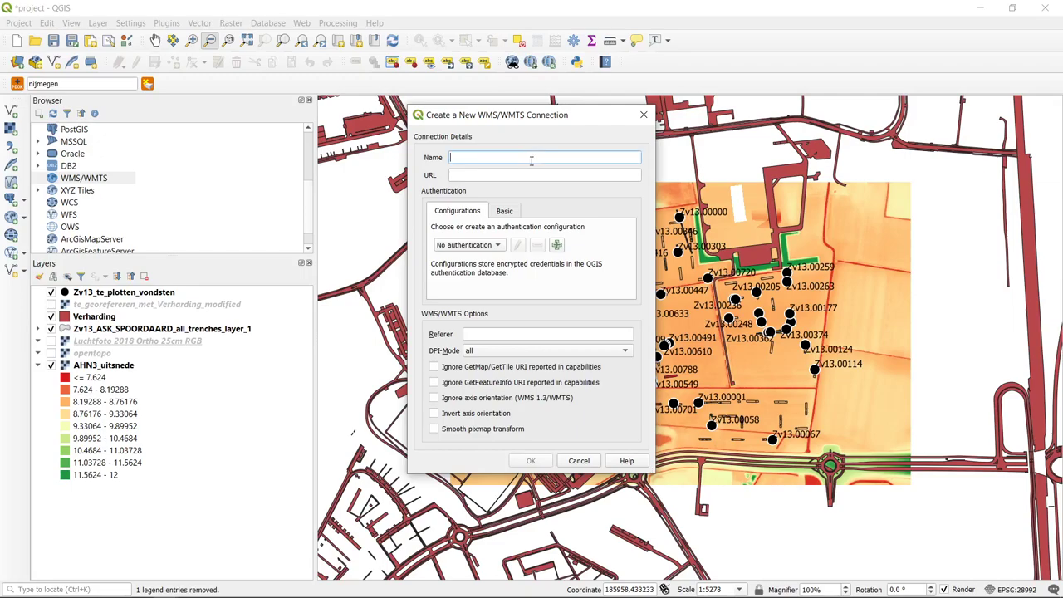
{"action": "type", "text": "ahn3_wms"}
{"action": "right_click", "coordinate": [506, 176]}
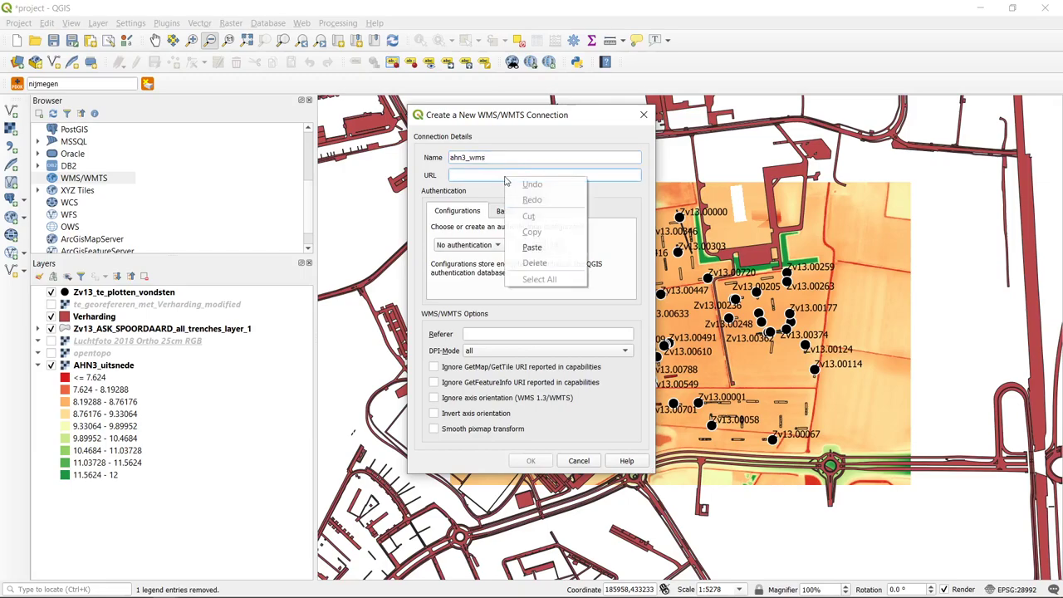
{"action": "left_click", "coordinate": [561, 248]}
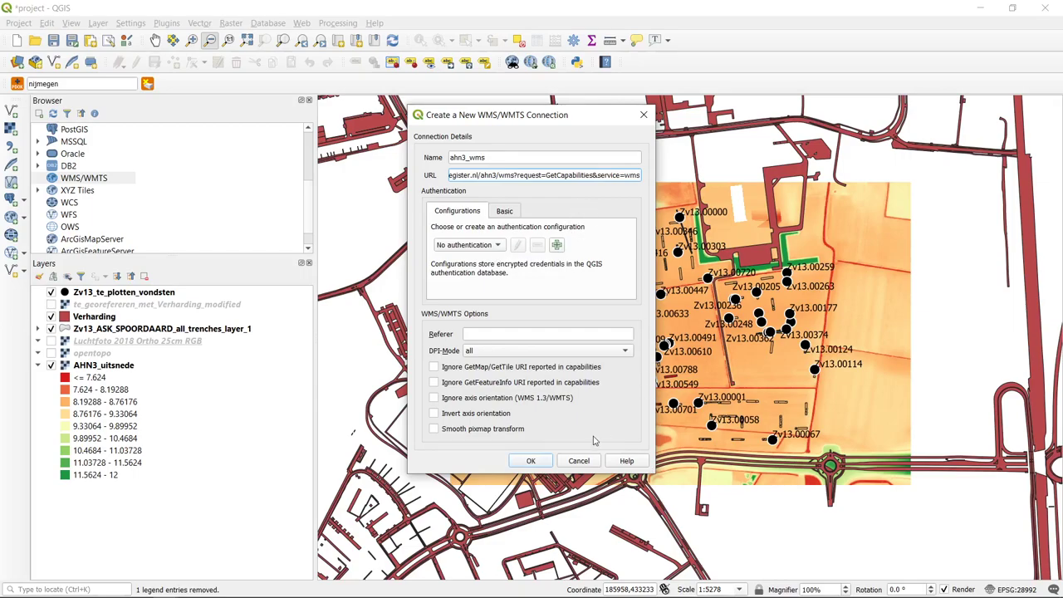
{"action": "left_click", "coordinate": [533, 463]}
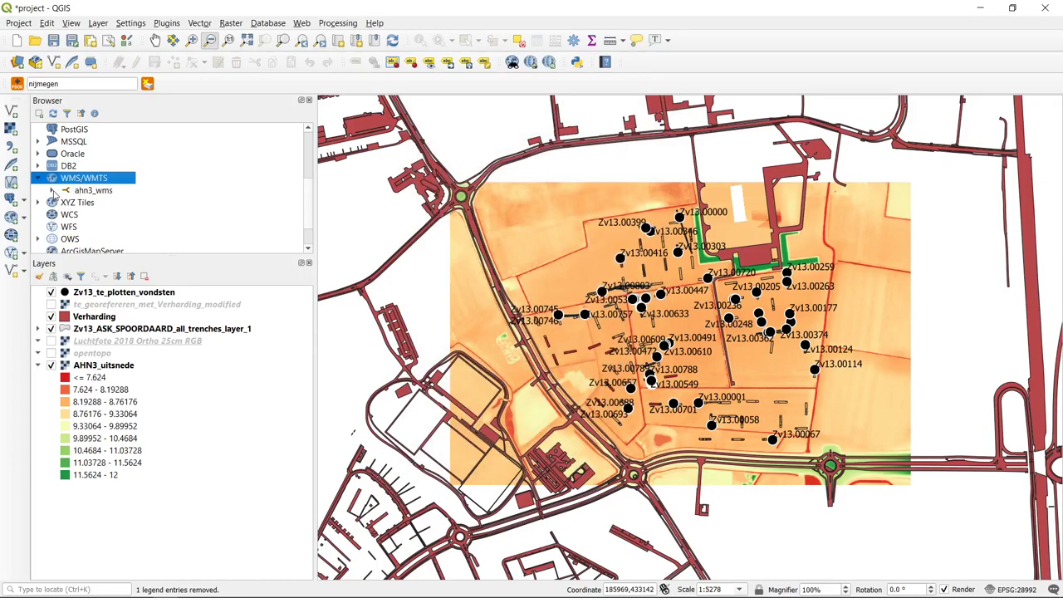
- Add the ahn3_05m_dtm layer from the ahn3_wms connection below the trenches layer and collapse its legend
{"action": "left_click", "coordinate": [53, 191]}
{"action": "left_click", "coordinate": [66, 203]}
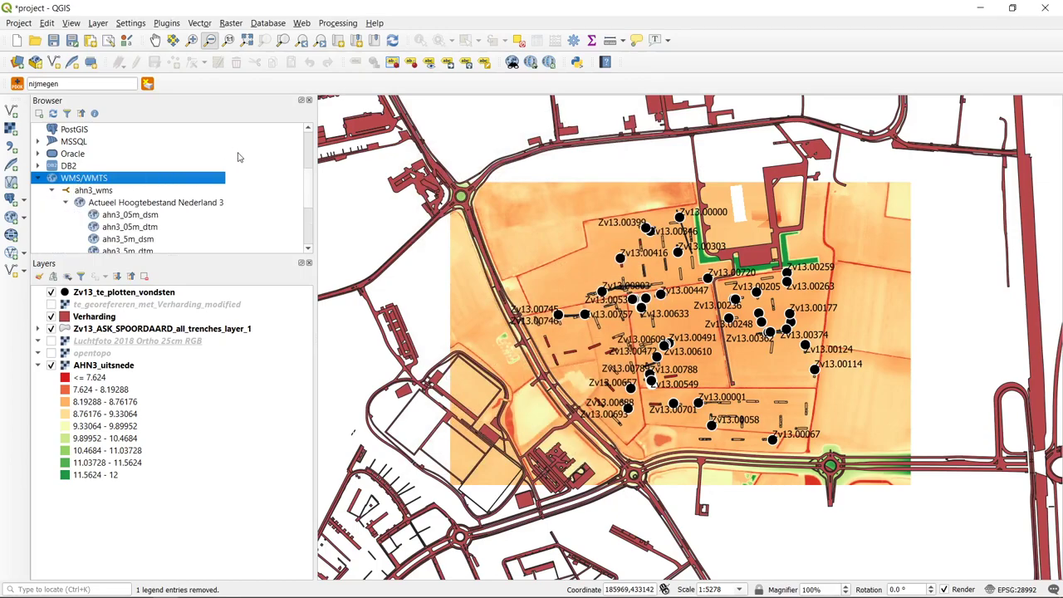
{"action": "scroll", "coordinate": [238, 157], "scroll_direction": "down", "scroll_amount": 1}
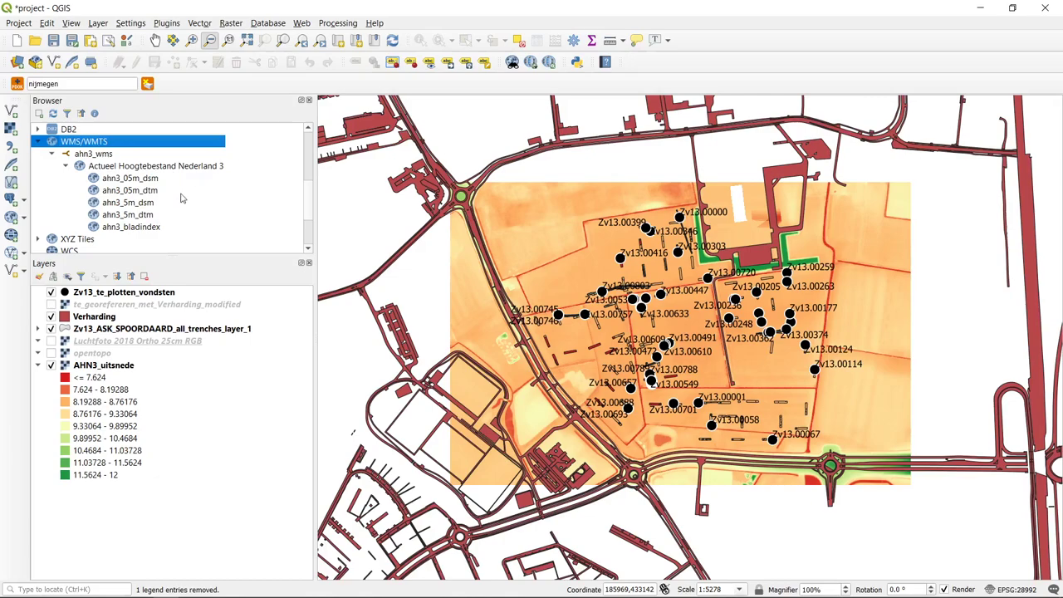
{"action": "left_click", "coordinate": [121, 191]}
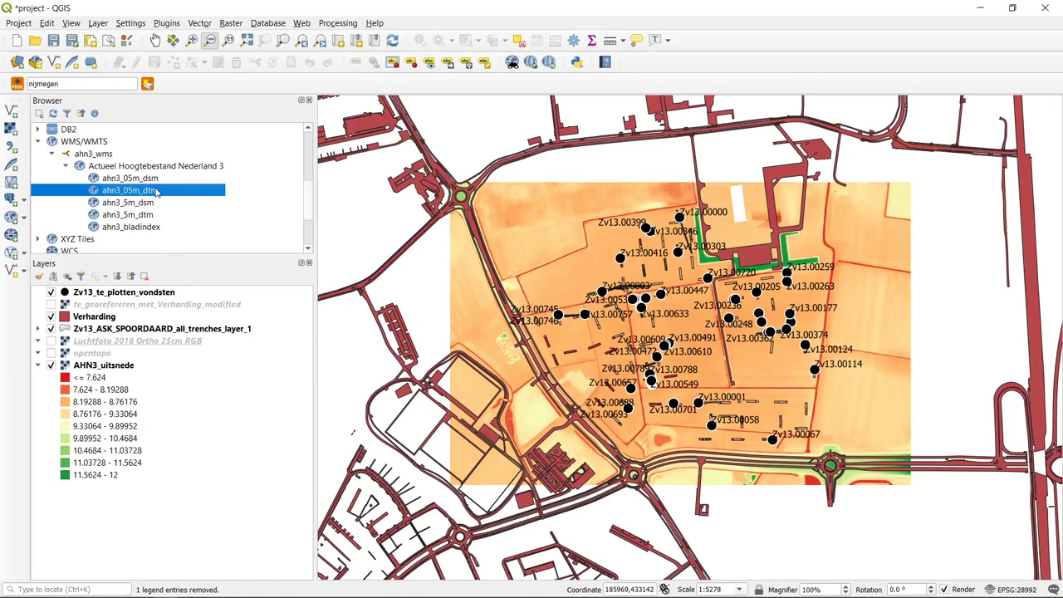
{"action": "left_click_drag", "start_coordinate": [156, 191], "coordinate": [174, 362]}
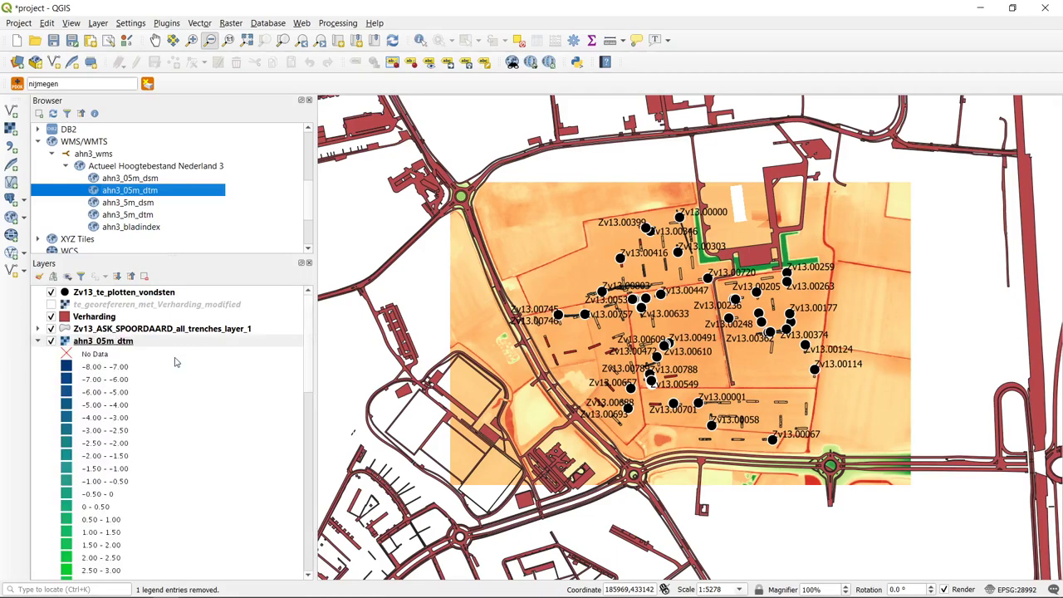
{"action": "left_click", "coordinate": [38, 340]}
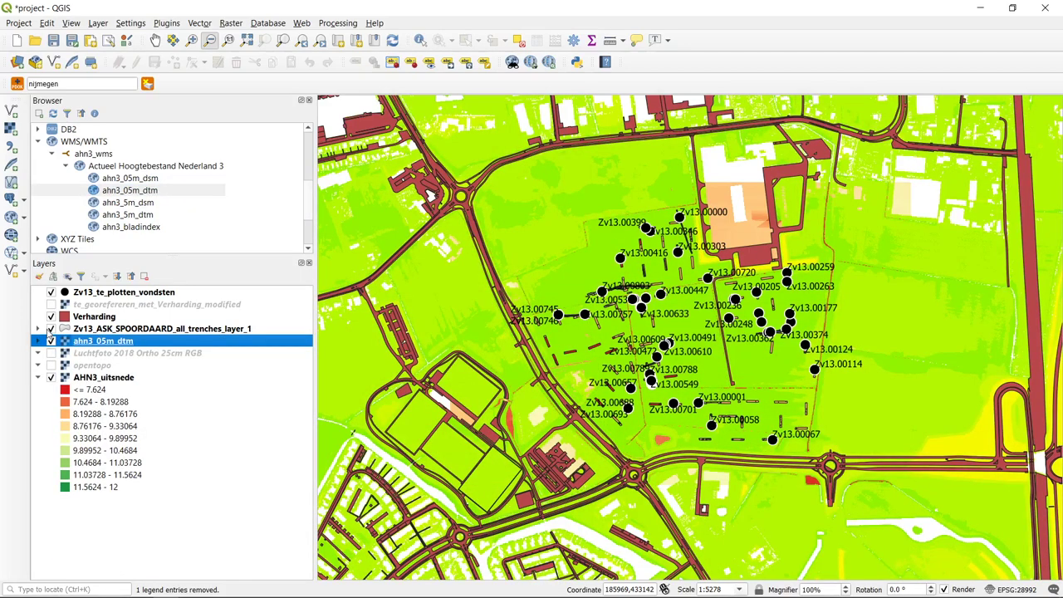
- Hide the Zv13_ASK_SPOORDAARD_all_trenches_layer_1, Verharding and Zv13_te_plotten_vondsten layers, and move the collapsed AHN3_uitsnede layer directly above ahn3_05m_dtm
{"action": "left_click", "coordinate": [50, 329]}
{"action": "left_click", "coordinate": [51, 317]}
{"action": "left_click", "coordinate": [51, 293]}
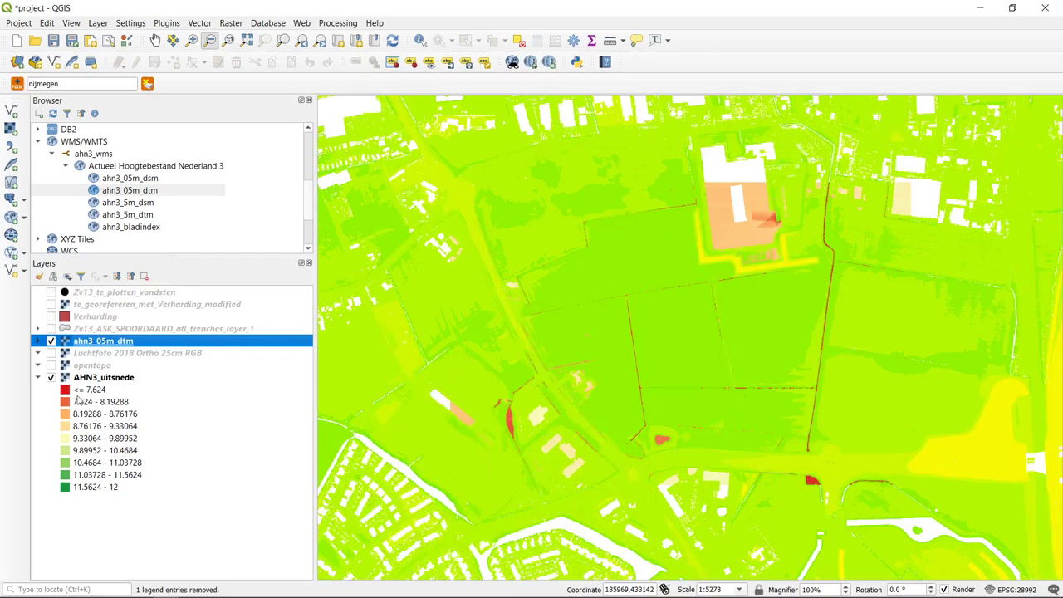
{"action": "left_click", "coordinate": [39, 377]}
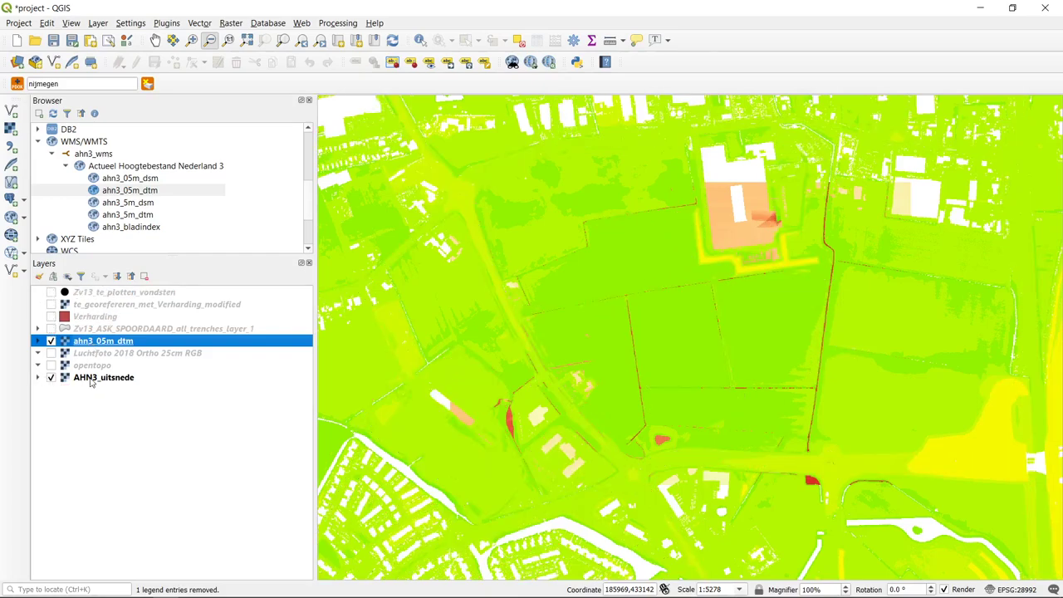
{"action": "left_click_drag", "start_coordinate": [95, 379], "coordinate": [112, 342]}
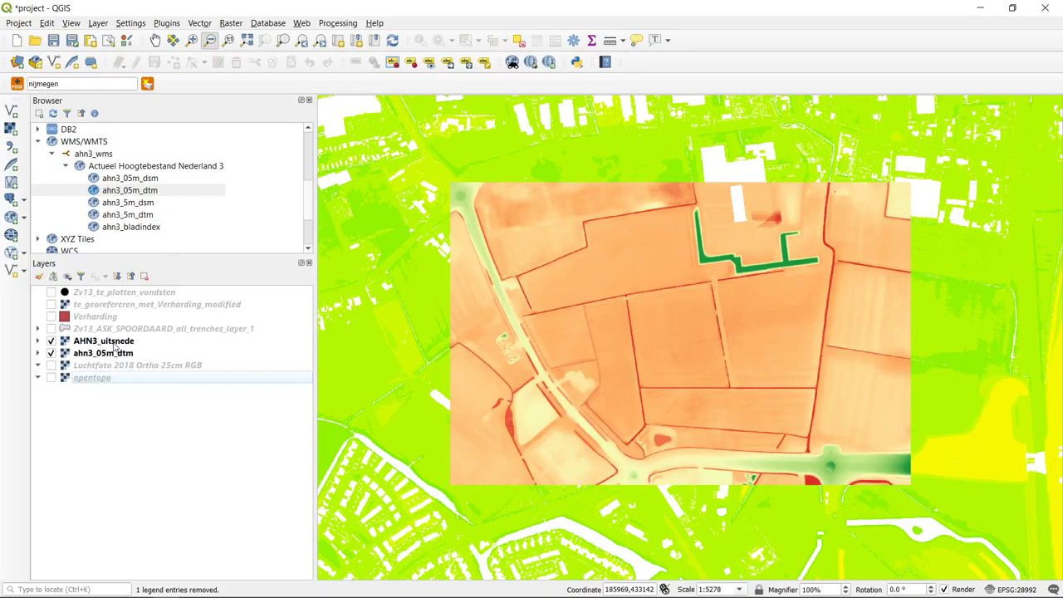
- Compare AHN3_uitsnede with its surroundings in ahn3_05m_dtm, then view the full extent of ahn3_05m_dtm
{"action": "left_click", "coordinate": [615, 326]}
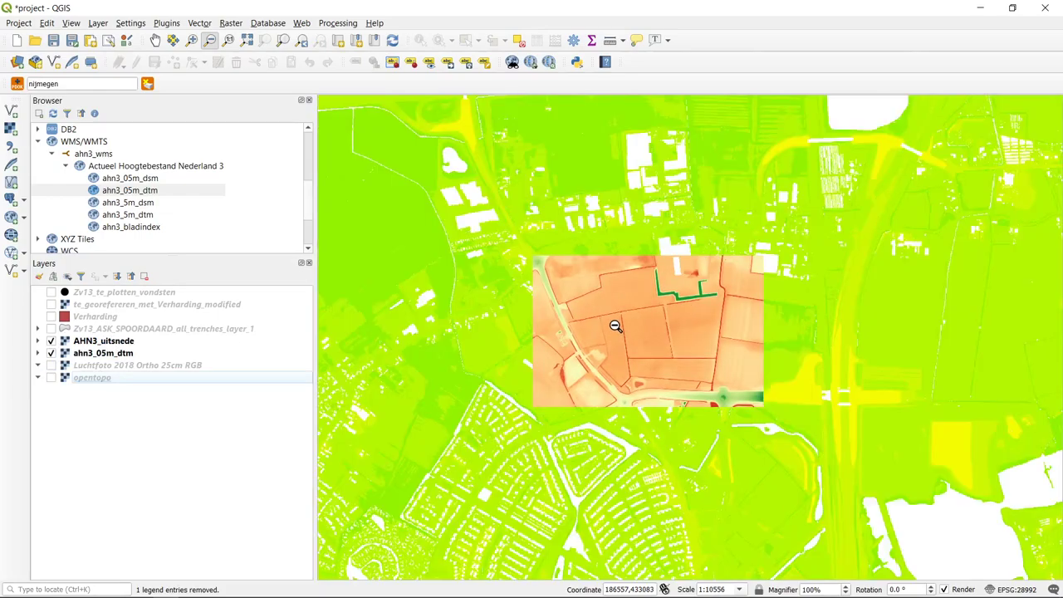
{"action": "left_click", "coordinate": [615, 326]}
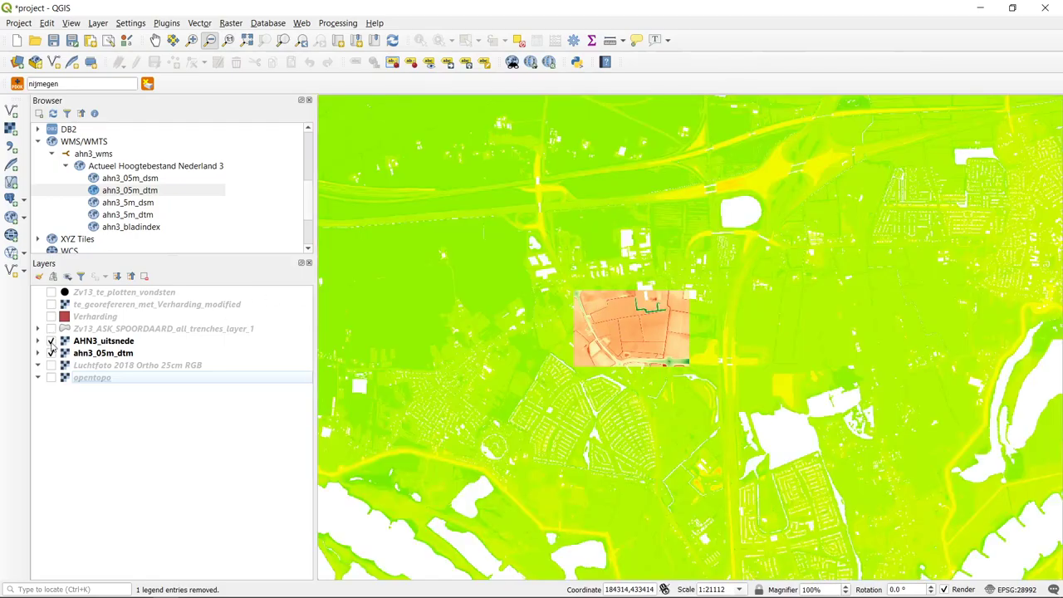
{"action": "left_click", "coordinate": [103, 353]}
{"action": "right_click", "coordinate": [108, 355]}
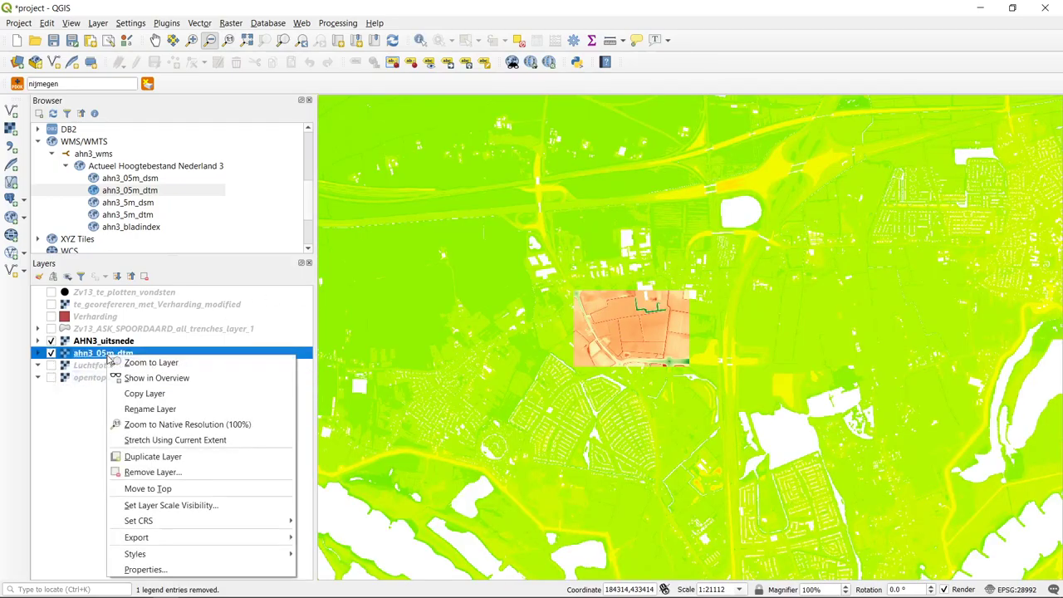
{"action": "left_click", "coordinate": [150, 362]}
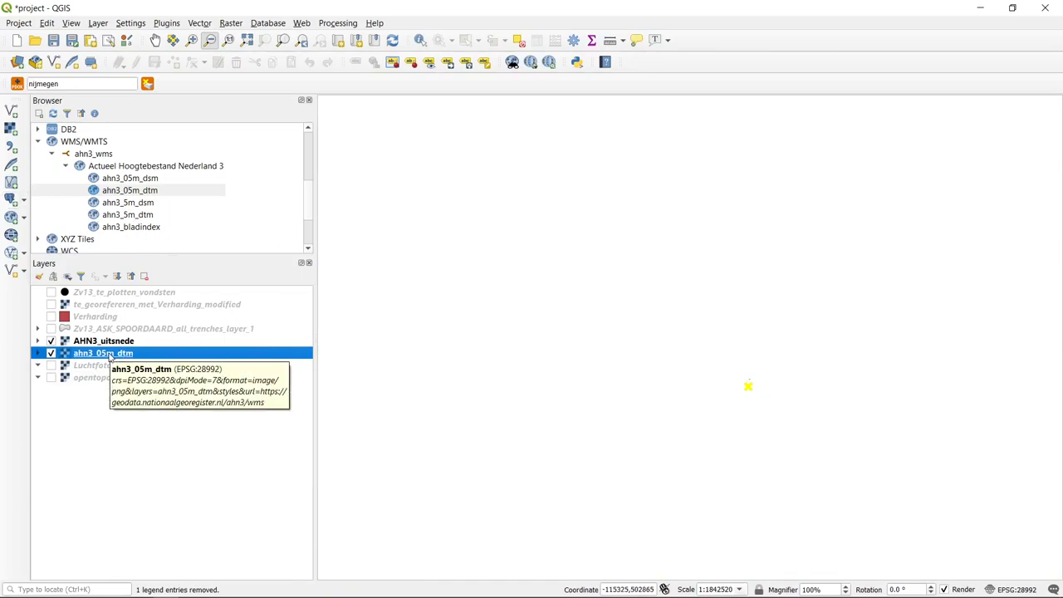
- Return to the extent of AHN3_uitsnede and examine how ahn3_05m_dtm renders around it at smaller scales
{"action": "right_click", "coordinate": [87, 341]}
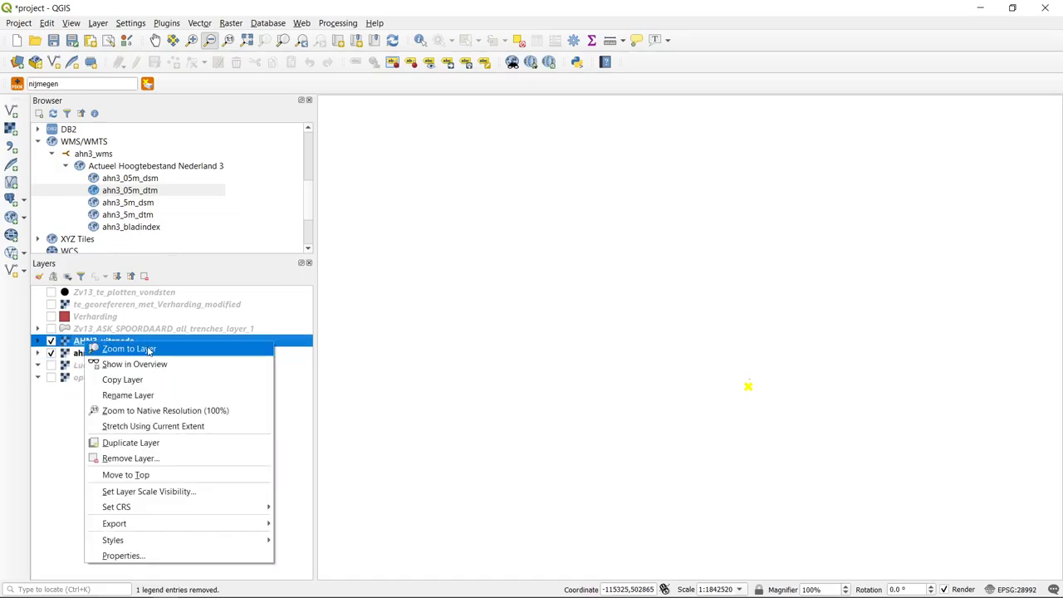
{"action": "left_click", "coordinate": [124, 349]}
{"action": "left_click", "coordinate": [632, 318]}
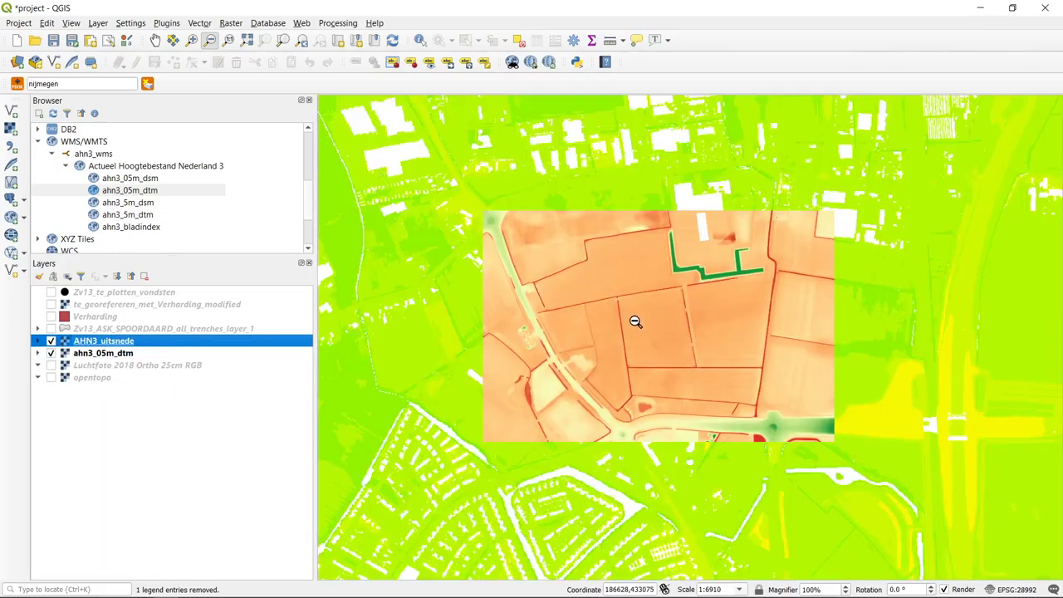
{"action": "left_click", "coordinate": [636, 322]}
{"action": "left_click", "coordinate": [637, 320]}
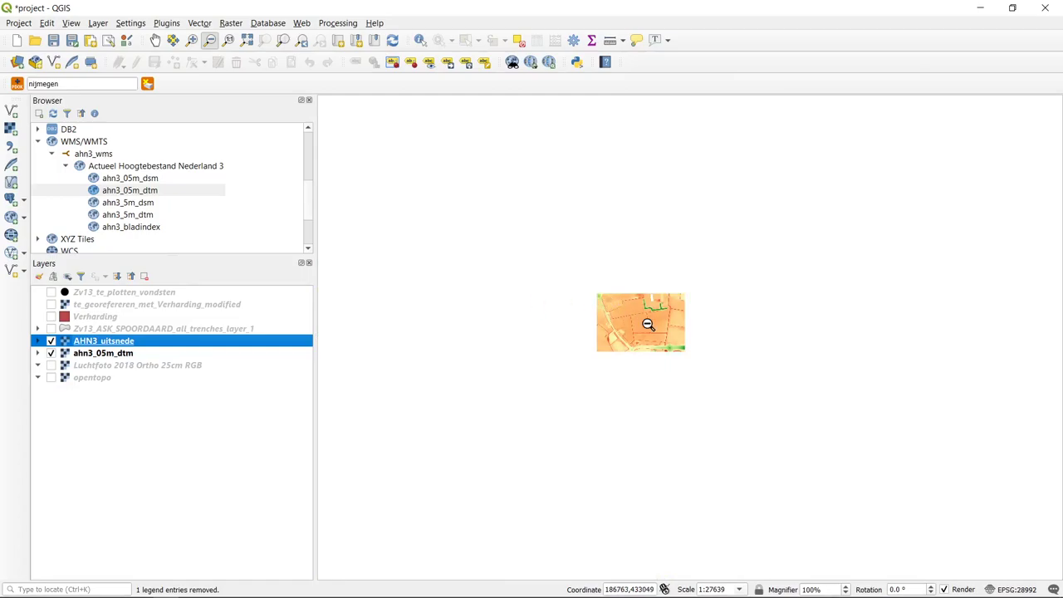
{"action": "scroll", "coordinate": [612, 353], "scroll_direction": "up", "scroll_amount": 1}
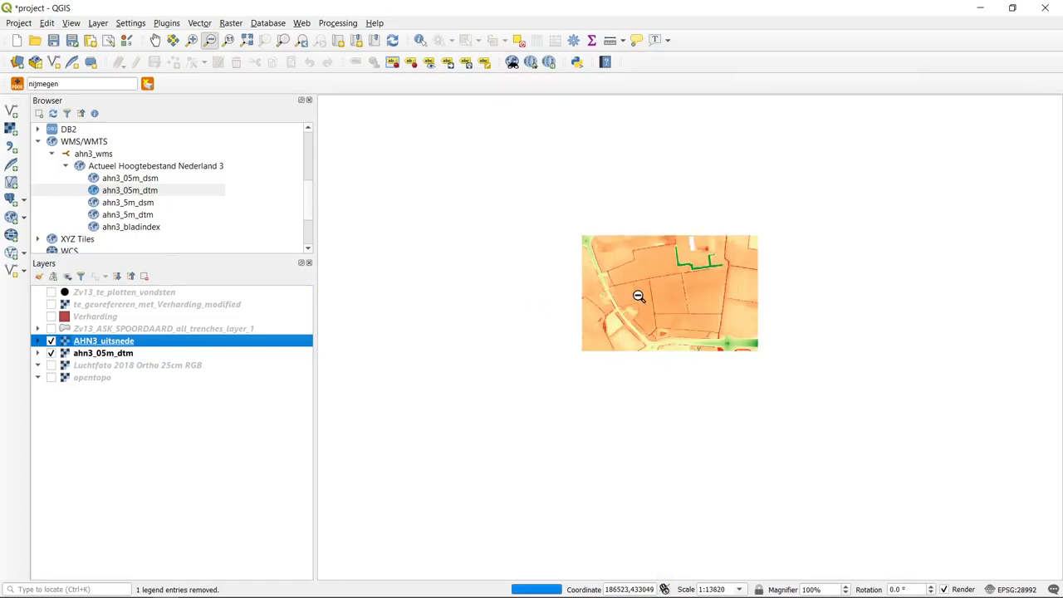
{"action": "scroll", "coordinate": [668, 266], "scroll_direction": "up", "scroll_amount": 1}
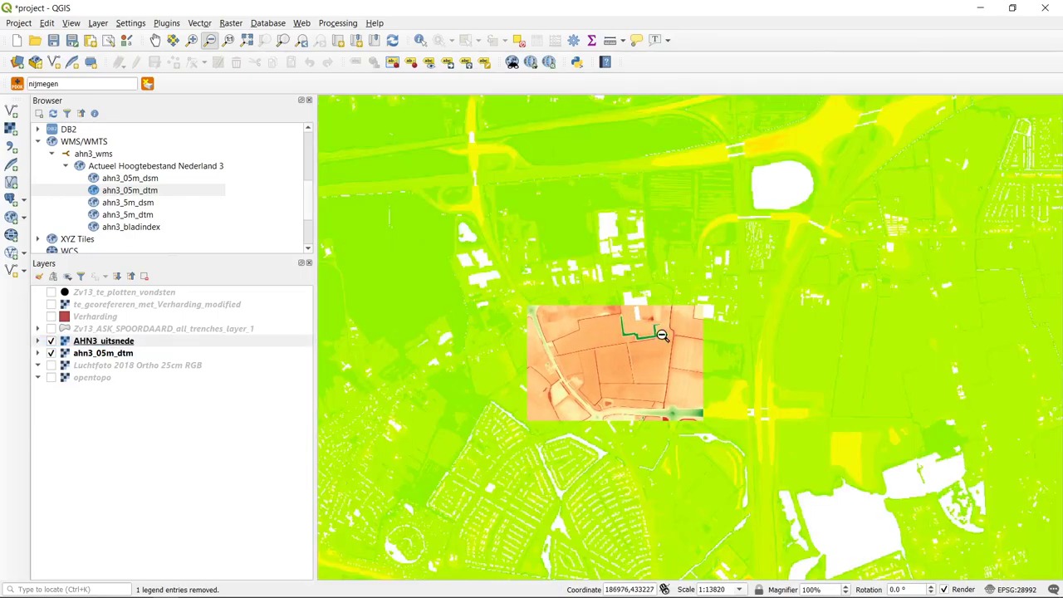
{"action": "scroll", "coordinate": [677, 312], "scroll_direction": "down", "scroll_amount": 1}
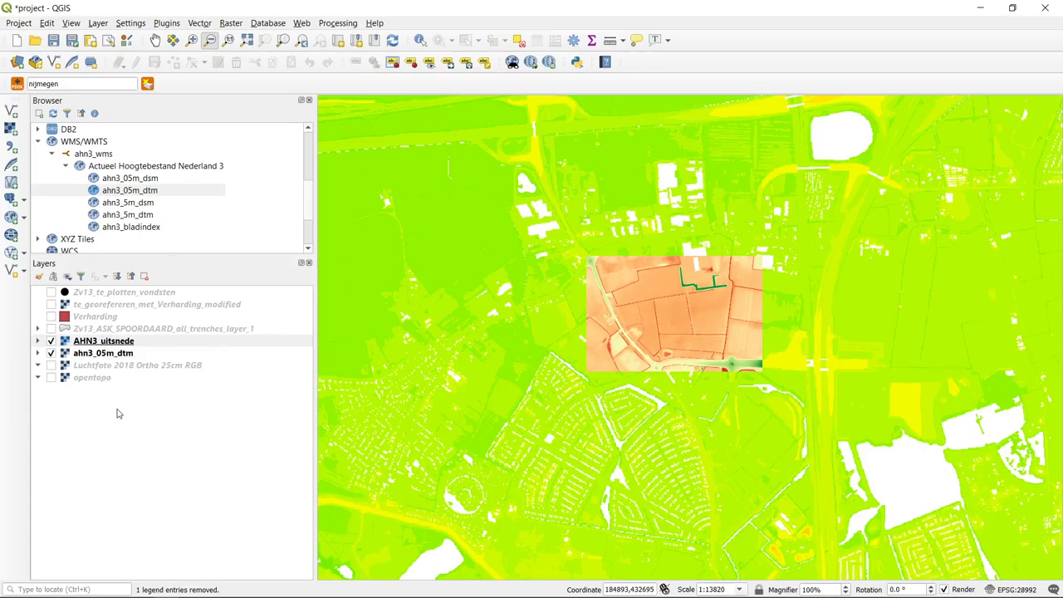
- Remove the ahn3_05m_dtm layer from the project
{"action": "right_click", "coordinate": [83, 355]}
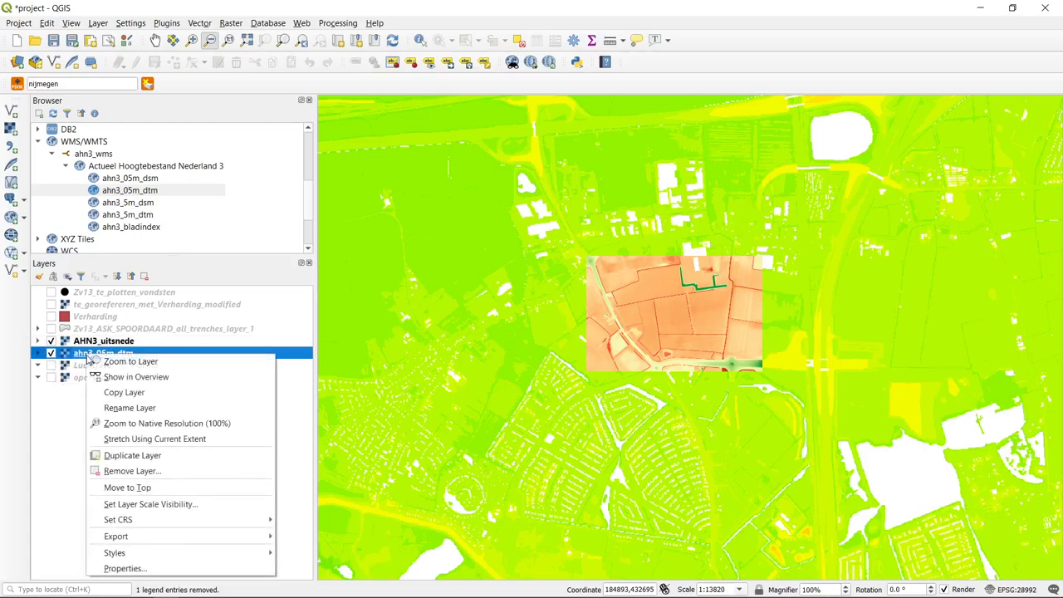
{"action": "left_click", "coordinate": [181, 471]}
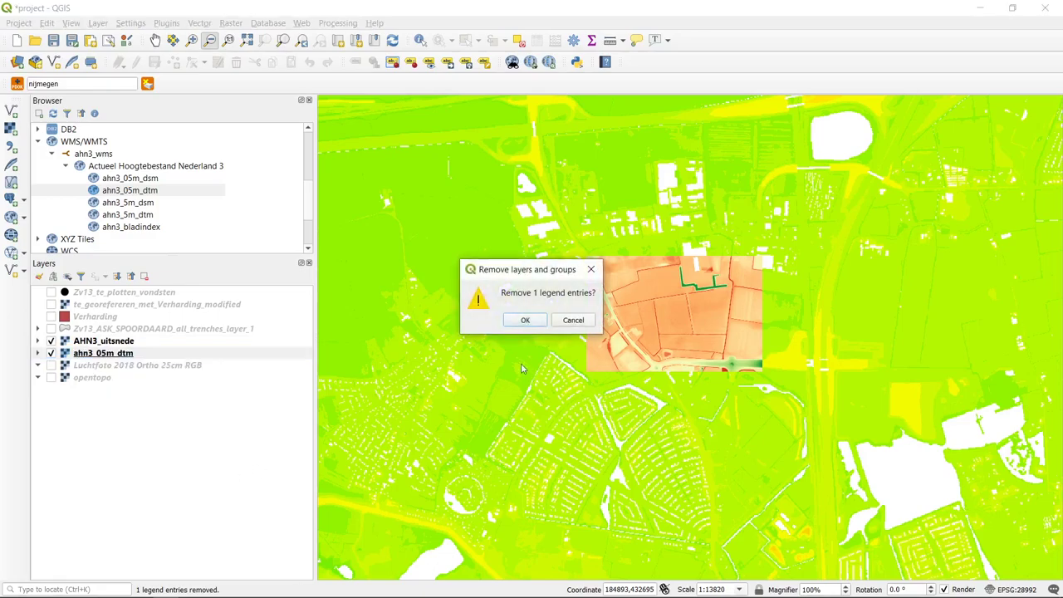
{"action": "left_click", "coordinate": [526, 321]}
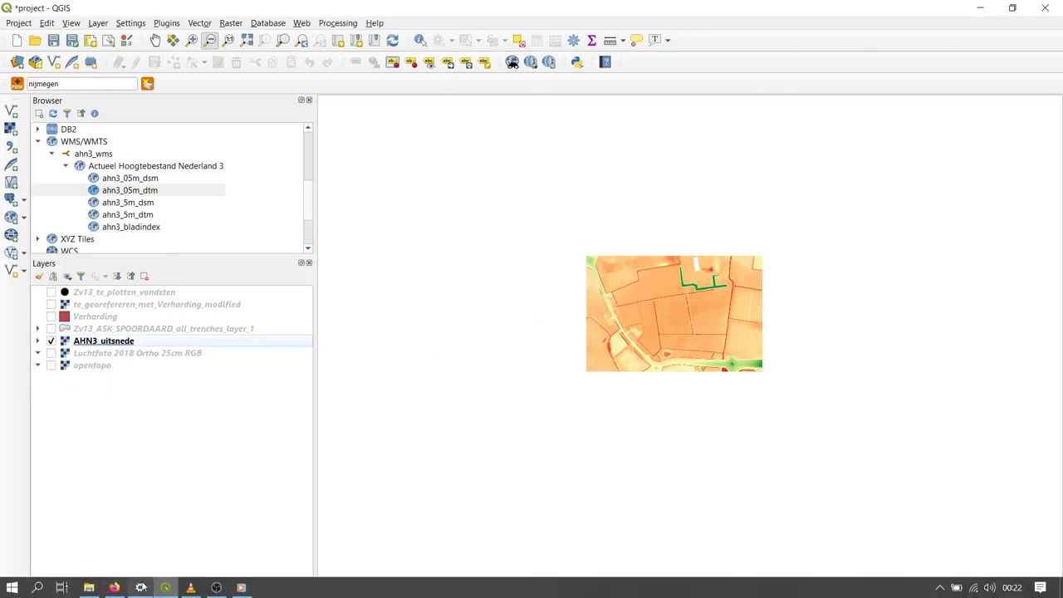
- Switch to Firefox and open the AHN3 download page from the dataset's Downloads section on PDOK
{"action": "left_click", "coordinate": [115, 587]}
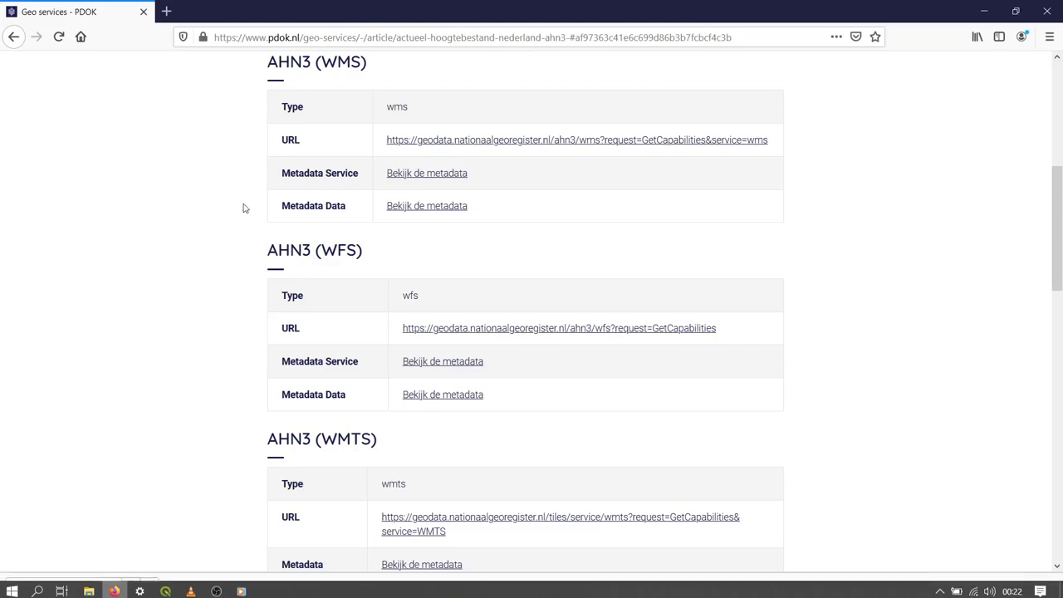
{"action": "left_click", "coordinate": [14, 37]}
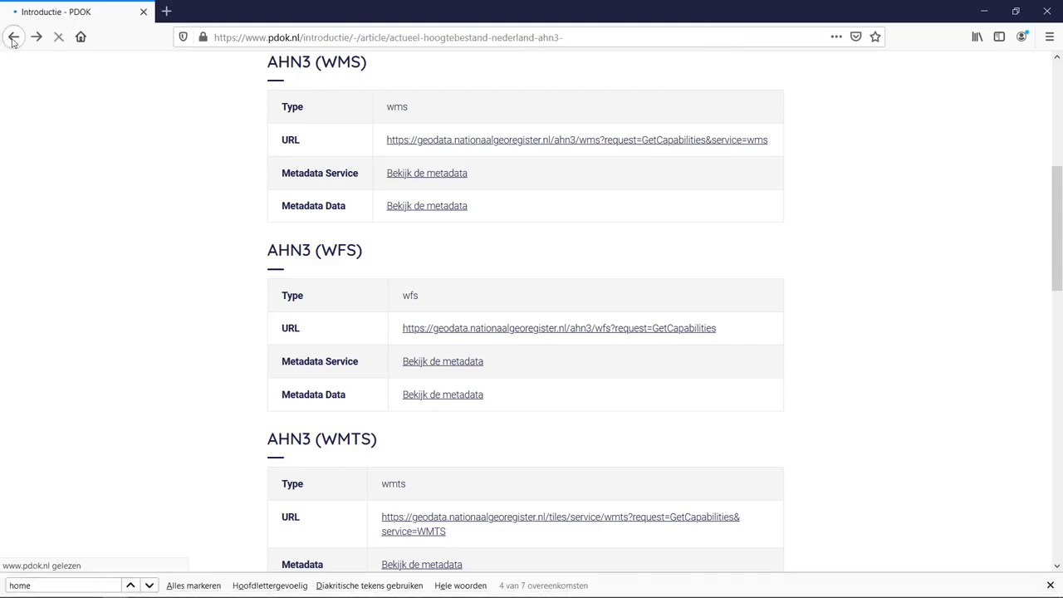
{"action": "left_click", "coordinate": [596, 372]}
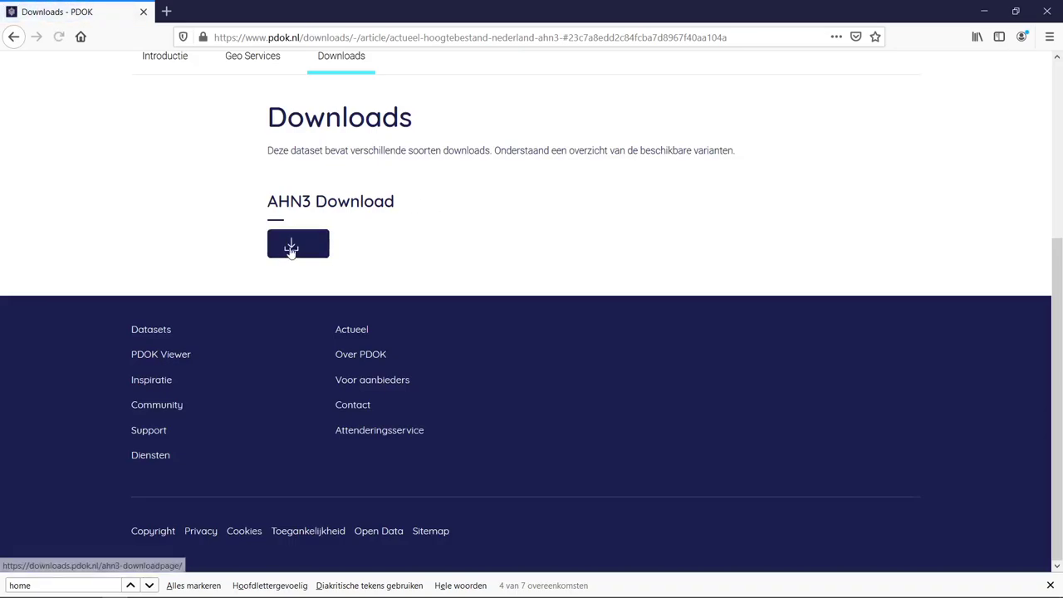
{"action": "left_click", "coordinate": [292, 246]}
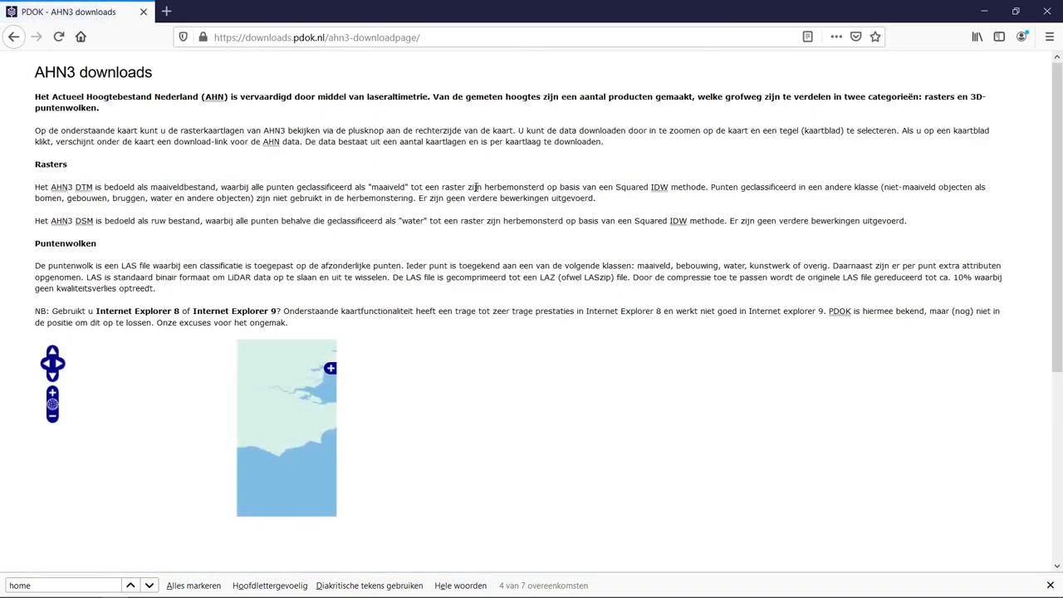
- Reload the AHN3 downloads page to redraw its incomplete map
{"action": "scroll", "coordinate": [477, 187], "scroll_direction": "down", "scroll_amount": 3}
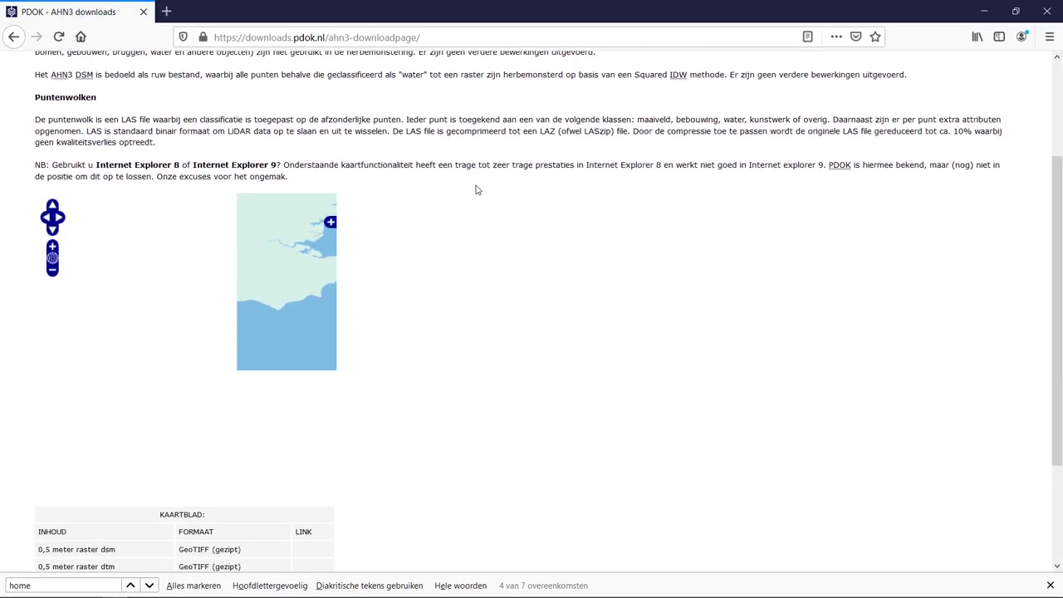
{"action": "left_click", "coordinate": [53, 247]}
{"action": "scroll", "coordinate": [233, 309], "scroll_direction": "up", "scroll_amount": 1}
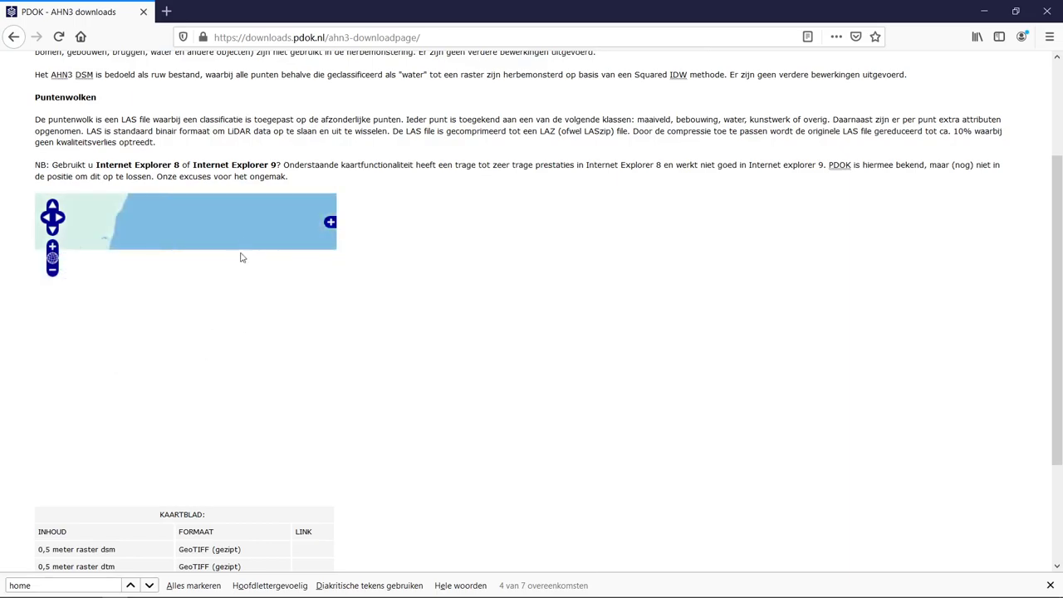
{"action": "left_click", "coordinate": [58, 37]}
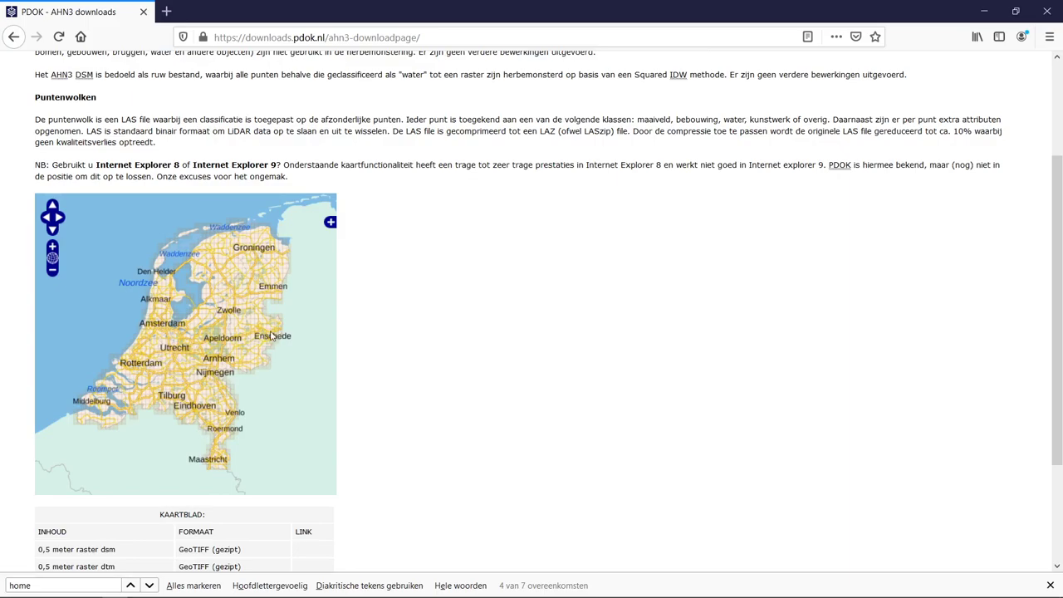
- Select map sheet 40cn2, covering Elst, Ressen and Oosterhout north of Nijmegen, on the download map
{"action": "left_click", "coordinate": [53, 248]}
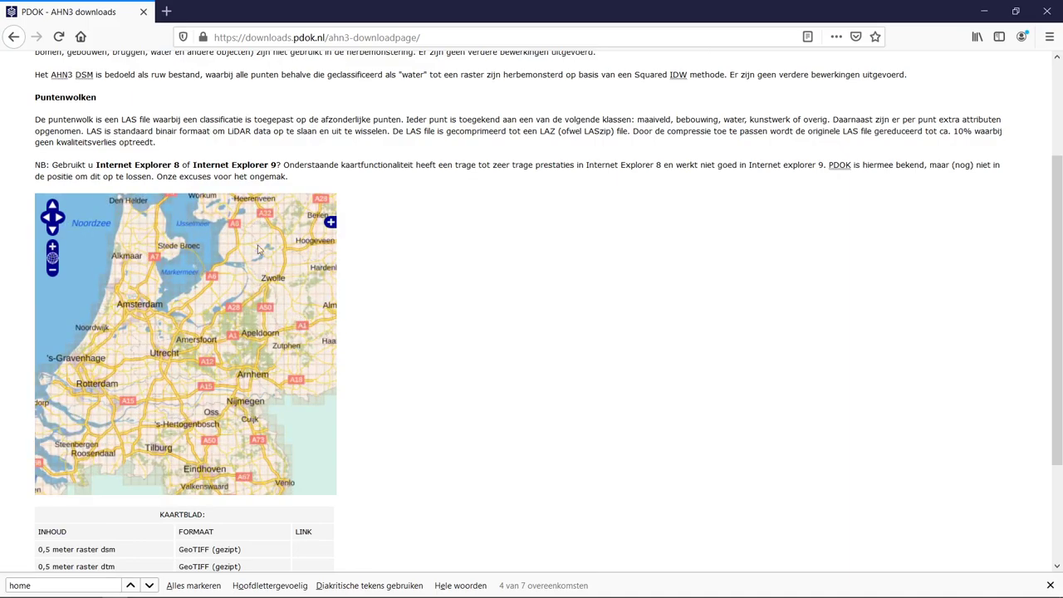
{"action": "left_click_drag", "start_coordinate": [262, 335], "coordinate": [249, 354]}
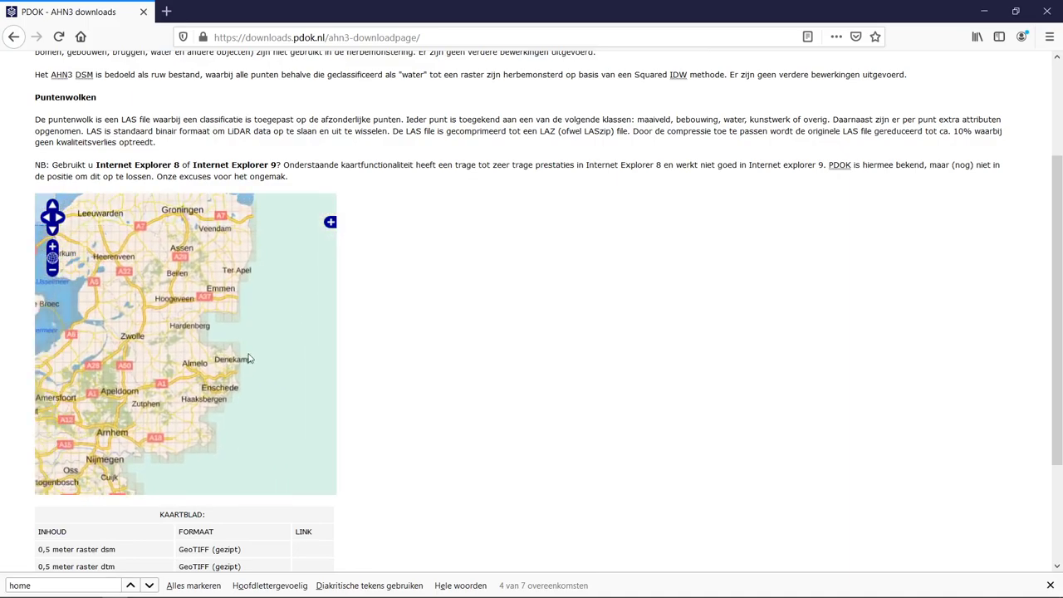
{"action": "left_click_drag", "start_coordinate": [48, 319], "coordinate": [45, 266]}
{"action": "left_click", "coordinate": [51, 249]}
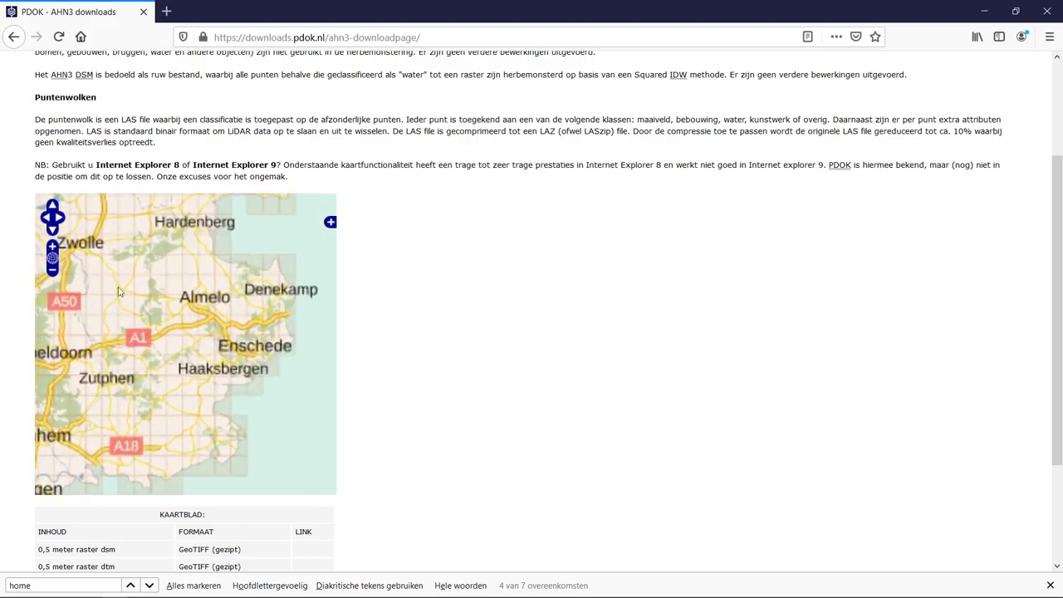
{"action": "left_click_drag", "start_coordinate": [158, 275], "coordinate": [186, 270]}
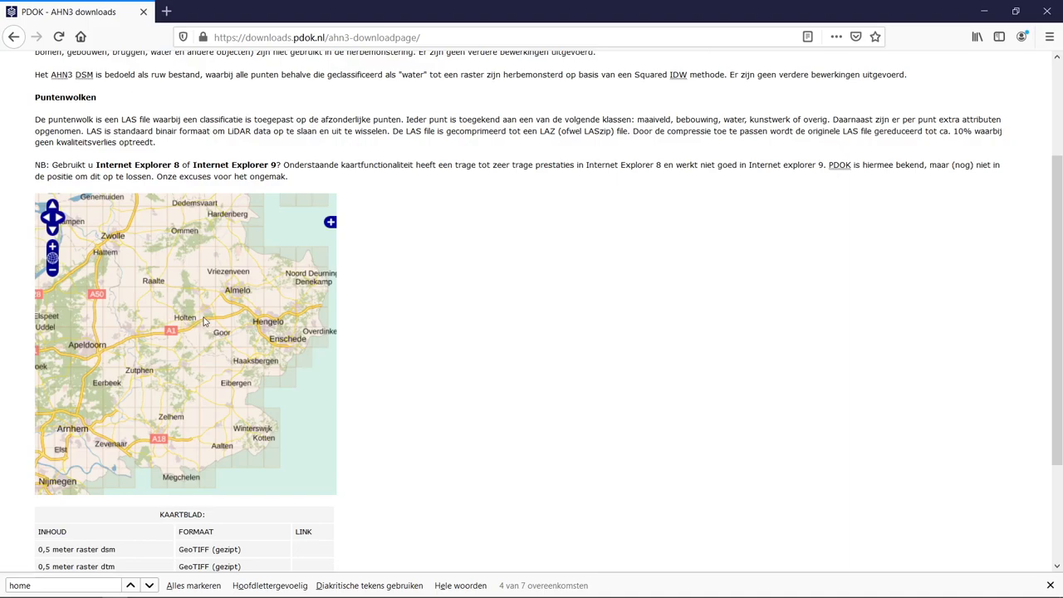
{"action": "left_click_drag", "start_coordinate": [206, 284], "coordinate": [168, 290]}
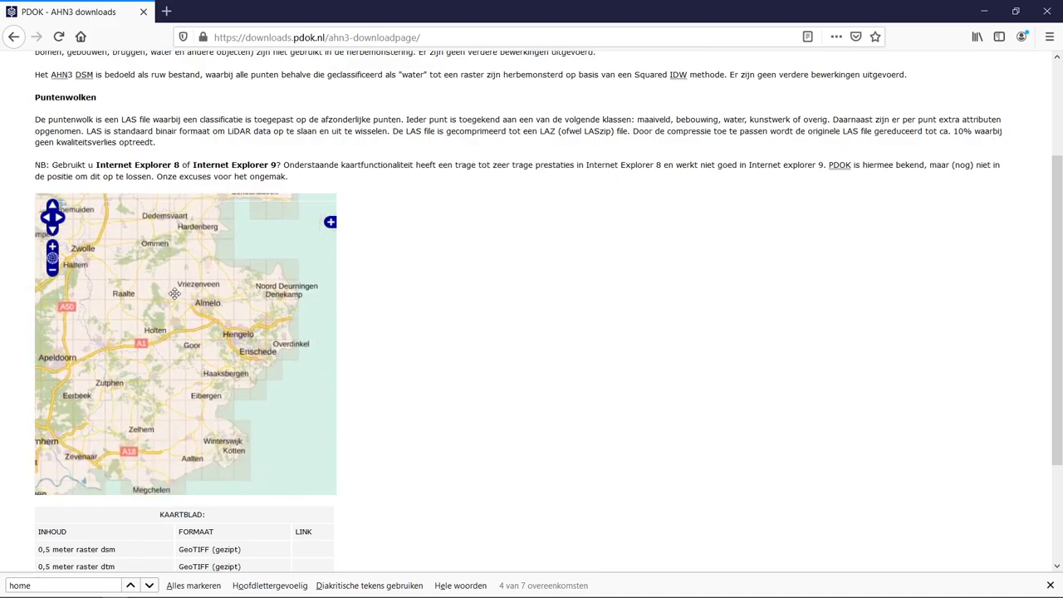
{"action": "left_click", "coordinate": [52, 249]}
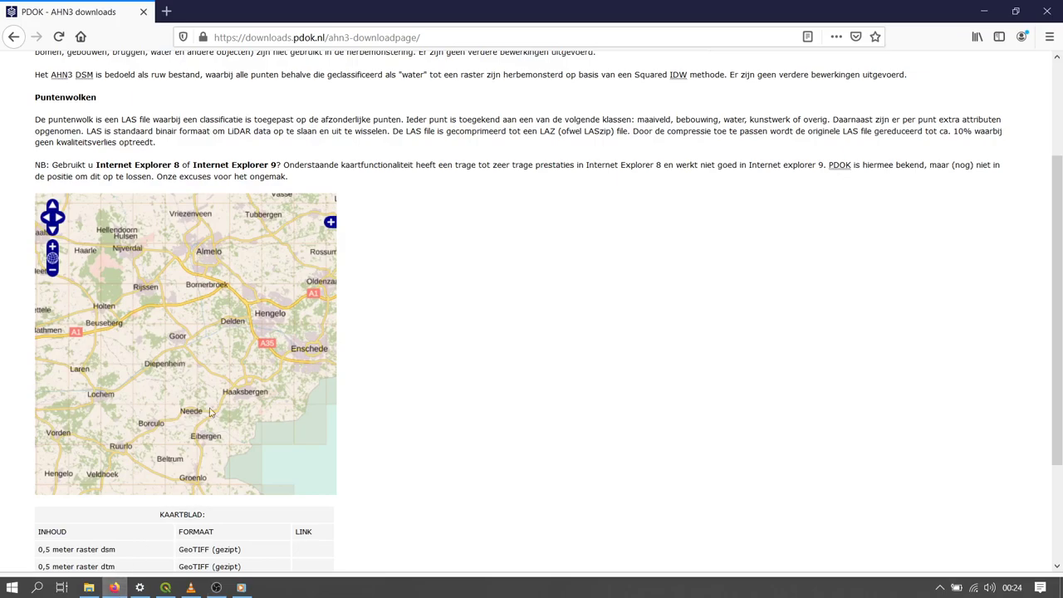
{"action": "left_click_drag", "start_coordinate": [248, 452], "coordinate": [277, 256]}
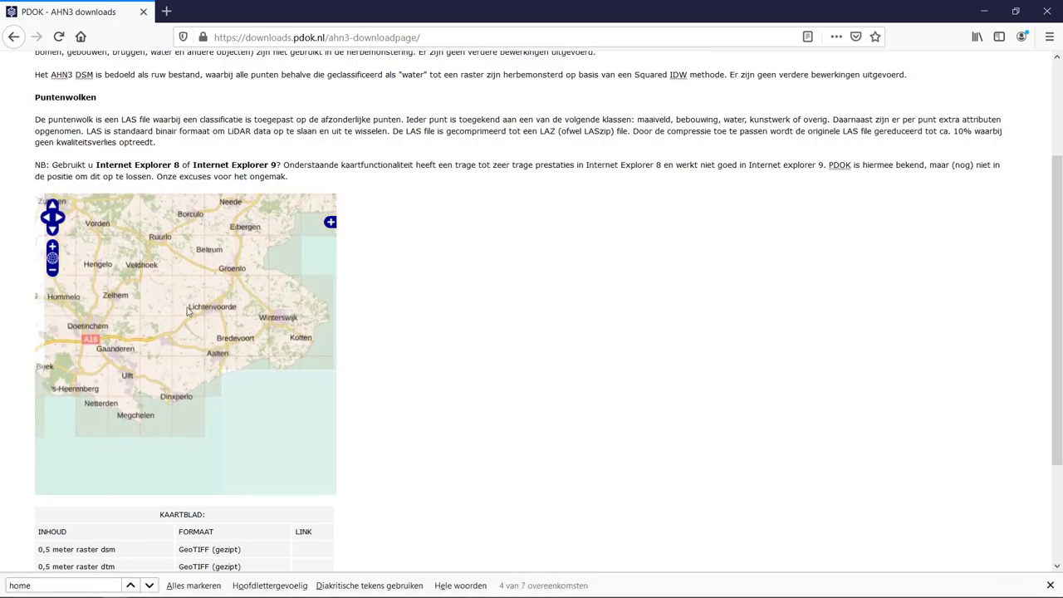
{"action": "left_click_drag", "start_coordinate": [143, 375], "coordinate": [284, 309]}
{"action": "left_click_drag", "start_coordinate": [121, 331], "coordinate": [179, 308]}
{"action": "left_click_drag", "start_coordinate": [79, 344], "coordinate": [174, 333]}
{"action": "scroll", "coordinate": [174, 332], "scroll_direction": "up", "scroll_amount": 2}
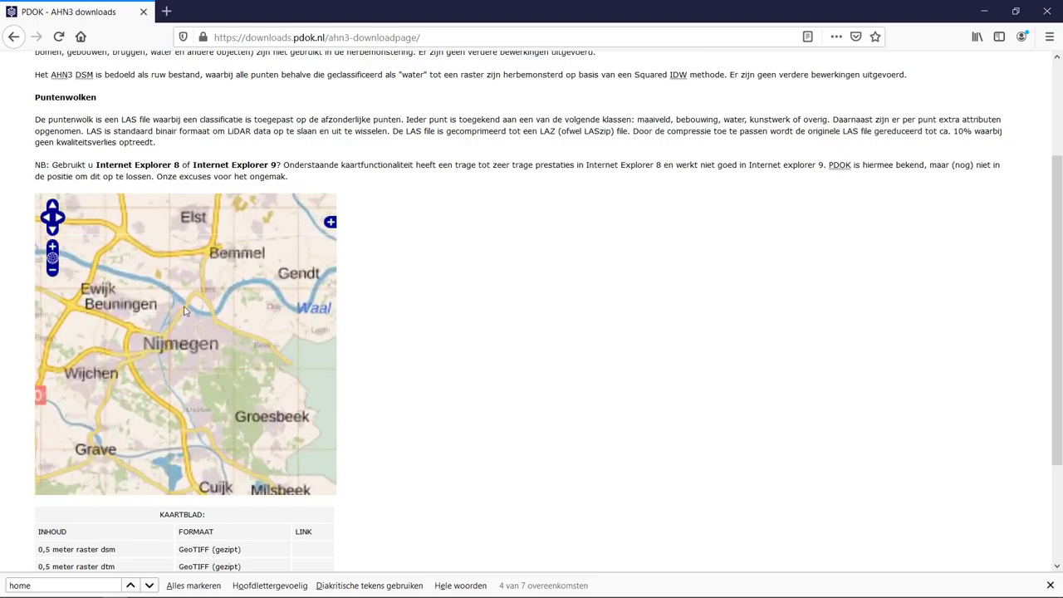
{"action": "left_click_drag", "start_coordinate": [237, 390], "coordinate": [223, 350]}
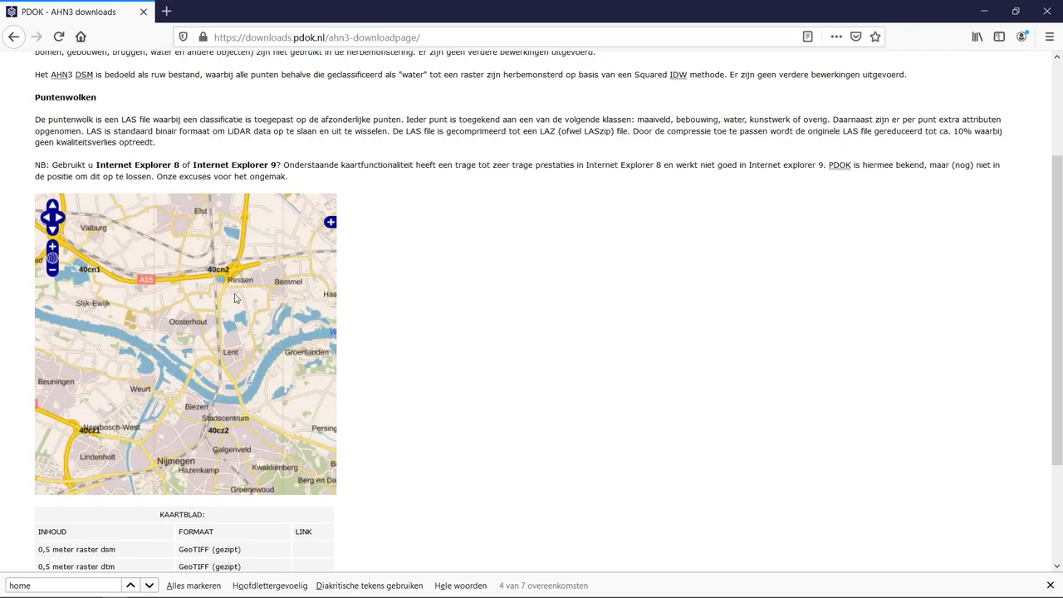
{"action": "left_click_drag", "start_coordinate": [235, 294], "coordinate": [204, 356]}
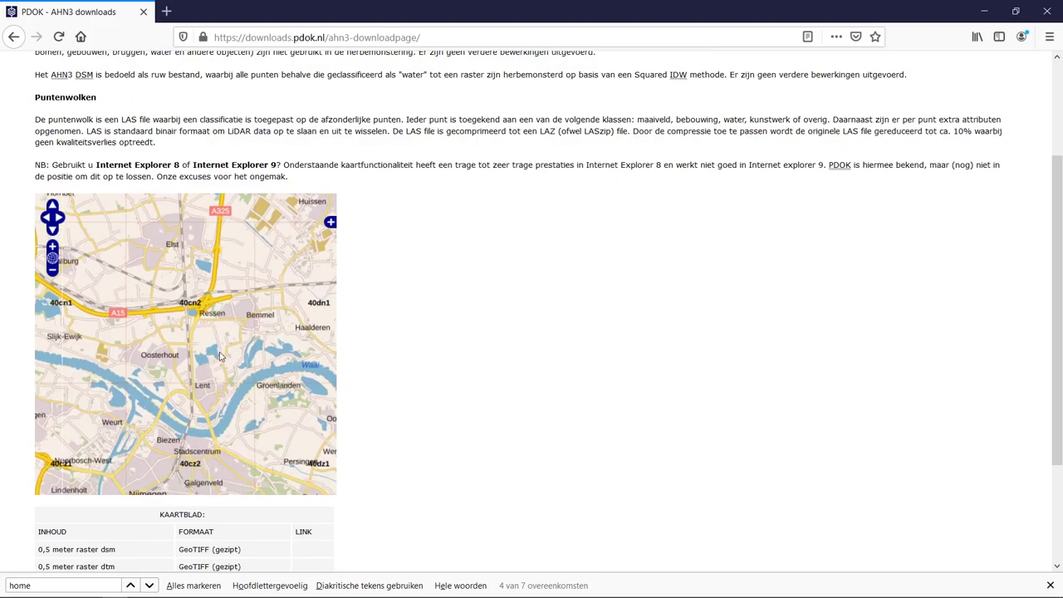
{"action": "left_click", "coordinate": [219, 350]}
{"action": "scroll", "coordinate": [387, 369], "scroll_direction": "down", "scroll_amount": 3}
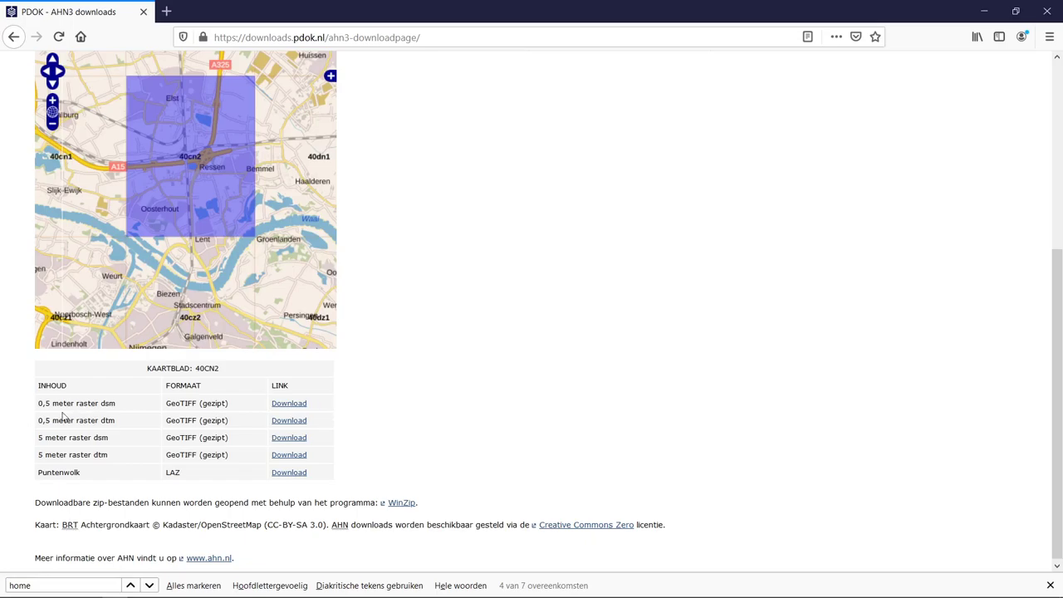
- Download the zipped GeoTIFF of the 0,5 meter raster dtm for sheet 40cn2, to open with Windows Verkenner
{"action": "left_click_drag", "start_coordinate": [39, 421], "coordinate": [70, 421]}
{"action": "left_click", "coordinate": [102, 421]}
{"action": "left_click", "coordinate": [293, 421]}
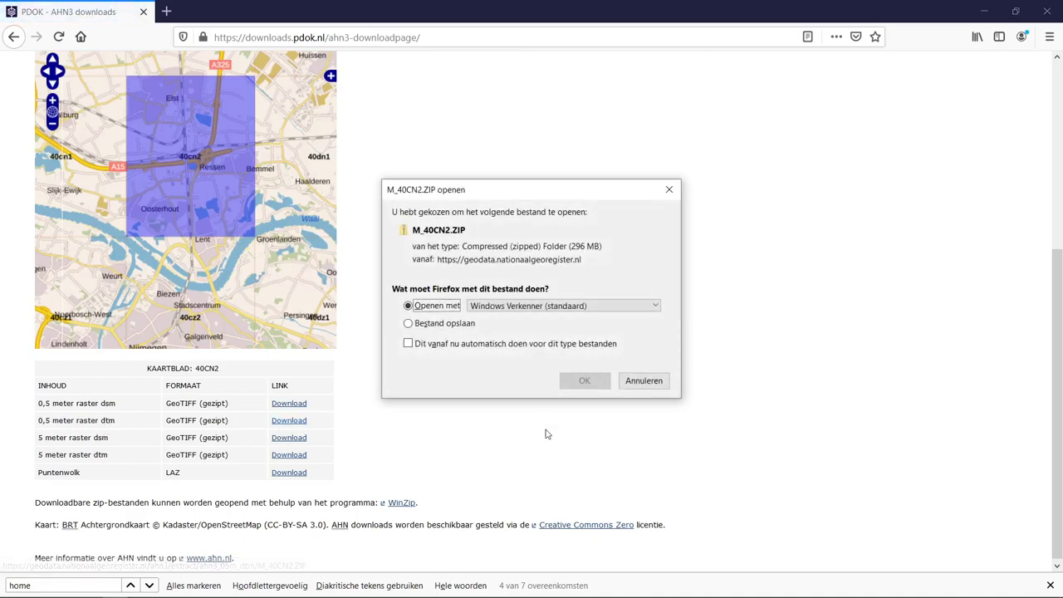
{"action": "left_click", "coordinate": [587, 380]}
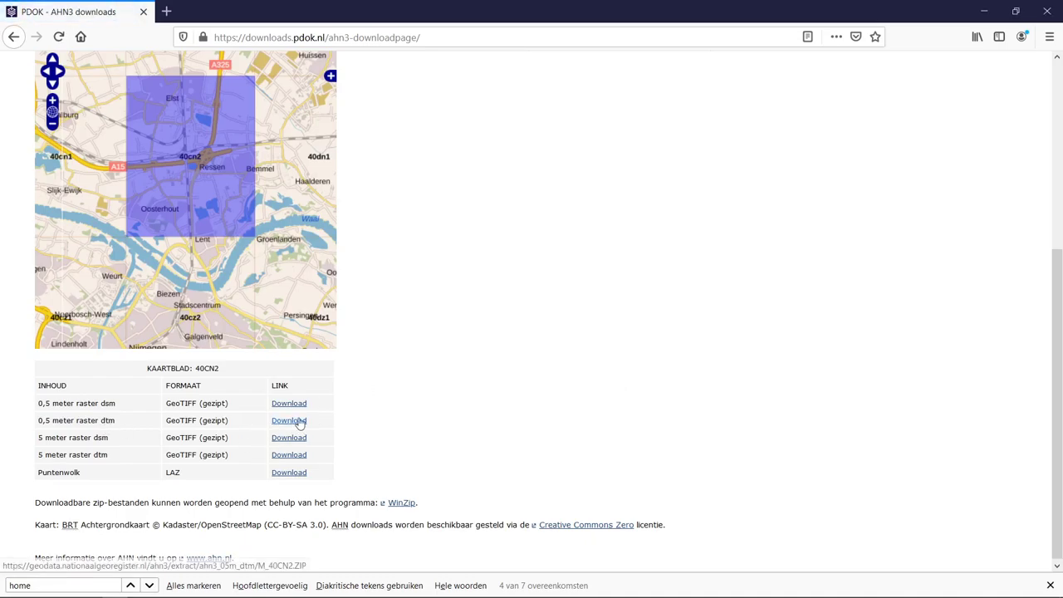
{"action": "left_click", "coordinate": [292, 421]}
{"action": "left_click", "coordinate": [585, 381]}
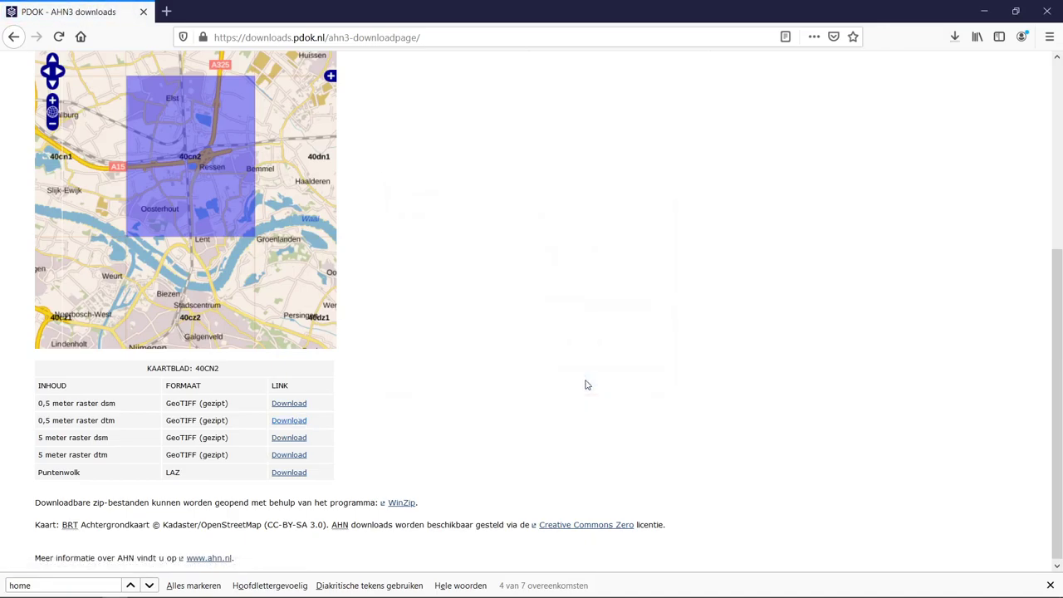
- Open the downloaded M_40CN2.ZIP in File Explorer and copy m_40cn2.tif from it
{"action": "left_click", "coordinate": [955, 38]}
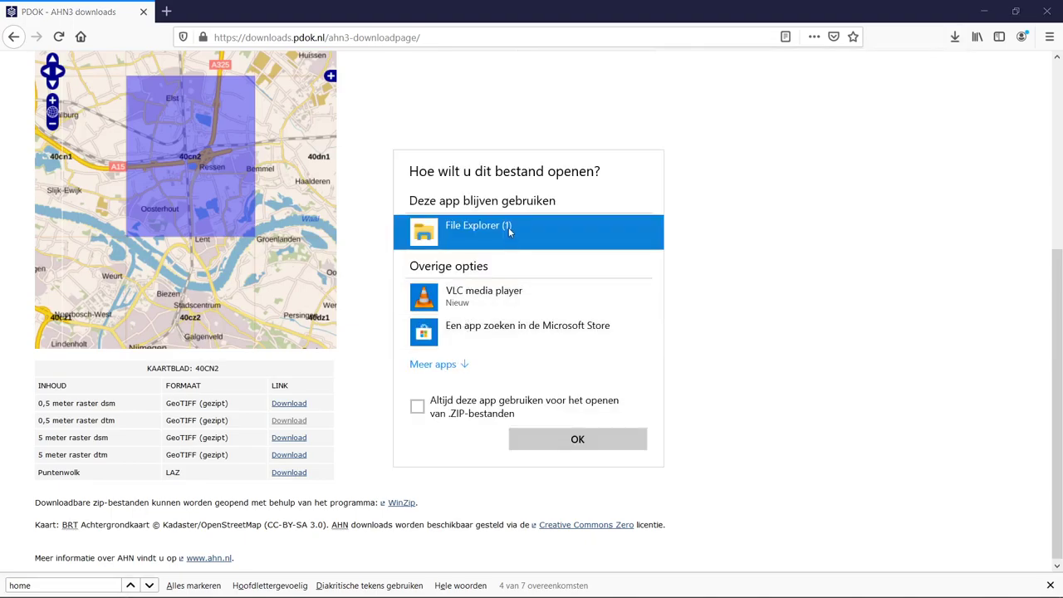
{"action": "double_click", "coordinate": [510, 232]}
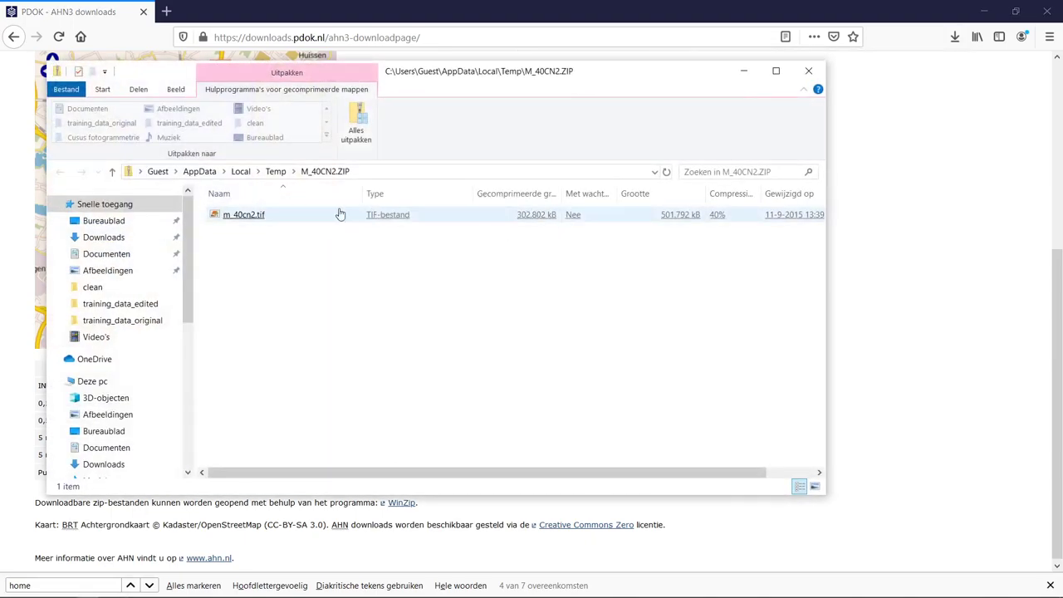
{"action": "right_click", "coordinate": [221, 214]}
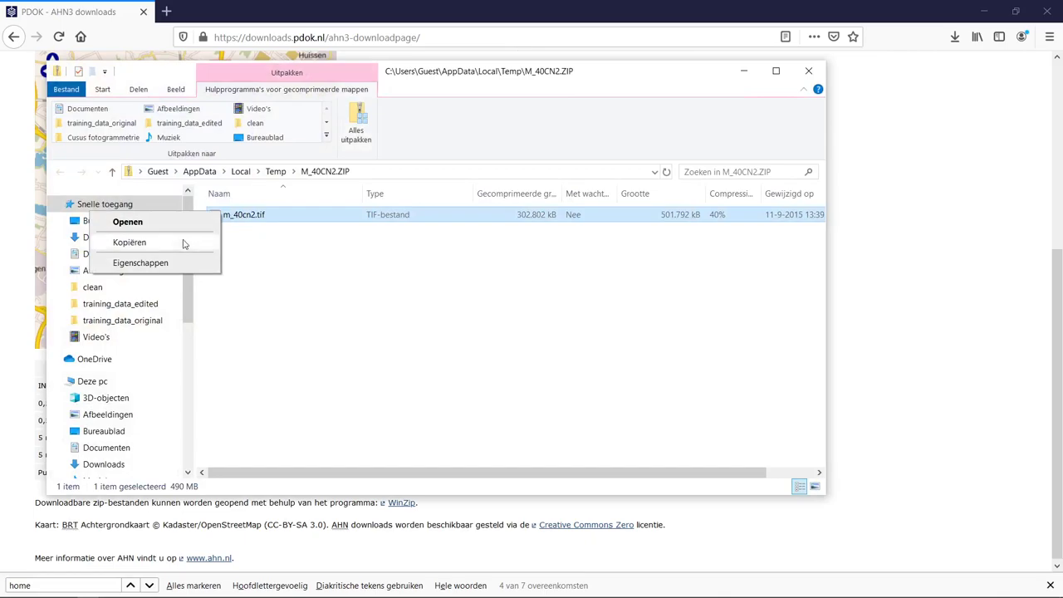
{"action": "left_click", "coordinate": [184, 243]}
- Paste the copied m_40cn2.tif into F:\researchdrive\Archaeology\archon\training_data_edited
{"action": "left_click_drag", "start_coordinate": [191, 255], "coordinate": [192, 342]}
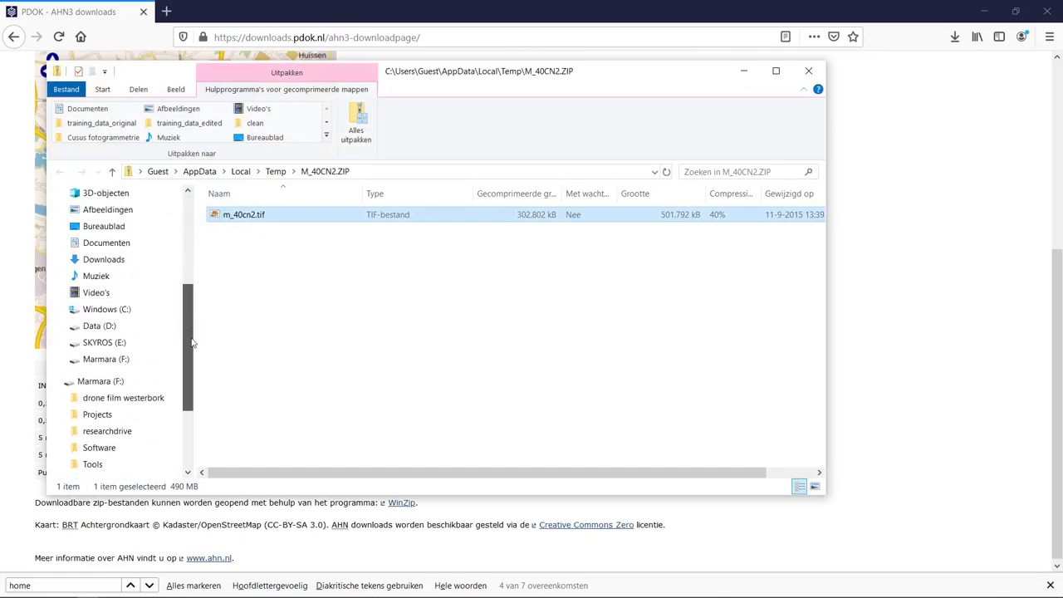
{"action": "left_click", "coordinate": [60, 431]}
{"action": "left_click", "coordinate": [67, 331]}
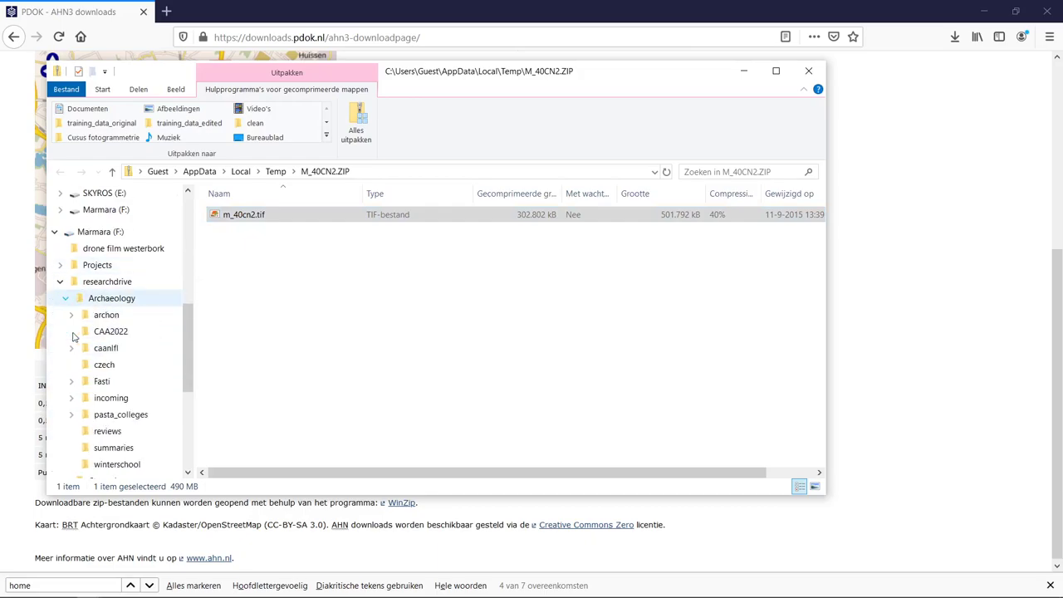
{"action": "left_click", "coordinate": [72, 314]}
{"action": "left_click", "coordinate": [96, 336]}
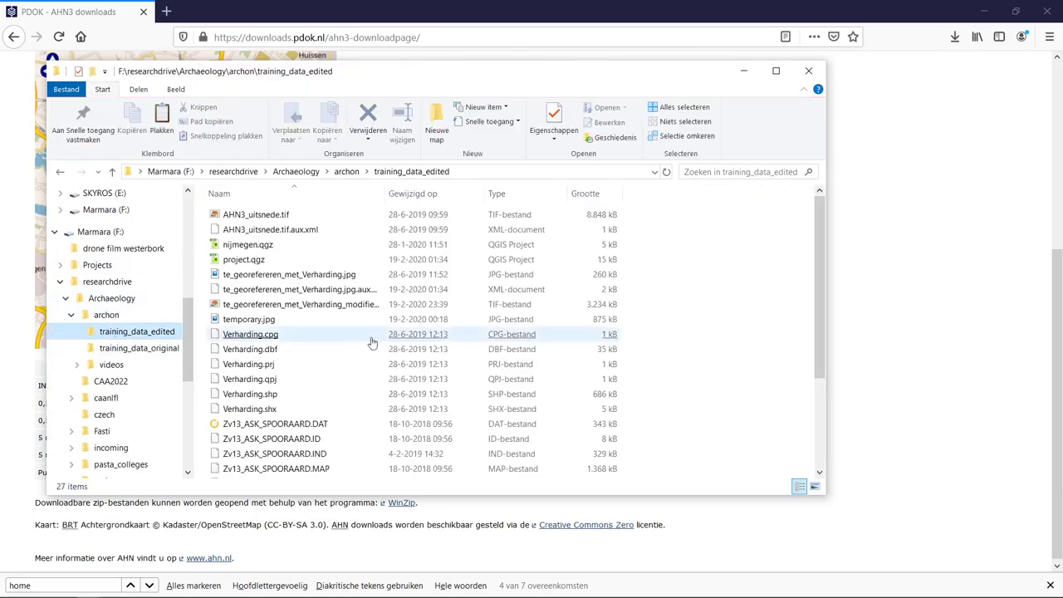
{"action": "right_click", "coordinate": [684, 257]}
{"action": "left_click", "coordinate": [547, 356]}
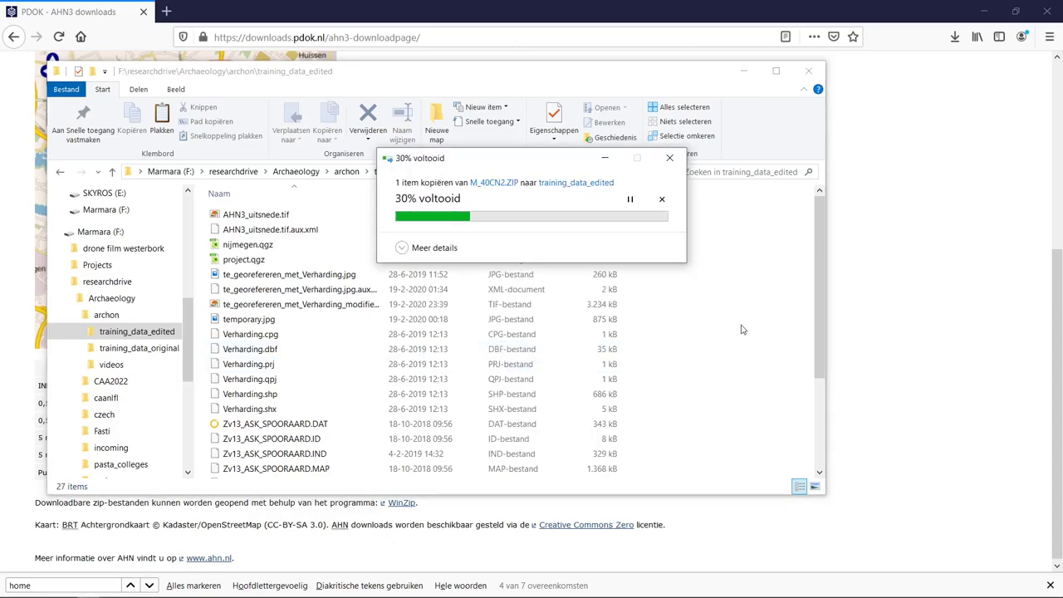
- Switch to QGIS, expand the file browser to archon\training_data_edited on drive F, and enlarge the browser area to show its files
{"action": "mouse_move", "coordinate": [361, 593]}
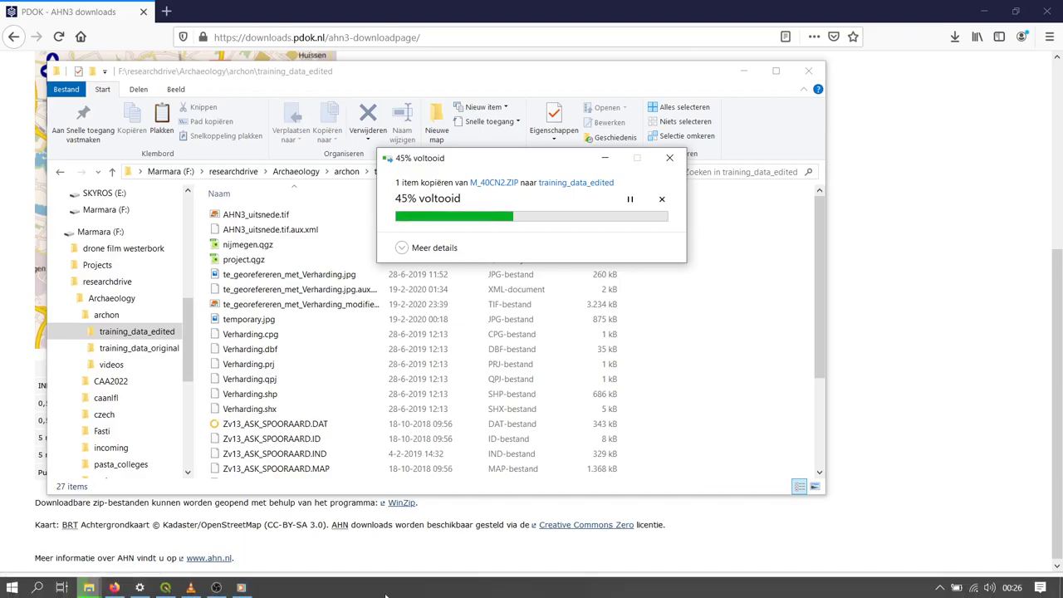
{"action": "left_click", "coordinate": [166, 587]}
{"action": "left_click", "coordinate": [37, 141]}
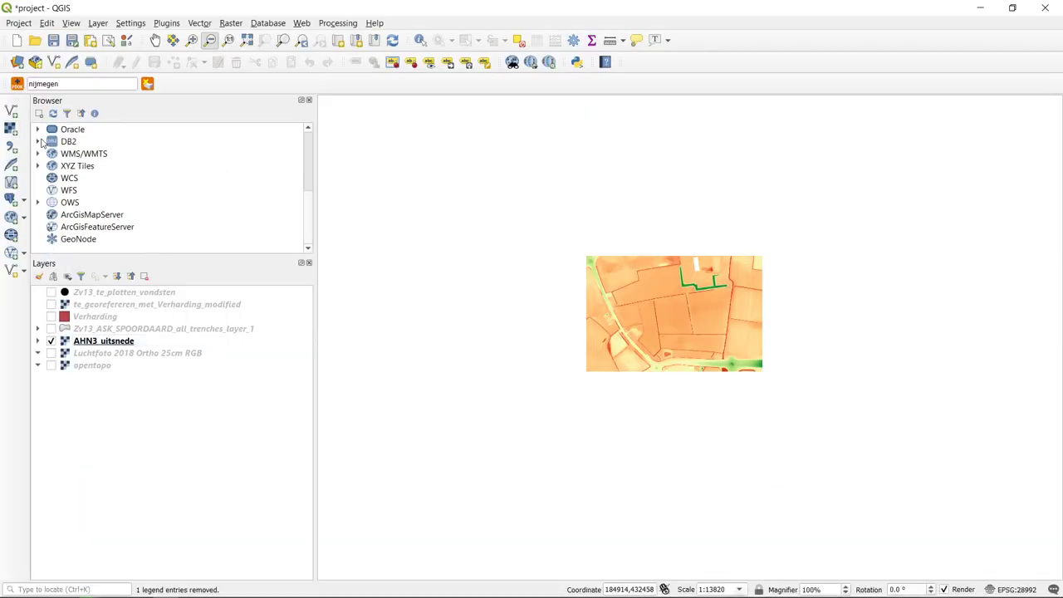
{"action": "scroll", "coordinate": [121, 166], "scroll_direction": "up", "scroll_amount": 4}
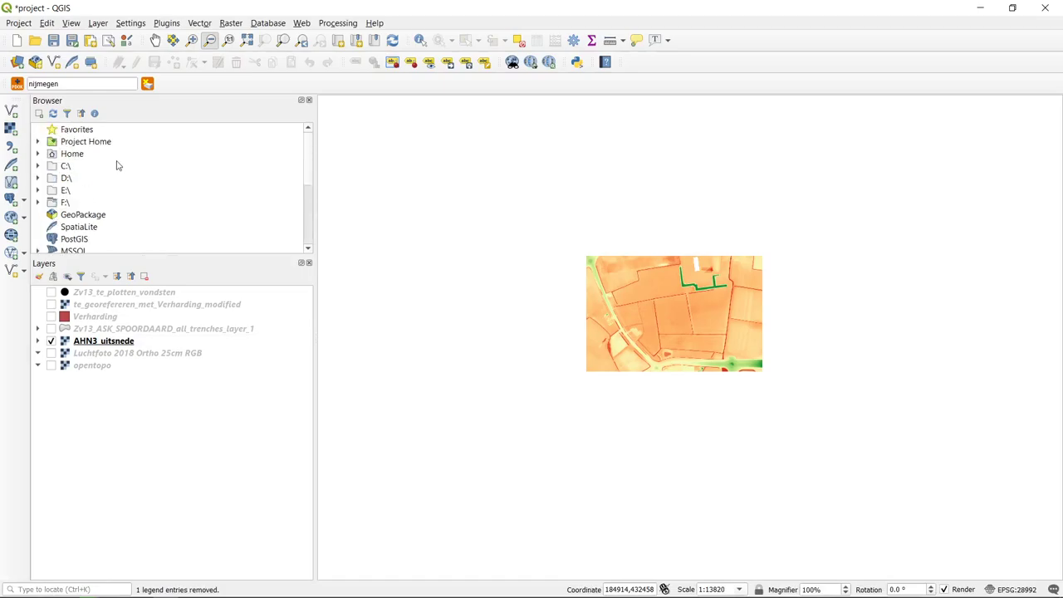
{"action": "left_click", "coordinate": [38, 202]}
{"action": "scroll", "coordinate": [52, 213], "scroll_direction": "down", "scroll_amount": 1}
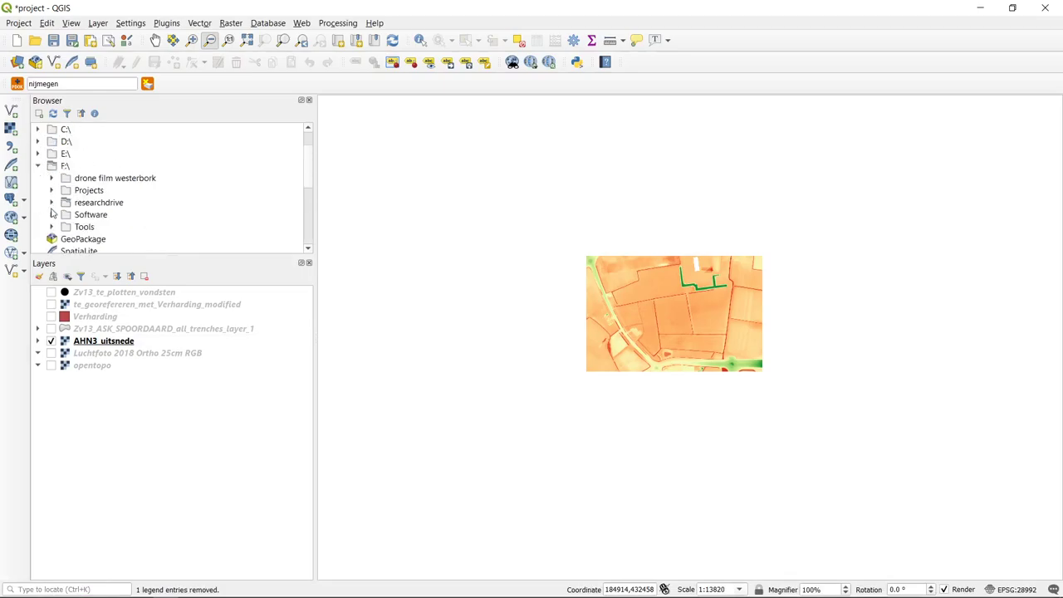
{"action": "left_click", "coordinate": [51, 202]}
{"action": "scroll", "coordinate": [117, 225], "scroll_direction": "down", "scroll_amount": 2}
{"action": "left_click", "coordinate": [179, 170]}
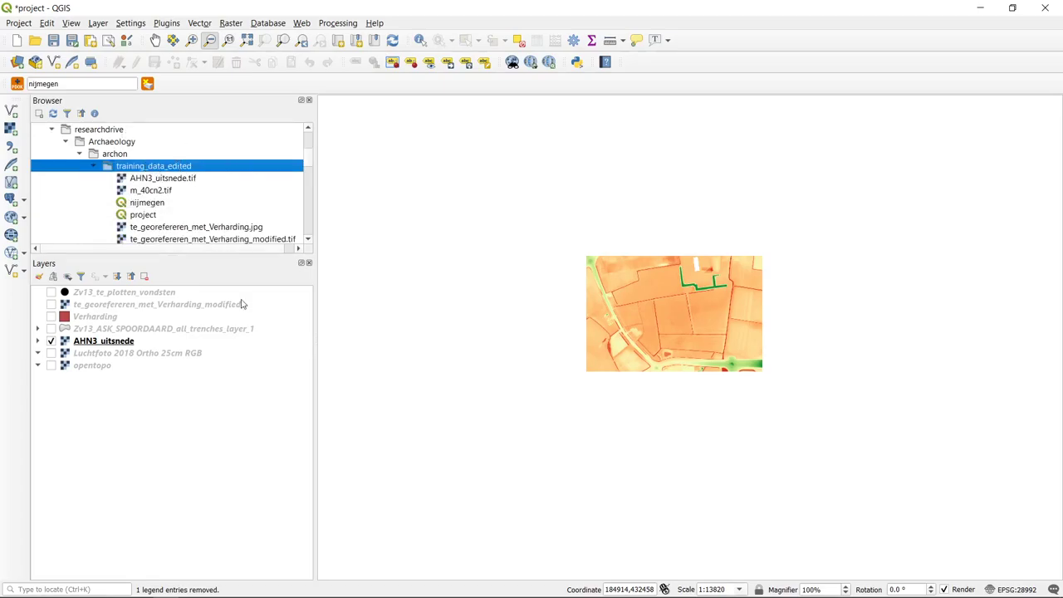
{"action": "left_click_drag", "start_coordinate": [245, 255], "coordinate": [224, 371]}
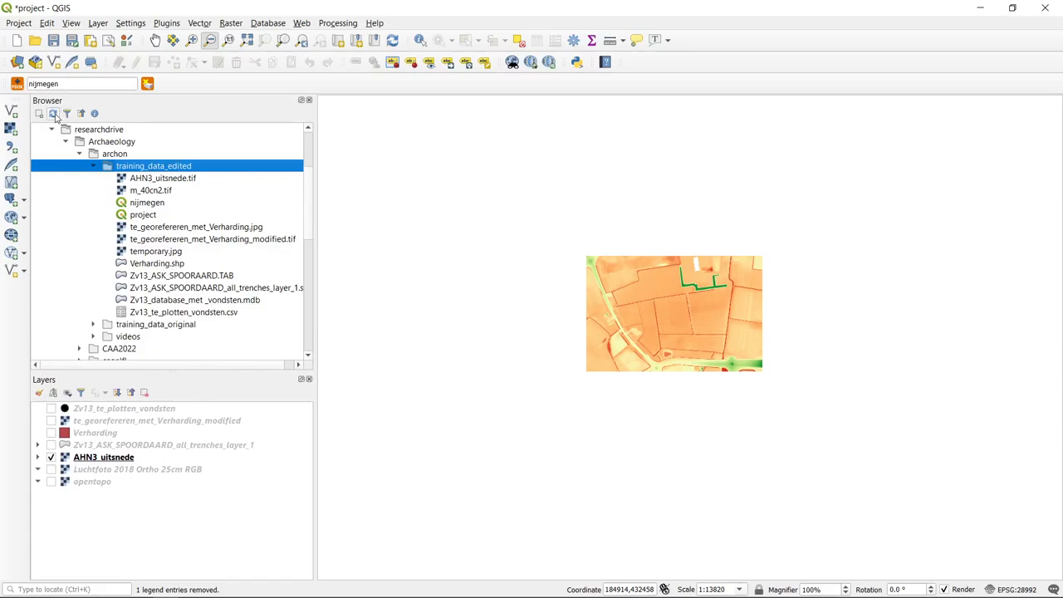
- Add m_40cn2.tif to the project, collapse its legend and move the layer to the bottom of the layer order
{"action": "left_click", "coordinate": [150, 192]}
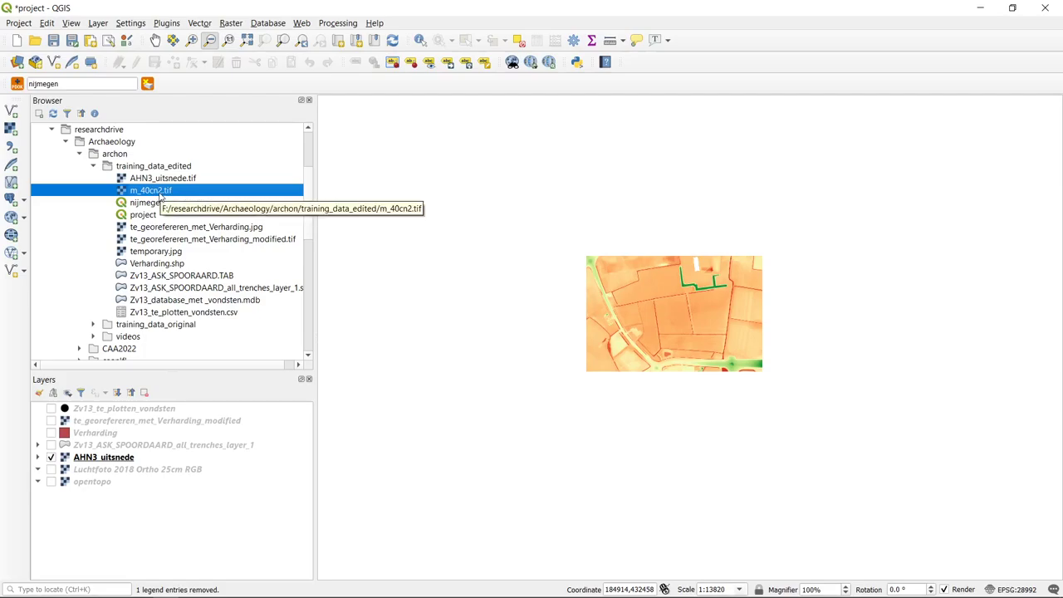
{"action": "left_click_drag", "start_coordinate": [160, 199], "coordinate": [106, 545]}
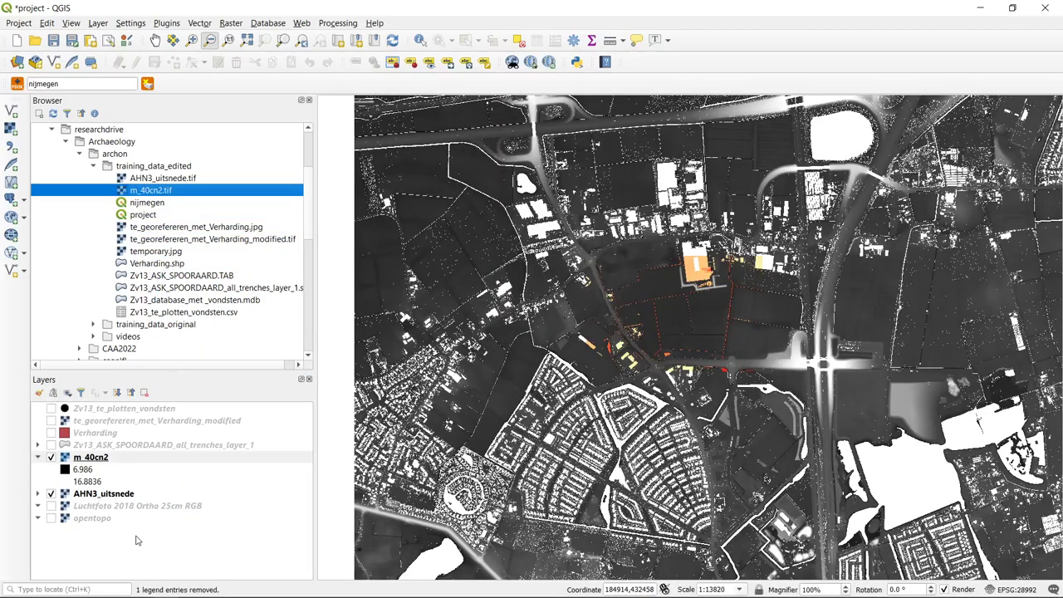
{"action": "left_click", "coordinate": [38, 458]}
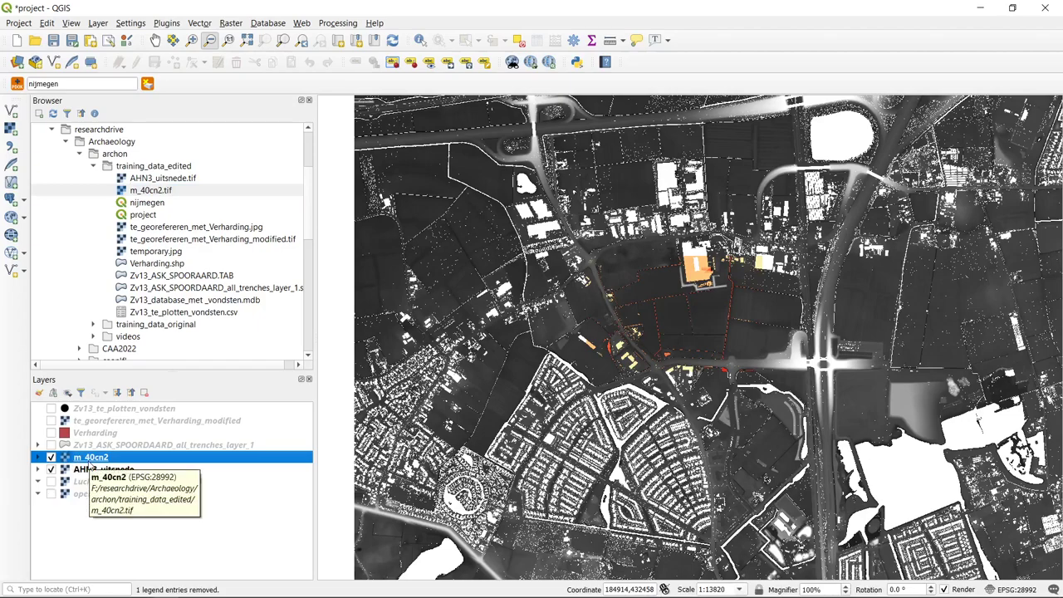
{"action": "left_click_drag", "start_coordinate": [90, 468], "coordinate": [83, 533]}
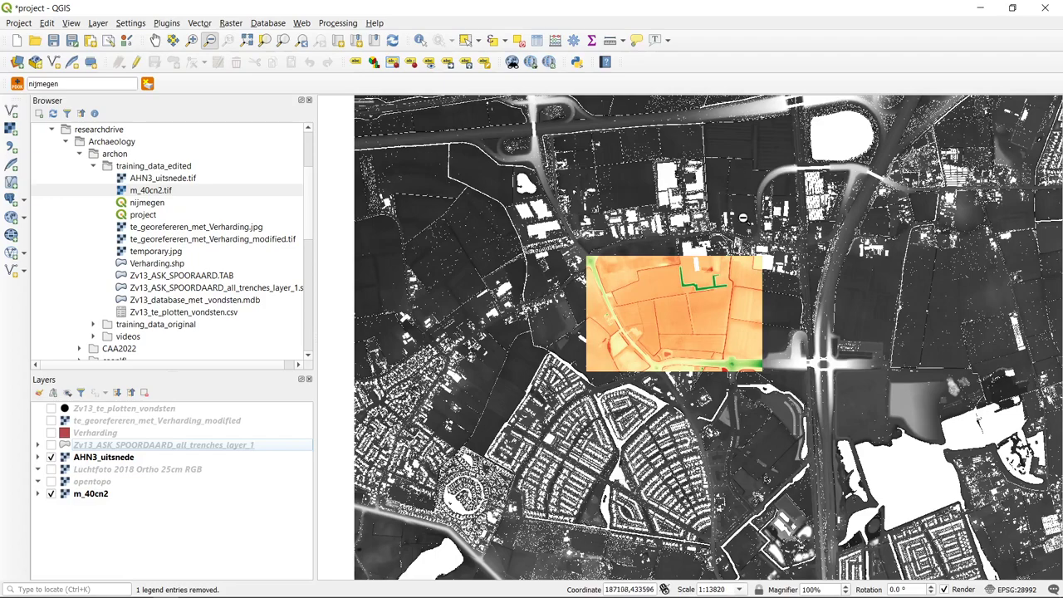
- Identify the m_40cn2 raster value in the white building area just north of the AHN3_uitsnede edge, then dismiss the results
{"action": "left_click_drag", "start_coordinate": [671, 228], "coordinate": [765, 280]}
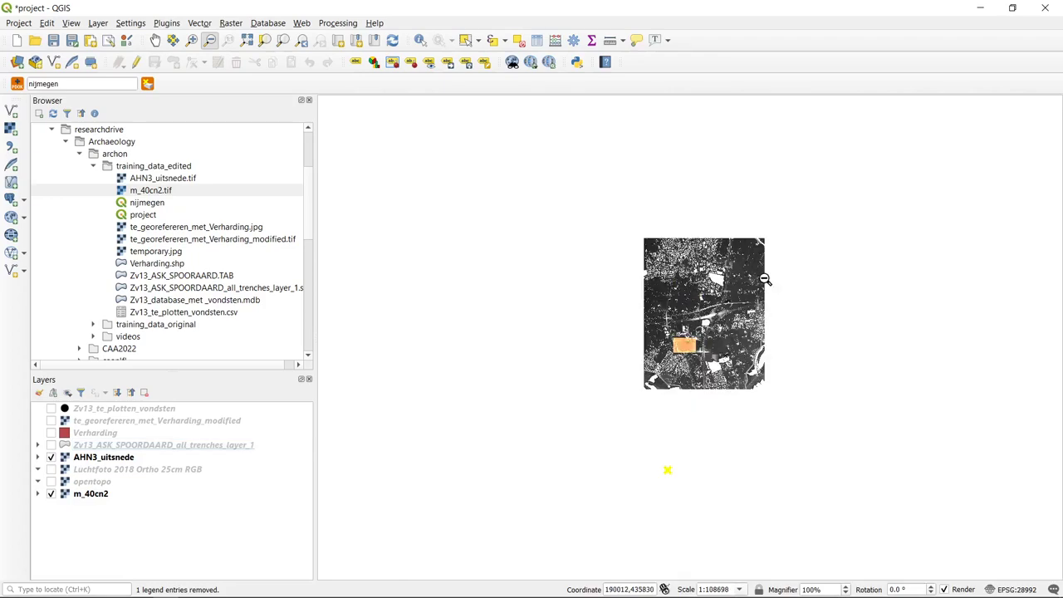
{"action": "left_click", "coordinate": [192, 40]}
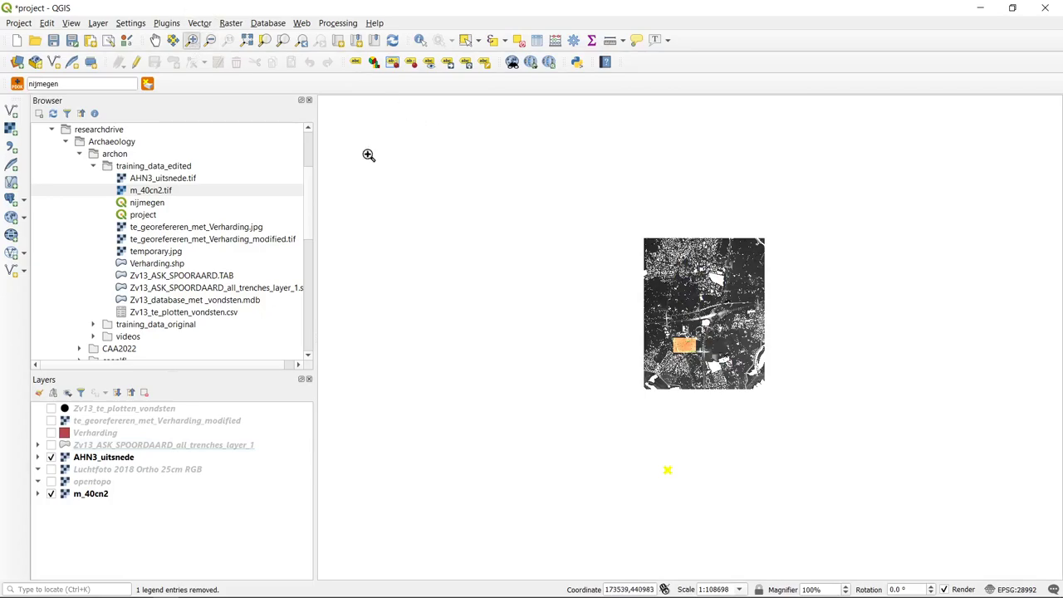
{"action": "left_click_drag", "start_coordinate": [668, 325], "coordinate": [760, 444]}
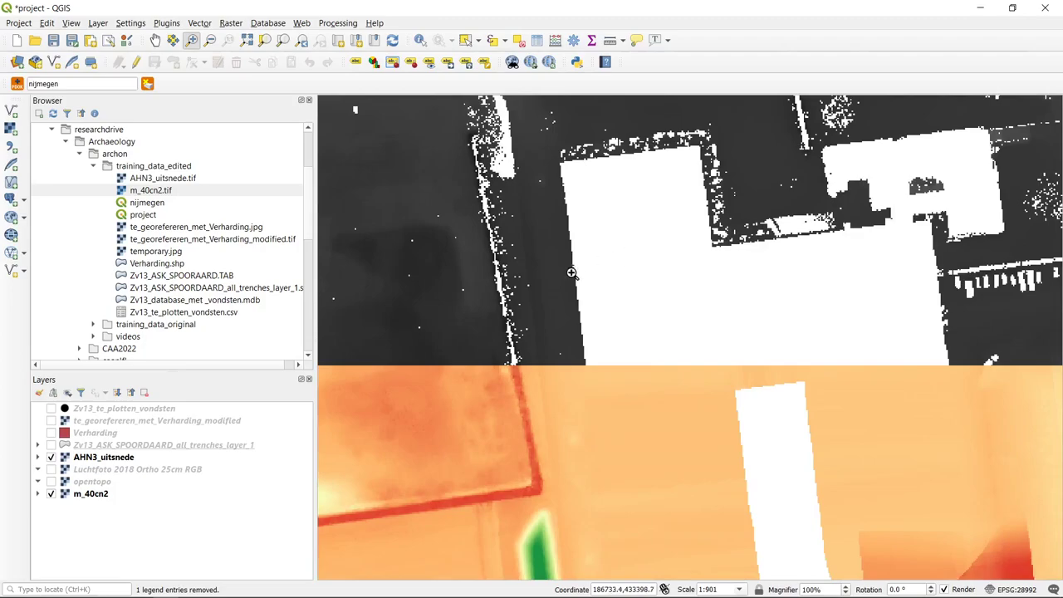
{"action": "left_click_drag", "start_coordinate": [358, 255], "coordinate": [740, 443]}
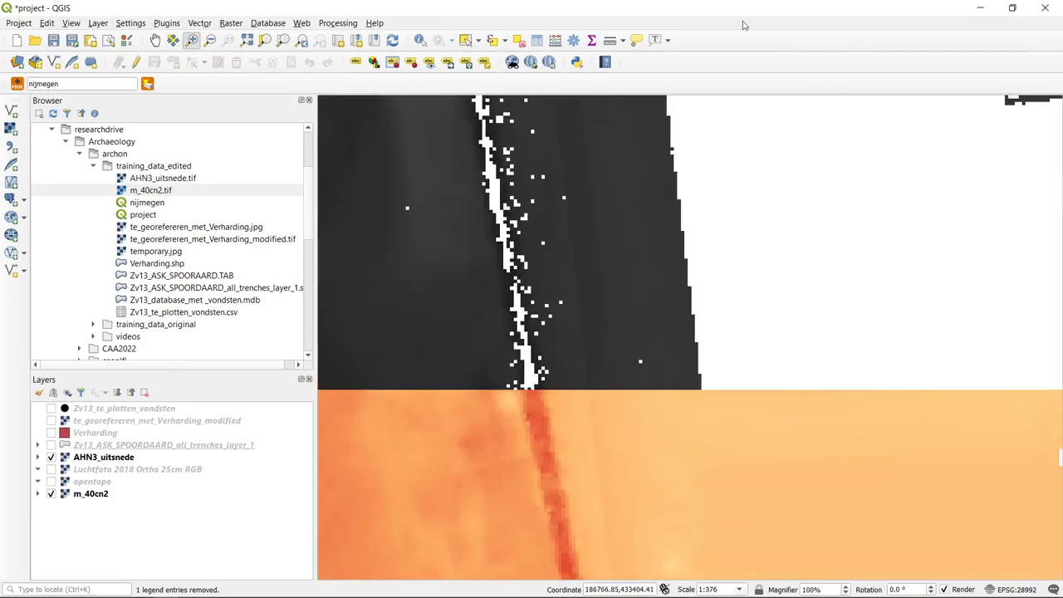
{"action": "left_click", "coordinate": [420, 40]}
{"action": "left_click", "coordinate": [748, 261]}
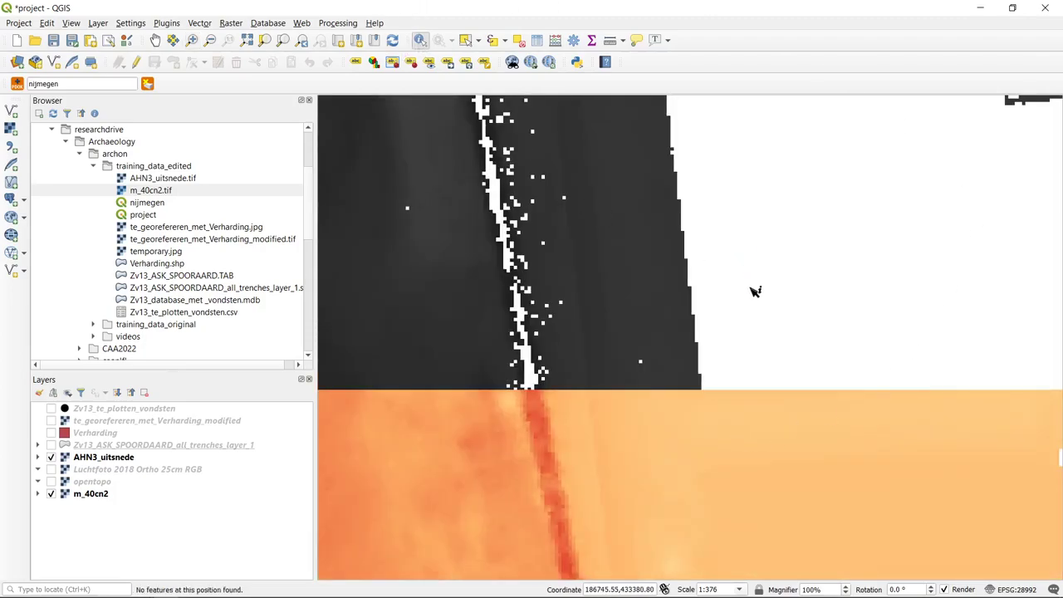
{"action": "left_click", "coordinate": [104, 496]}
{"action": "left_click", "coordinate": [781, 234]}
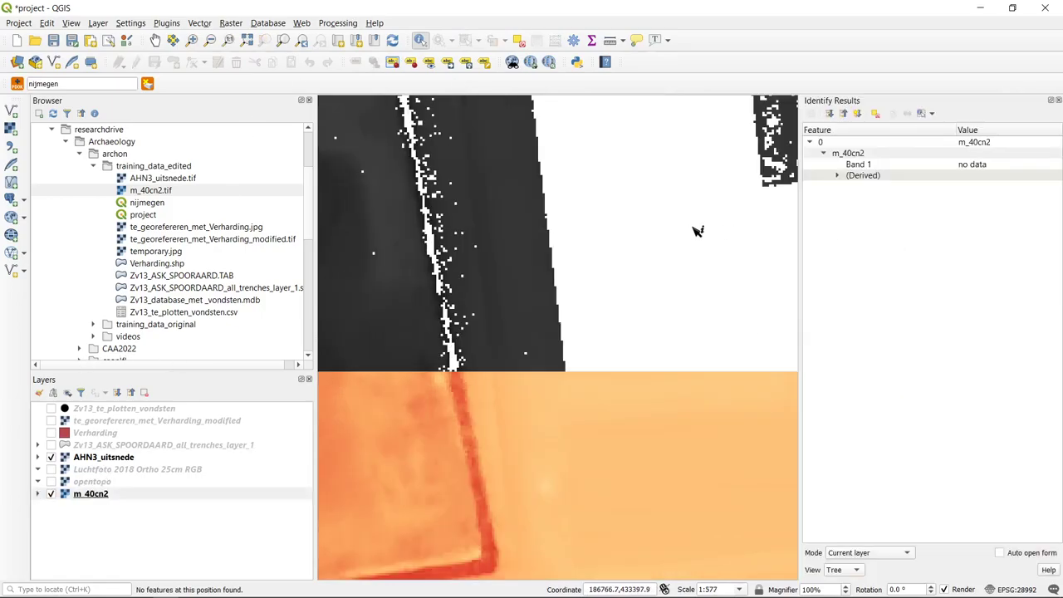
{"action": "left_click", "coordinate": [882, 167]}
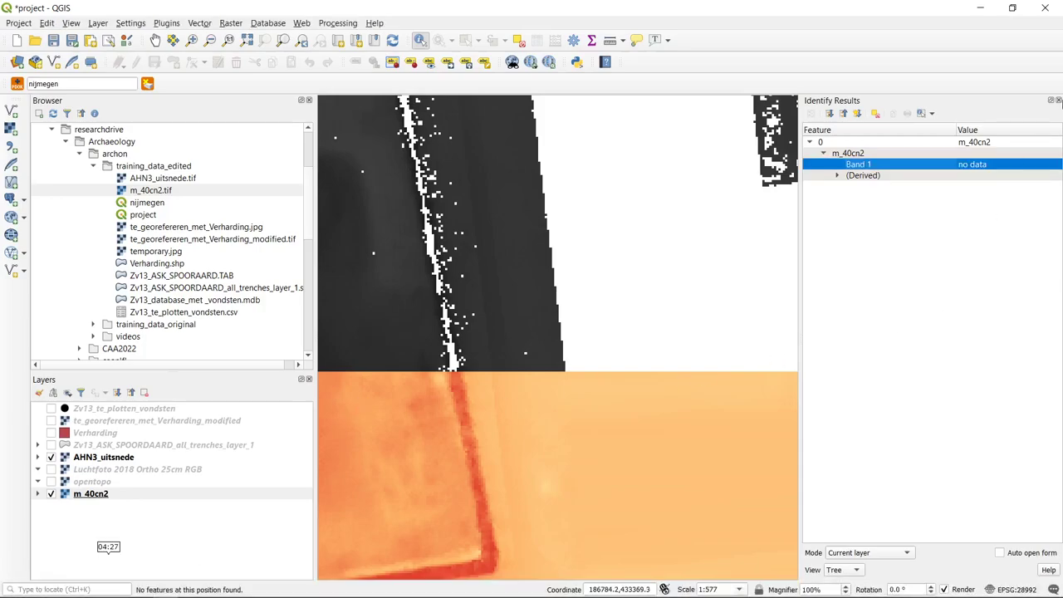
{"action": "left_click", "coordinate": [1058, 100]}
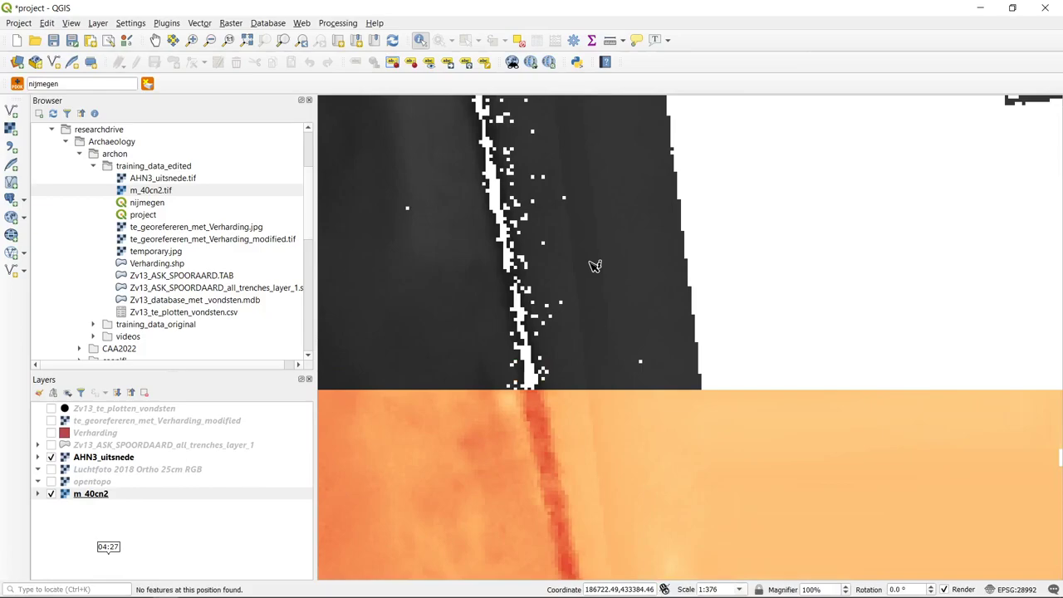
- Show the Verharding, Zv13_ASK_SPOORDAARD_all_trenches_layer_1 and te_georefereren_met_Verharding_modified layers over the full AHN3_uitsnede area
{"action": "scroll", "coordinate": [595, 264], "scroll_direction": "down", "scroll_amount": 4}
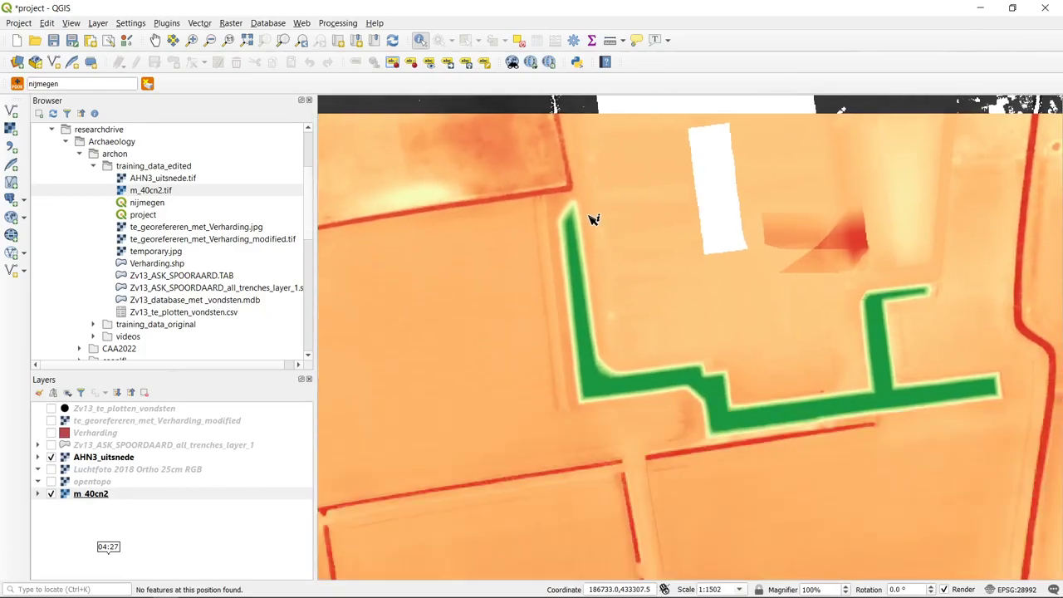
{"action": "scroll", "coordinate": [591, 219], "scroll_direction": "down", "scroll_amount": 2}
{"action": "scroll", "coordinate": [557, 301], "scroll_direction": "down", "scroll_amount": 2}
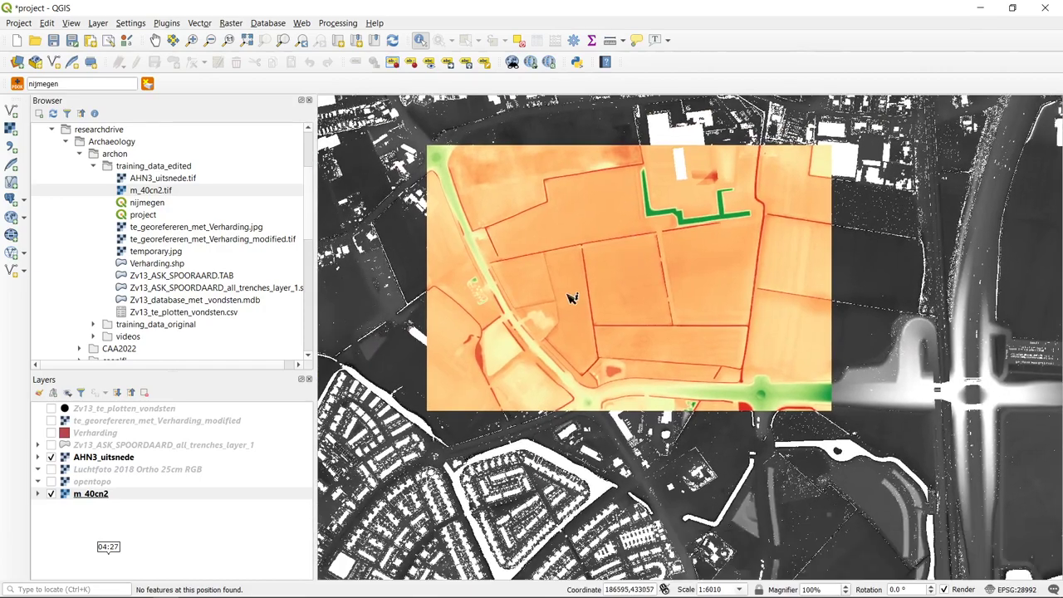
{"action": "left_click", "coordinate": [50, 433]}
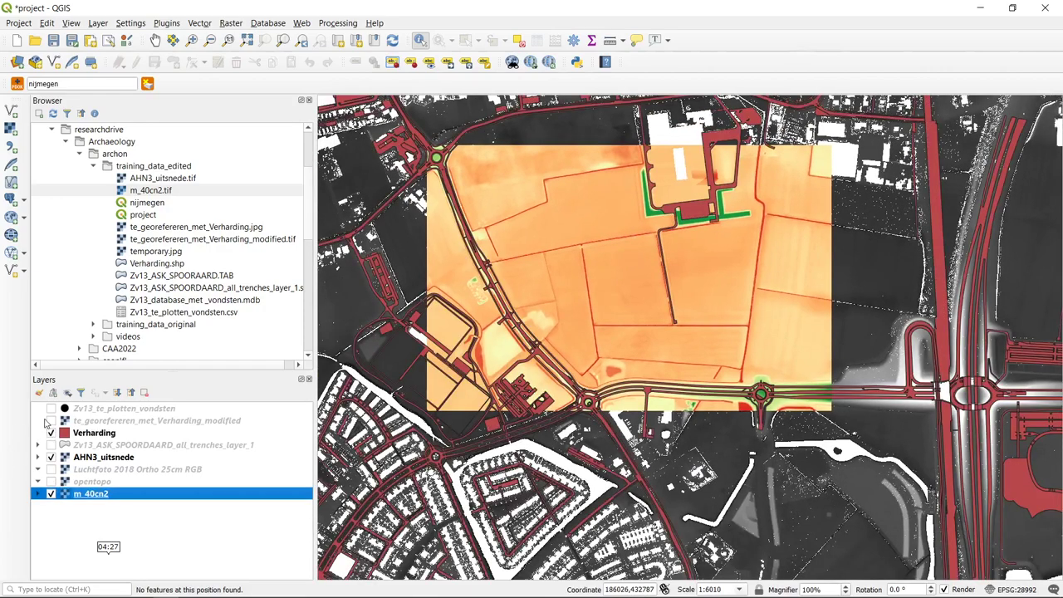
{"action": "left_click", "coordinate": [50, 445]}
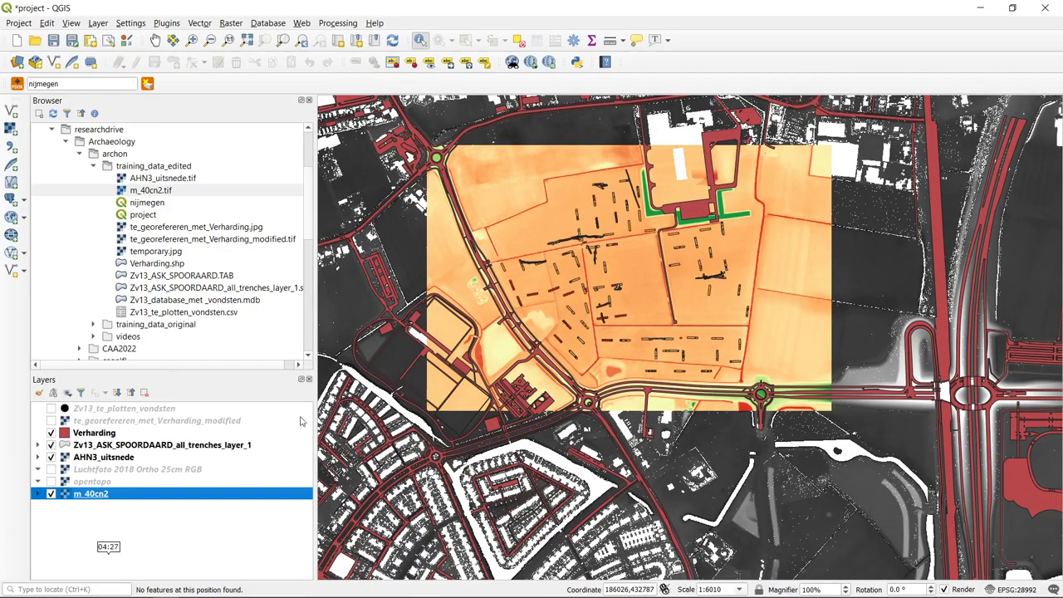
{"action": "left_click", "coordinate": [585, 247]}
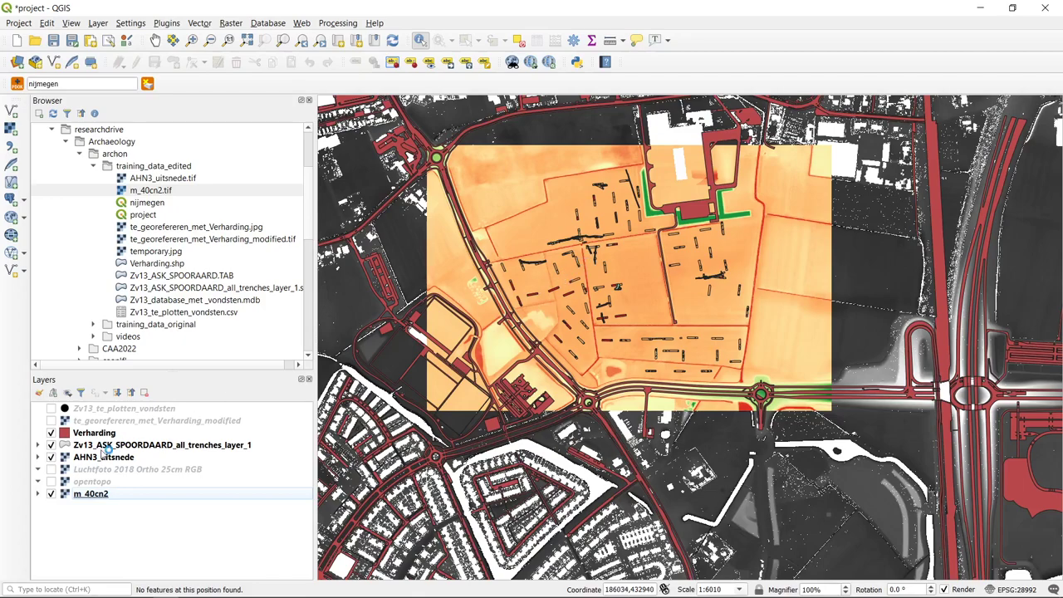
{"action": "left_click", "coordinate": [52, 425]}
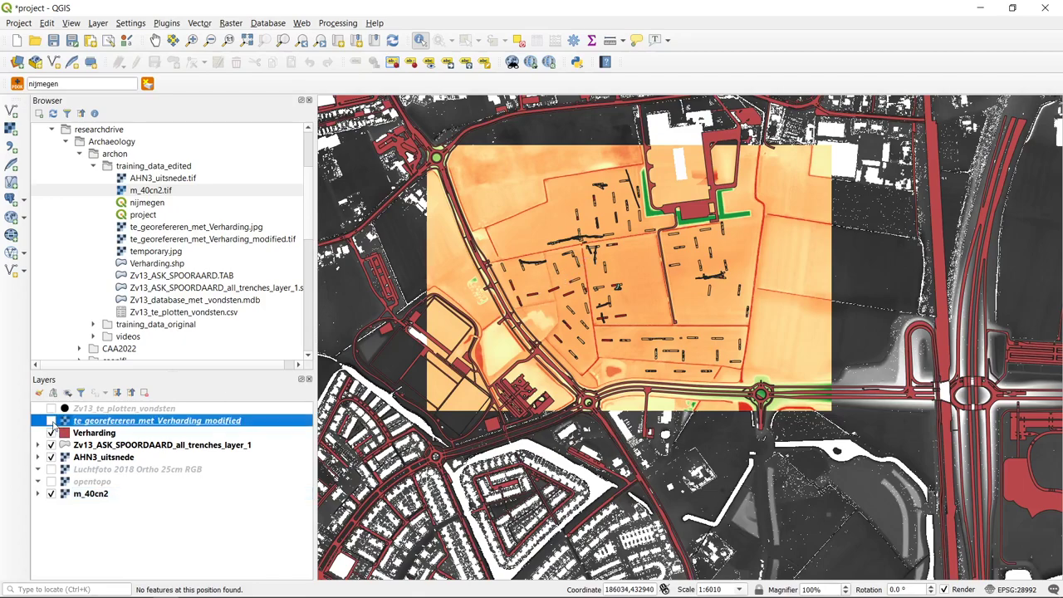
{"action": "left_click", "coordinate": [52, 421]}
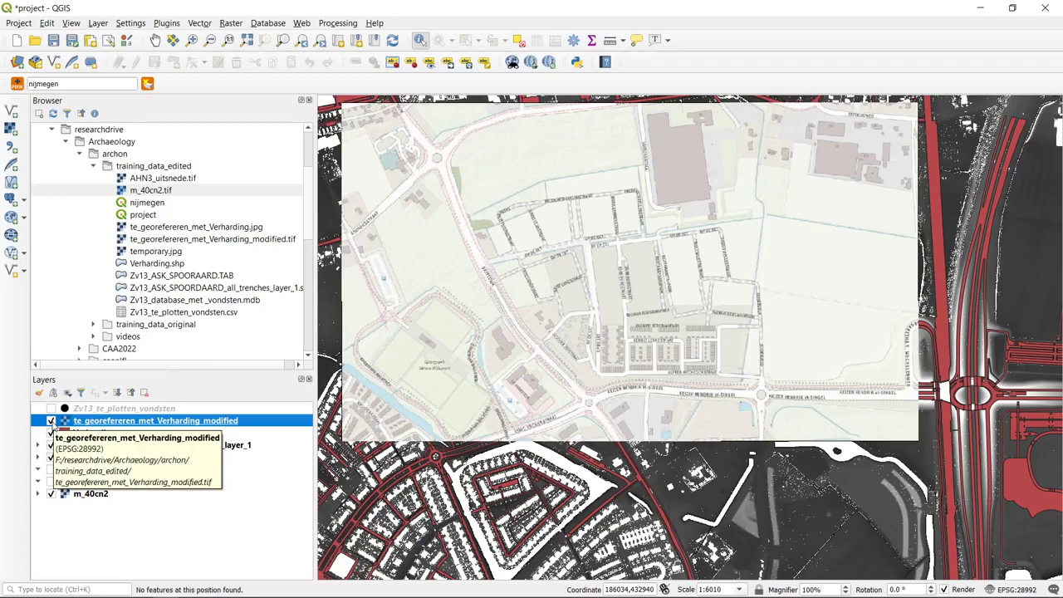
- Compare the te_georefereren_met_Verharding_modified map with the trenches beneath it around Ingmar Bergmanpark by hiding and reshowing that raster
{"action": "left_click", "coordinate": [192, 40]}
{"action": "left_click_drag", "start_coordinate": [584, 272], "coordinate": [679, 352]}
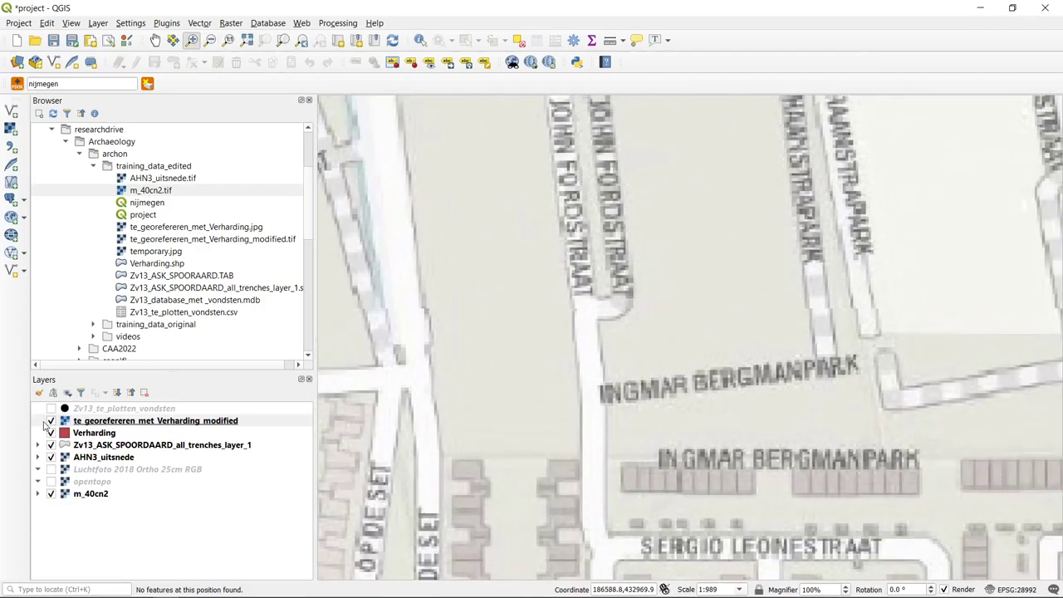
{"action": "left_click", "coordinate": [51, 422]}
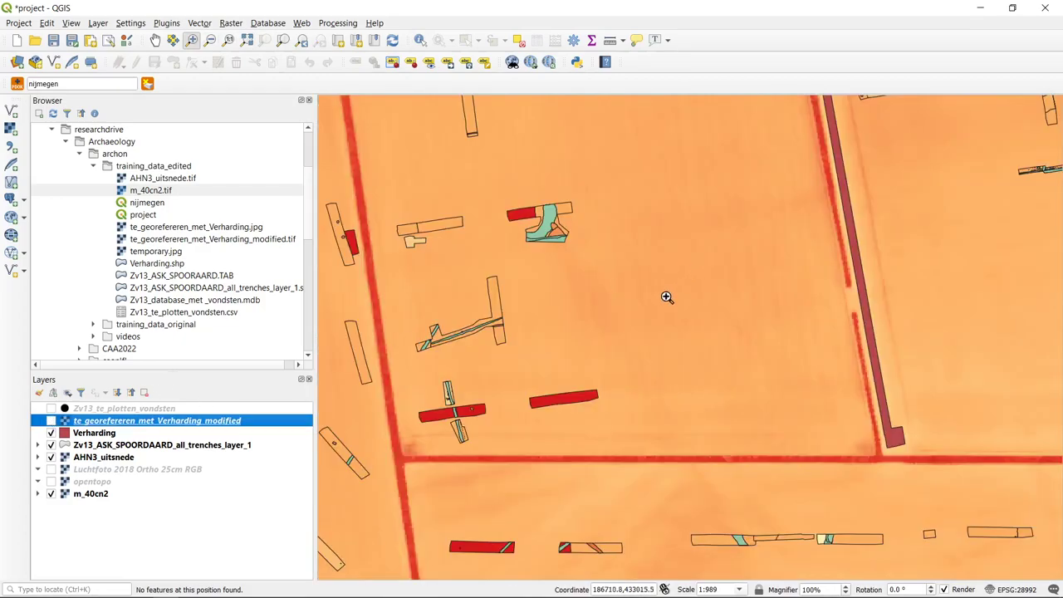
{"action": "scroll", "coordinate": [615, 311], "scroll_direction": "down", "scroll_amount": 1}
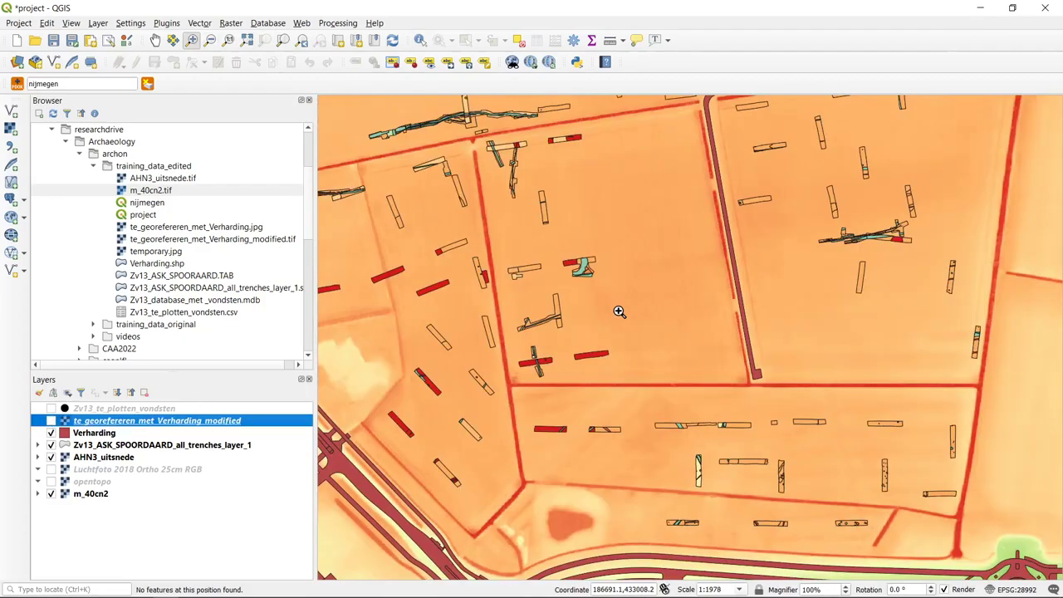
{"action": "left_click", "coordinate": [50, 421]}
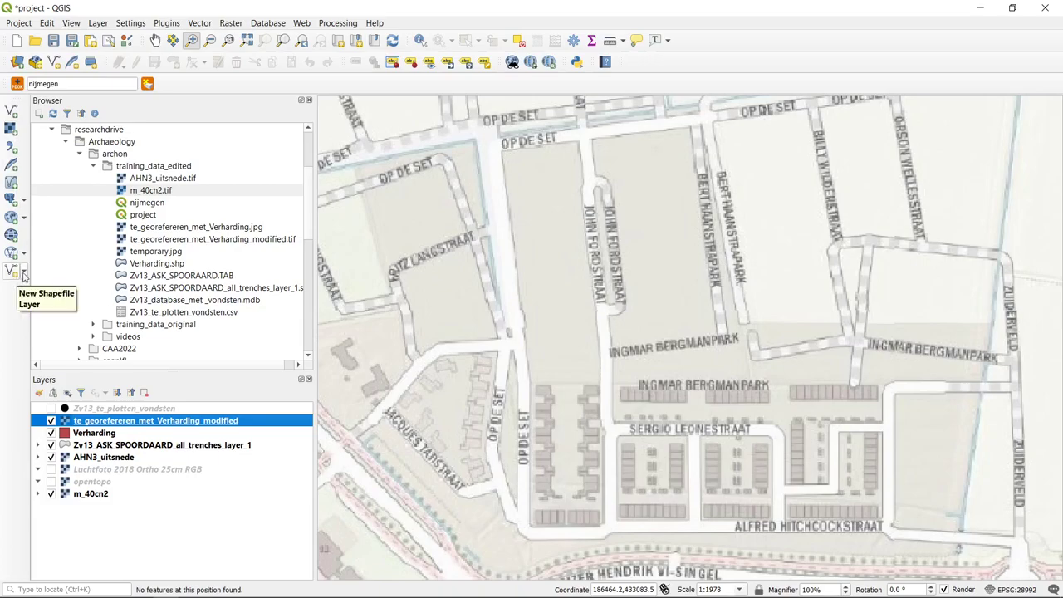
- Set up a new polygon shapefile layer saved as topography in the training_data_edited folder
{"action": "left_click", "coordinate": [24, 274]}
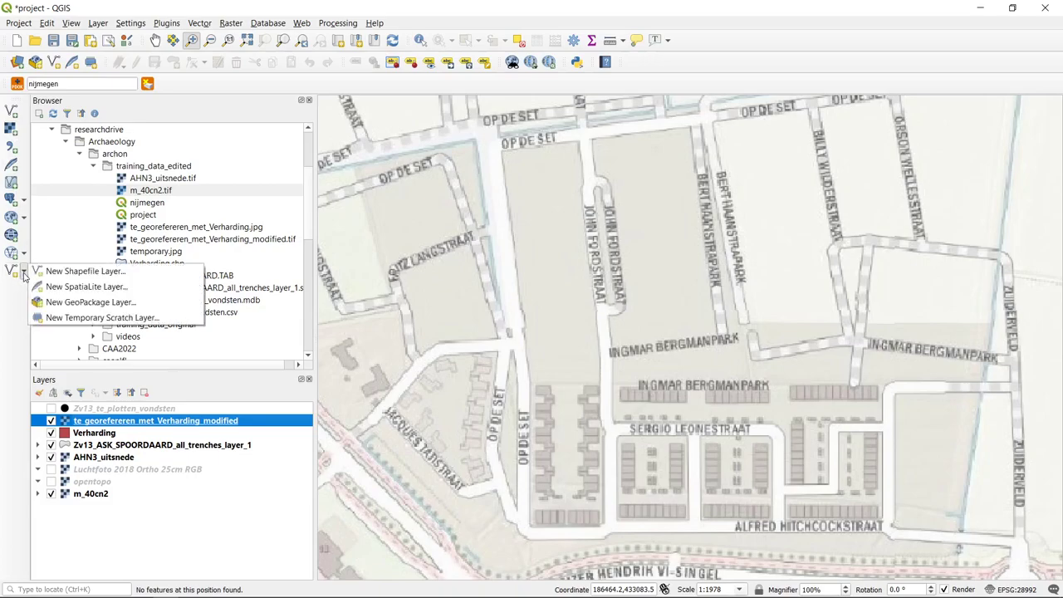
{"action": "left_click", "coordinate": [108, 274]}
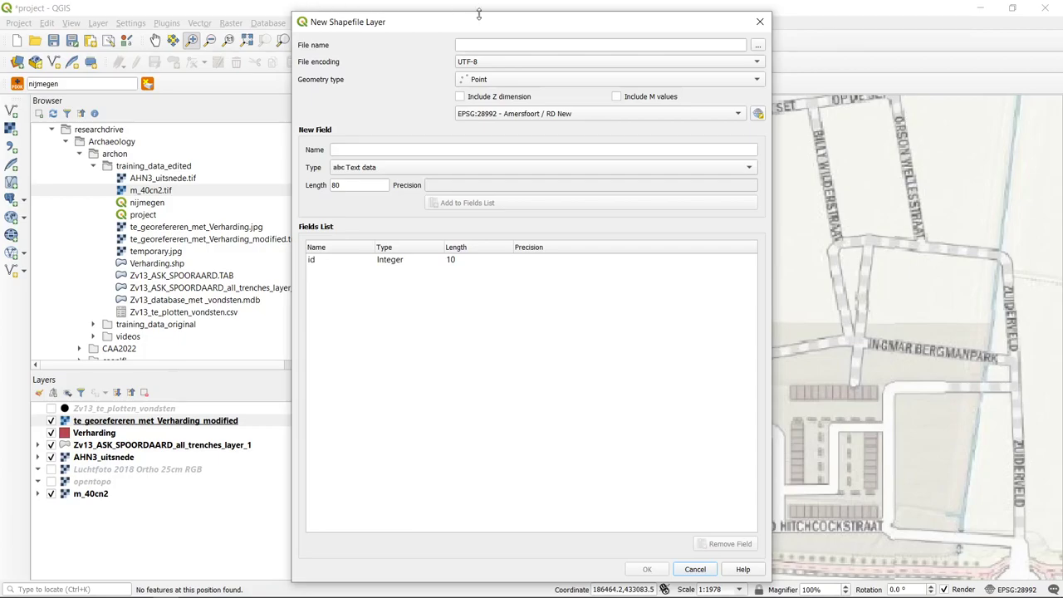
{"action": "left_click_drag", "start_coordinate": [487, 22], "coordinate": [481, 23]}
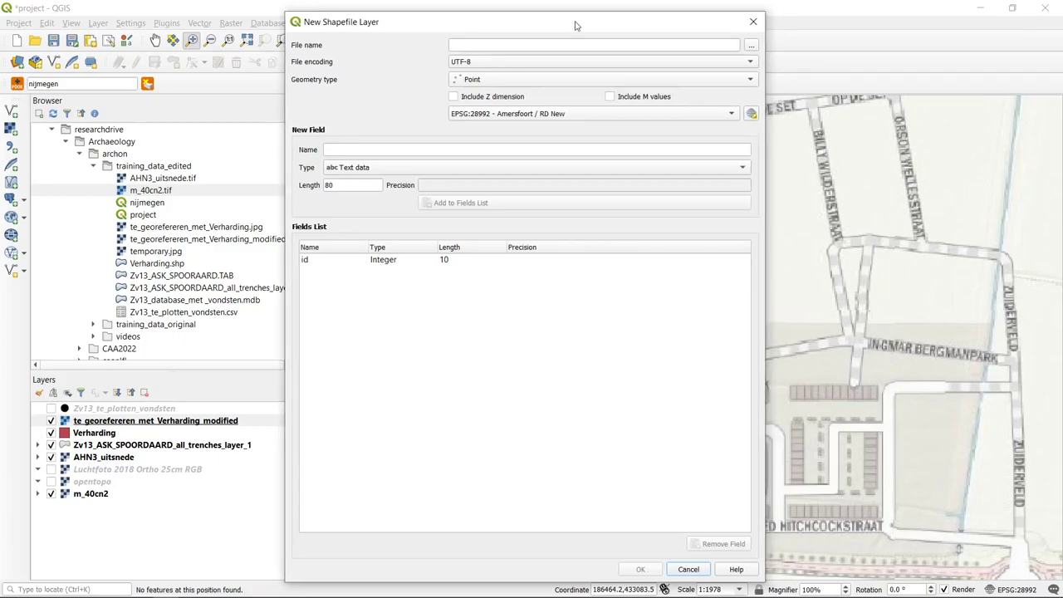
{"action": "left_click", "coordinate": [750, 48]}
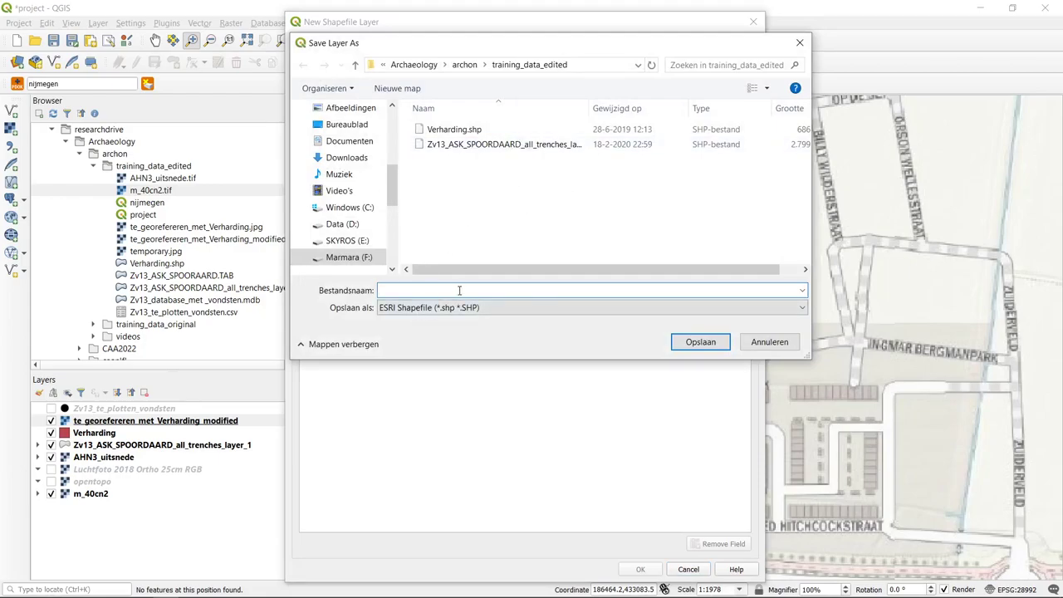
{"action": "type", "text": "topography"}
{"action": "left_click", "coordinate": [721, 348]}
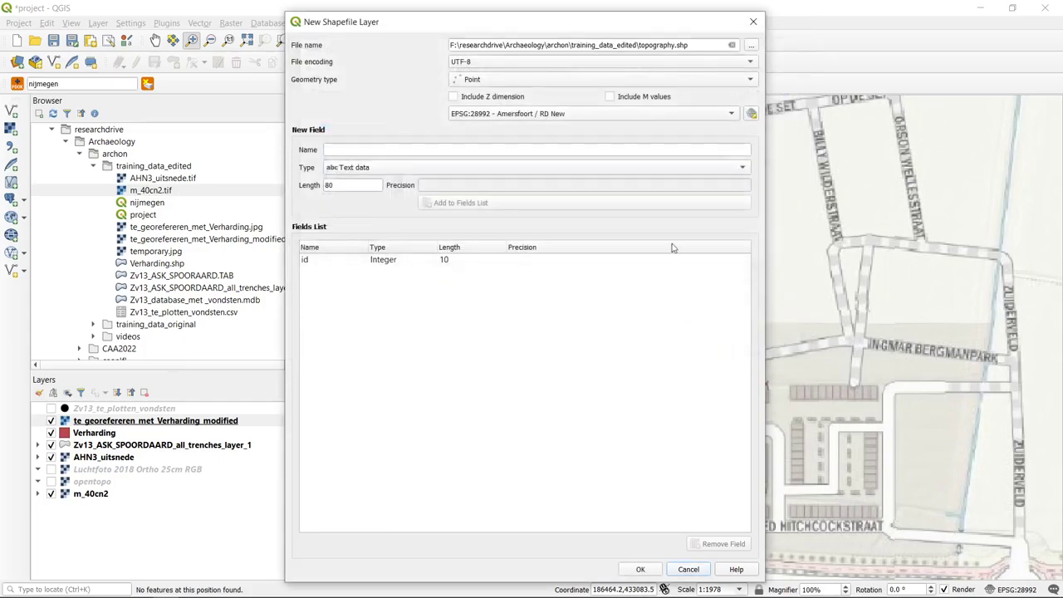
{"action": "left_click", "coordinate": [540, 80]}
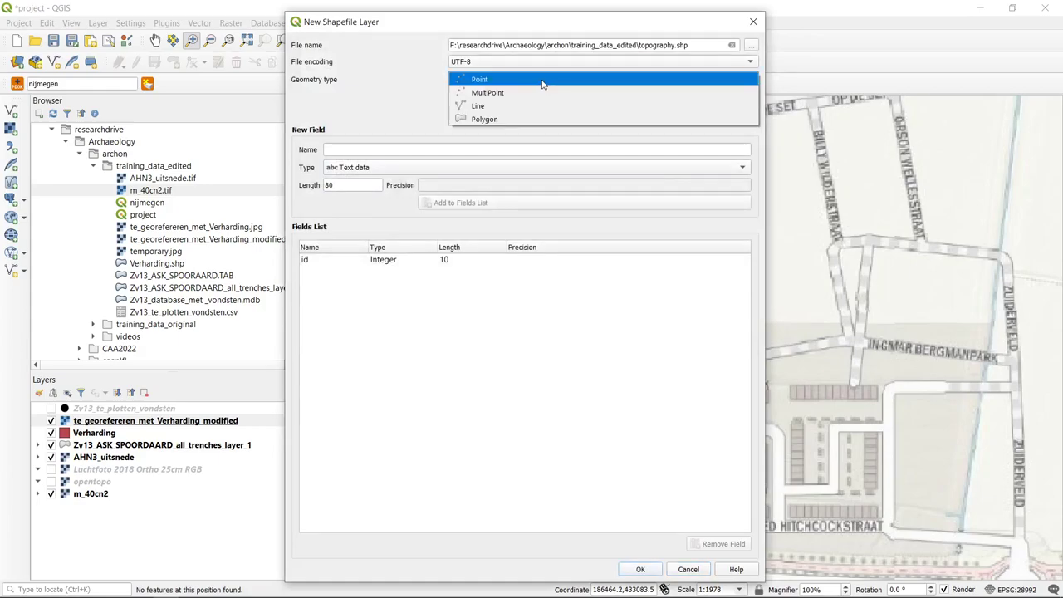
{"action": "left_click", "coordinate": [496, 119]}
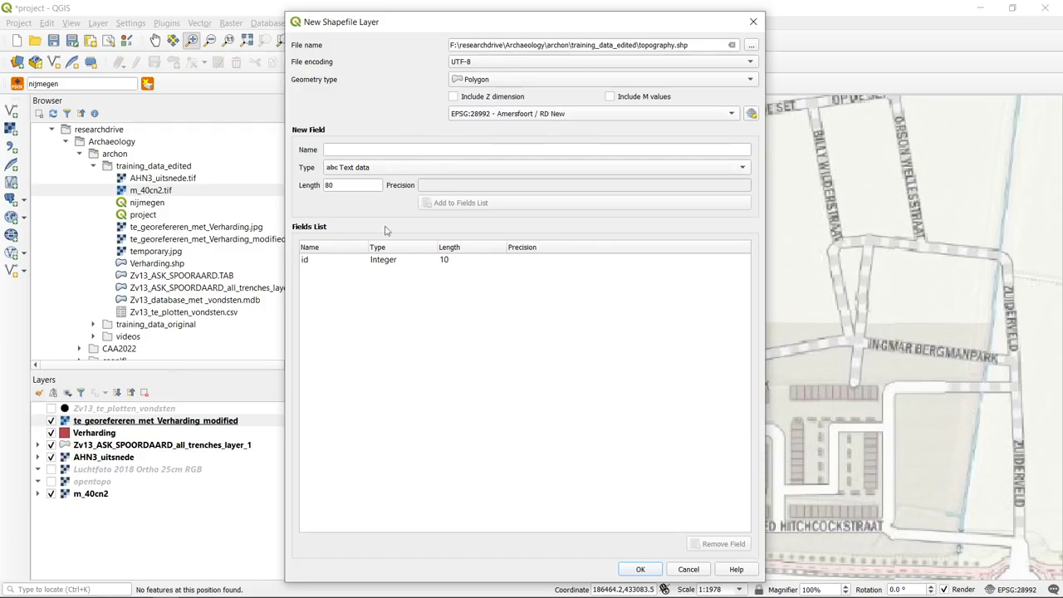
- Add a text data field named type with length 80 to the new shapefile and create the layer
{"action": "left_click", "coordinate": [353, 151]}
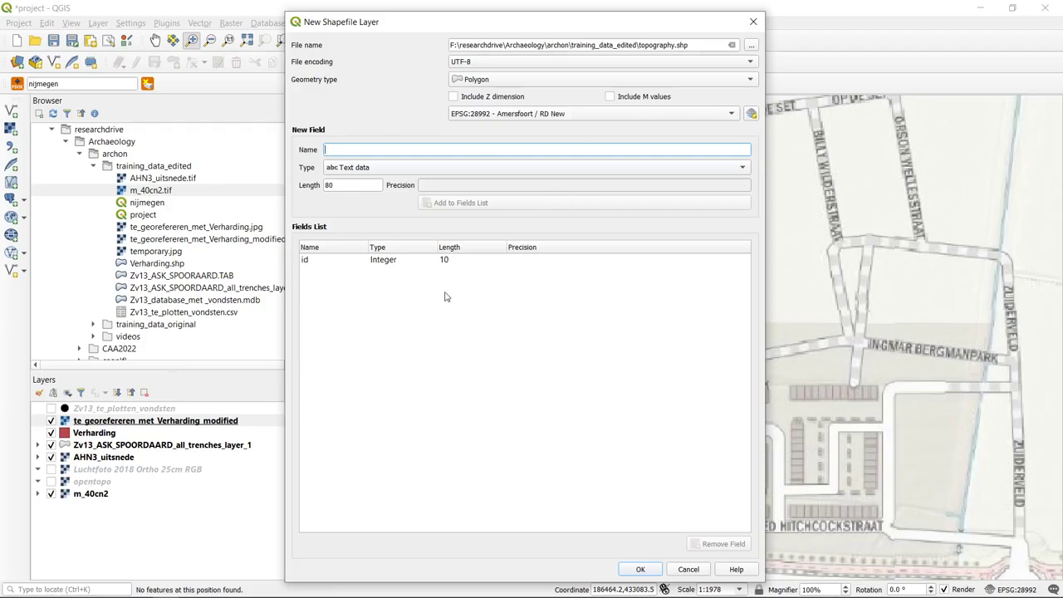
{"action": "left_click", "coordinate": [320, 263]}
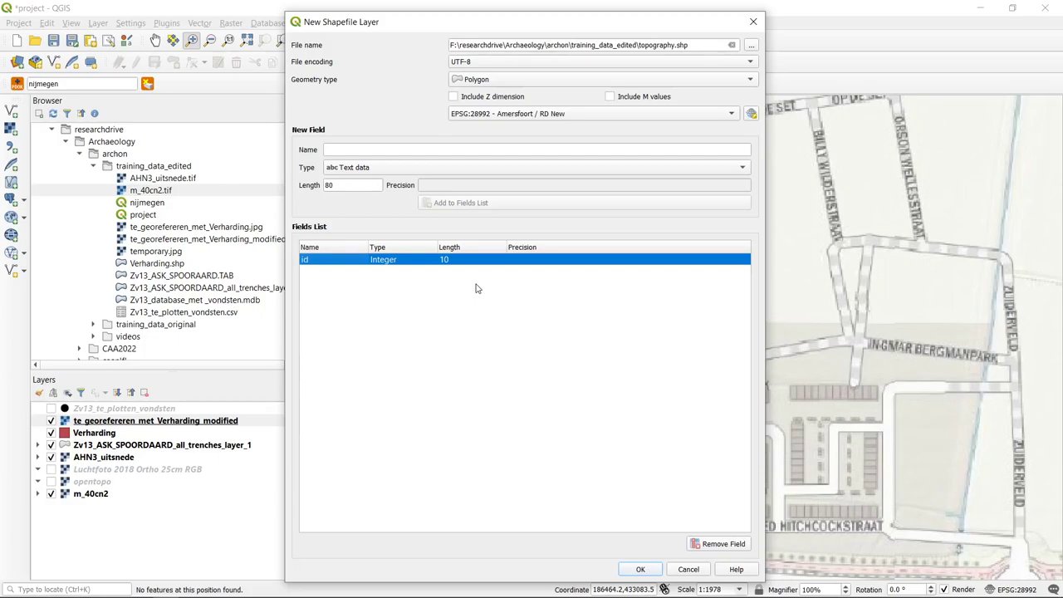
{"action": "left_click", "coordinate": [357, 149]}
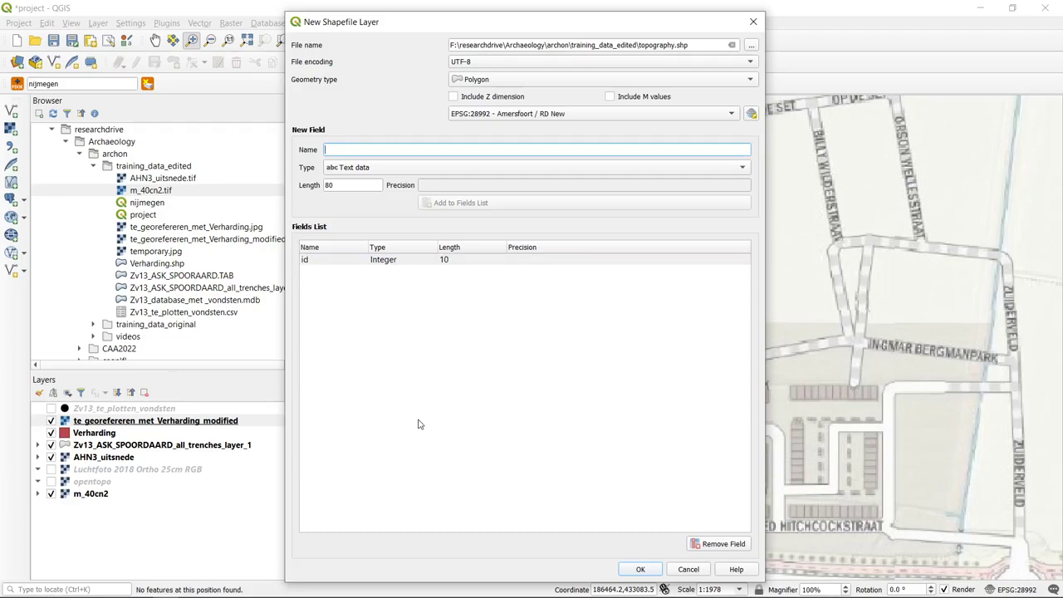
{"action": "type", "text": "ty"}
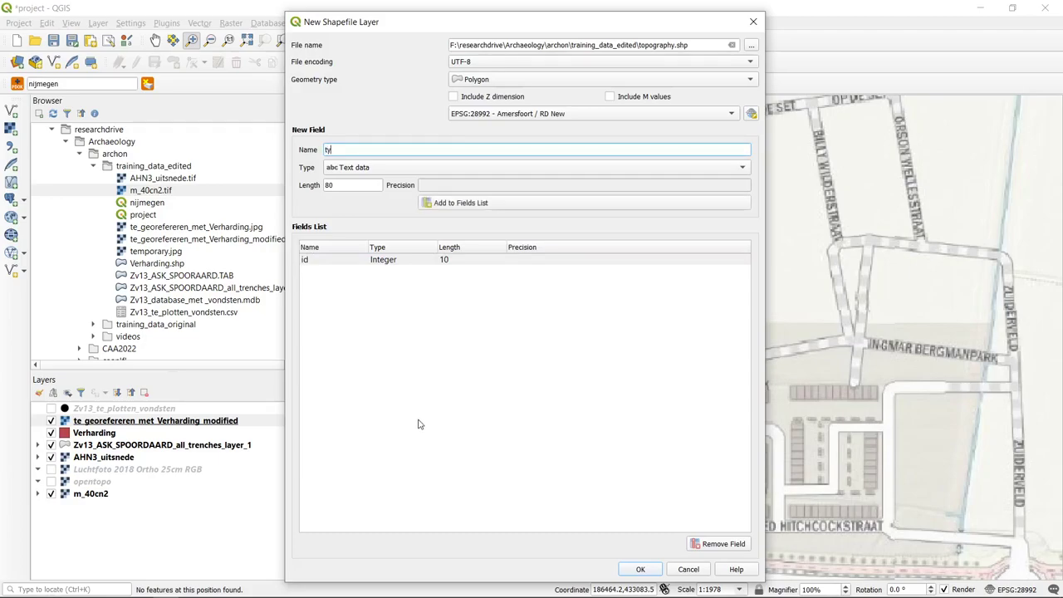
{"action": "type", "text": "pe"}
{"action": "left_click", "coordinate": [387, 167]}
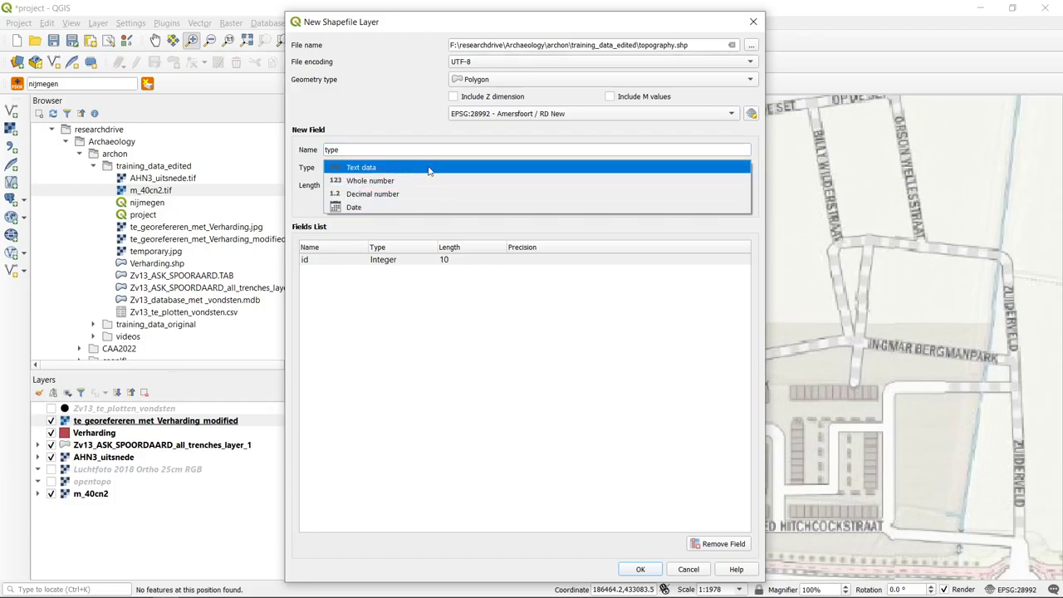
{"action": "left_click", "coordinate": [368, 168]}
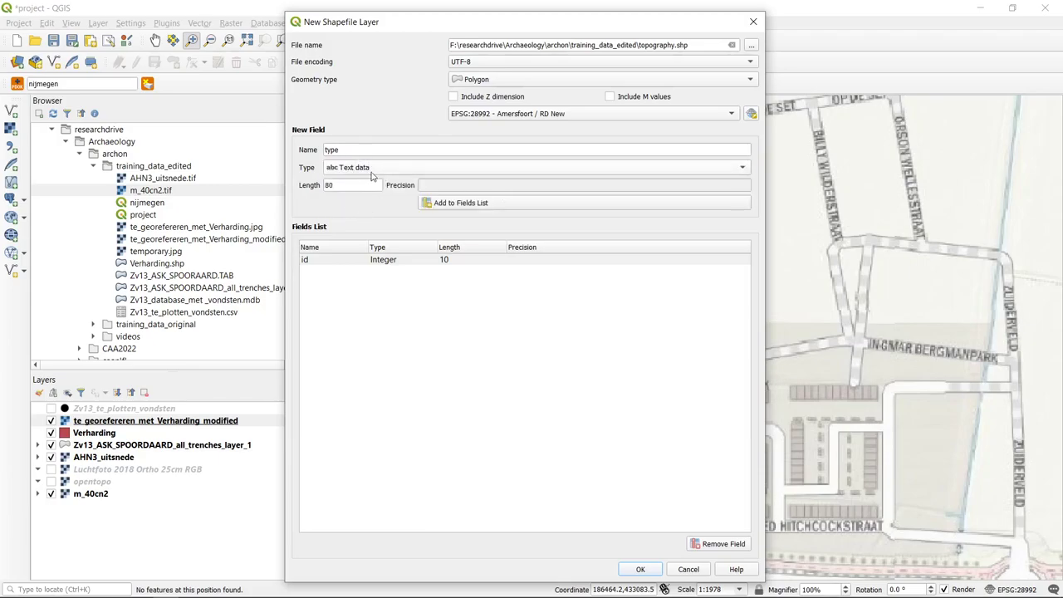
{"action": "left_click", "coordinate": [374, 173]}
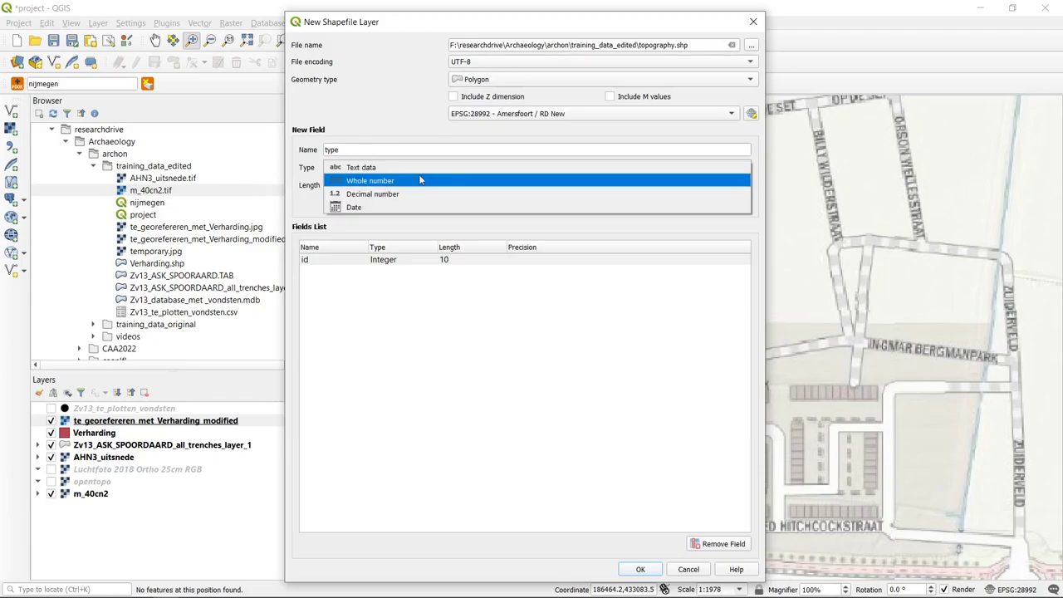
{"action": "left_click", "coordinate": [394, 169]}
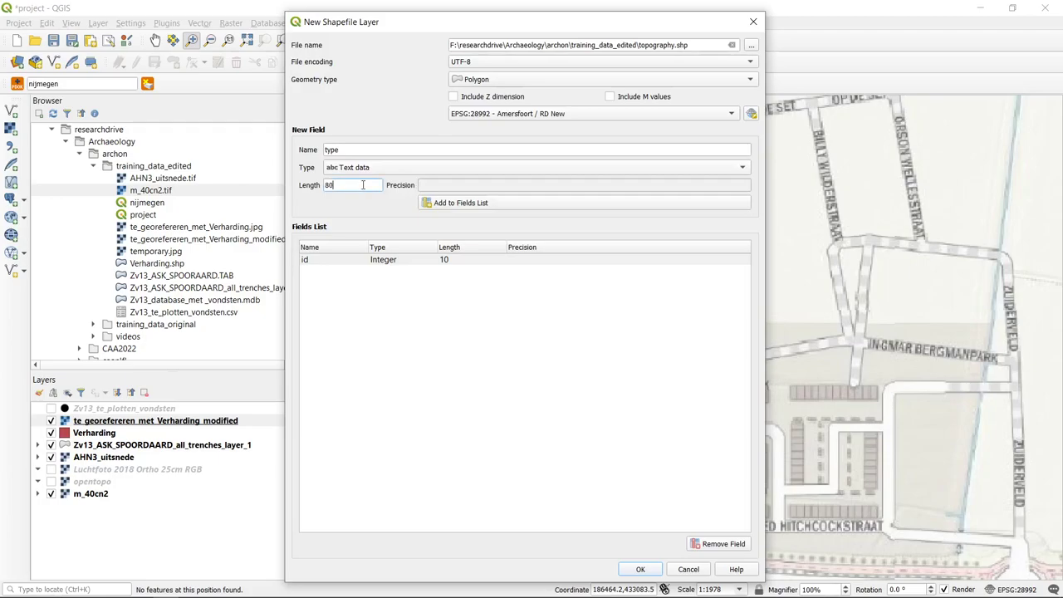
{"action": "left_click", "coordinate": [367, 188]}
{"action": "left_click", "coordinate": [523, 206]}
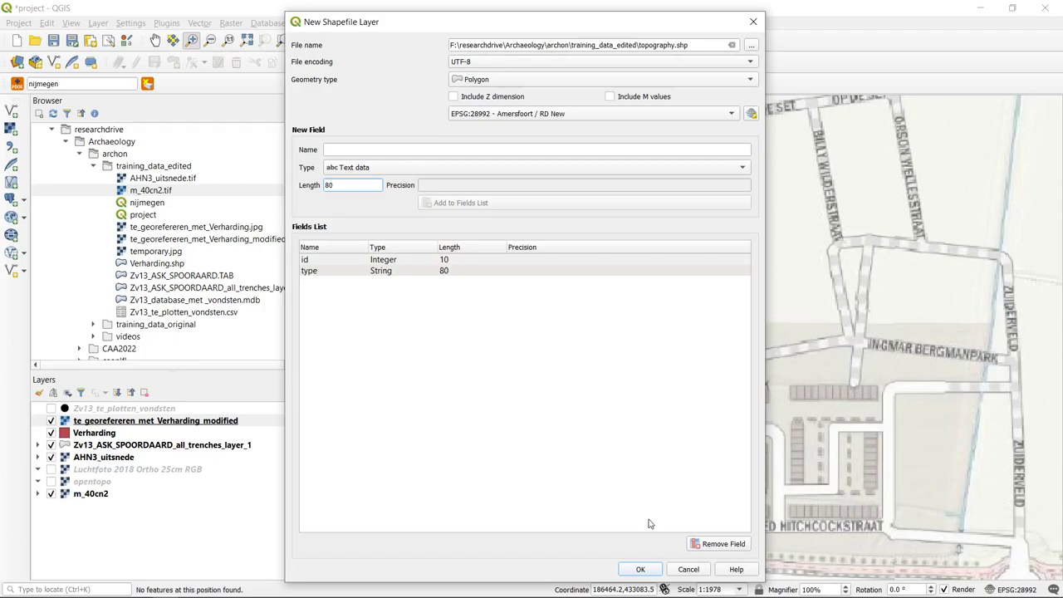
{"action": "left_click", "coordinate": [644, 572]}
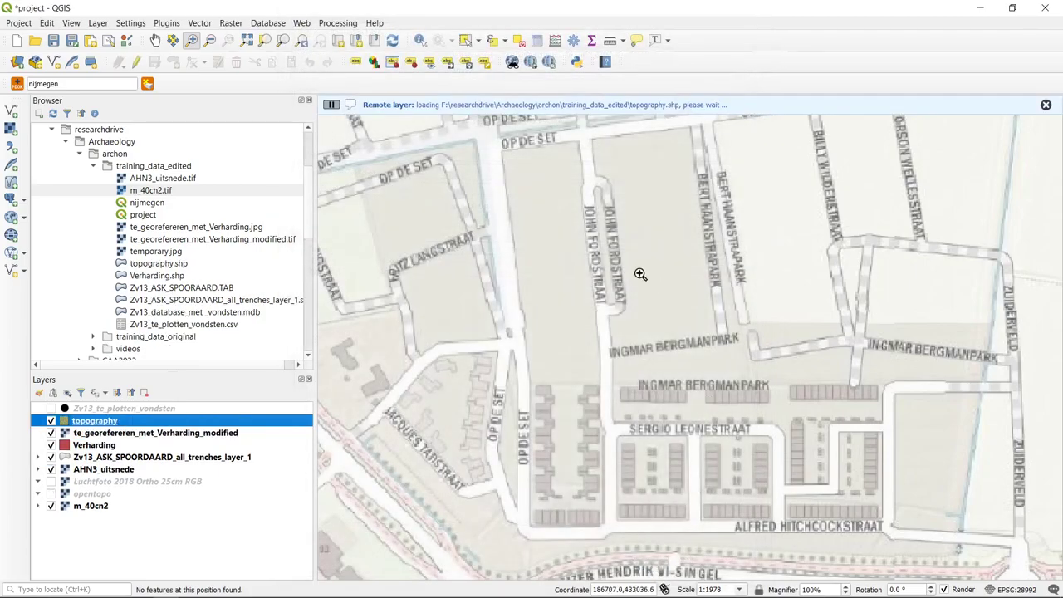
- Check the fields in the topography layer's attribute table, then close the table
{"action": "right_click", "coordinate": [91, 423]}
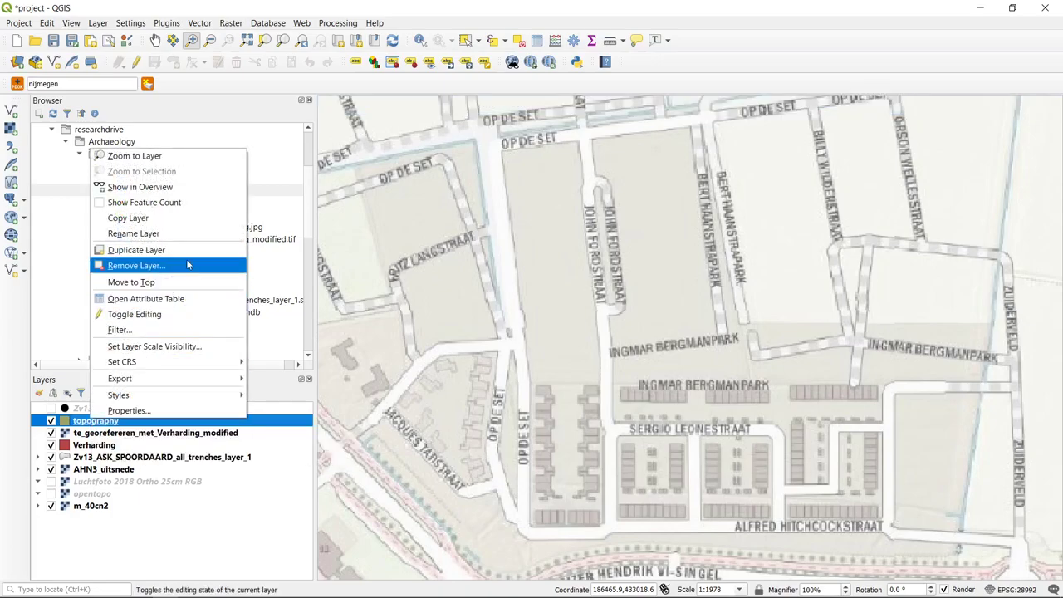
{"action": "left_click", "coordinate": [191, 304]}
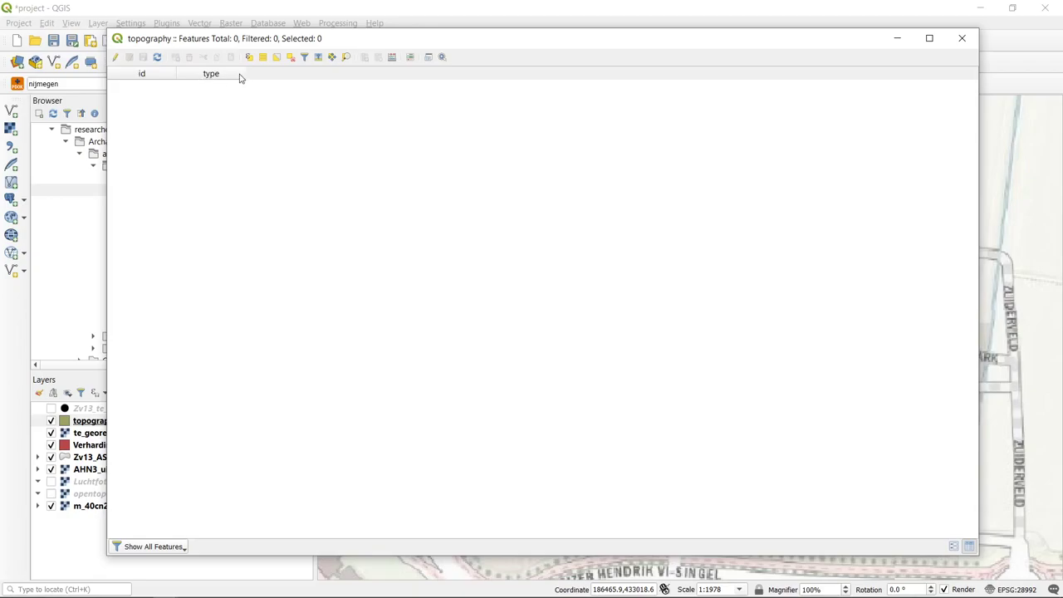
{"action": "left_click", "coordinate": [961, 39]}
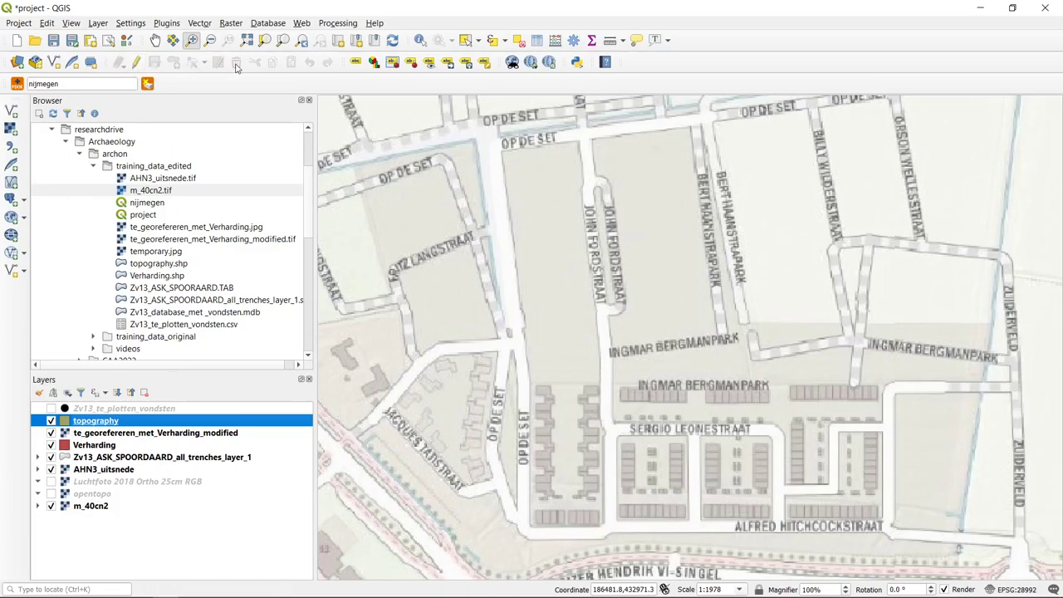
- Turn on editing for the topography layer and keep it as the active layer
{"action": "left_click", "coordinate": [138, 63]}
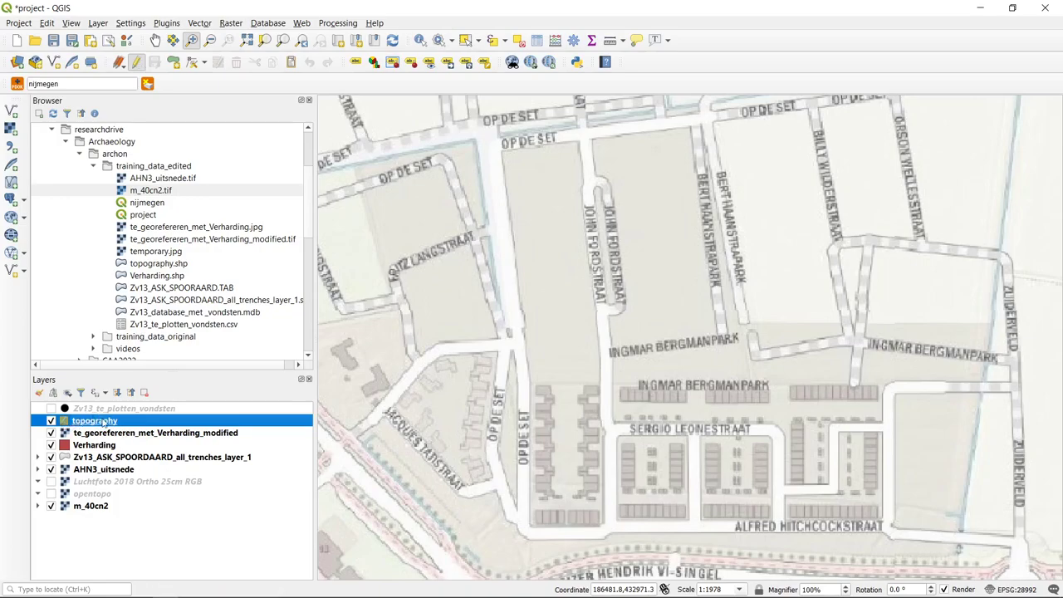
{"action": "left_click", "coordinate": [86, 432]}
{"action": "left_click", "coordinate": [70, 422]}
- Show the Advanced Digitizing Toolbar
{"action": "right_click", "coordinate": [687, 64]}
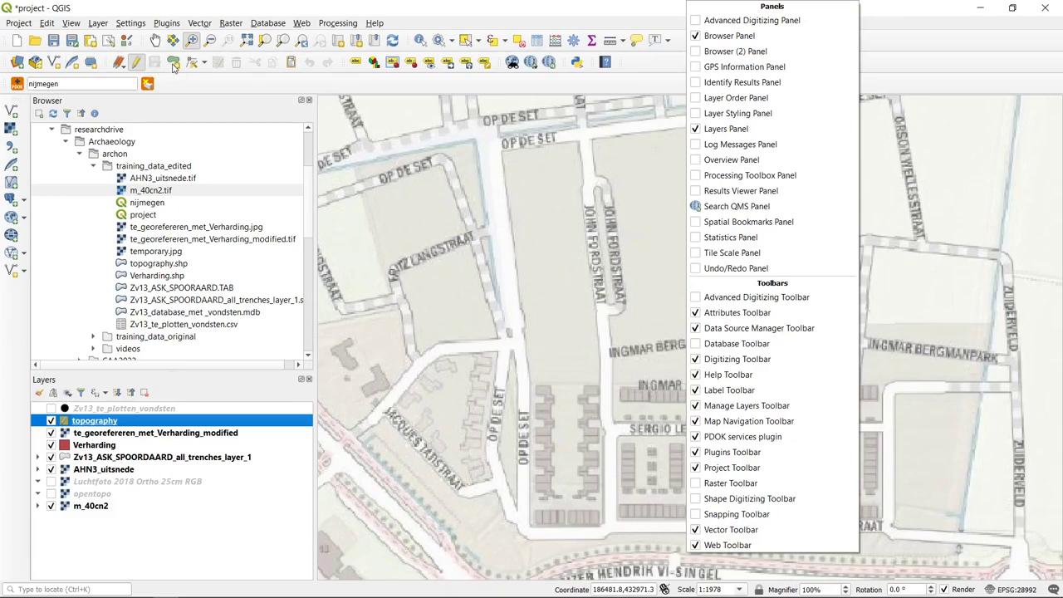
{"action": "left_click", "coordinate": [743, 299]}
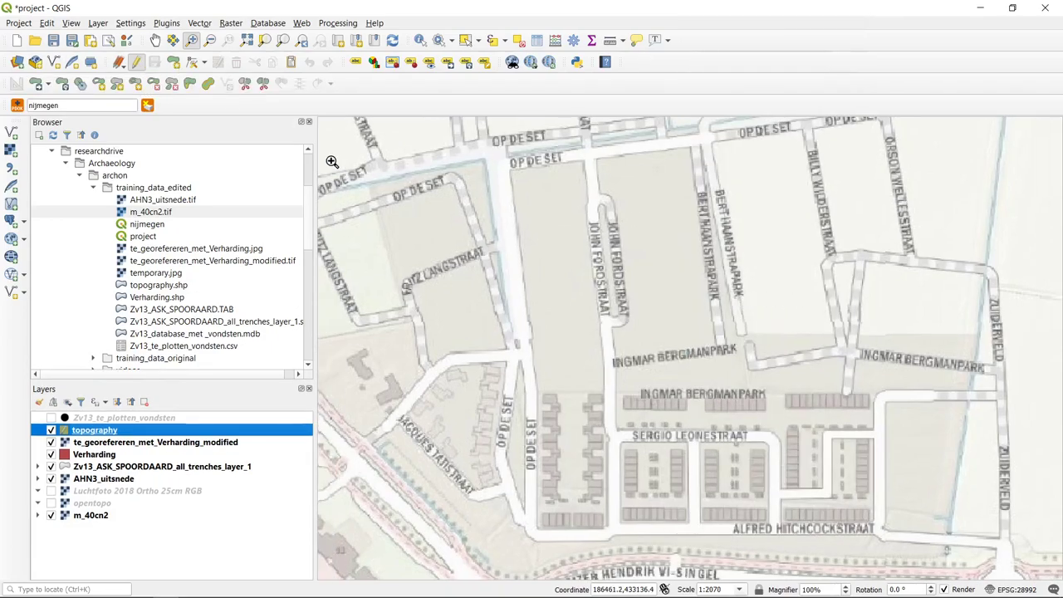
{"action": "right_click", "coordinate": [781, 64]}
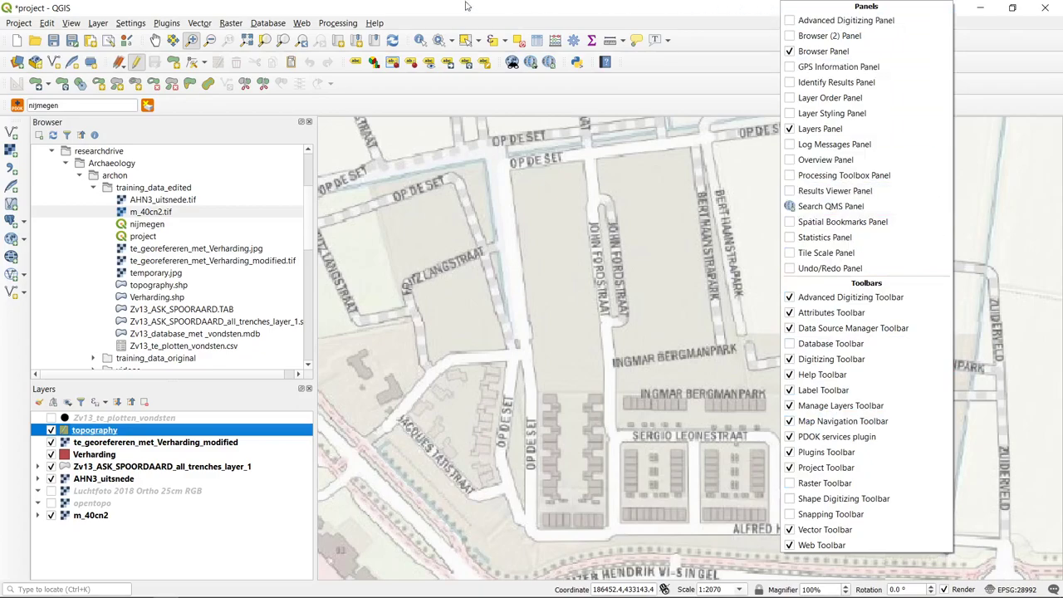
{"action": "left_click", "coordinate": [397, 96]}
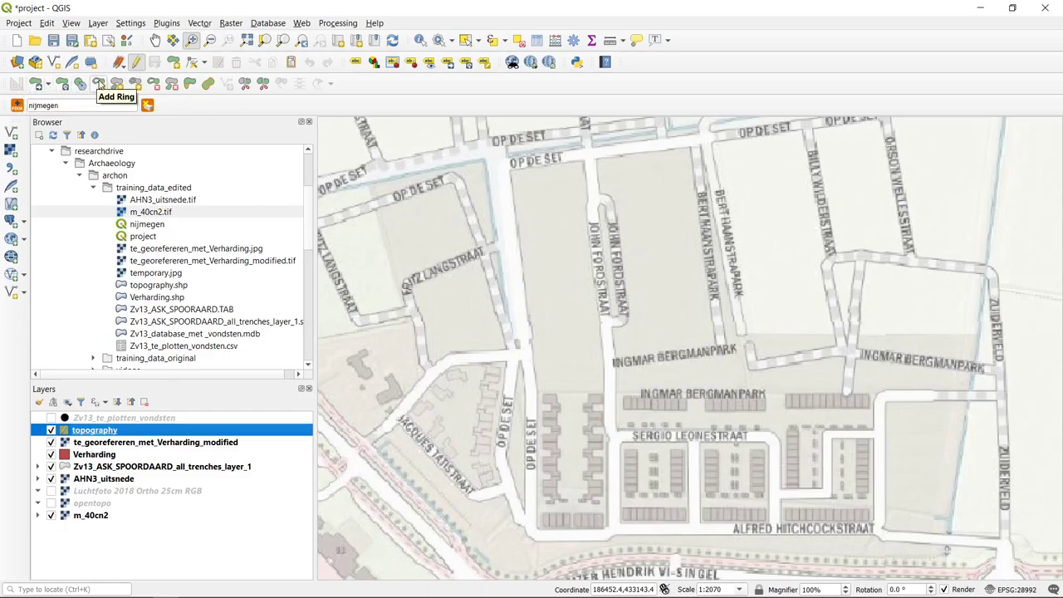
{"action": "left_click", "coordinate": [218, 588]}
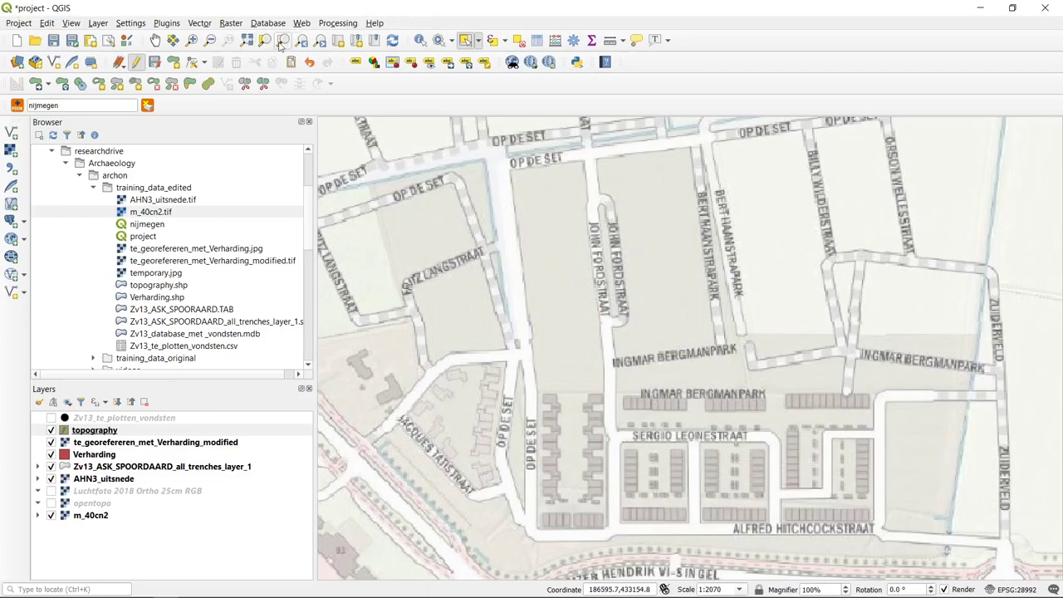
- Digitize a four-corner polygon over the westernmost house in the row just below the second INGMAR BERGMANPARK label
{"action": "left_click", "coordinate": [192, 40]}
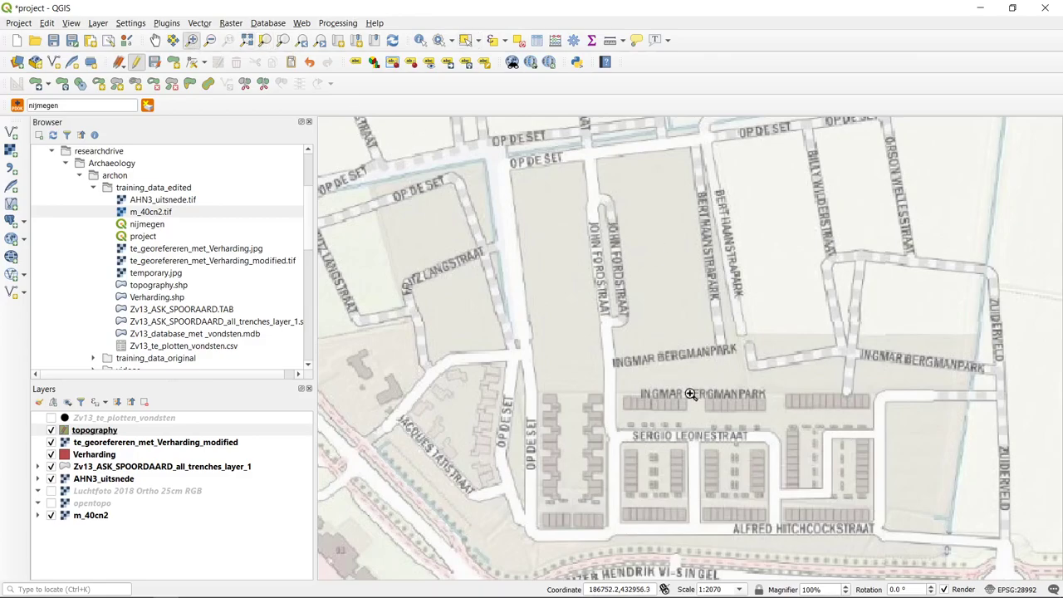
{"action": "left_click_drag", "start_coordinate": [612, 388], "coordinate": [695, 423]}
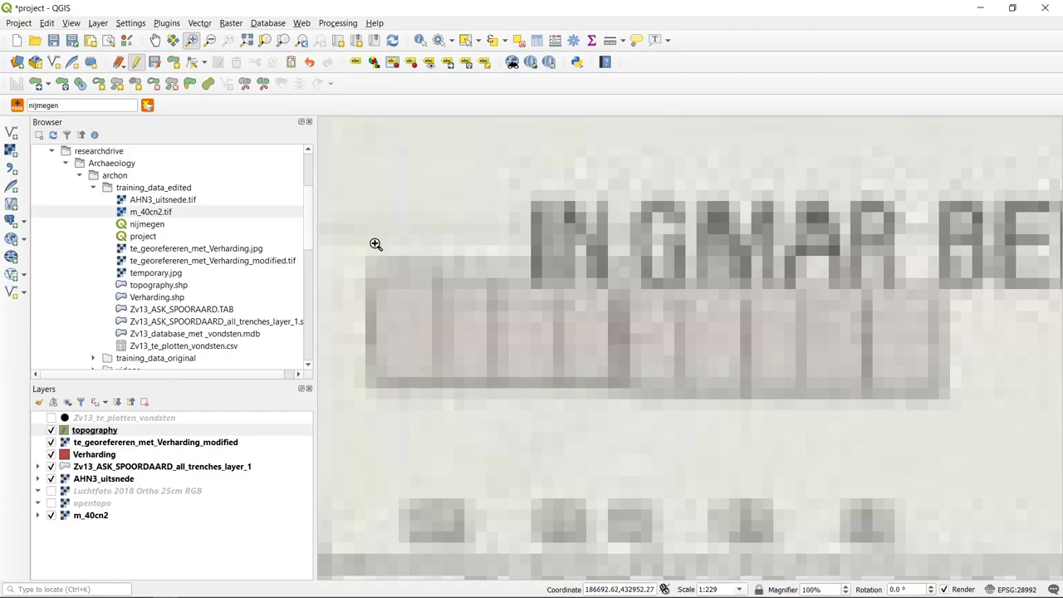
{"action": "left_click_drag", "start_coordinate": [355, 236], "coordinate": [673, 415]}
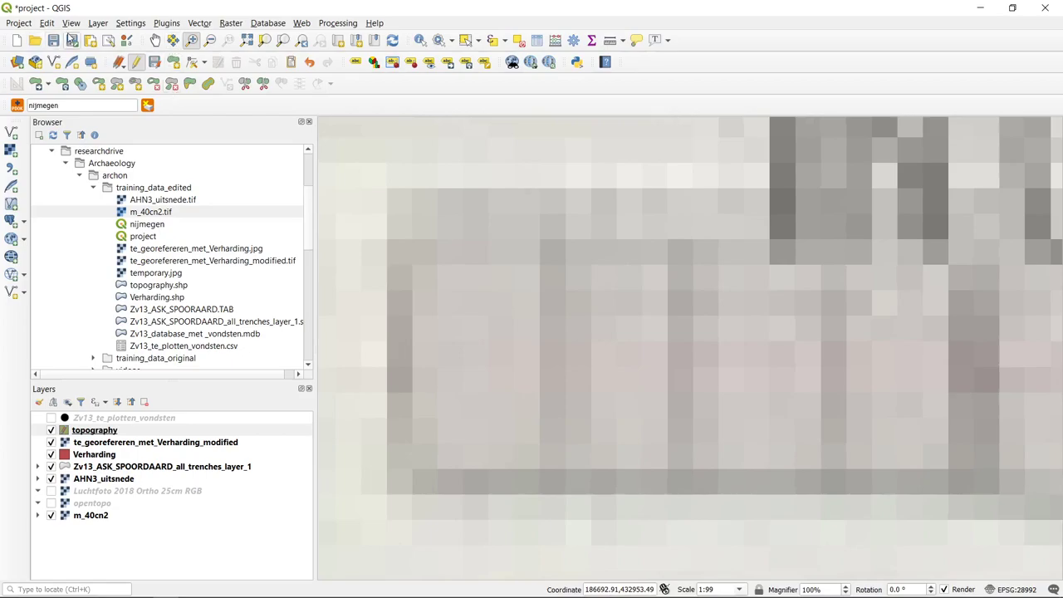
{"action": "left_click", "coordinate": [173, 63]}
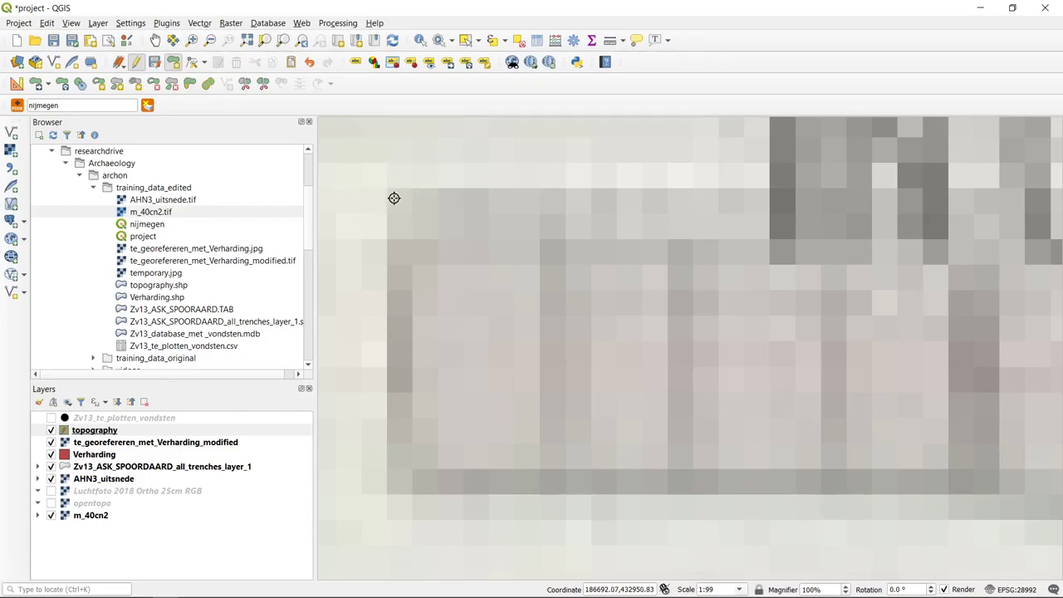
{"action": "left_click", "coordinate": [403, 253]}
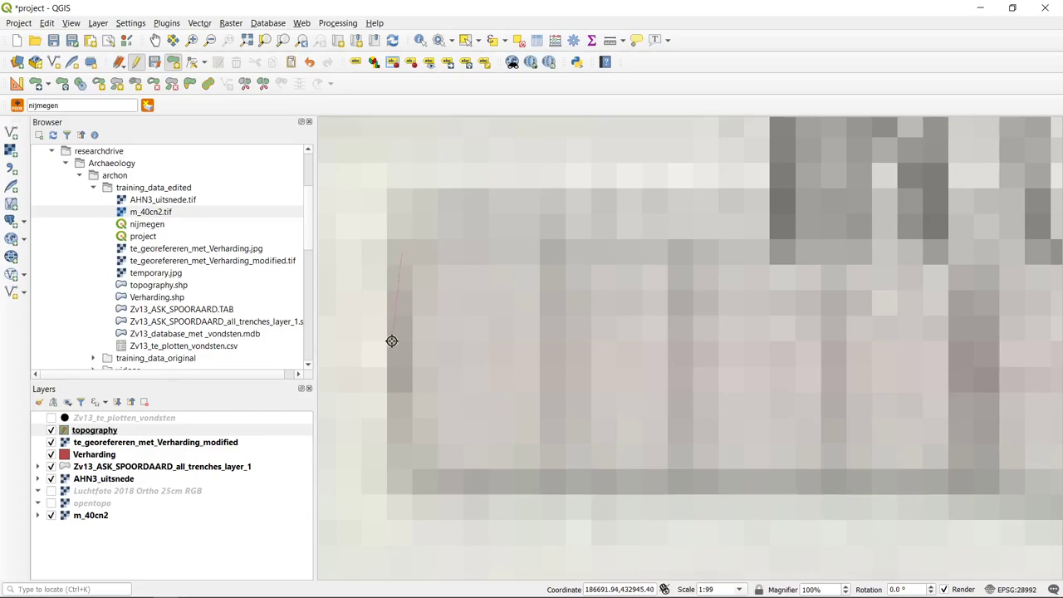
{"action": "left_click", "coordinate": [403, 483]}
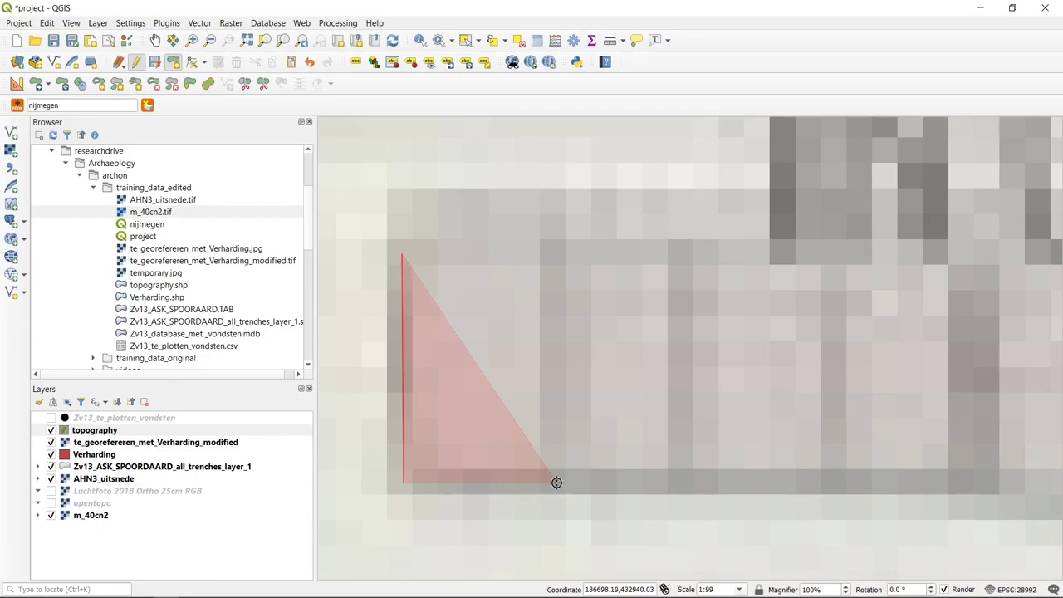
{"action": "left_click", "coordinate": [557, 482]}
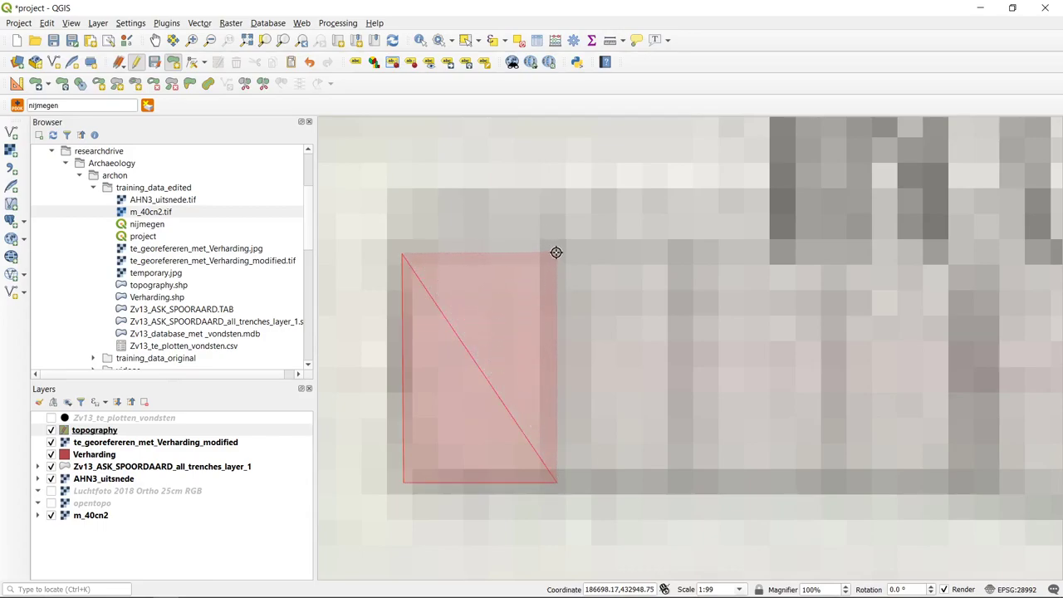
{"action": "left_click", "coordinate": [555, 254]}
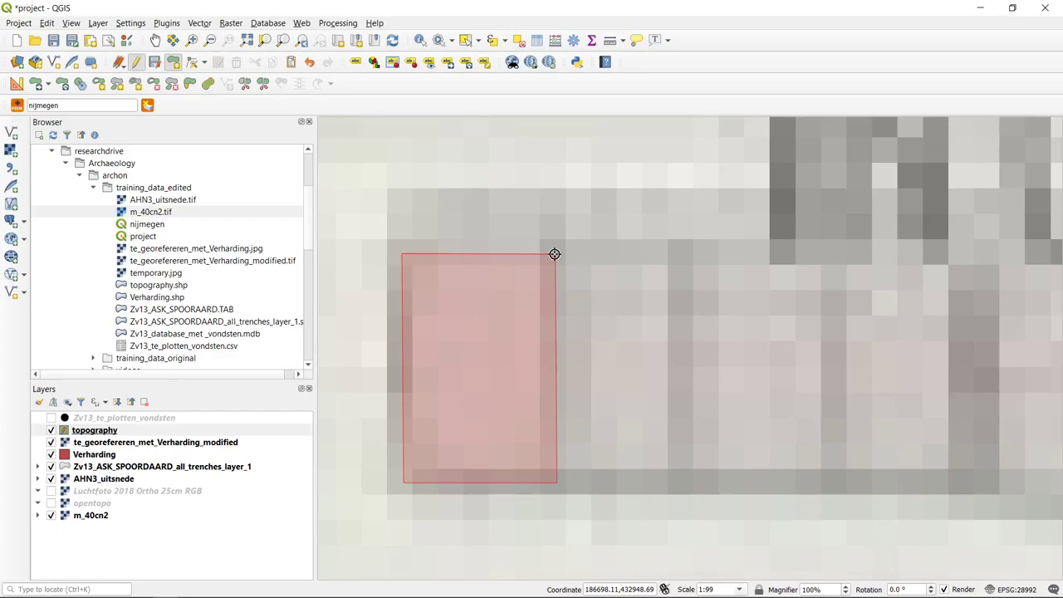
{"action": "right_click", "coordinate": [503, 208]}
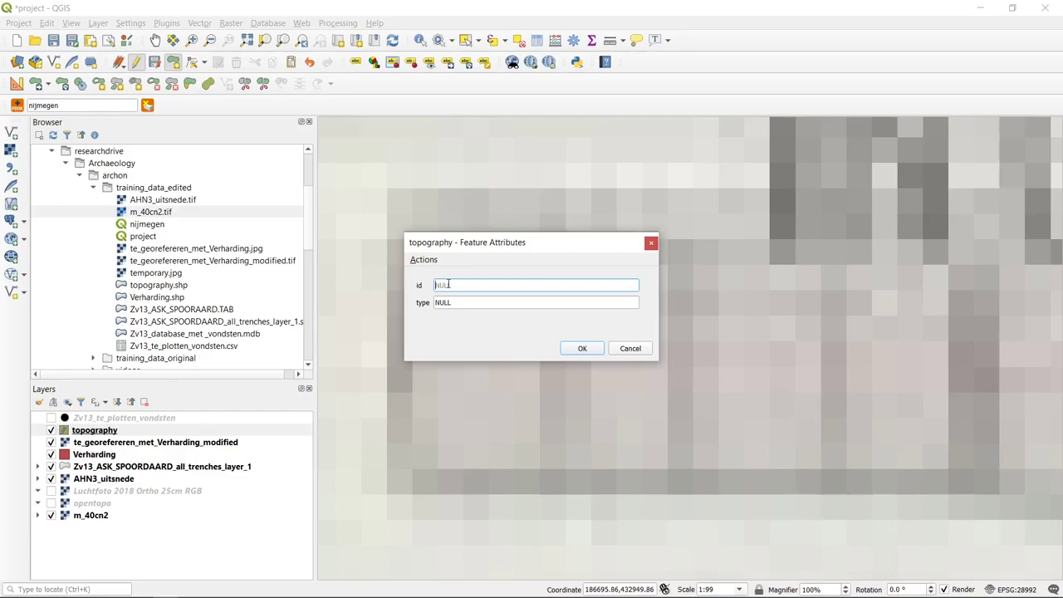
- Give the new polygon id 1 and type house, and confirm its attributes
{"action": "type", "text": "1"}
{"action": "left_click", "coordinate": [485, 302]}
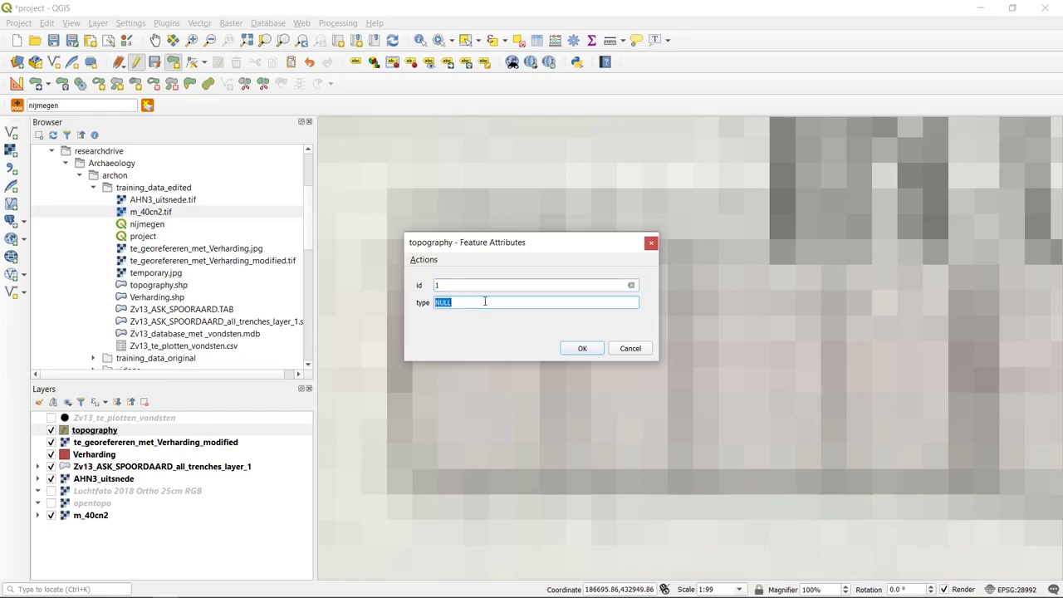
{"action": "type", "text": "house"}
{"action": "left_click", "coordinate": [583, 348]}
- Identify the digitized house polygon and check its id and type in the topography layer's attribute table
{"action": "scroll", "coordinate": [546, 235], "scroll_direction": "down", "scroll_amount": 1}
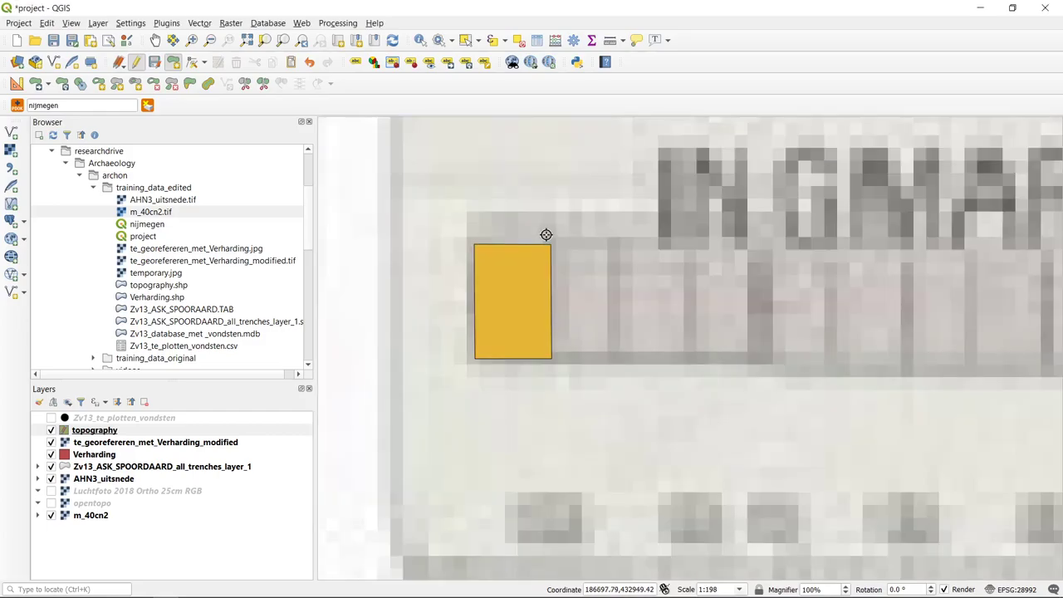
{"action": "scroll", "coordinate": [546, 235], "scroll_direction": "down", "scroll_amount": 1}
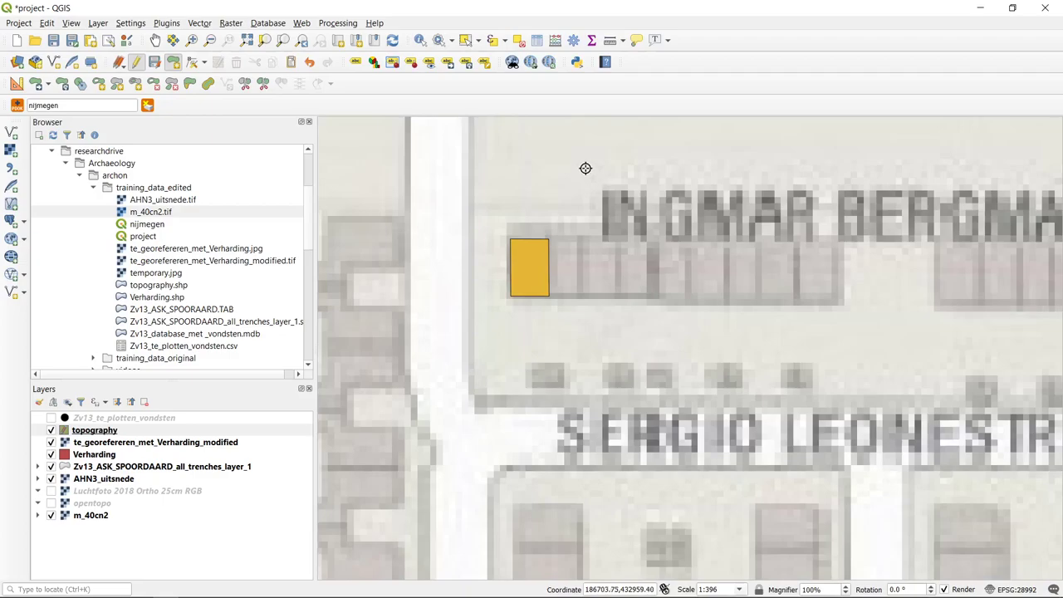
{"action": "left_click_drag", "start_coordinate": [586, 169], "coordinate": [531, 204]}
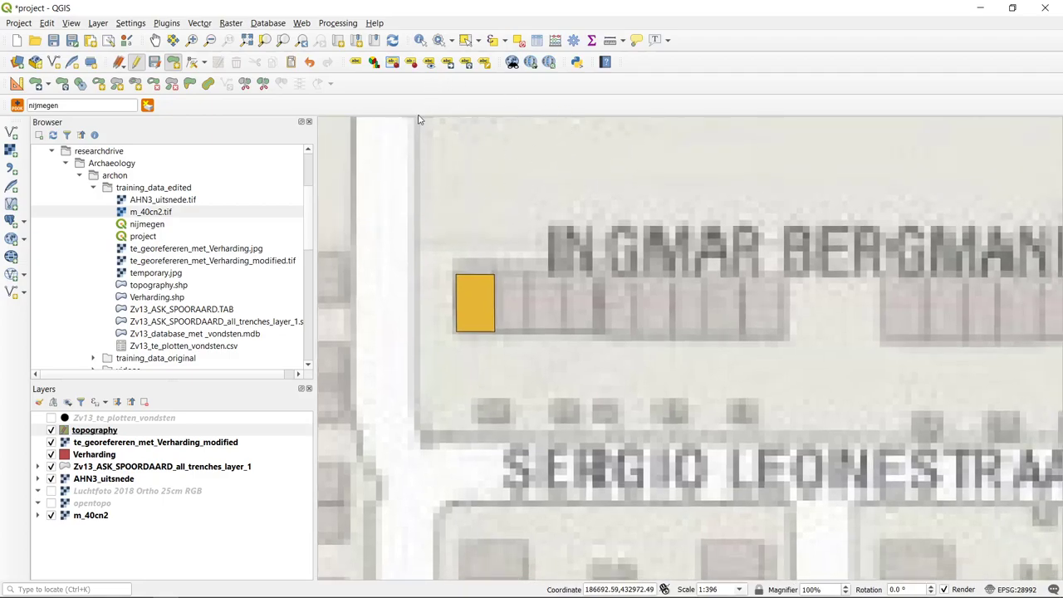
{"action": "left_click", "coordinate": [422, 41]}
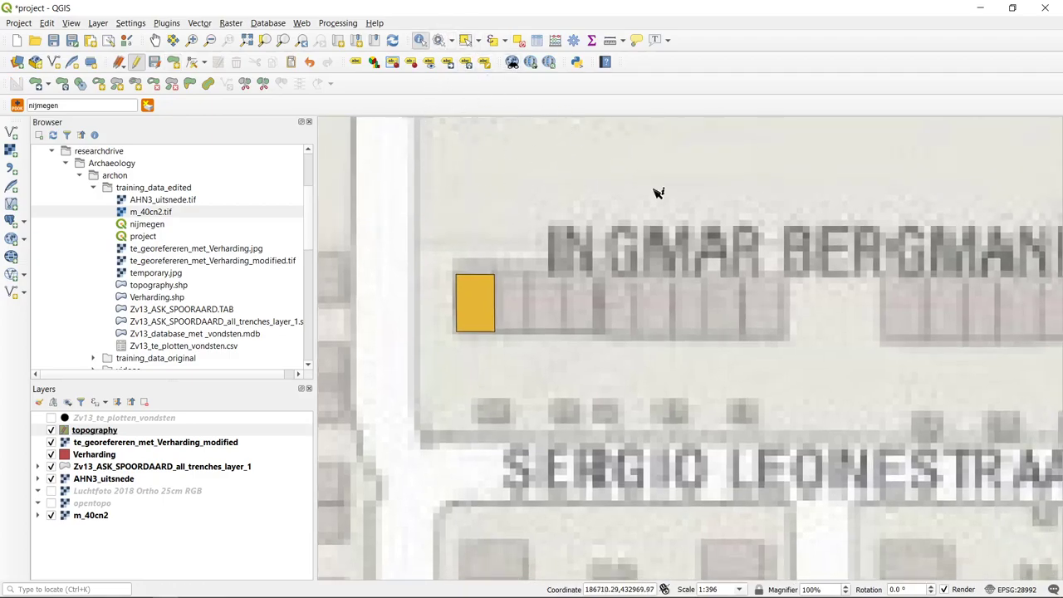
{"action": "left_click", "coordinate": [477, 306]}
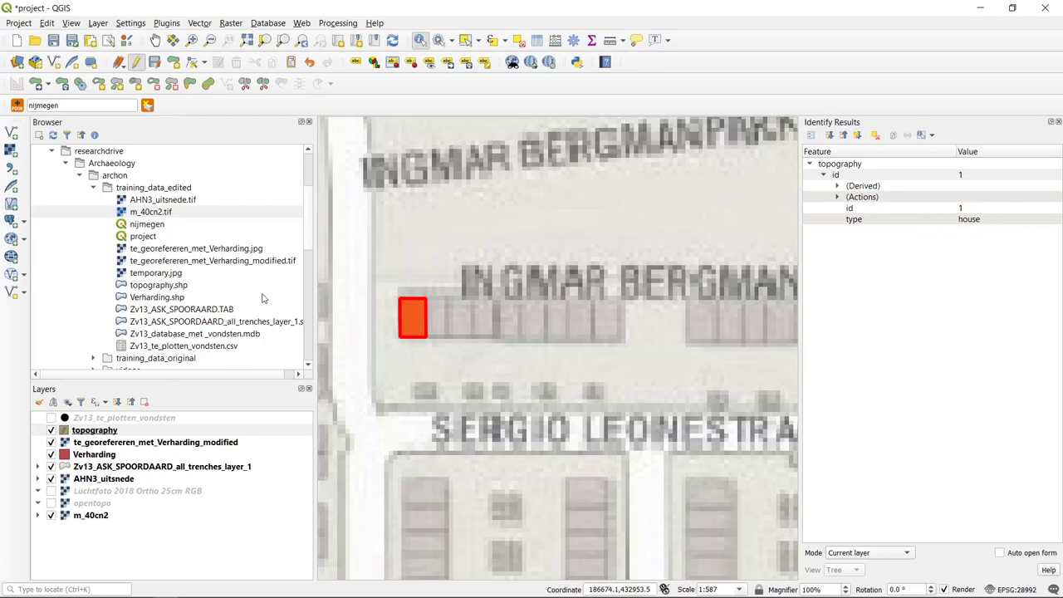
{"action": "right_click", "coordinate": [98, 432]}
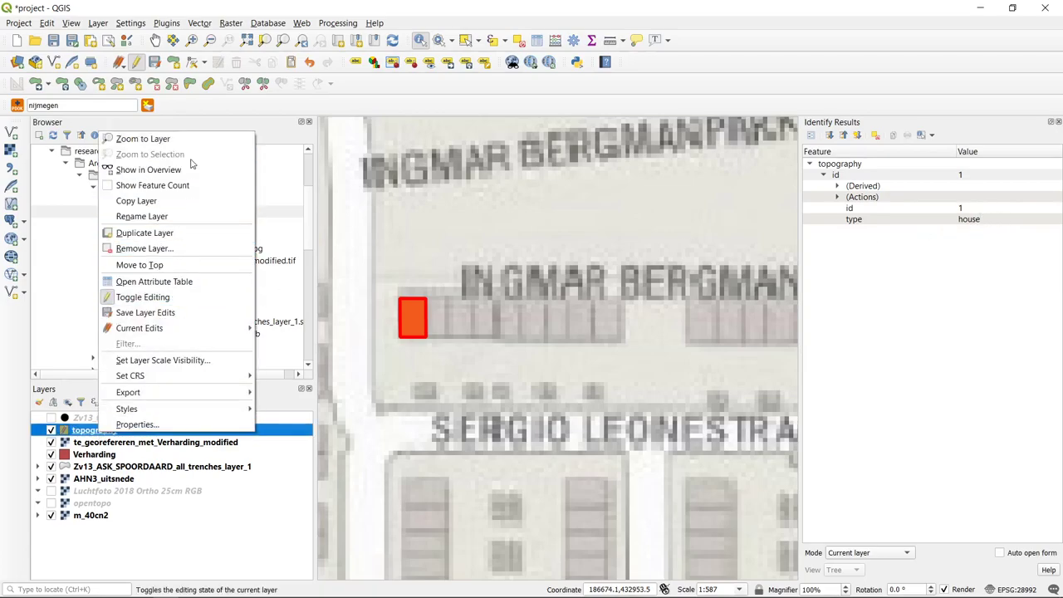
{"action": "left_click", "coordinate": [175, 283]}
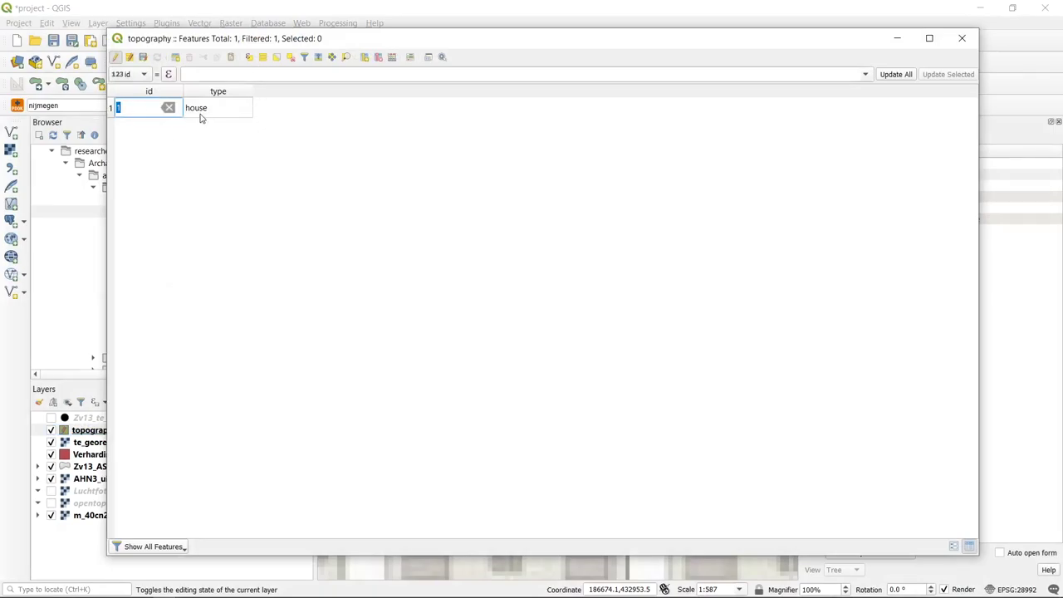
{"action": "left_click", "coordinate": [963, 38]}
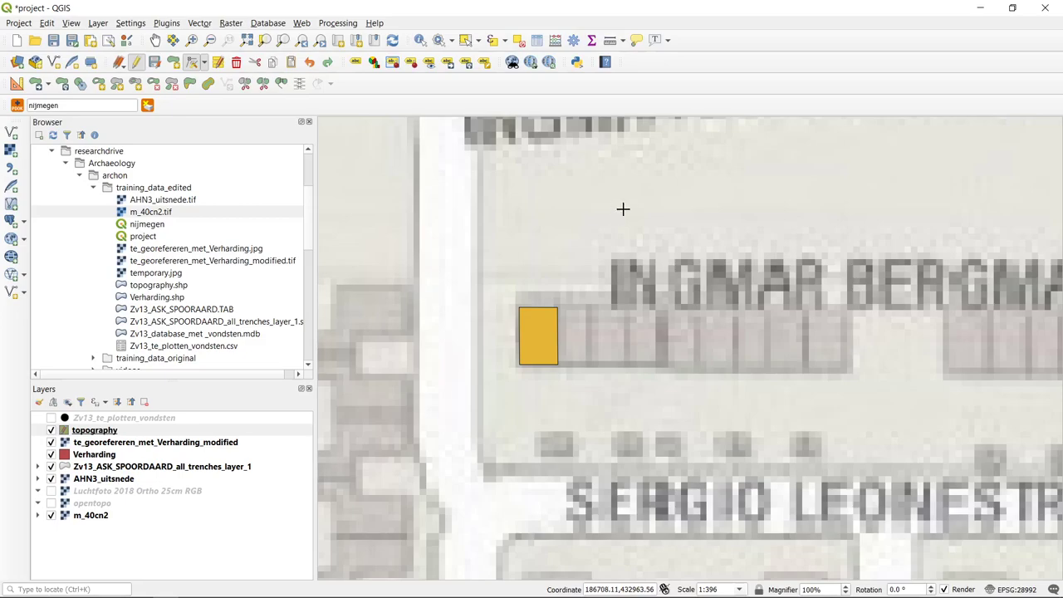
- Select the house polygon and move it off the house row onto the white road to the west
{"action": "left_click", "coordinate": [466, 40]}
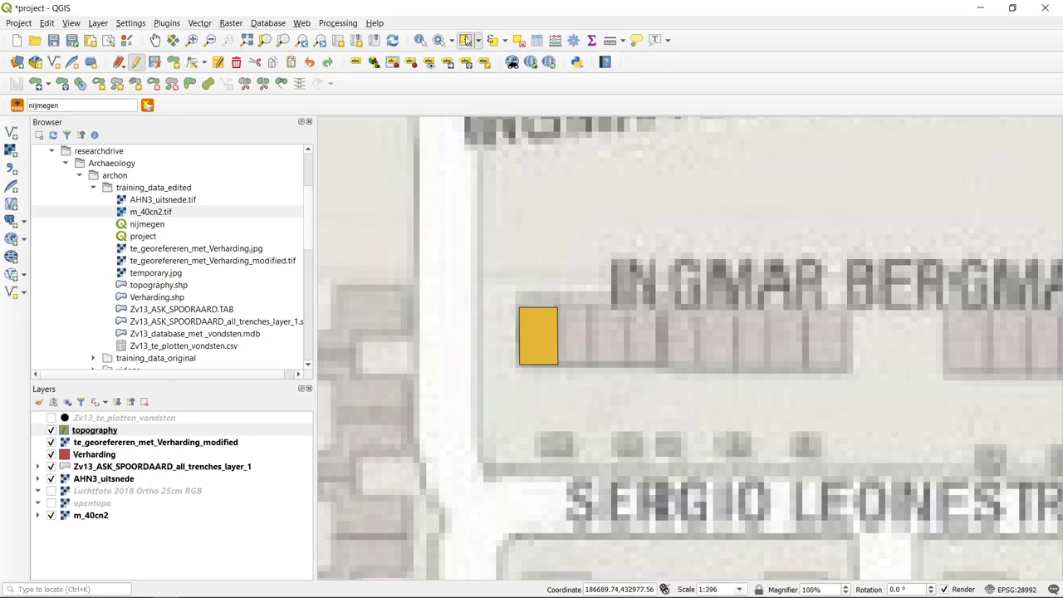
{"action": "left_click", "coordinate": [530, 342]}
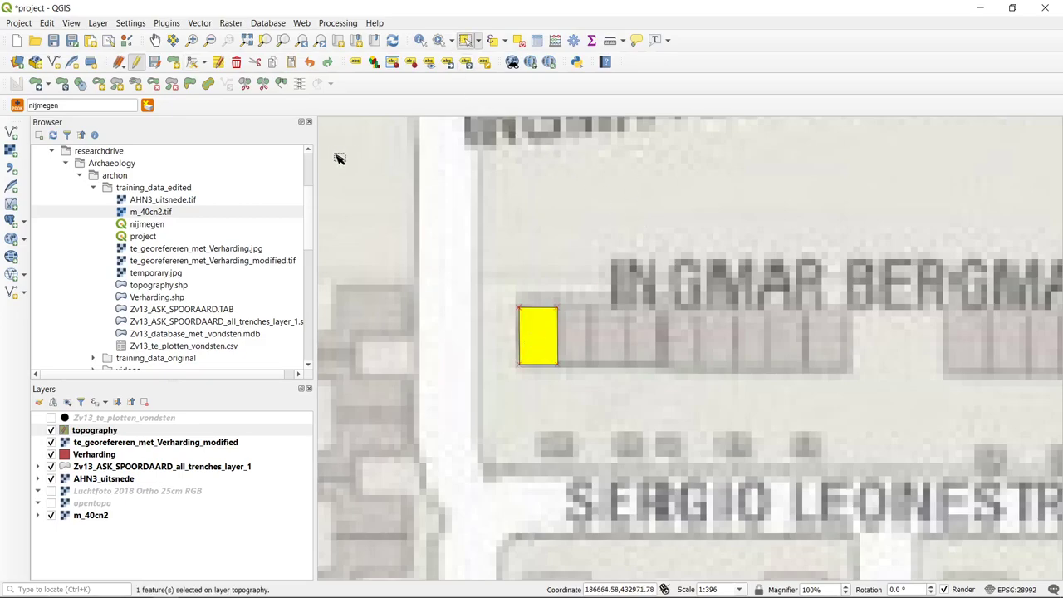
{"action": "left_click", "coordinate": [37, 84]}
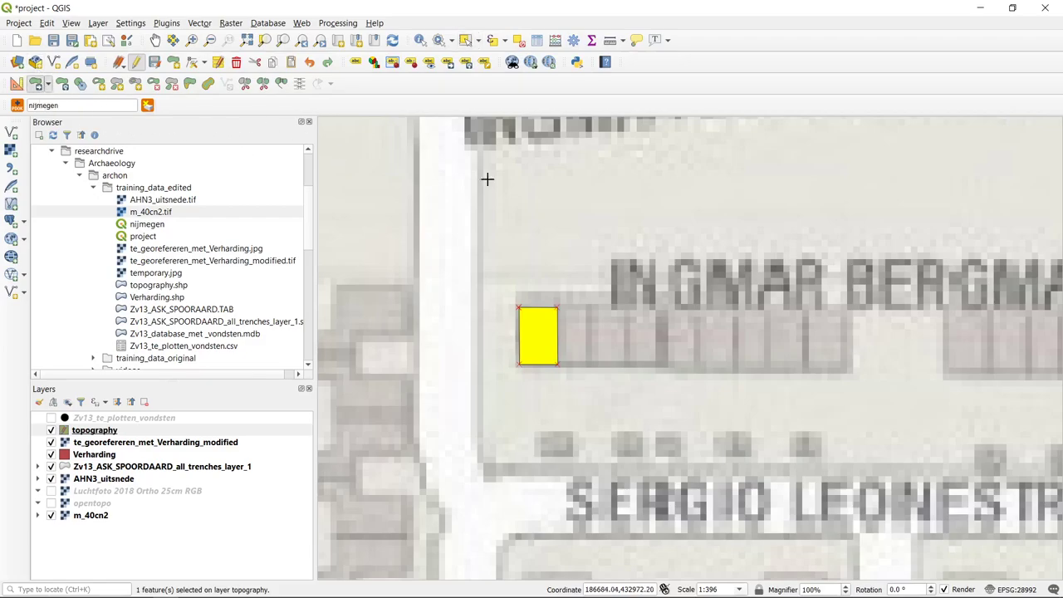
{"action": "left_click", "coordinate": [537, 332]}
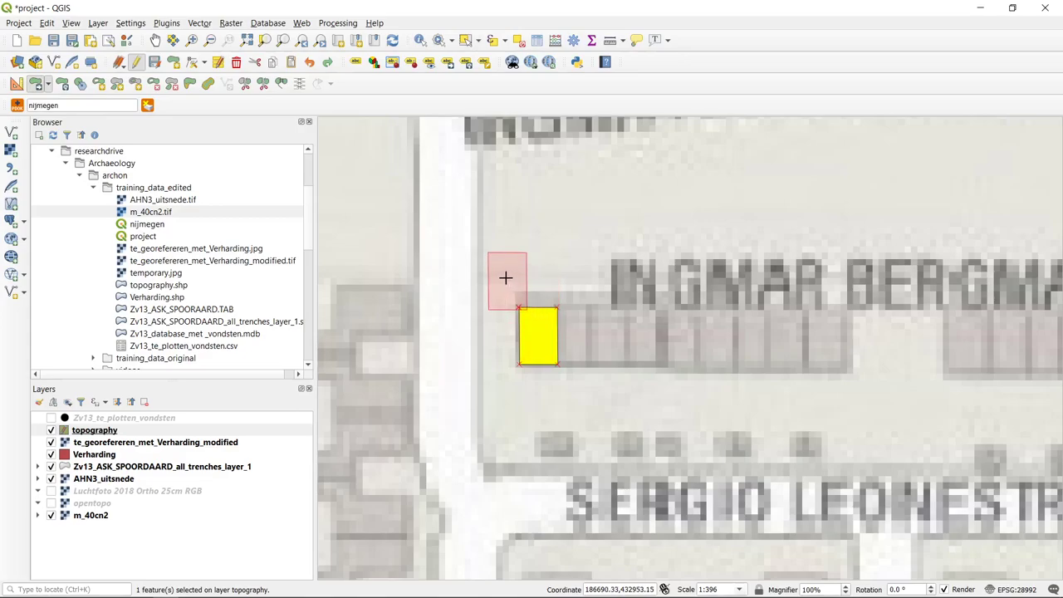
{"action": "left_click", "coordinate": [506, 277]}
{"action": "left_click", "coordinate": [515, 278]}
{"action": "left_click", "coordinate": [625, 200]}
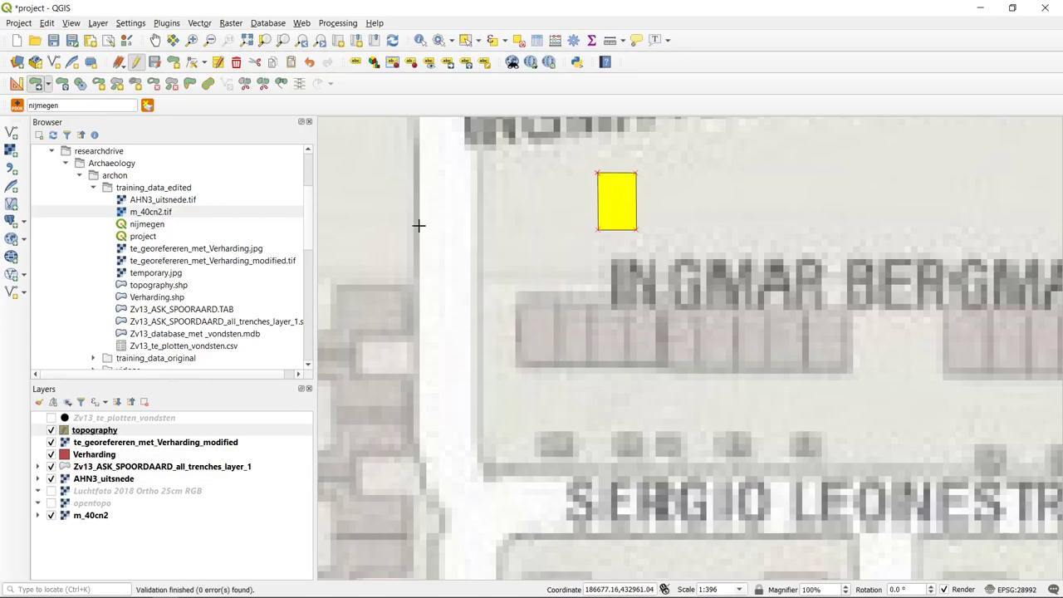
{"action": "left_click", "coordinate": [620, 200]}
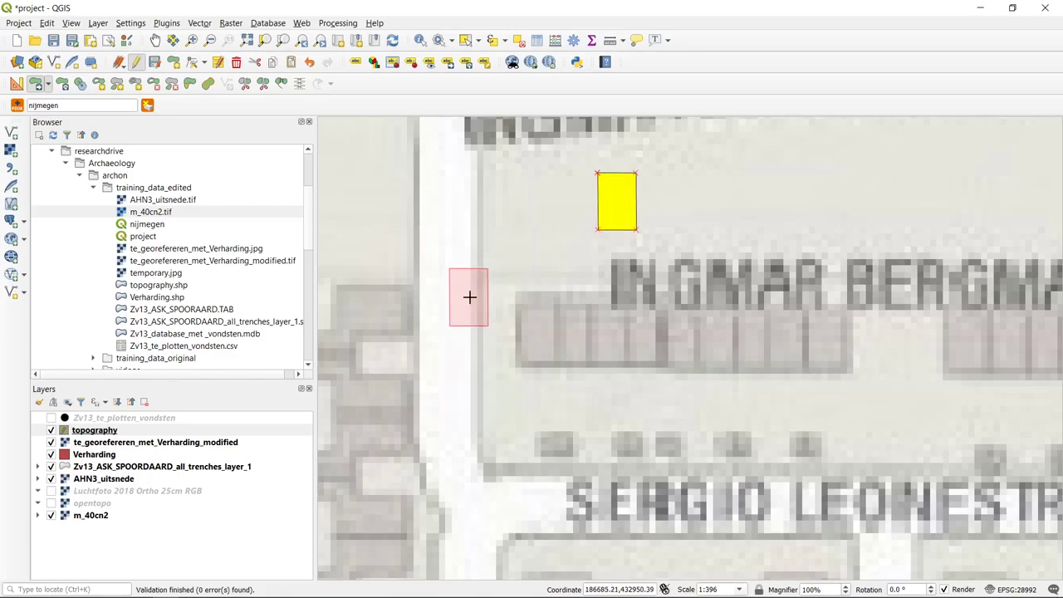
{"action": "left_click", "coordinate": [470, 286]}
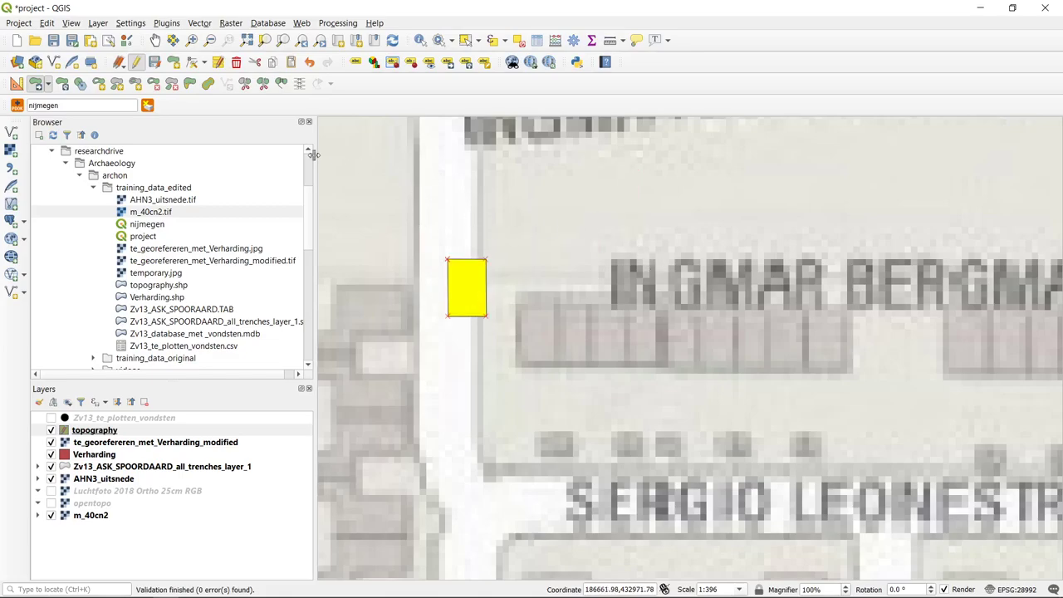
- With the Vertex Tool, move the house polygon's north-east corner vertex outward to the north-east
{"action": "left_click", "coordinate": [192, 65]}
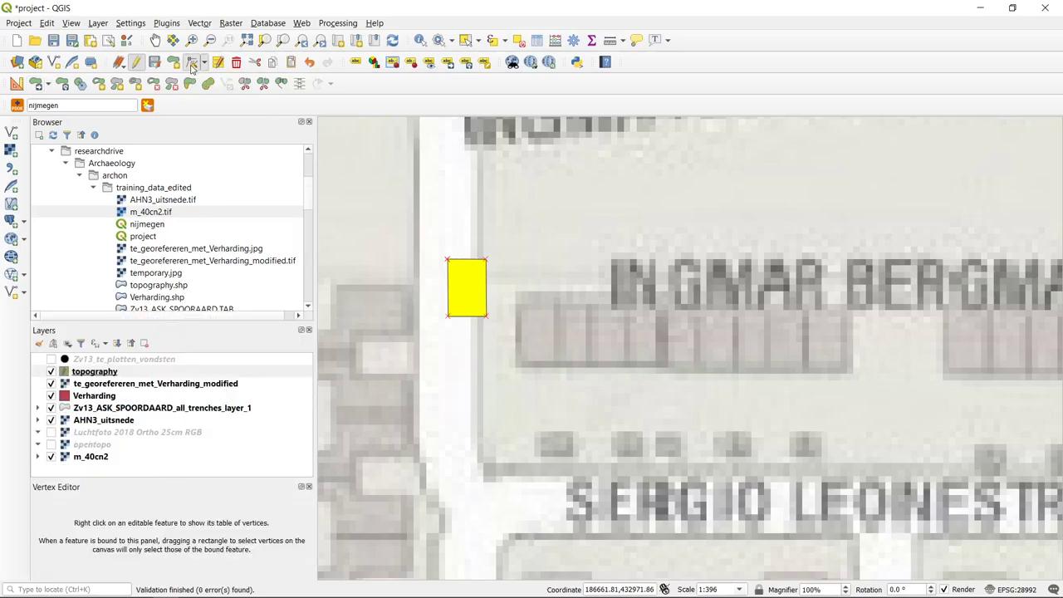
{"action": "left_click", "coordinate": [204, 64]}
{"action": "left_click", "coordinate": [204, 63]}
{"action": "scroll", "coordinate": [480, 285], "scroll_direction": "up", "scroll_amount": 1}
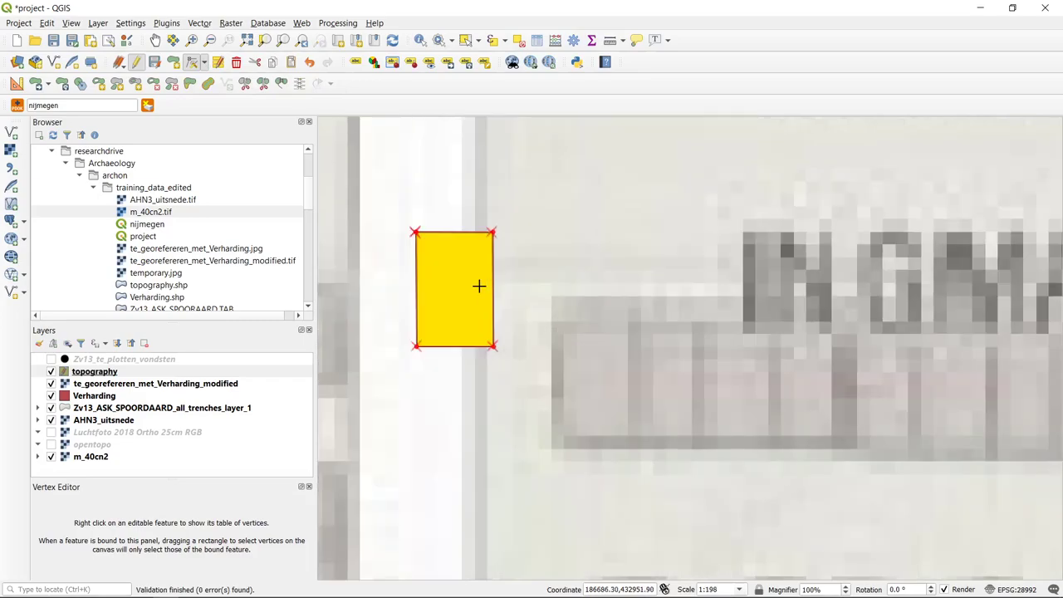
{"action": "left_click", "coordinate": [493, 232]}
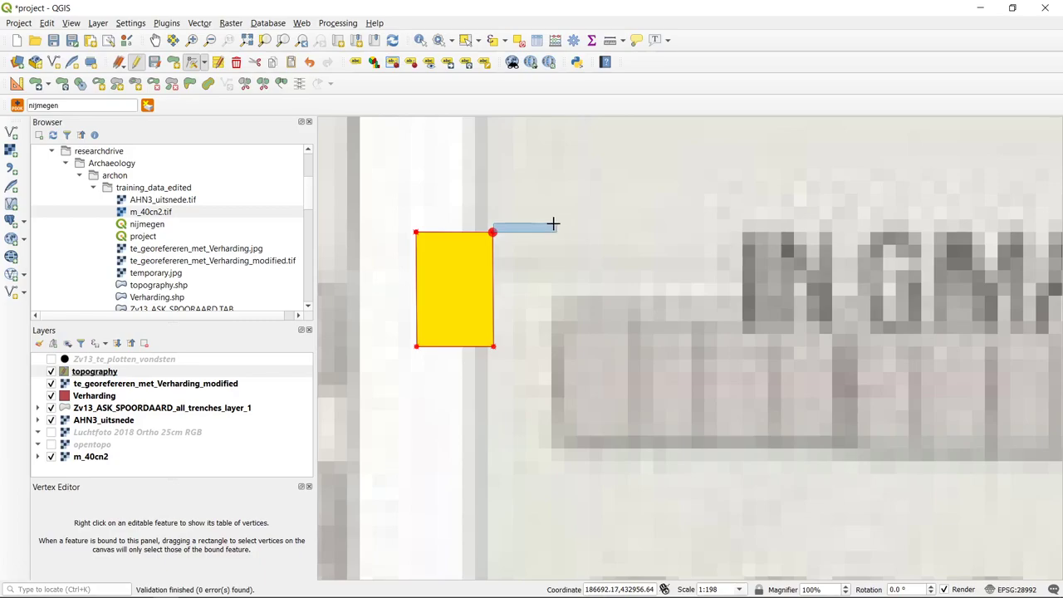
{"action": "left_click", "coordinate": [495, 232]}
{"action": "left_click", "coordinate": [491, 232]}
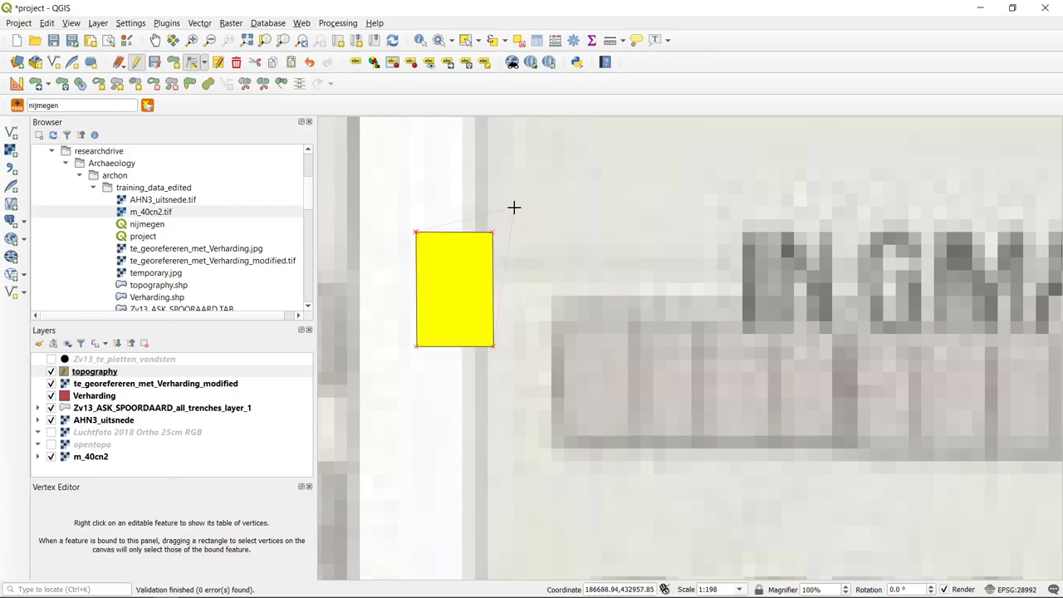
{"action": "left_click", "coordinate": [513, 208]}
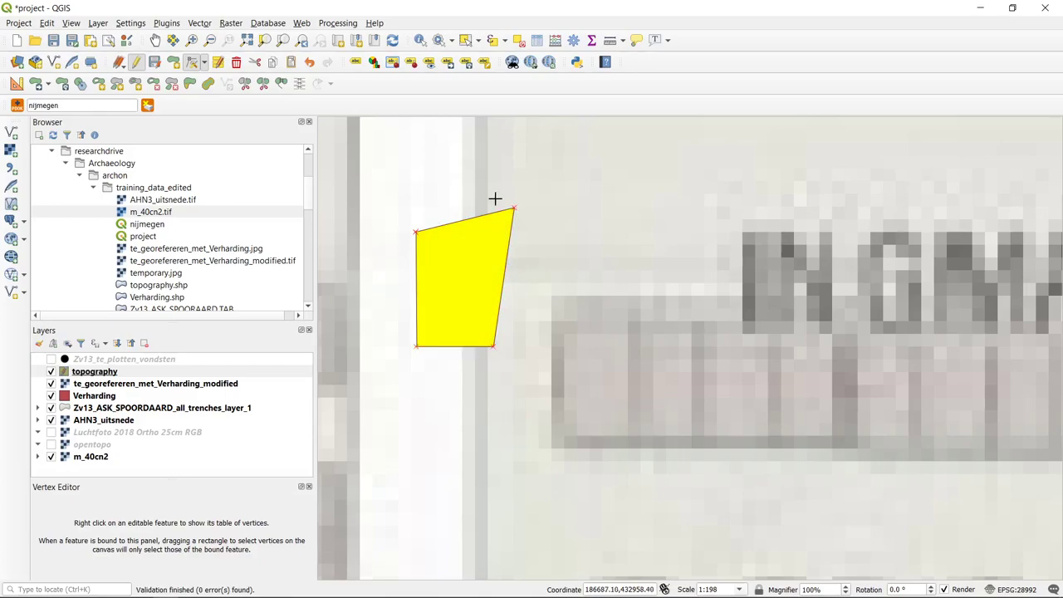
- Add two vertices along the polygon's east side, pulling each outward, and delete the lower of the two
{"action": "left_click", "coordinate": [504, 277]}
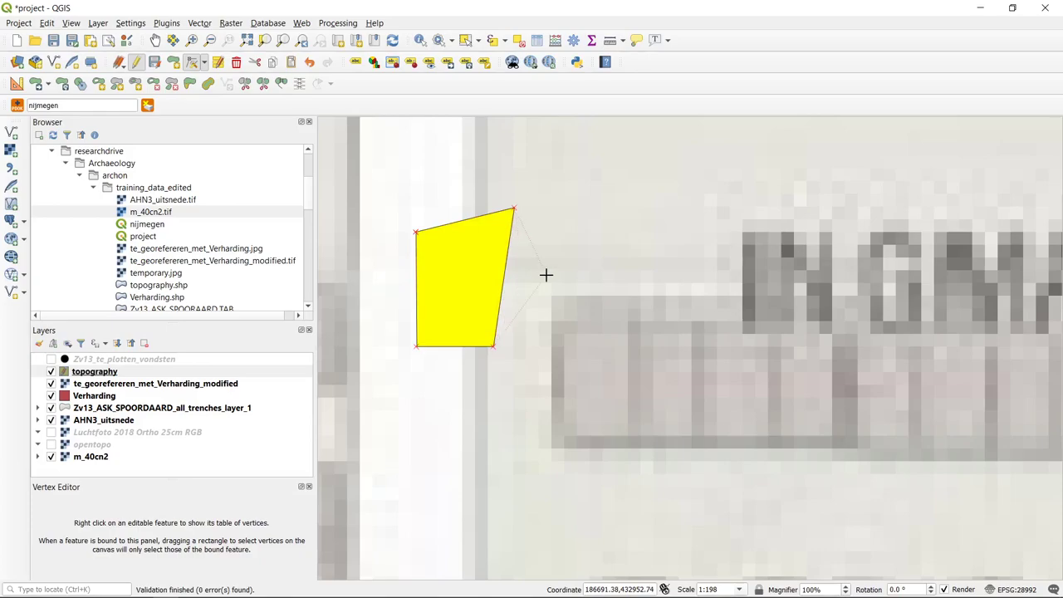
{"action": "left_click", "coordinate": [546, 275]}
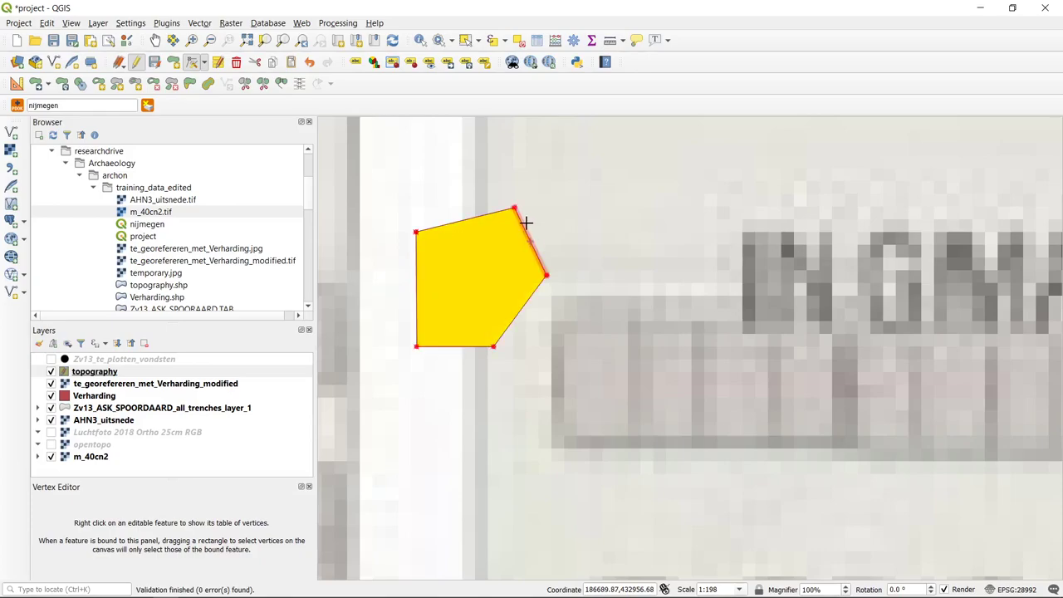
{"action": "left_click", "coordinate": [531, 242]}
{"action": "left_click", "coordinate": [565, 223]}
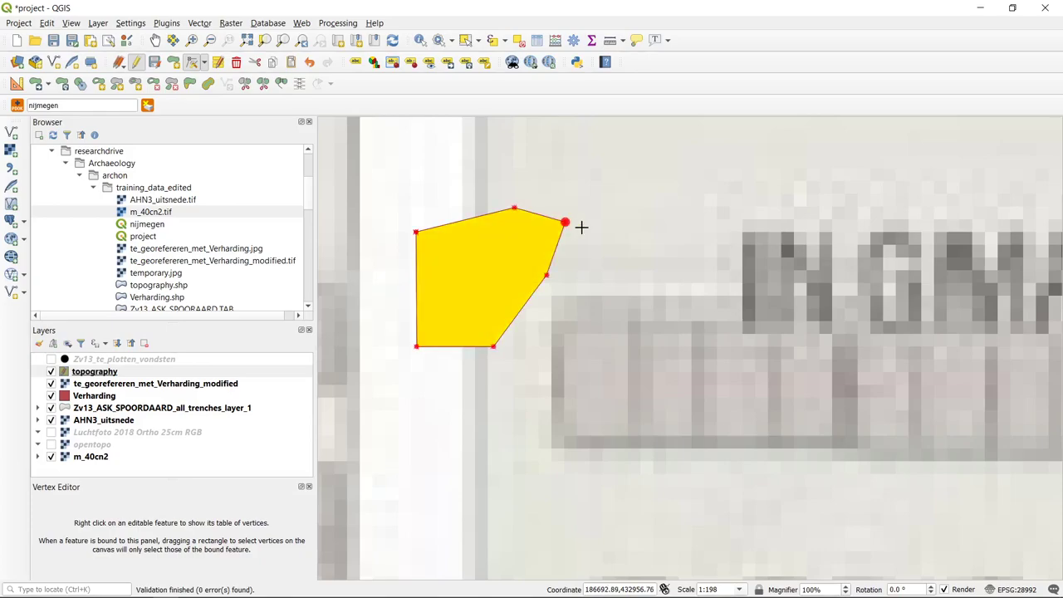
{"action": "left_click", "coordinate": [546, 275]}
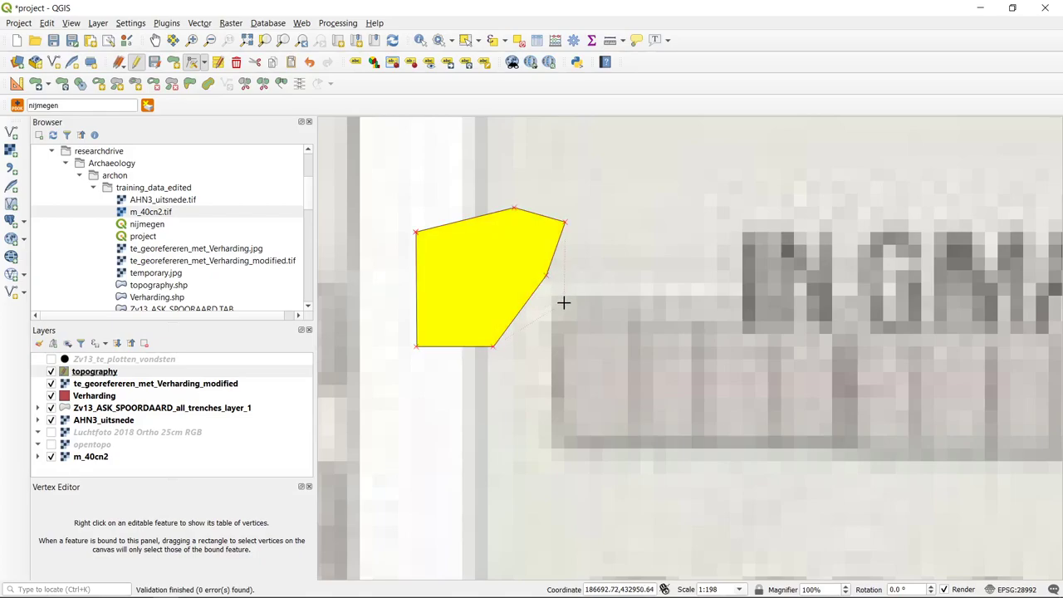
{"action": "key", "text": "Delete"}
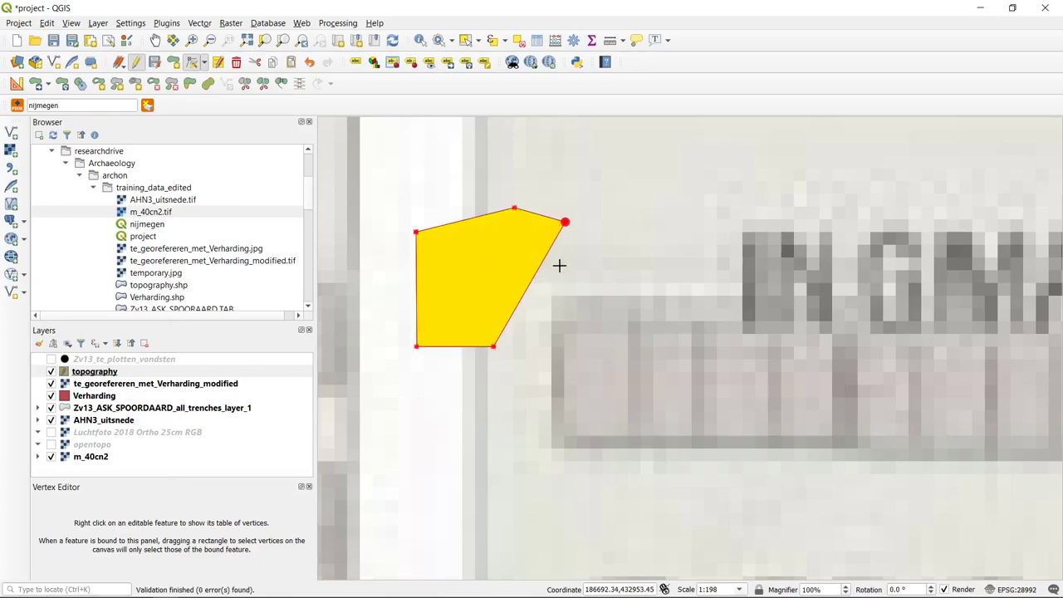
- Delete the house polygon's easternmost vertex and undo all edits back to the polygon's original shape and place in the house row
{"action": "left_click", "coordinate": [565, 222]}
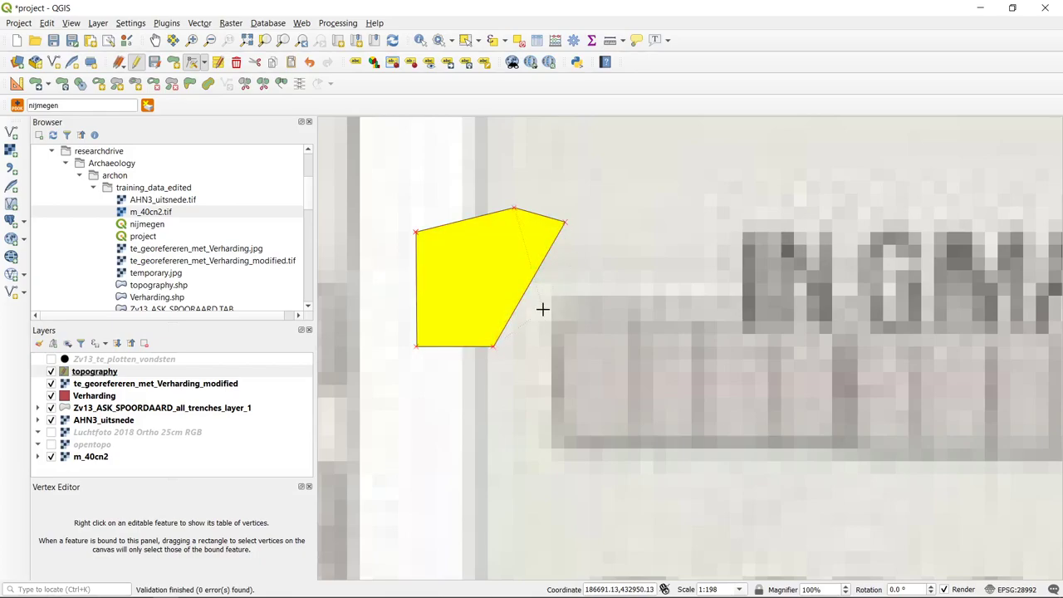
{"action": "key", "text": "Delete"}
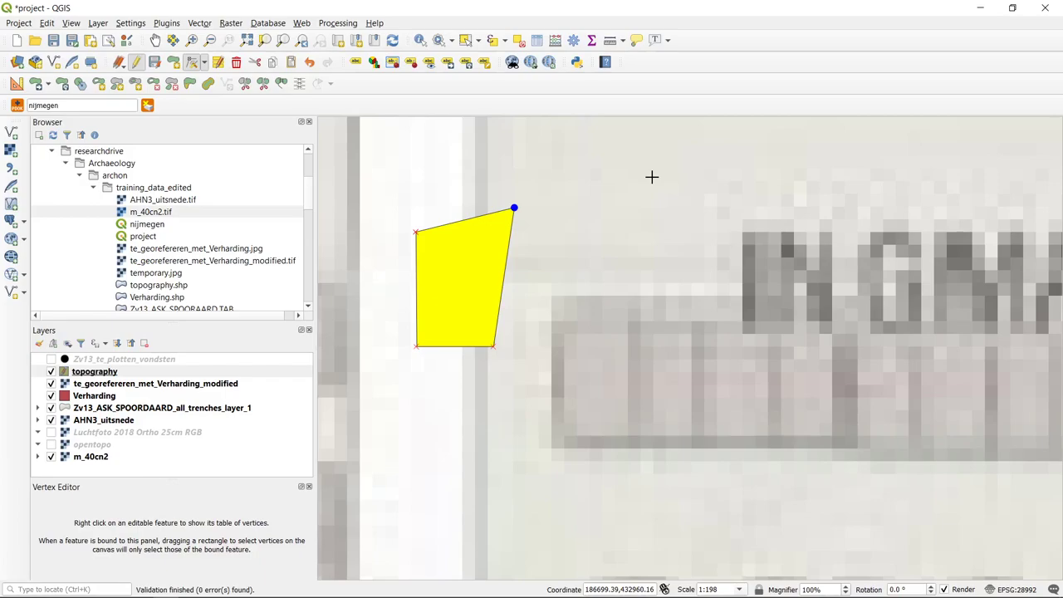
{"action": "key", "text": "ctrl+z"}
{"action": "key", "text": "ctrl+z"}
{"action": "key", "text": "ctrl+z"}
{"action": "key", "text": "ctrl+z"}
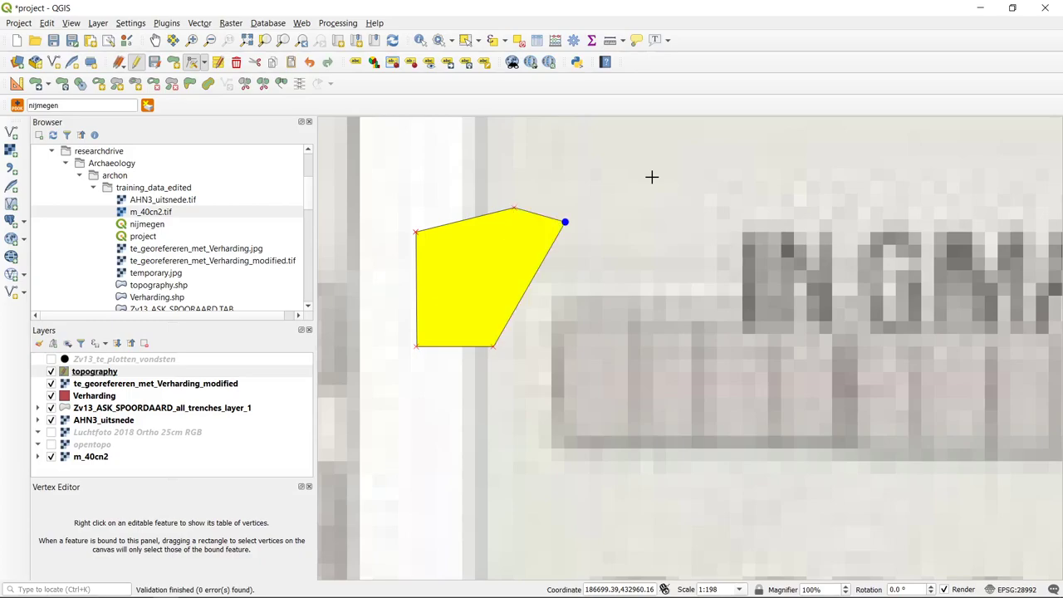
{"action": "key", "text": "ctrl+z"}
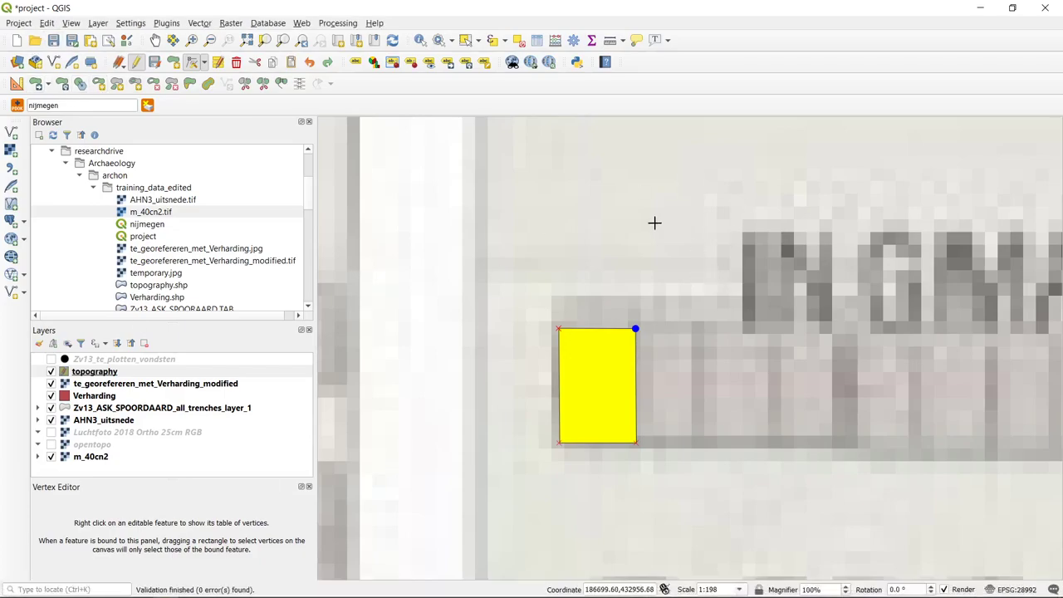
- Around John Fordstraat, hide the te_georefereren_met_Verharding_modified layer to view the layers beneath, and show it again
{"action": "scroll", "coordinate": [639, 227], "scroll_direction": "down", "scroll_amount": 2}
{"action": "left_click_drag", "start_coordinate": [665, 174], "coordinate": [536, 350]}
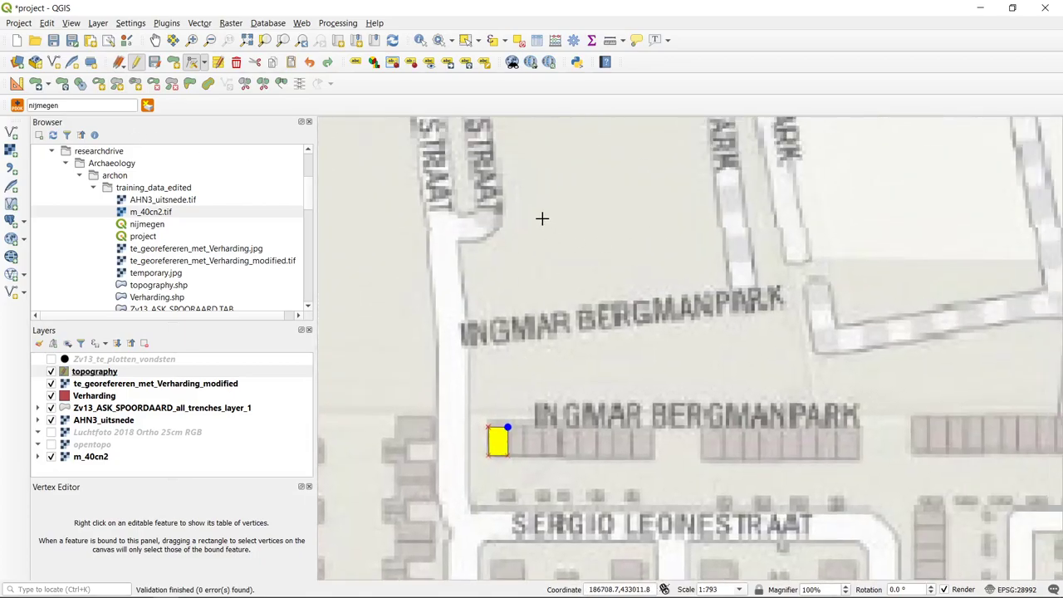
{"action": "left_click_drag", "start_coordinate": [541, 219], "coordinate": [646, 462]}
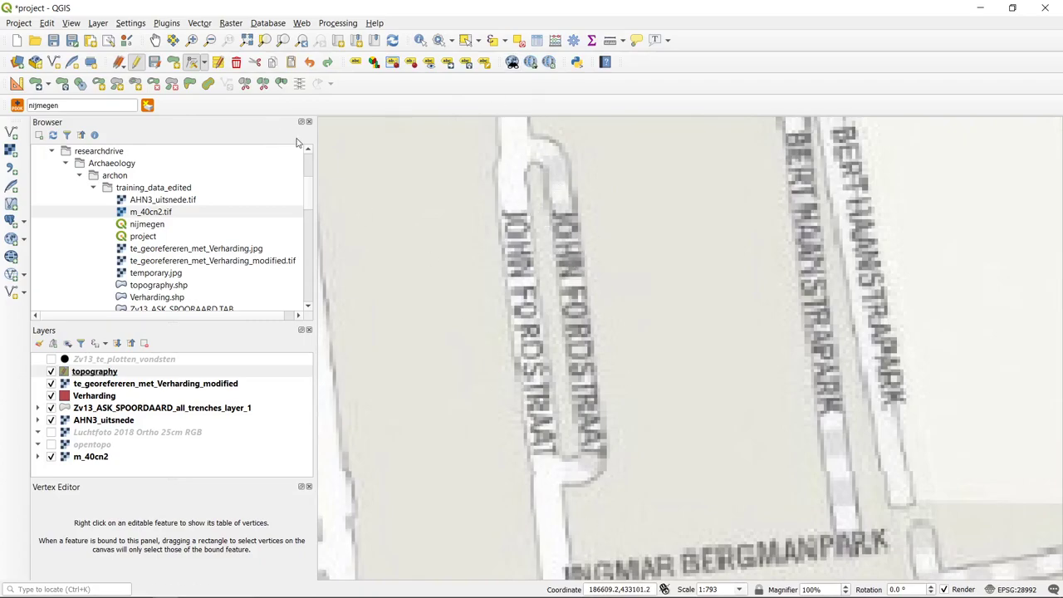
{"action": "left_click", "coordinate": [51, 384]}
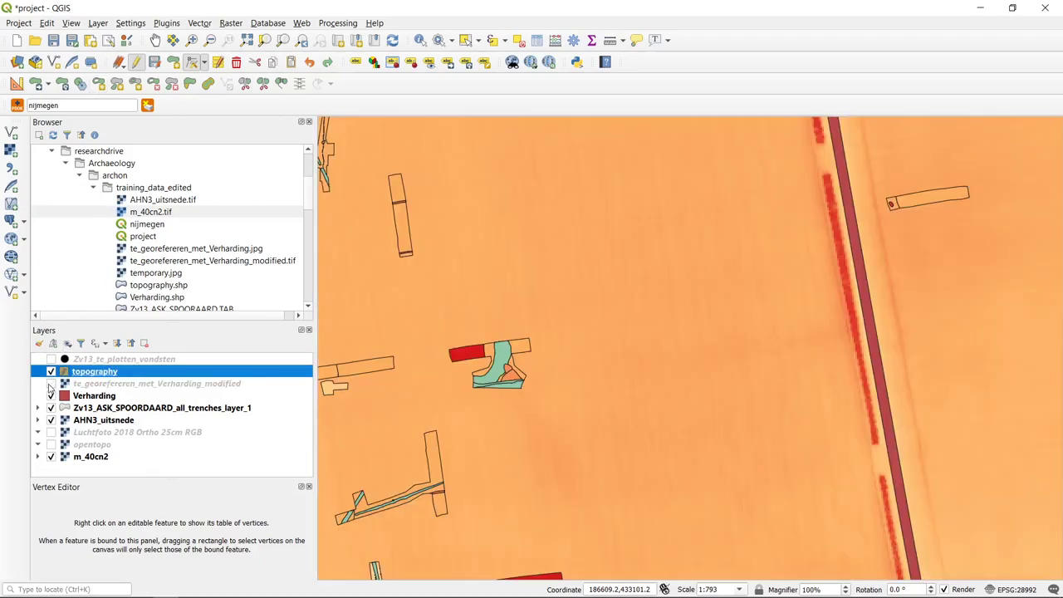
{"action": "left_click", "coordinate": [50, 385]}
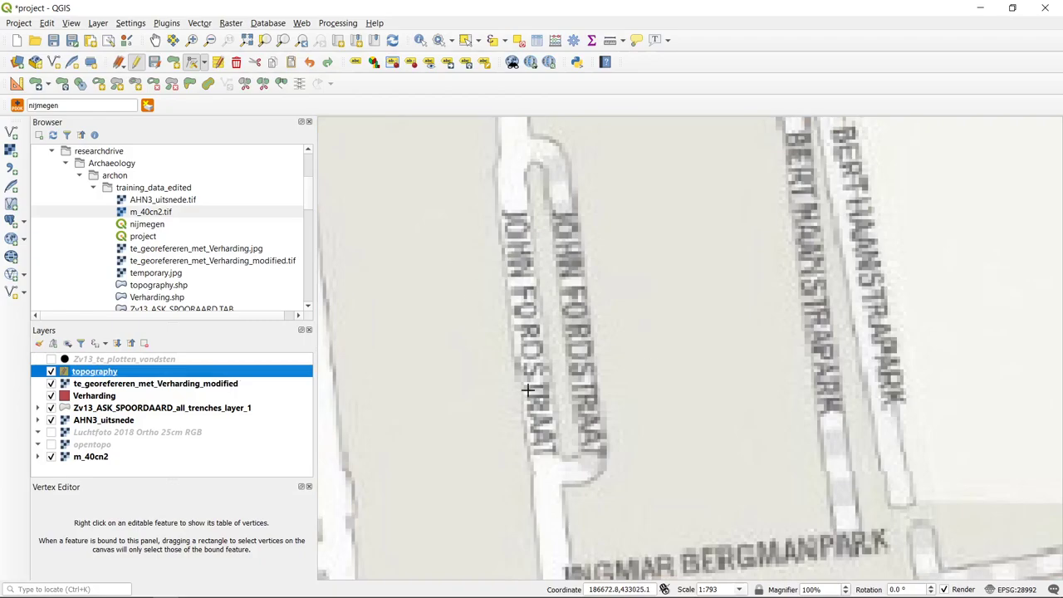
- Digitize a new polygon in the topography layer along the outer edge of the John Fordstraat loop, including its central island
{"action": "scroll", "coordinate": [525, 358], "scroll_direction": "down", "scroll_amount": 1}
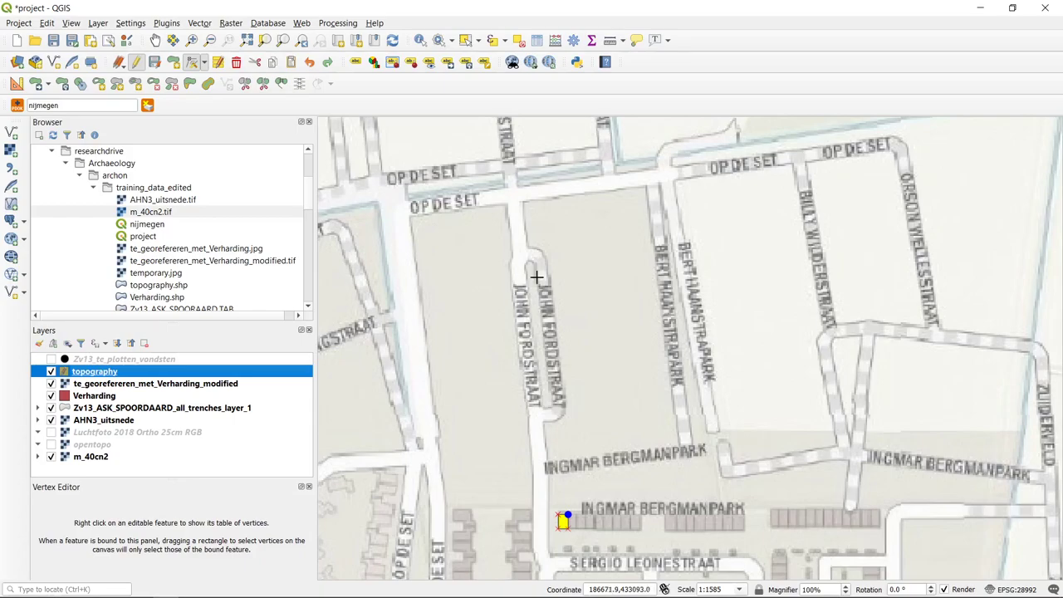
{"action": "scroll", "coordinate": [546, 283], "scroll_direction": "up", "scroll_amount": 1}
{"action": "left_click_drag", "start_coordinate": [554, 290], "coordinate": [536, 230]}
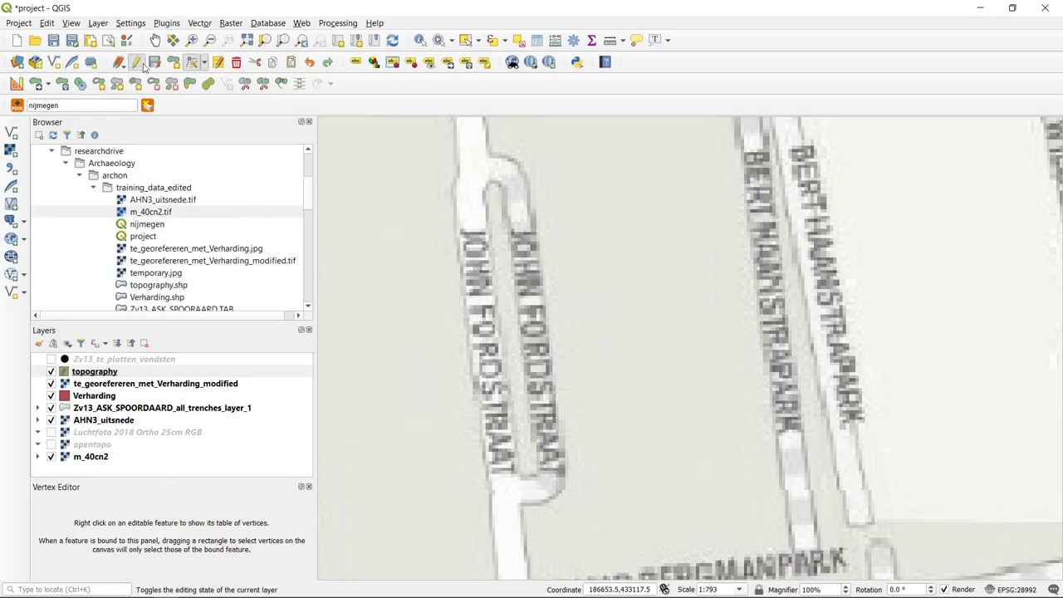
{"action": "left_click", "coordinate": [175, 63]}
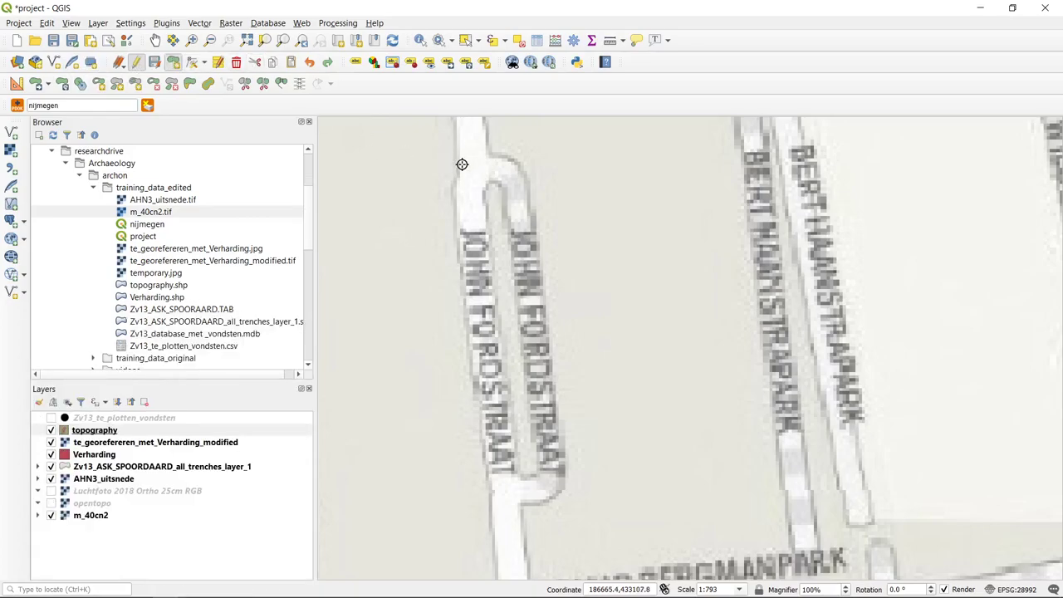
{"action": "left_click", "coordinate": [457, 176]}
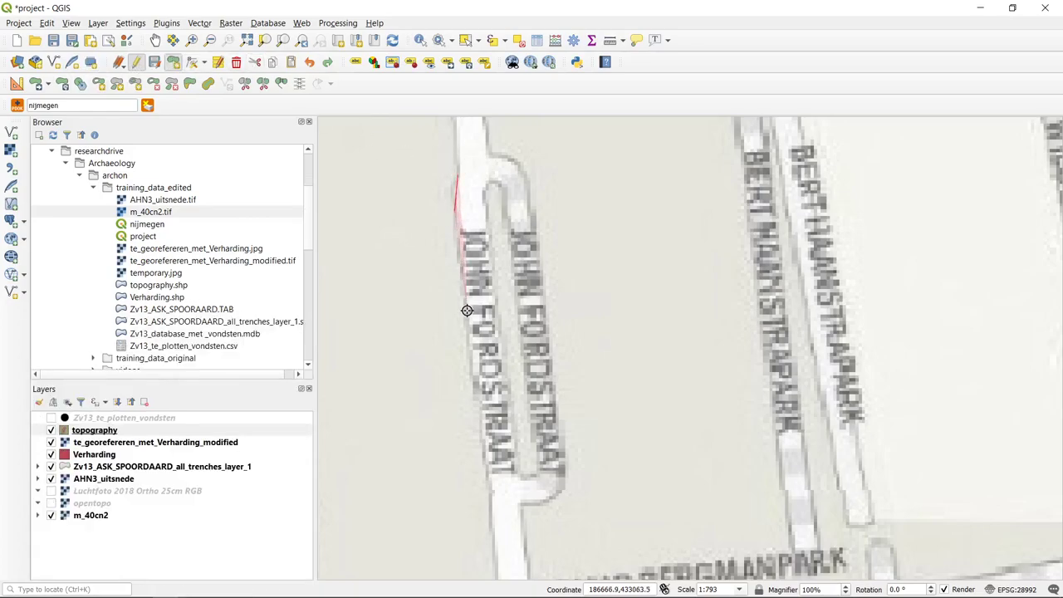
{"action": "left_click", "coordinate": [488, 475]}
{"action": "left_click", "coordinate": [491, 498]}
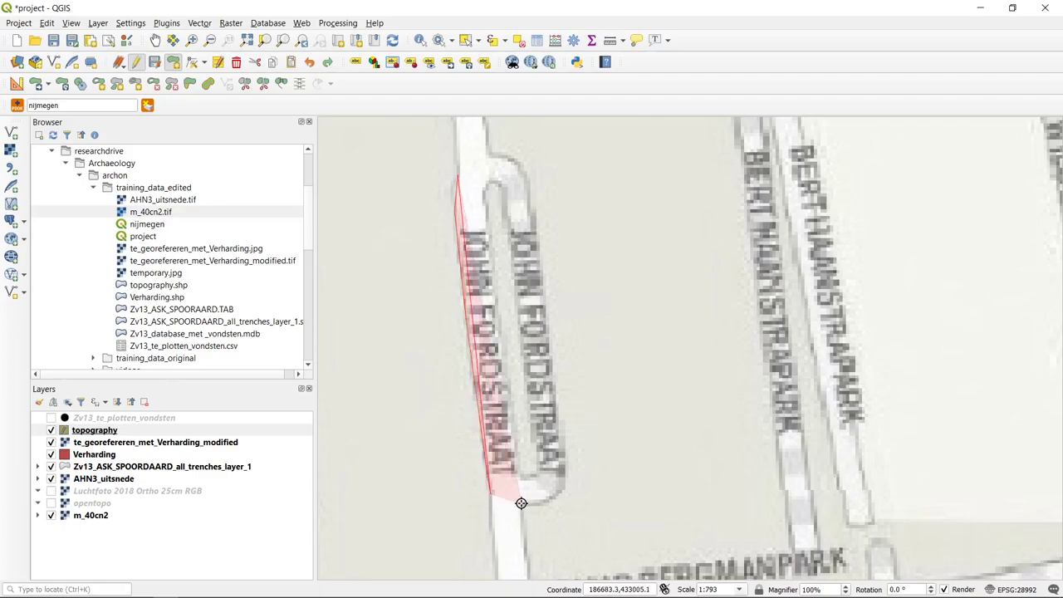
{"action": "left_click", "coordinate": [522, 503]}
{"action": "left_click", "coordinate": [563, 489]}
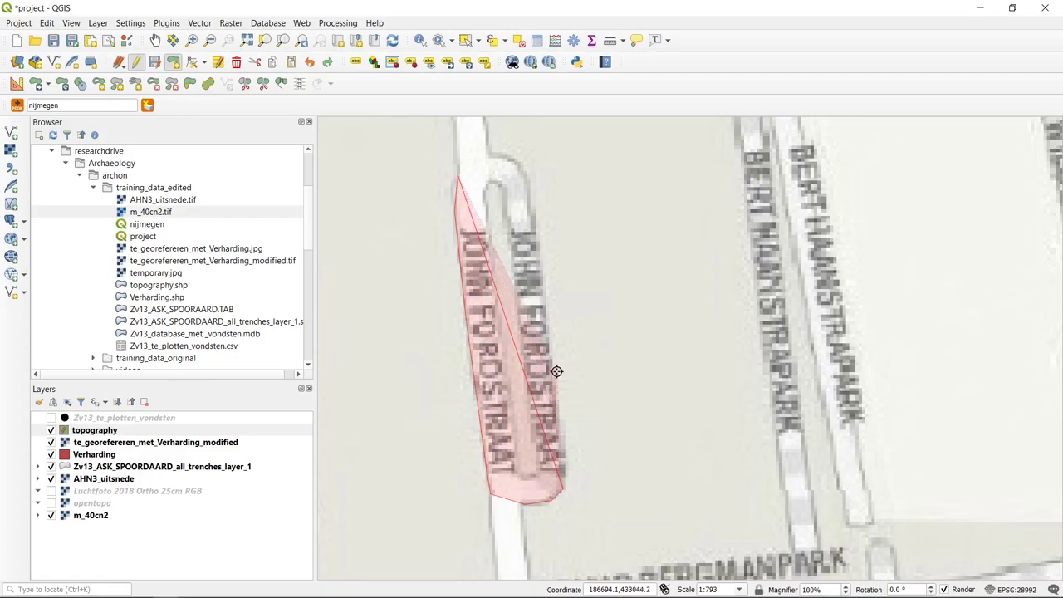
{"action": "left_click", "coordinate": [531, 214]}
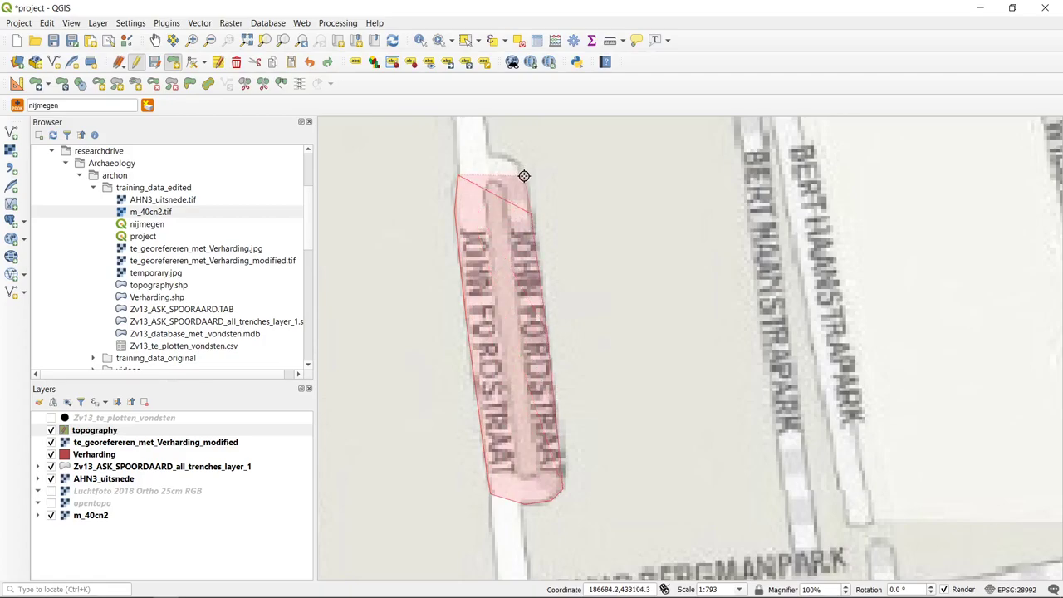
{"action": "left_click", "coordinate": [524, 174]}
{"action": "left_click", "coordinate": [514, 158]}
{"action": "left_click", "coordinate": [491, 156]}
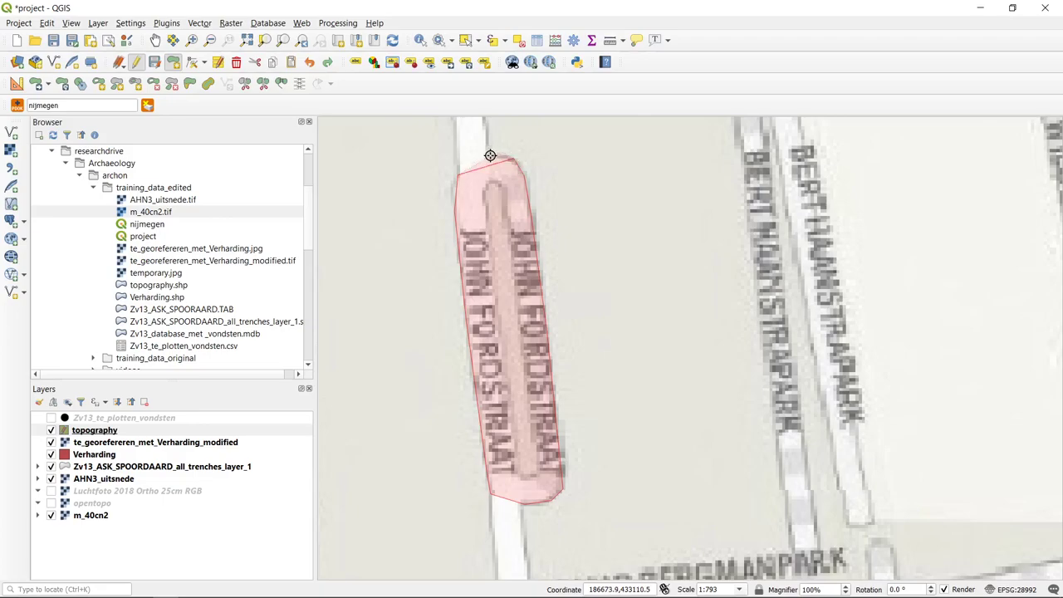
{"action": "left_click", "coordinate": [459, 159]}
{"action": "right_click", "coordinate": [459, 161]}
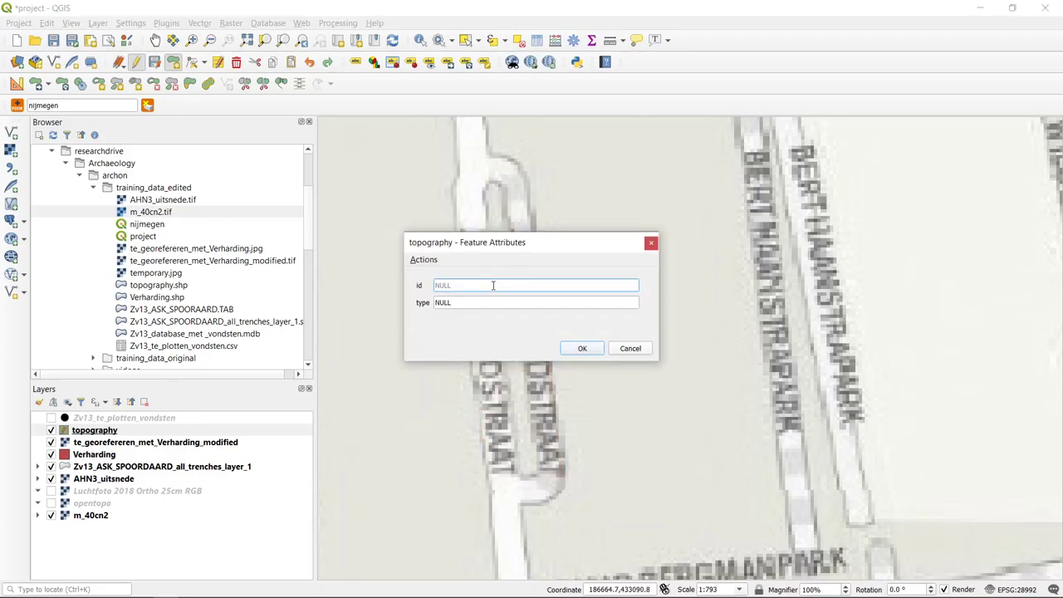
- Give the new polygon id 2 and type street, and save its attributes
{"action": "type", "text": "2"}
{"action": "key", "text": "Tab"}
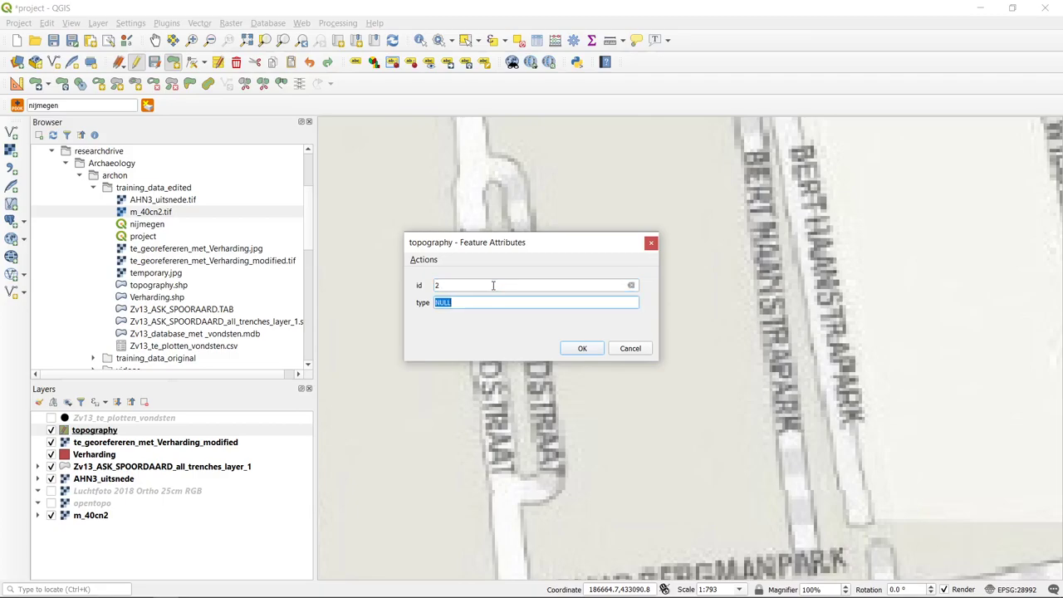
{"action": "type", "text": "street"}
{"action": "key", "text": "Return"}
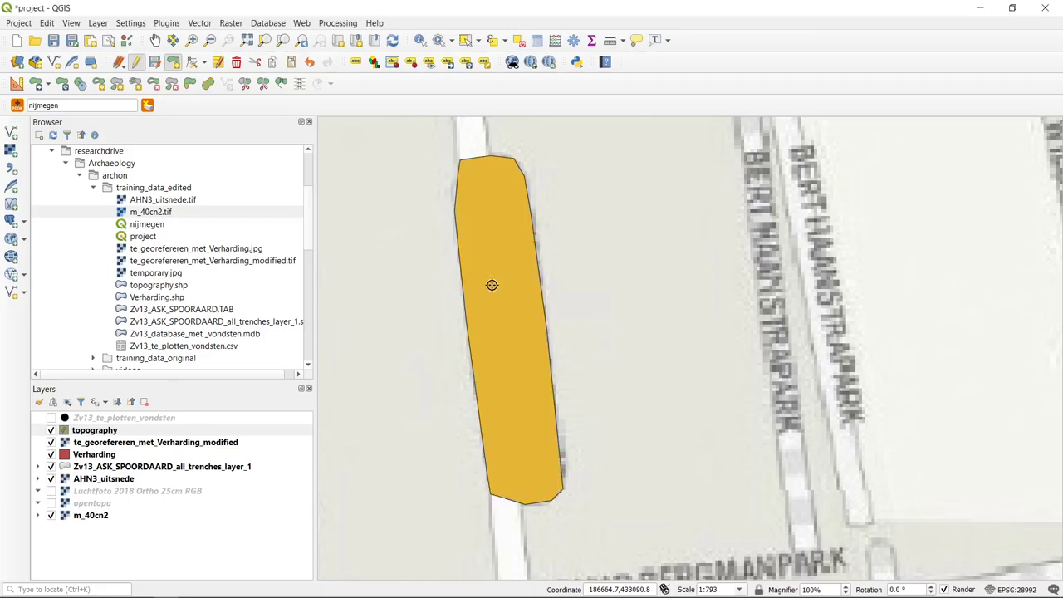
- Lower the topography layer's symbol opacity to roughly half in its symbology properties and apply it
{"action": "mouse_move", "coordinate": [212, 591]}
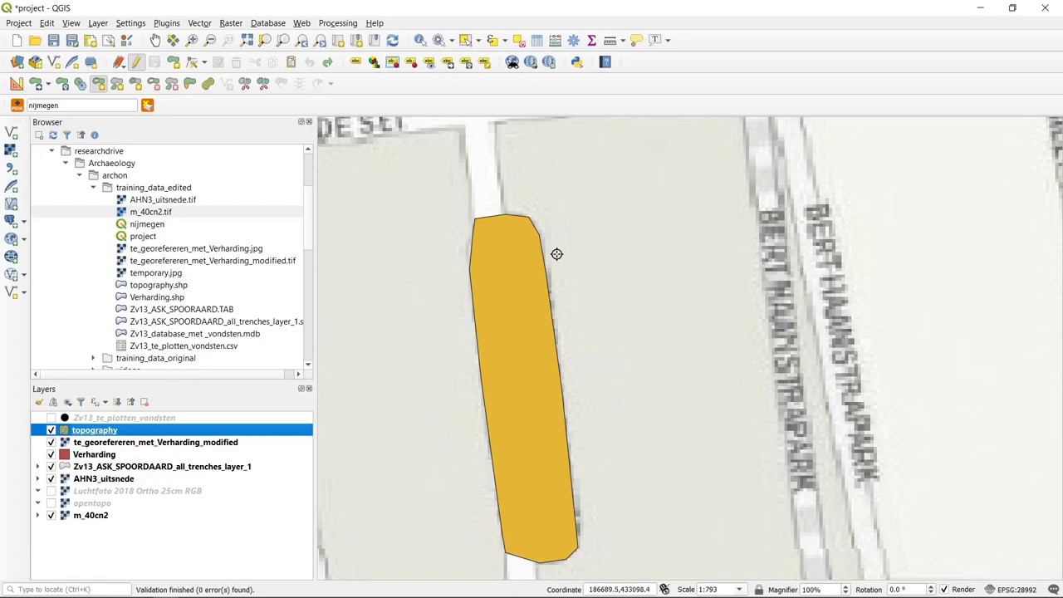
{"action": "right_click", "coordinate": [119, 435]}
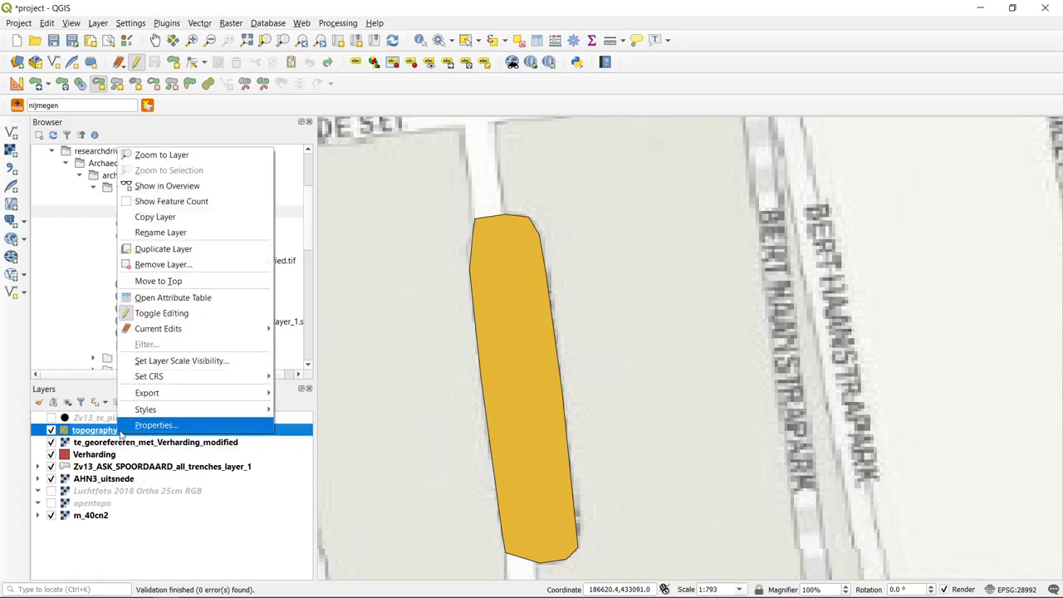
{"action": "left_click", "coordinate": [164, 426]}
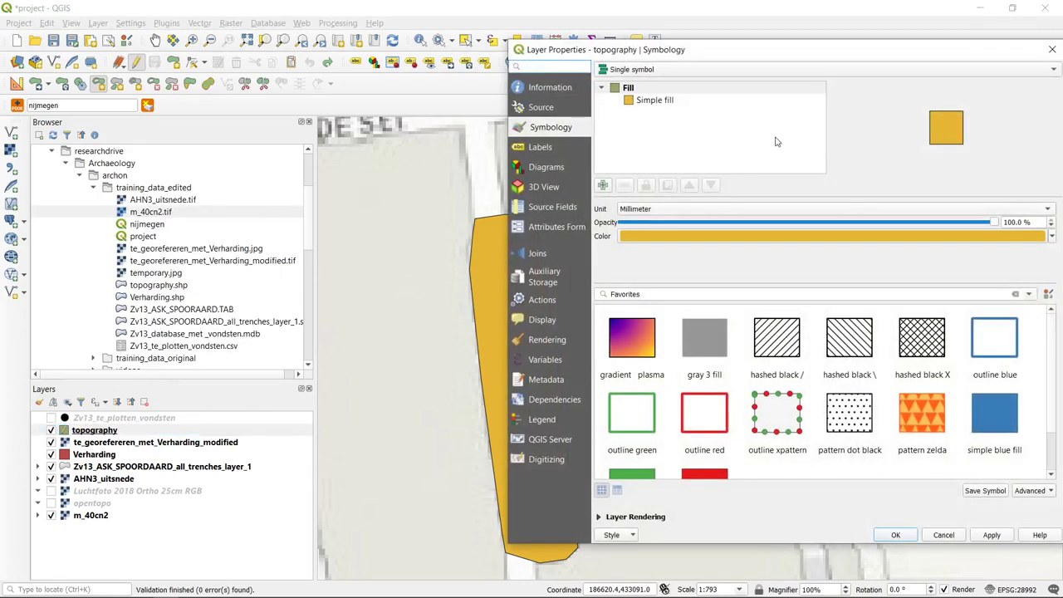
{"action": "left_click_drag", "start_coordinate": [994, 224], "coordinate": [835, 218]}
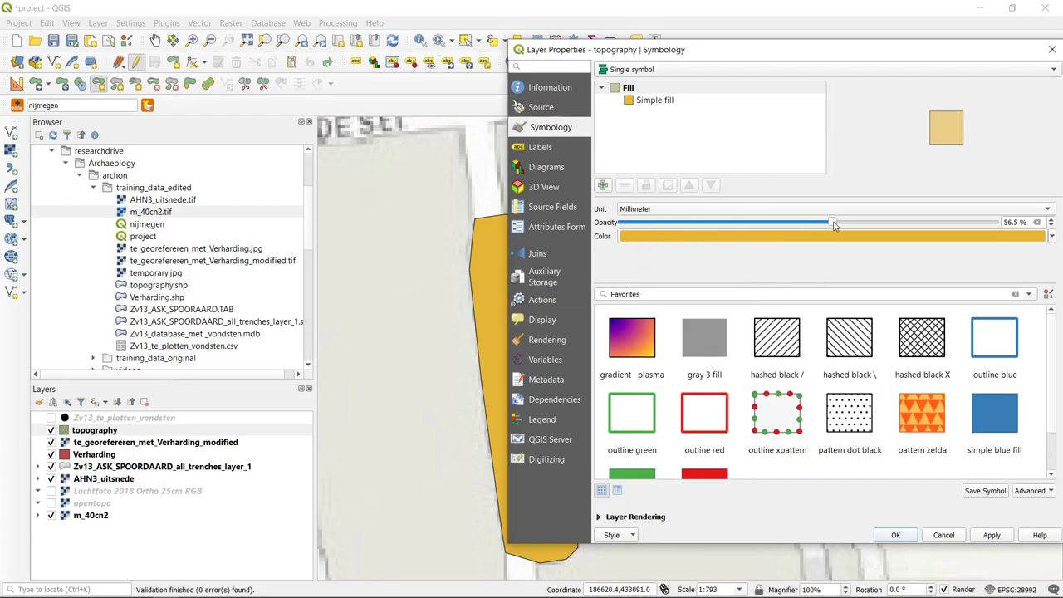
{"action": "left_click_drag", "start_coordinate": [832, 225], "coordinate": [813, 228]}
{"action": "left_click", "coordinate": [896, 536]}
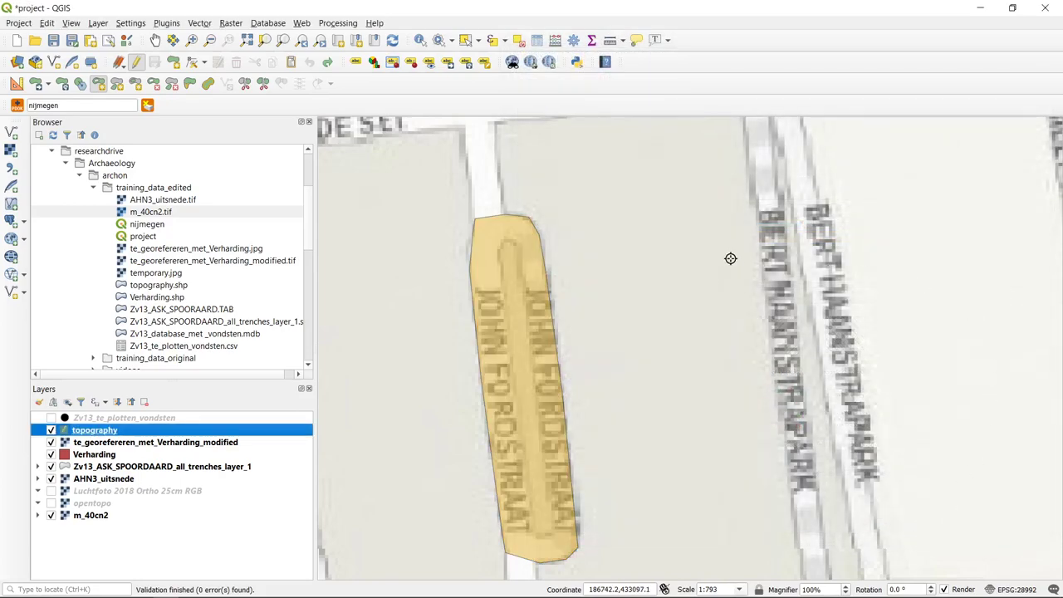
- Add a ring to the John Fordstraat street polygon by tracing the edge of its central island, cutting the island out
{"action": "left_click_drag", "start_coordinate": [711, 307], "coordinate": [709, 273]}
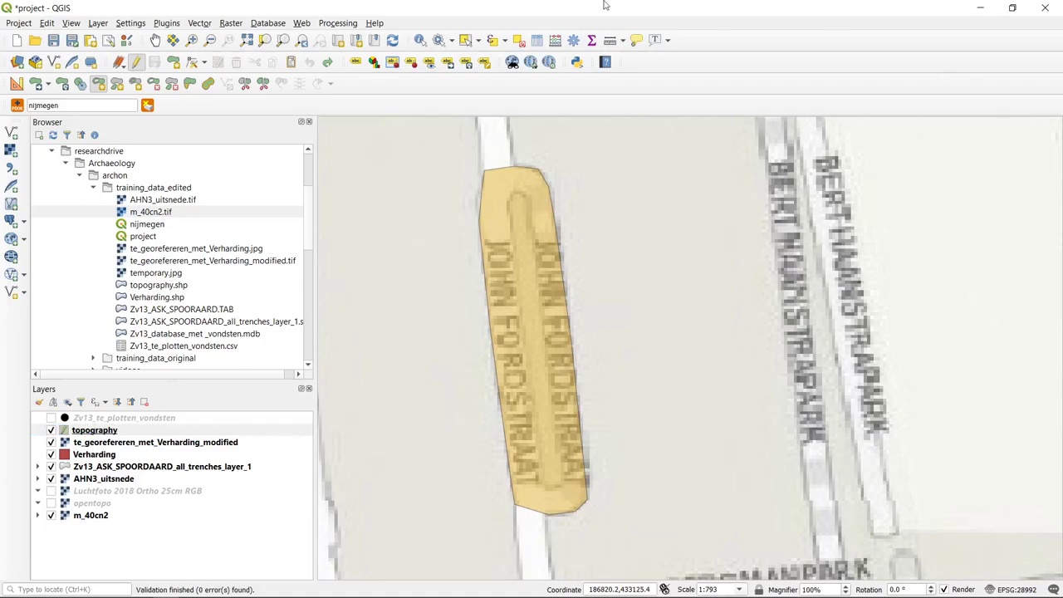
{"action": "left_click", "coordinate": [201, 63]}
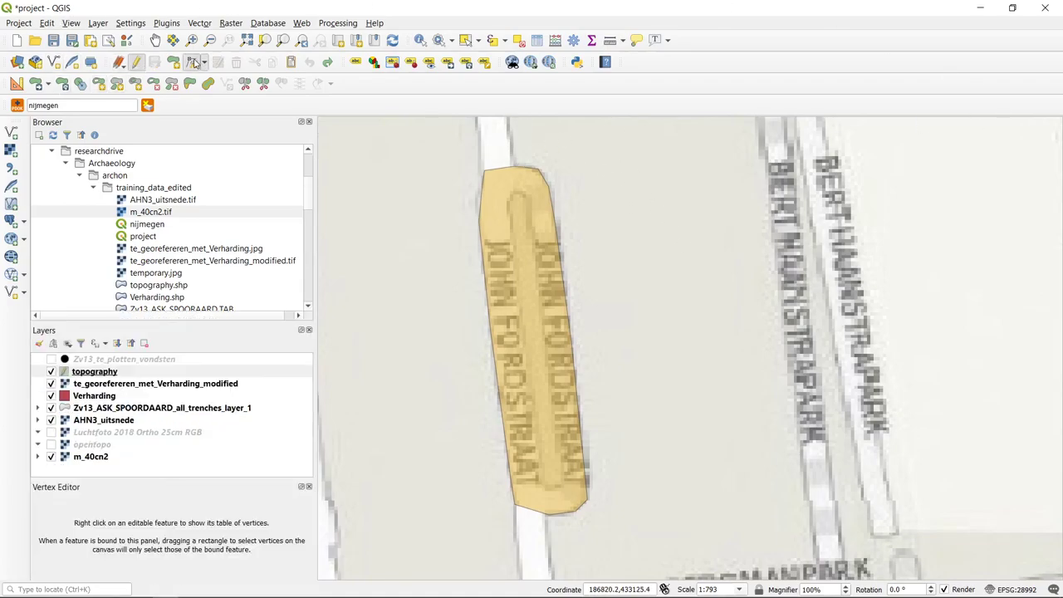
{"action": "left_click", "coordinate": [99, 85]}
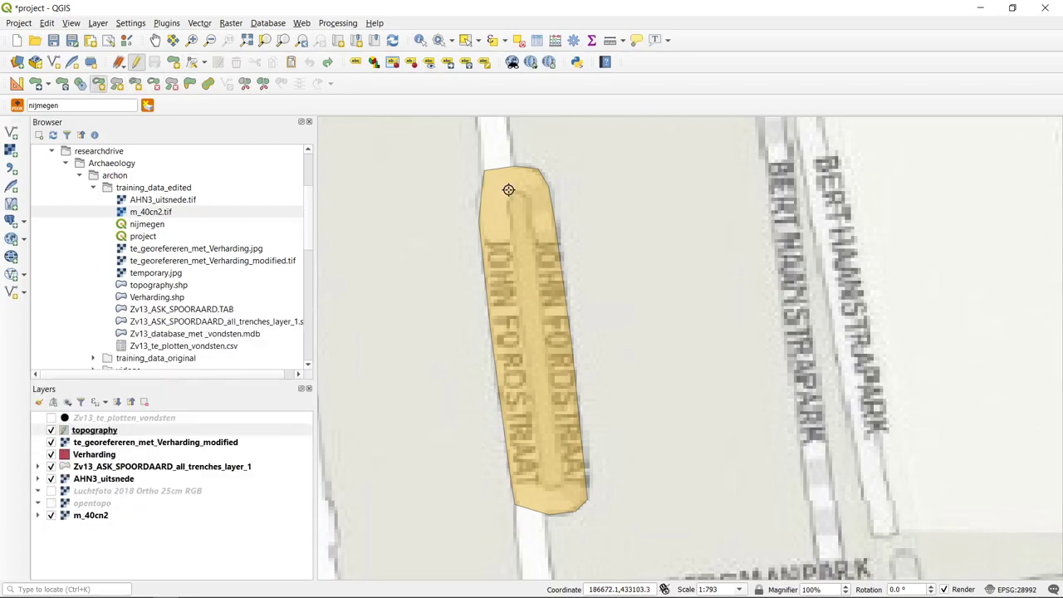
{"action": "scroll", "coordinate": [510, 231], "scroll_direction": "up", "scroll_amount": 1}
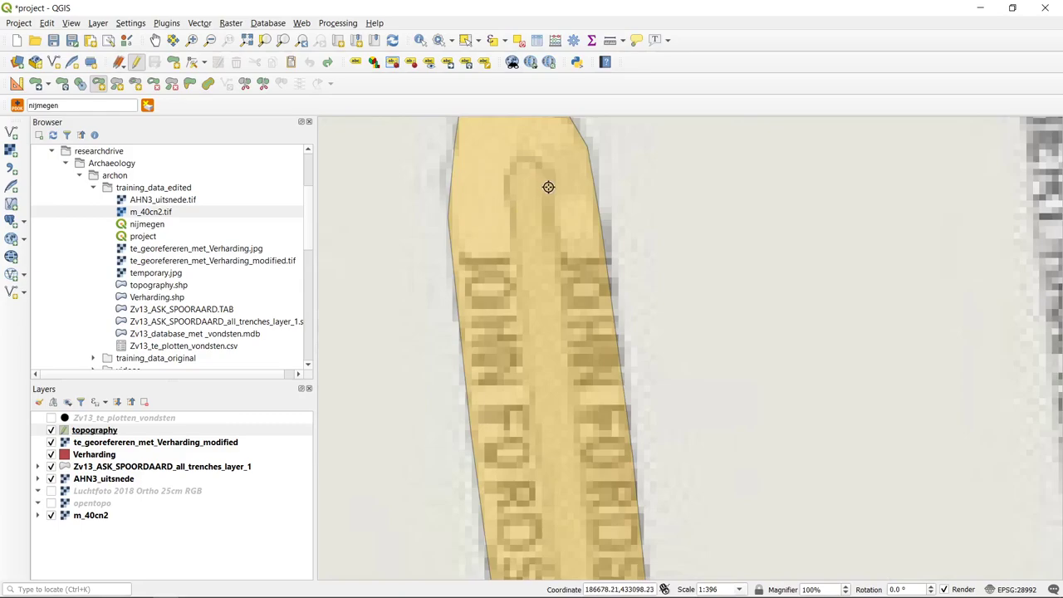
{"action": "left_click", "coordinate": [552, 196]}
{"action": "left_click", "coordinate": [538, 163]}
{"action": "left_click", "coordinate": [519, 158]}
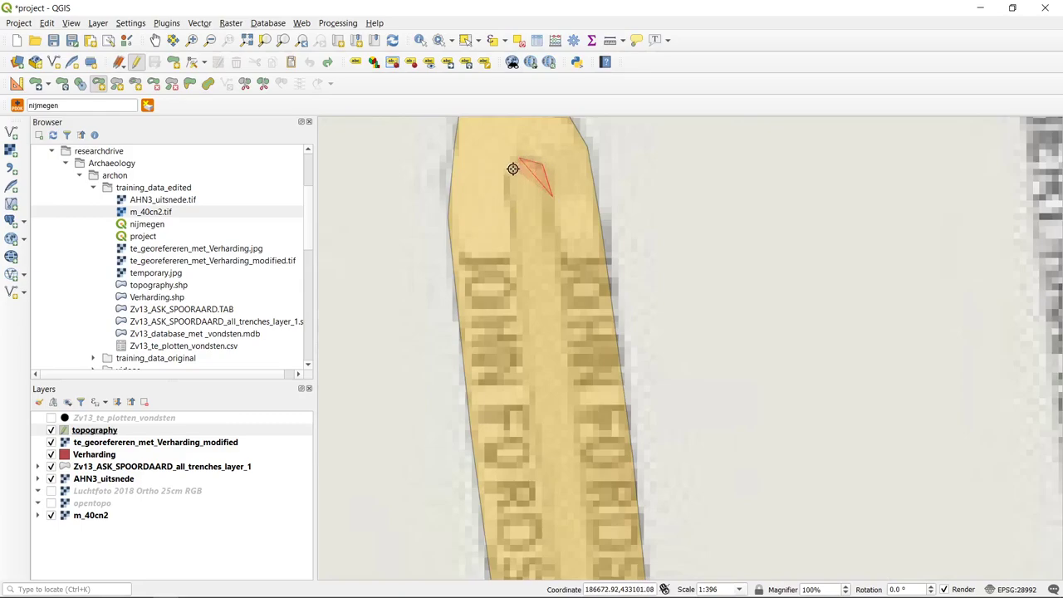
{"action": "key", "text": "Down"}
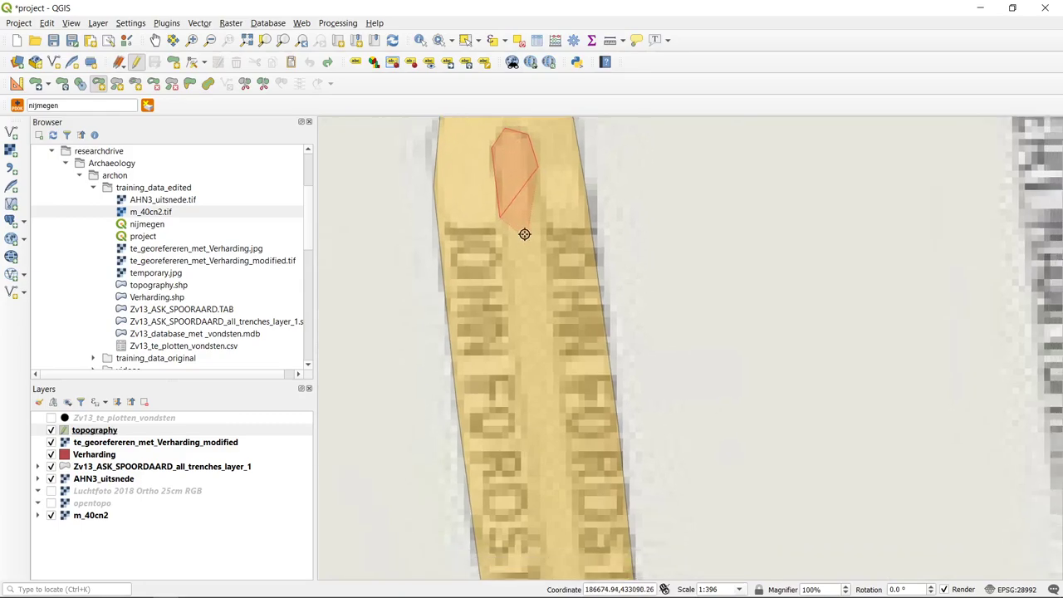
{"action": "scroll", "coordinate": [548, 277], "scroll_direction": "up", "scroll_amount": 1}
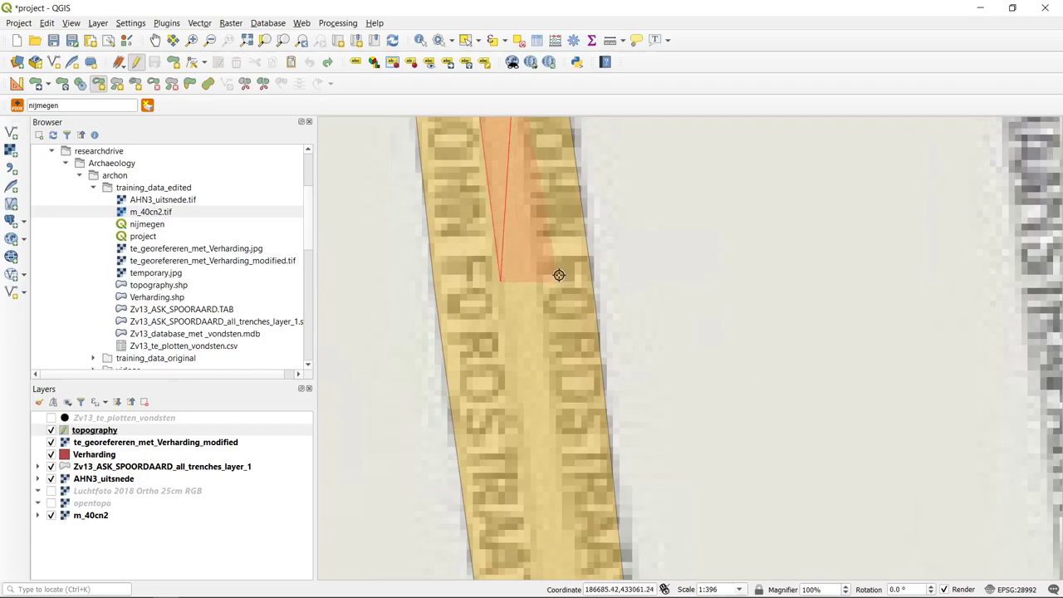
{"action": "scroll", "coordinate": [546, 144], "scroll_direction": "down", "scroll_amount": 1}
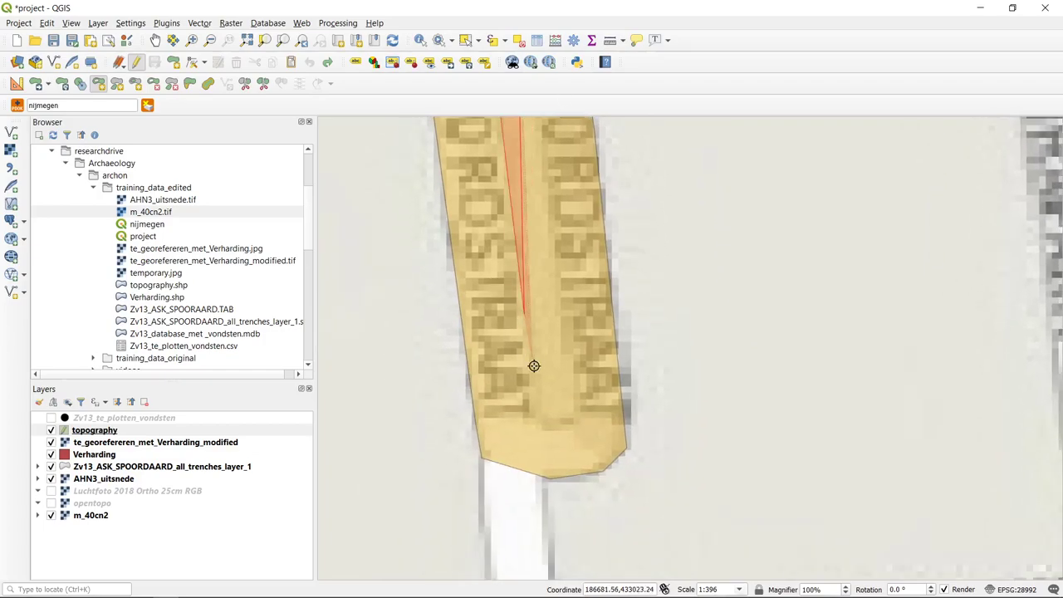
{"action": "left_click", "coordinate": [539, 407]}
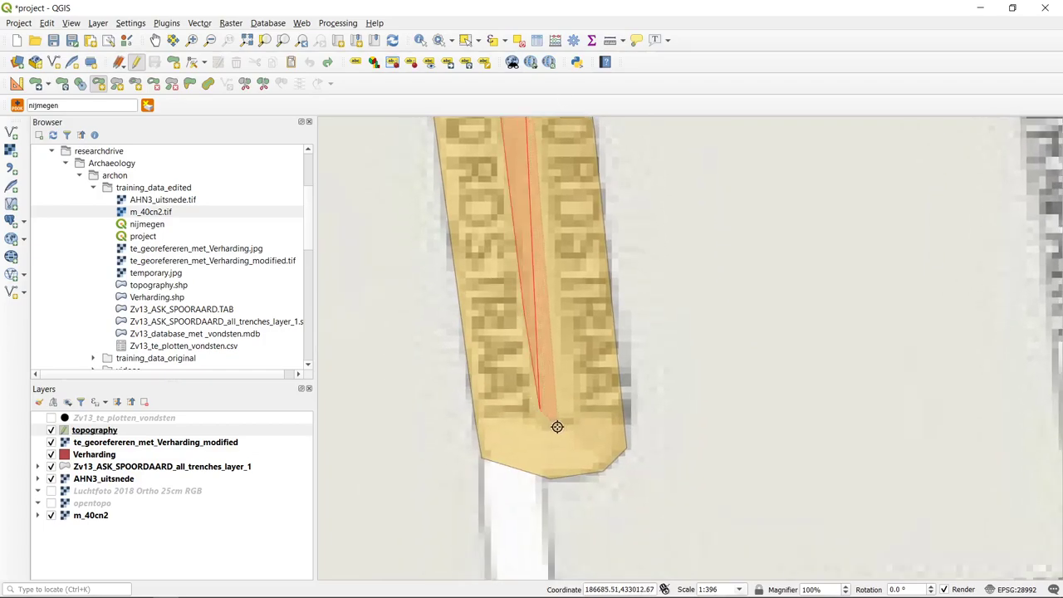
{"action": "left_click", "coordinate": [548, 425]}
{"action": "left_click", "coordinate": [580, 413]}
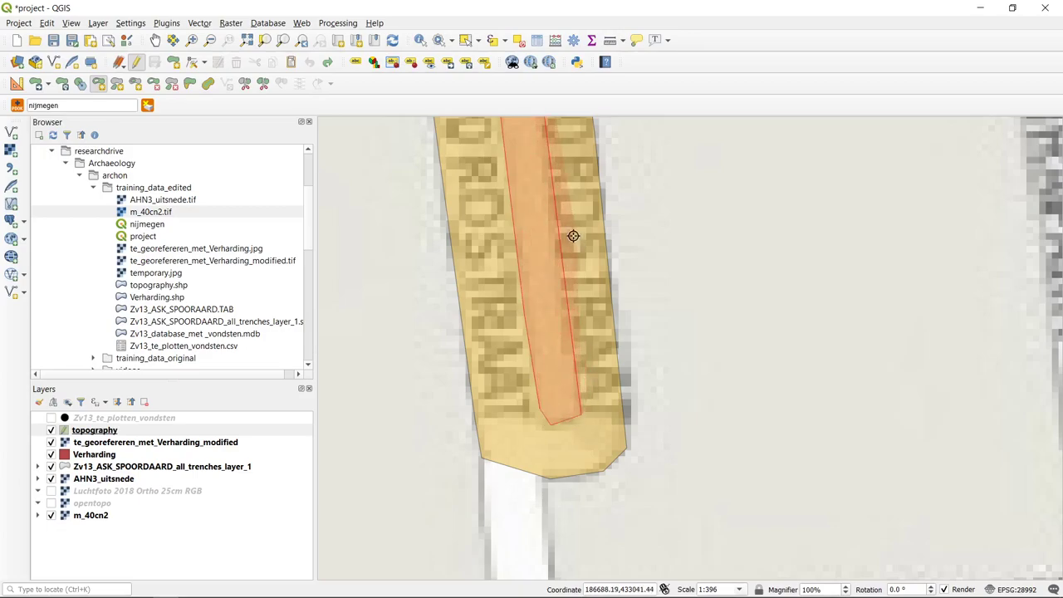
{"action": "scroll", "coordinate": [573, 135], "scroll_direction": "up", "scroll_amount": 1}
{"action": "scroll", "coordinate": [564, 394], "scroll_direction": "down", "scroll_amount": 1}
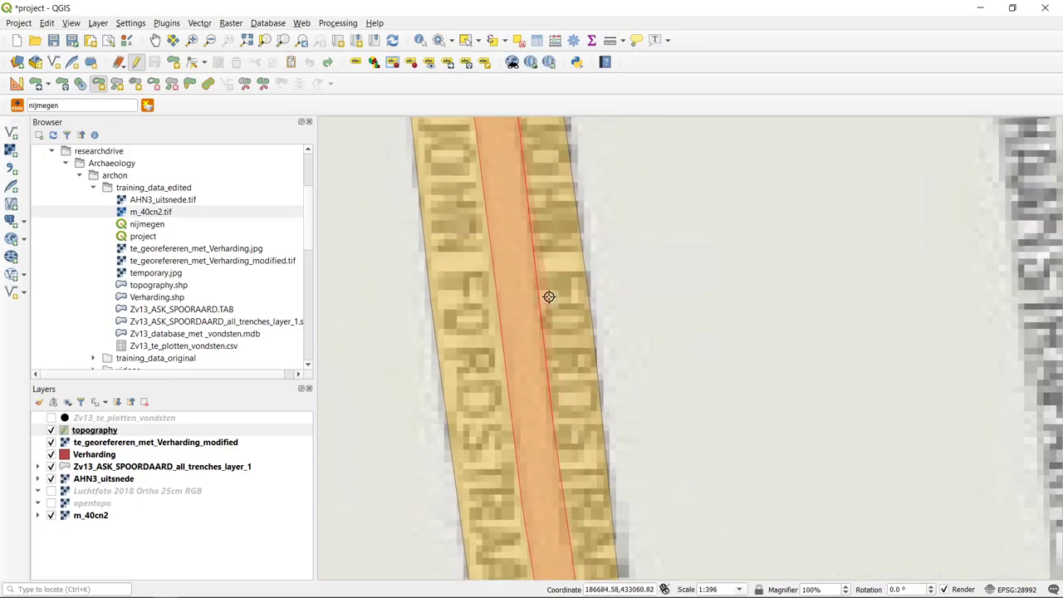
{"action": "left_click_drag", "start_coordinate": [540, 171], "coordinate": [531, 333]}
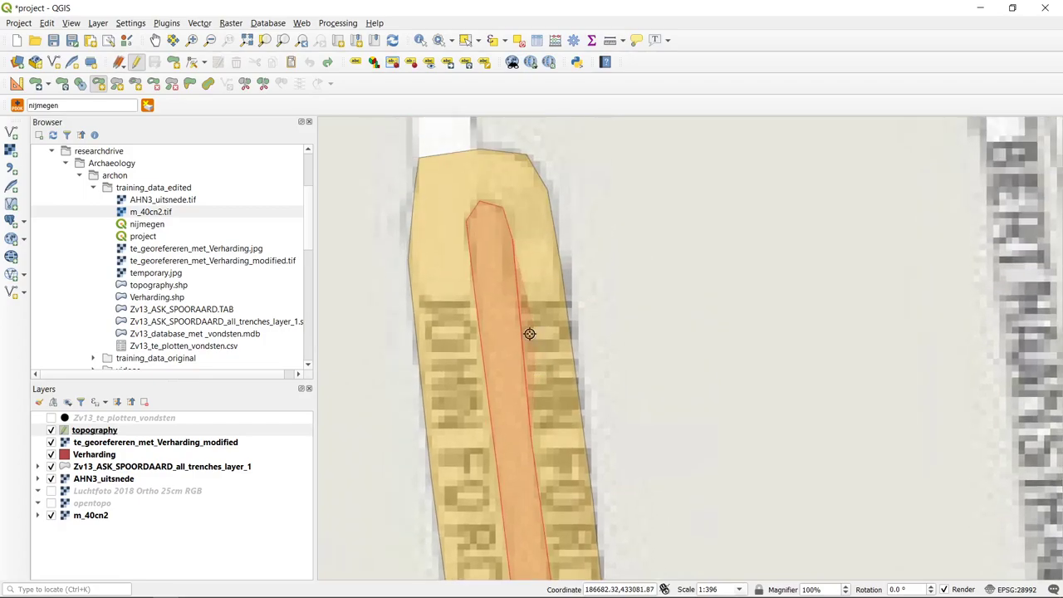
{"action": "right_click", "coordinate": [513, 253]}
{"action": "scroll", "coordinate": [620, 238], "scroll_direction": "down", "scroll_amount": 1}
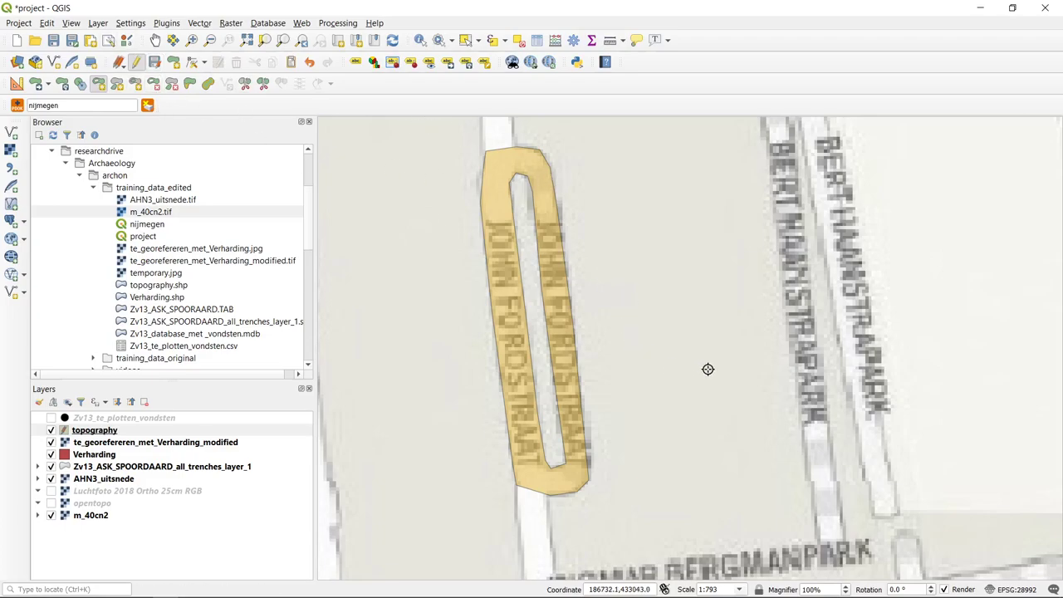
- Digitize a rectangular polygon in the topography layer around the eastern five houses of the western terrace row below the Ingmar Bergmanpark label
{"action": "key", "text": "Down"}
{"action": "key", "text": "Down"}
{"action": "key", "text": "Right"}
{"action": "key", "text": "Down"}
{"action": "scroll", "coordinate": [492, 393], "scroll_direction": "up", "scroll_amount": 1}
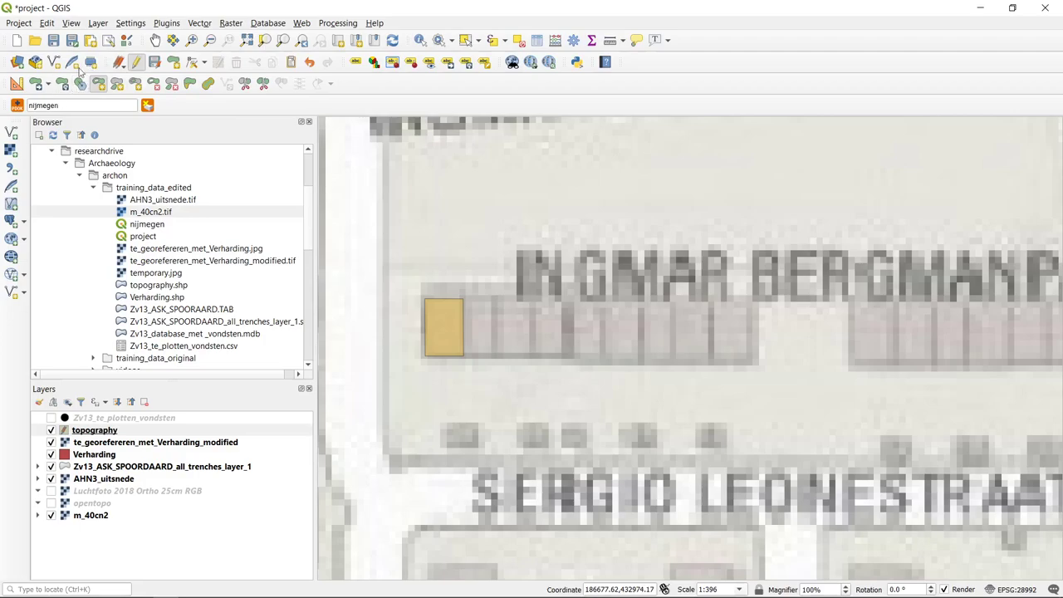
{"action": "left_click", "coordinate": [173, 63]}
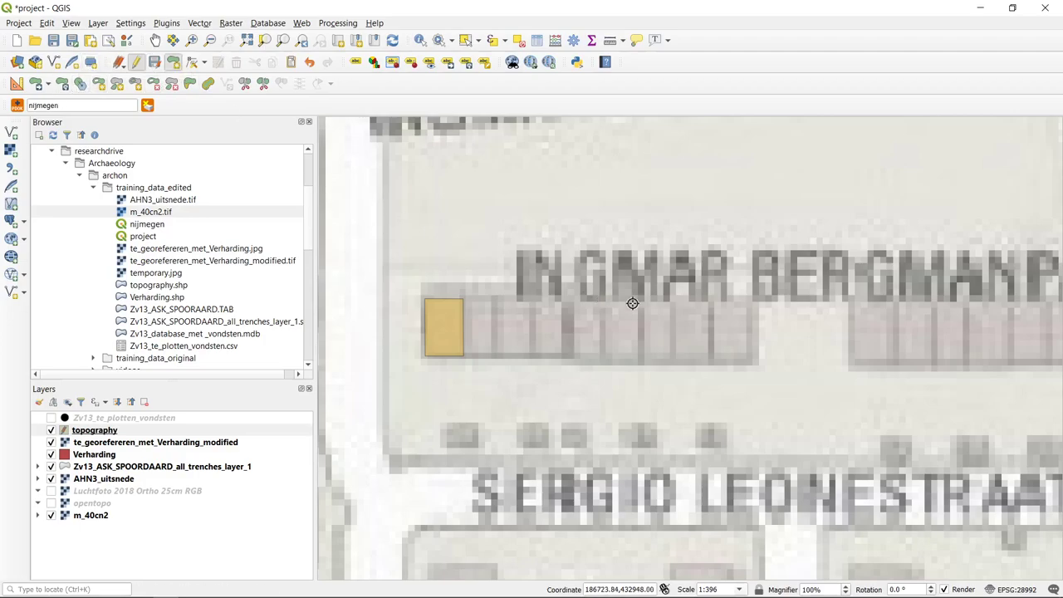
{"action": "scroll", "coordinate": [775, 339], "scroll_direction": "up", "scroll_amount": 1}
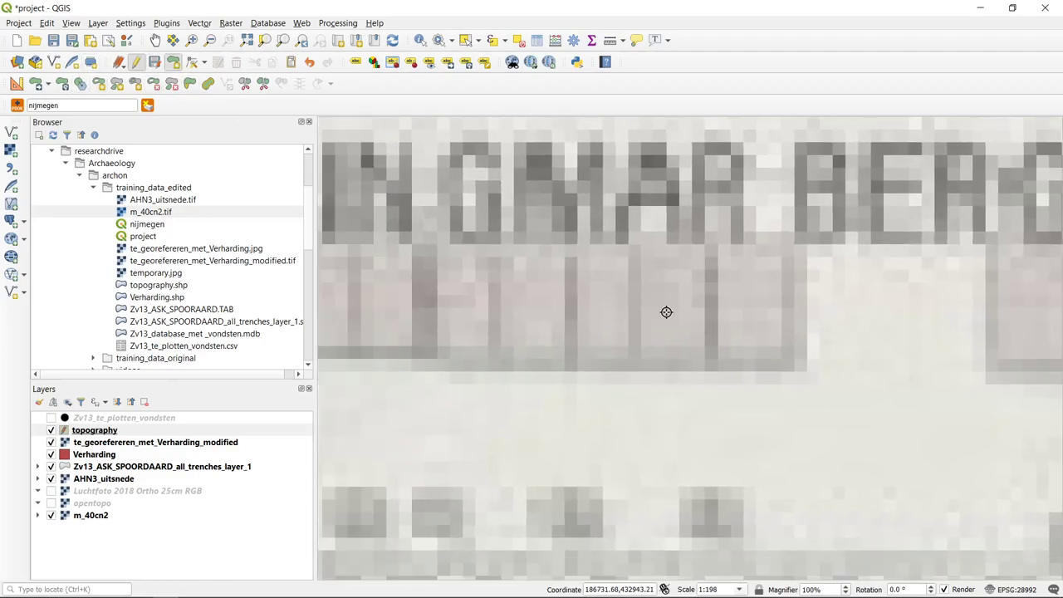
{"action": "left_click", "coordinate": [790, 240]}
{"action": "left_click", "coordinate": [431, 238]}
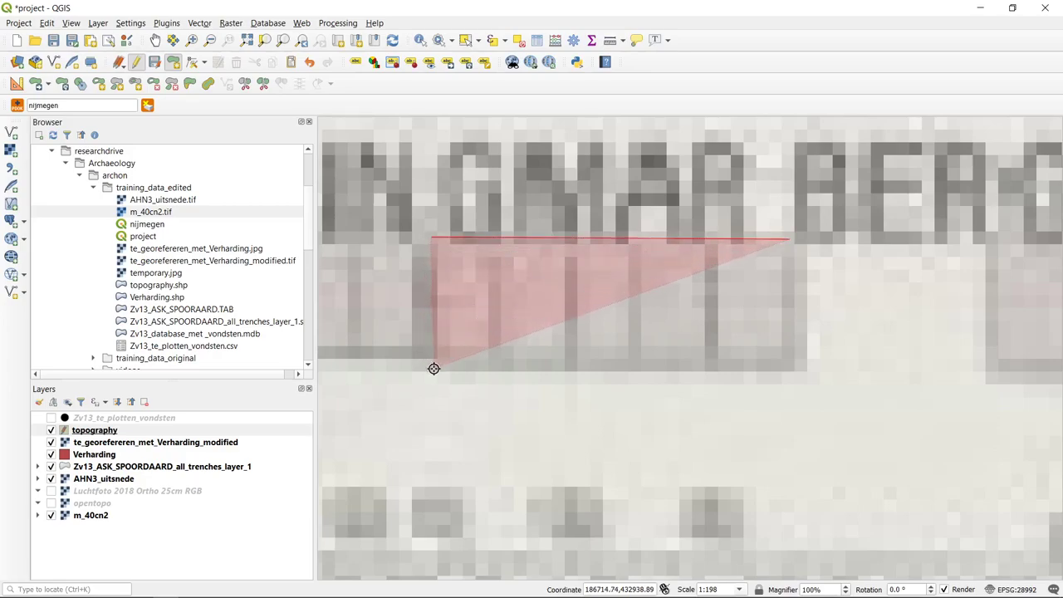
{"action": "left_click", "coordinate": [434, 368]}
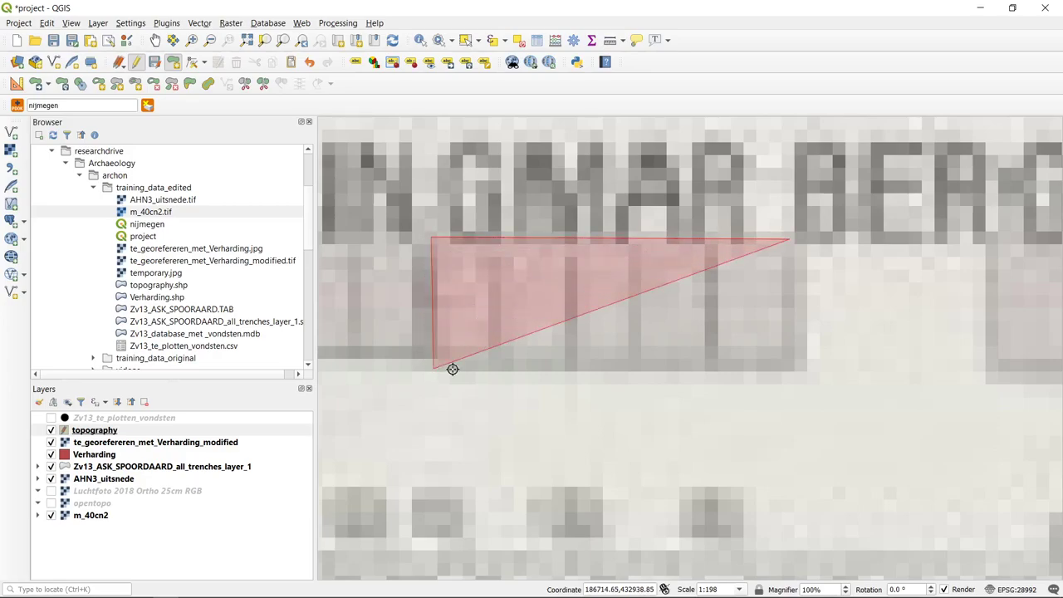
{"action": "left_click", "coordinate": [790, 370]}
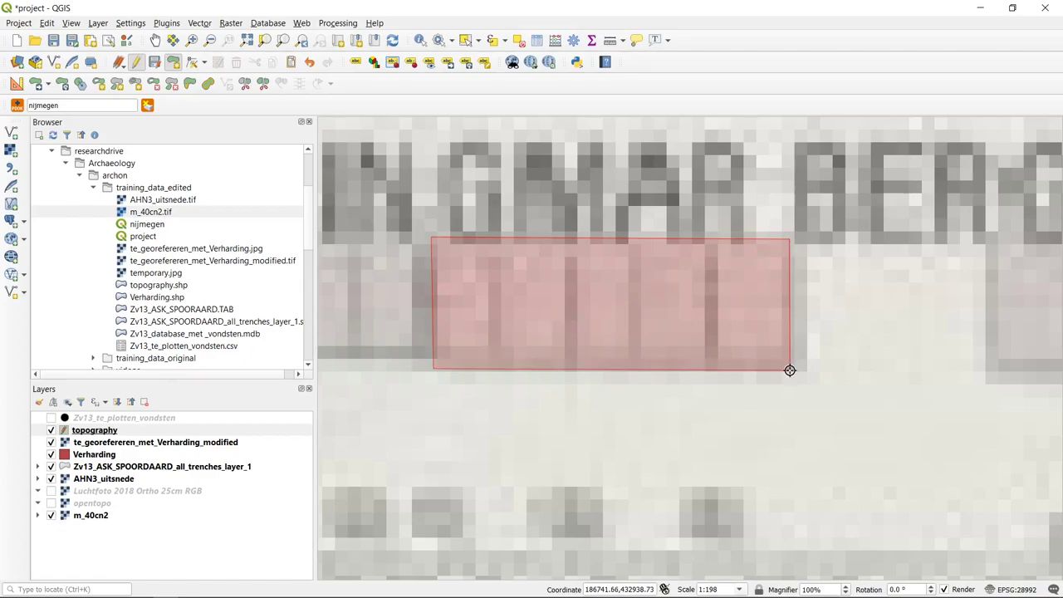
{"action": "right_click", "coordinate": [790, 371]}
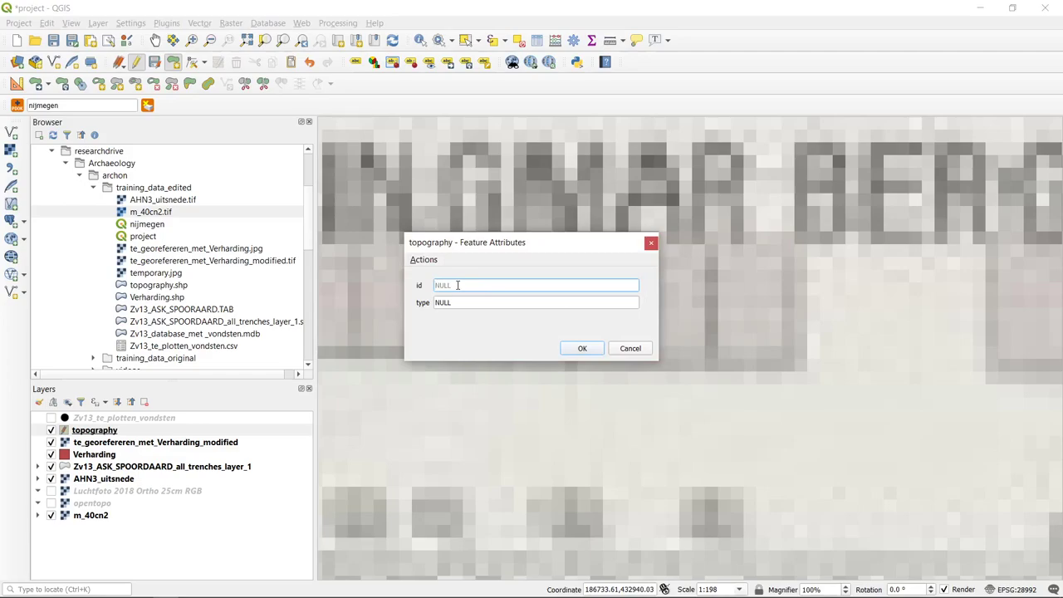
- Give the new polygon id 3 and type block, and save its attributes
{"action": "type", "text": "3"}
{"action": "key", "text": "Tab"}
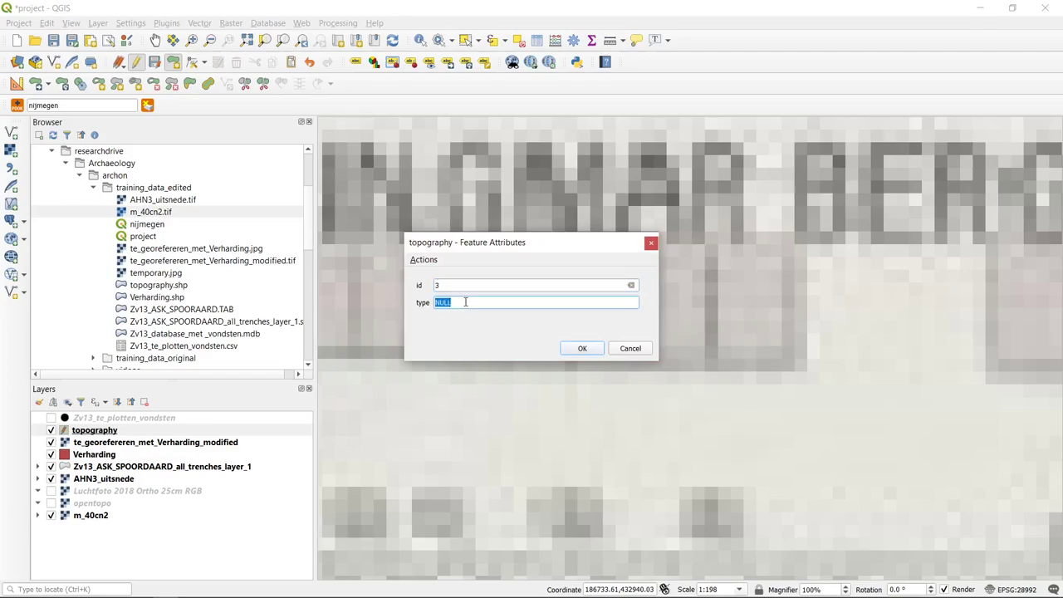
{"action": "type", "text": "ho"}
{"action": "key", "text": "Return"}
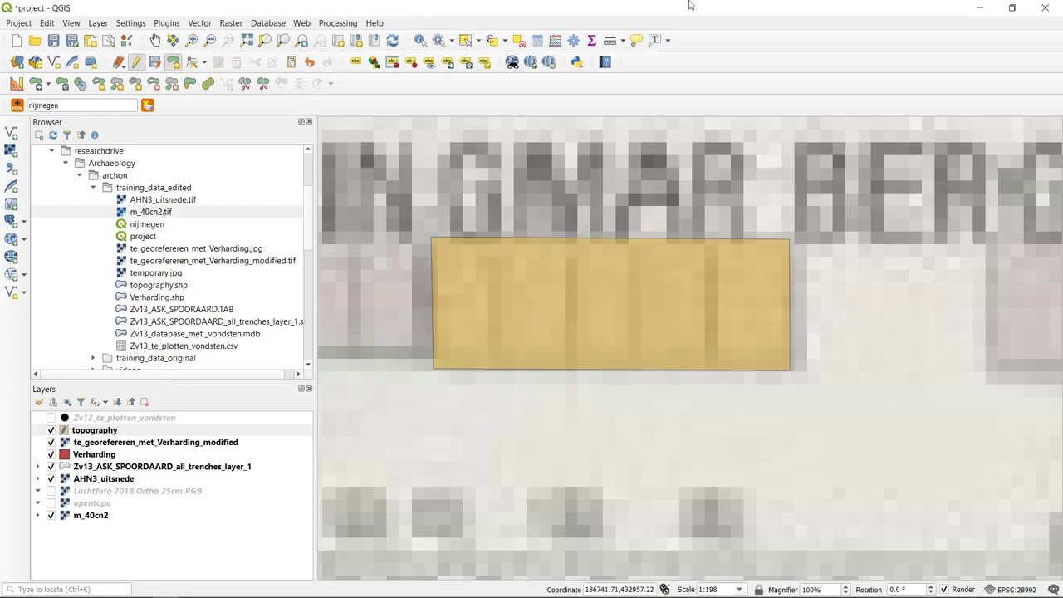
{"action": "left_click", "coordinate": [465, 39]}
{"action": "left_click", "coordinate": [493, 284]}
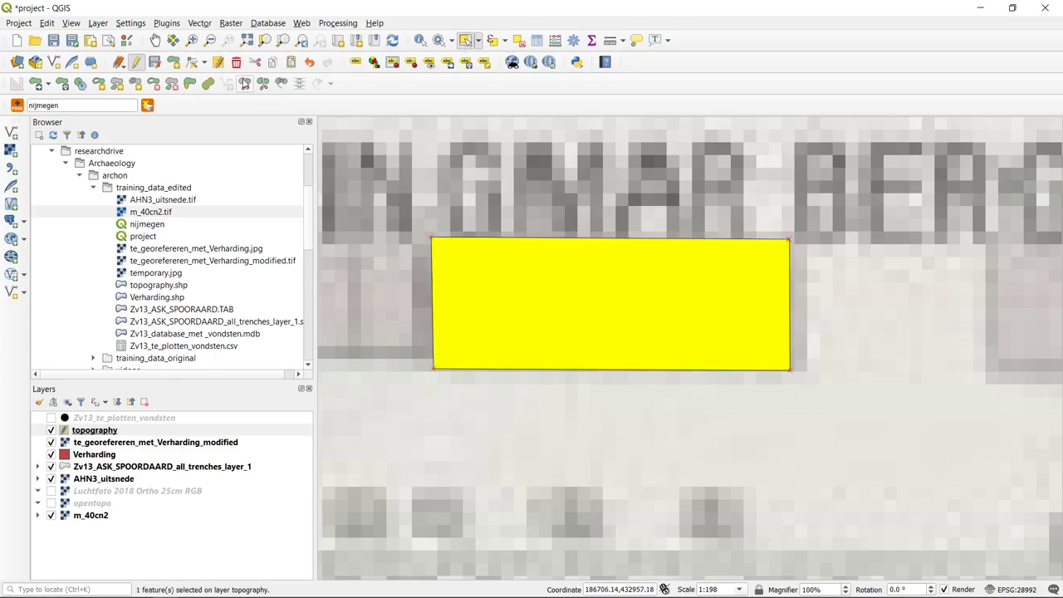
{"action": "left_click", "coordinate": [245, 83]}
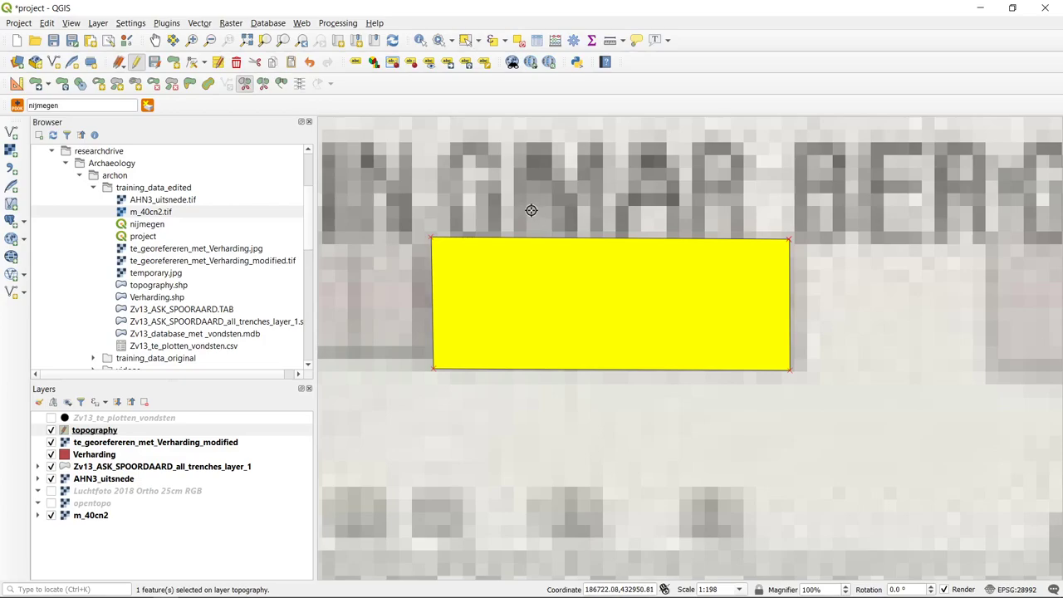
{"action": "left_click", "coordinate": [466, 40]}
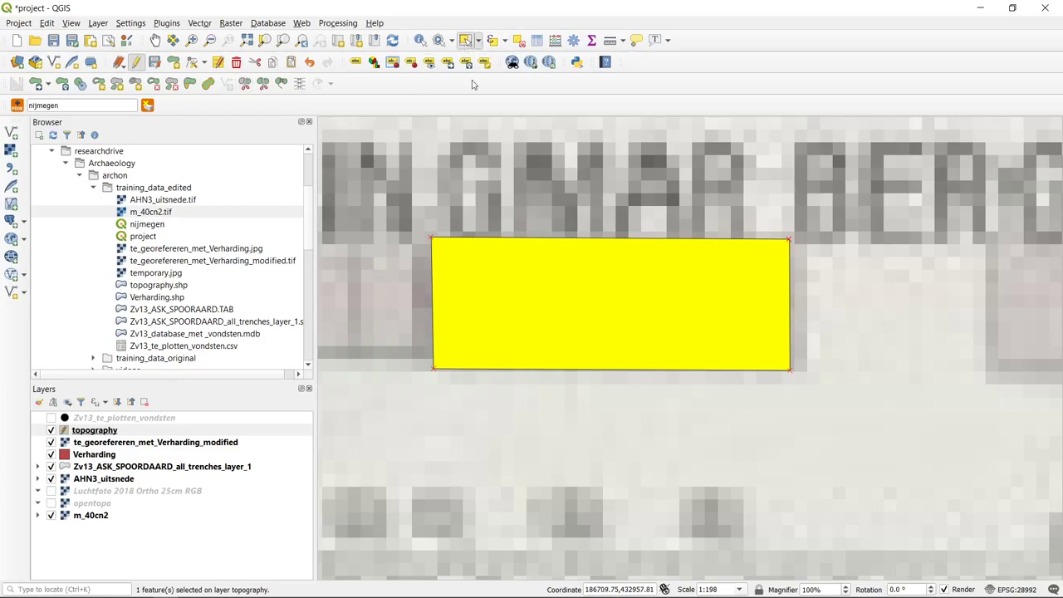
{"action": "left_click", "coordinate": [493, 183]}
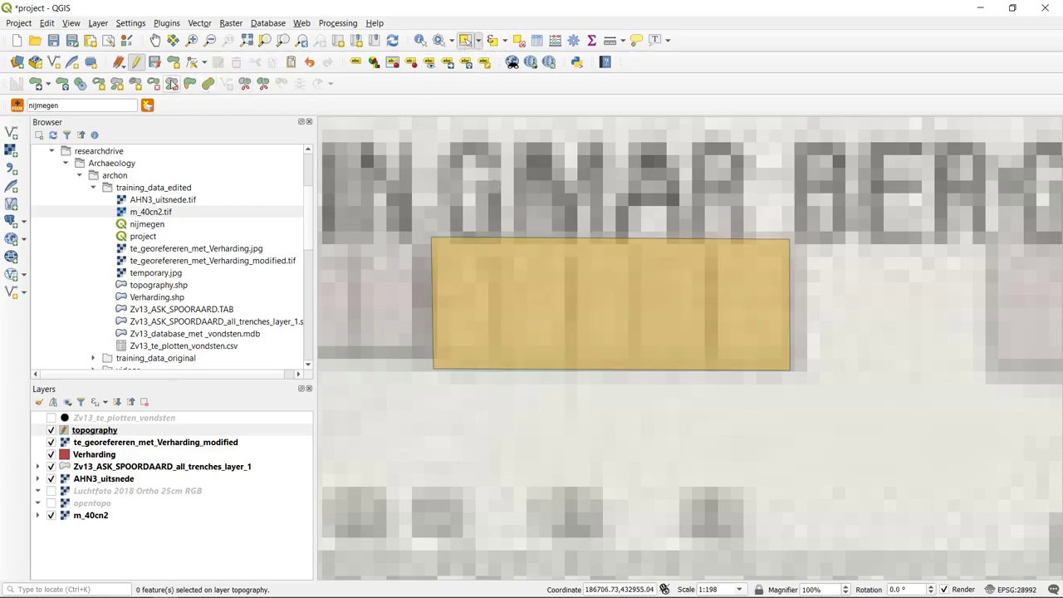
- Split the block polygon into five houses with one continuous split line zigzagging along the four dividing walls
{"action": "left_click", "coordinate": [245, 84]}
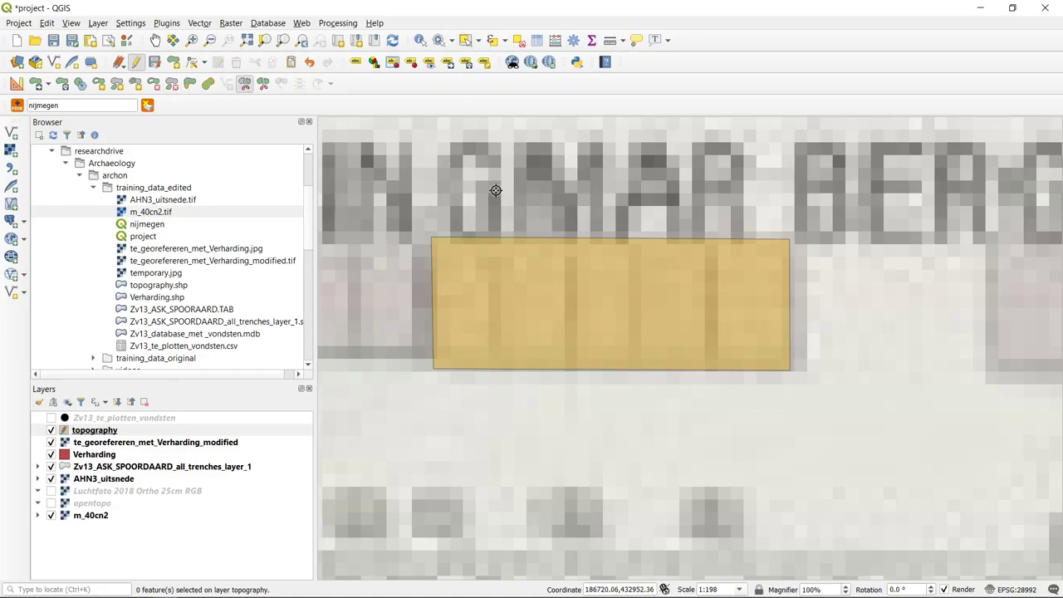
{"action": "left_click", "coordinate": [710, 229]}
{"action": "left_click", "coordinate": [711, 381]}
{"action": "left_click", "coordinate": [636, 382]}
{"action": "left_click", "coordinate": [635, 228]}
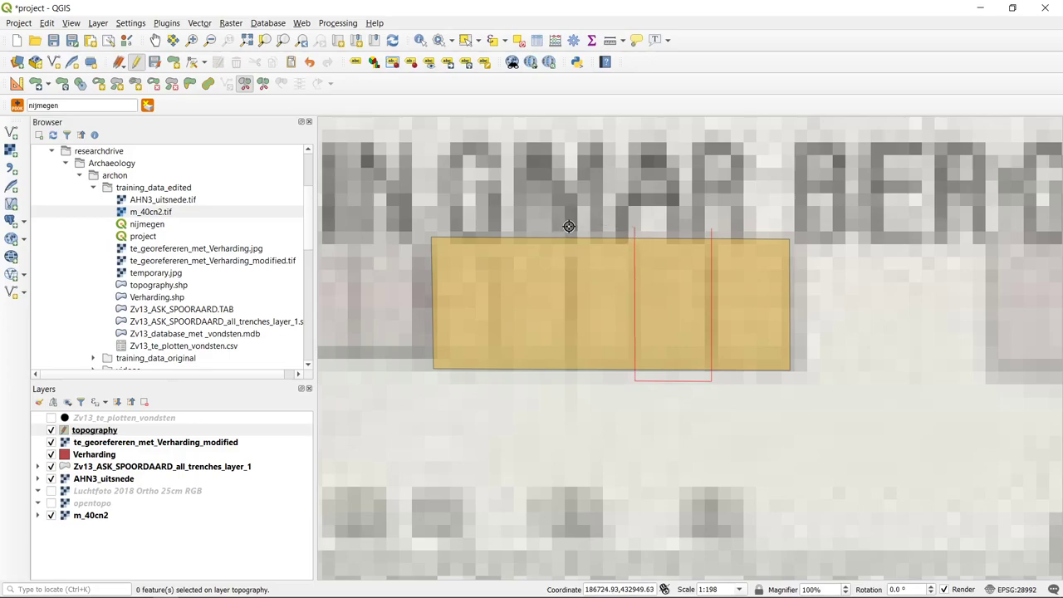
{"action": "left_click", "coordinate": [569, 227]}
{"action": "left_click", "coordinate": [570, 382]}
{"action": "left_click", "coordinate": [494, 380]}
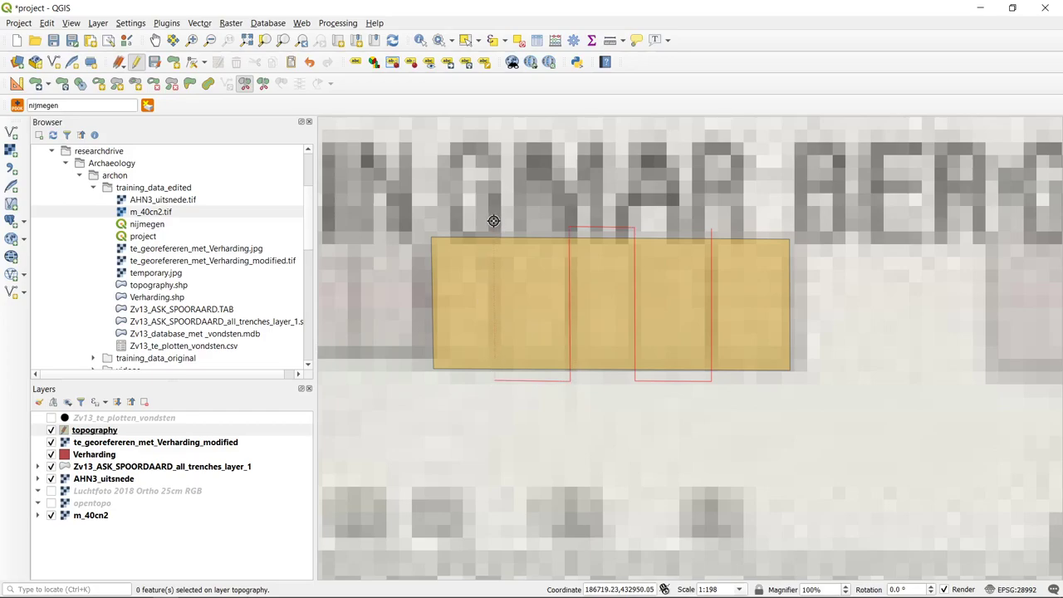
{"action": "left_click", "coordinate": [493, 220]}
{"action": "right_click", "coordinate": [493, 220]}
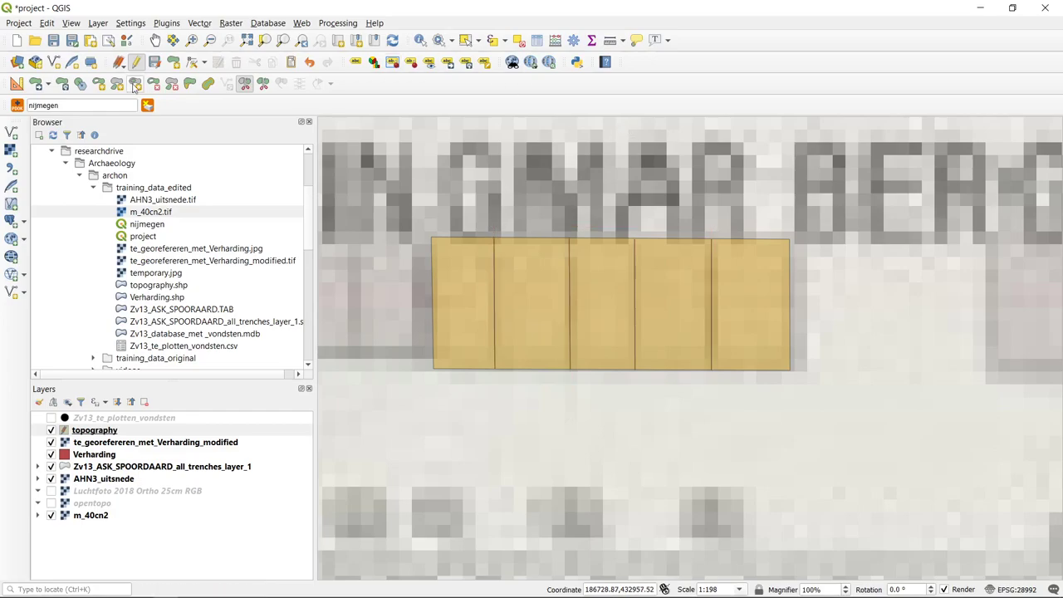
- Identify the westernmost house of the split block to check its id and type
{"action": "left_click", "coordinate": [421, 40]}
{"action": "left_click", "coordinate": [458, 308]}
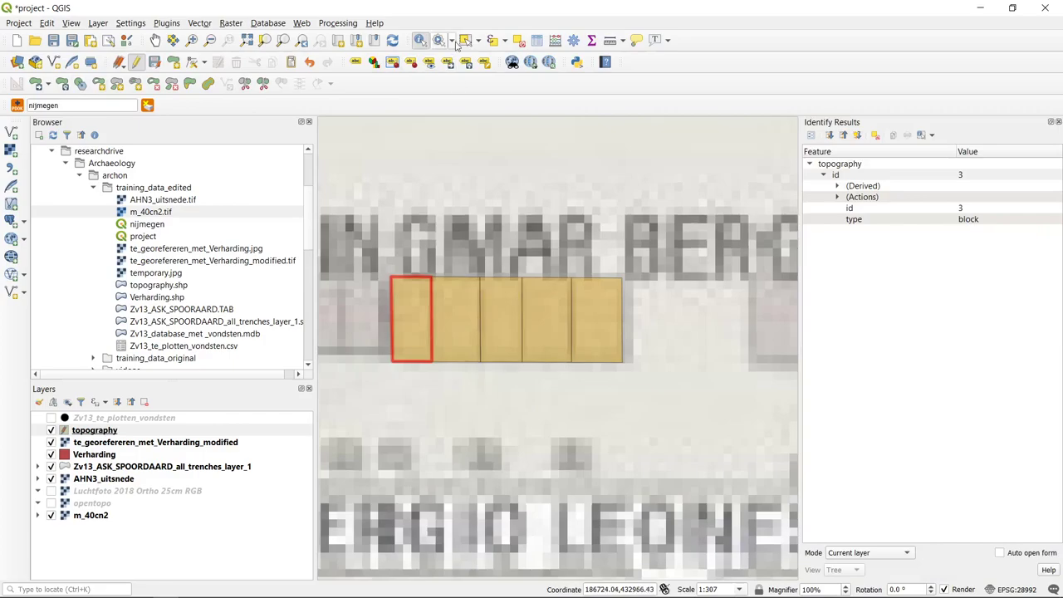
- Select the middle house of the split block and move it southeast, partly out of the row
{"action": "left_click", "coordinate": [465, 39]}
{"action": "left_click", "coordinate": [454, 314]}
{"action": "left_click", "coordinate": [488, 301]}
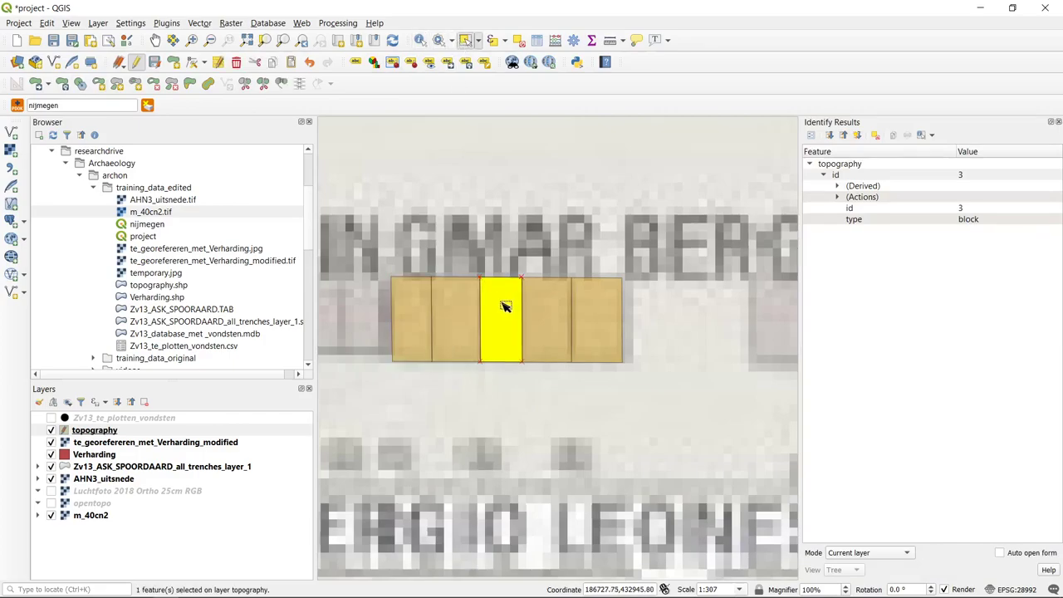
{"action": "left_click", "coordinate": [136, 62]}
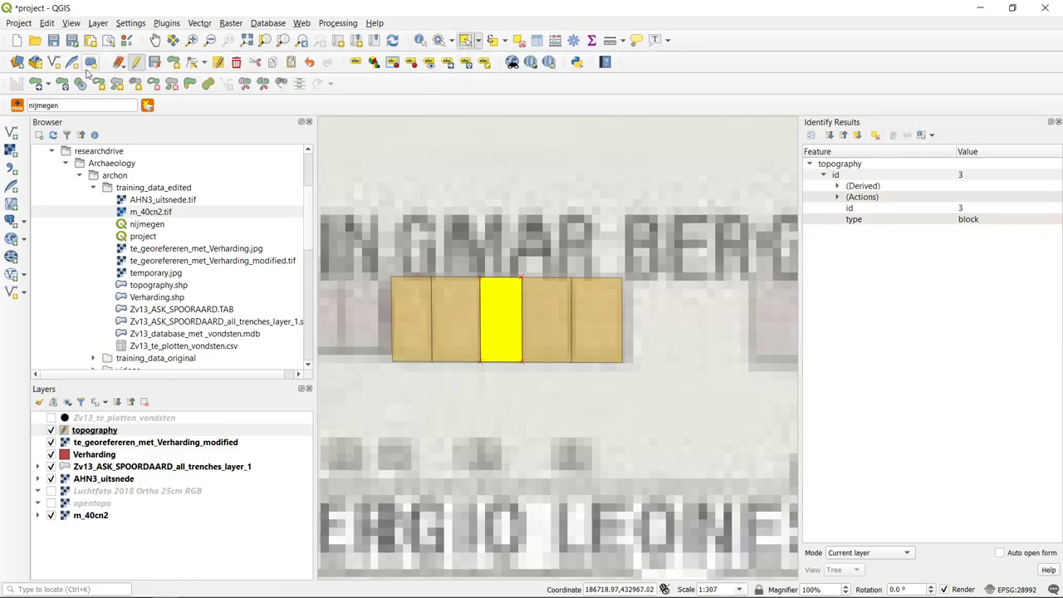
{"action": "left_click", "coordinate": [35, 83]}
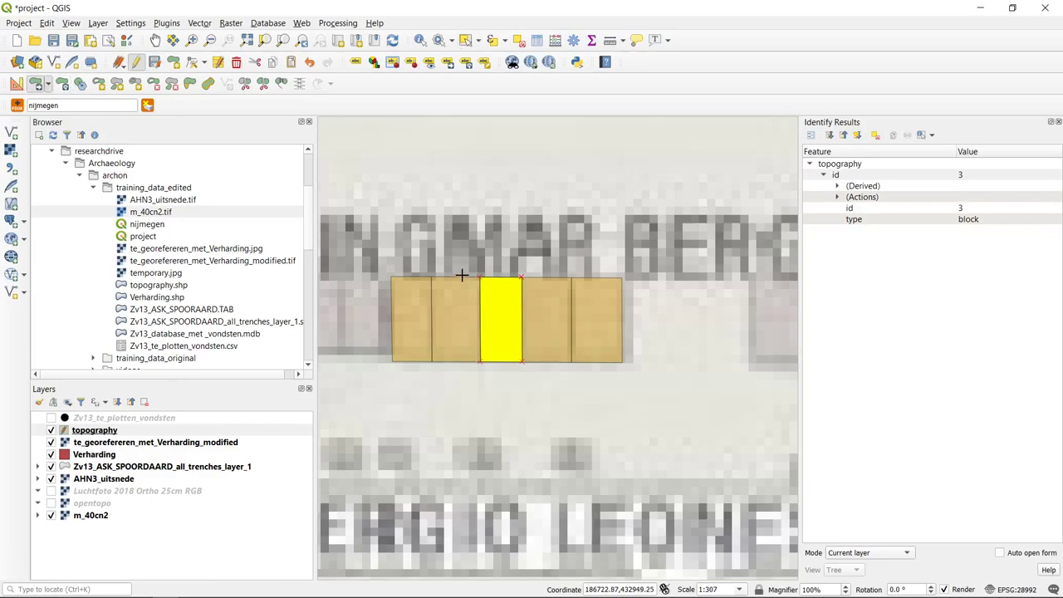
{"action": "left_click", "coordinate": [512, 316]}
{"action": "left_click", "coordinate": [538, 364]}
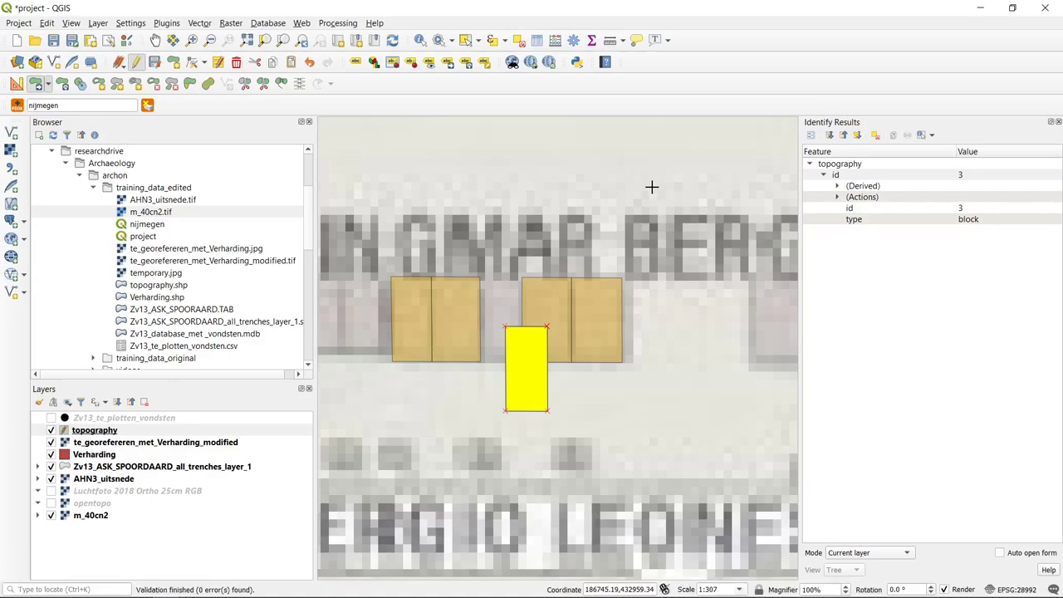
- Undo the move of the middle house so it sits back in the row of five
{"action": "key", "text": "ctrl+z"}
{"action": "left_click_drag", "start_coordinate": [429, 208], "coordinate": [544, 180]}
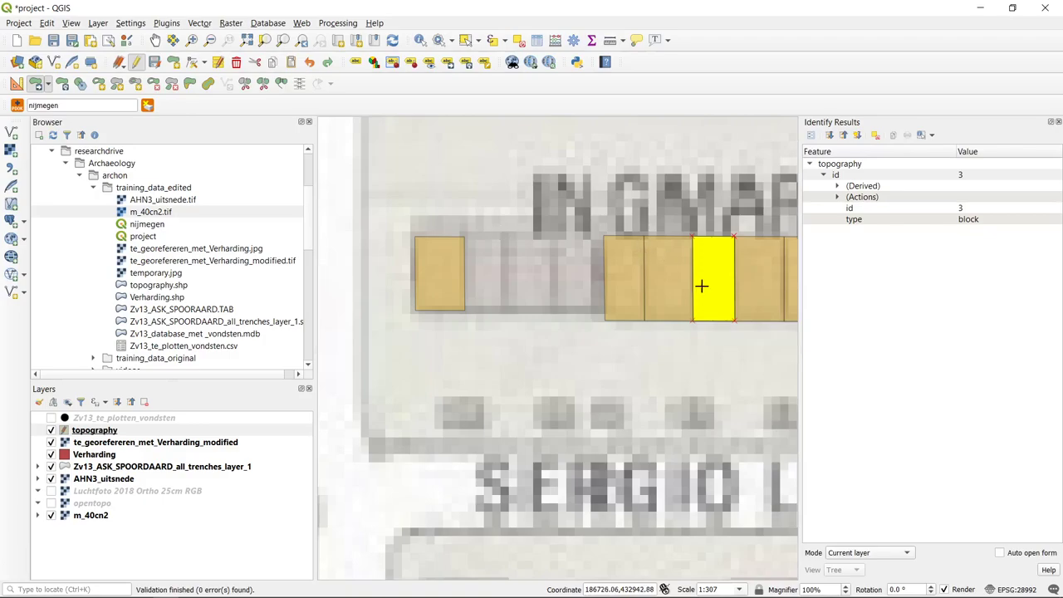
{"action": "left_click_drag", "start_coordinate": [643, 216], "coordinate": [549, 206]}
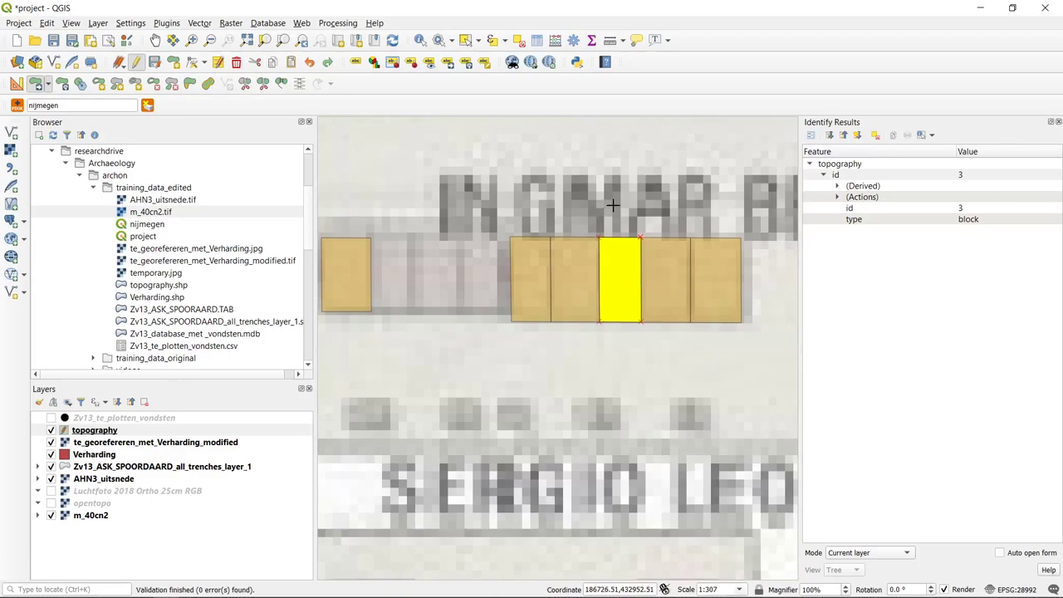
- Select all five houses of the split block and delete them from the topography layer
{"action": "left_click", "coordinate": [466, 40]}
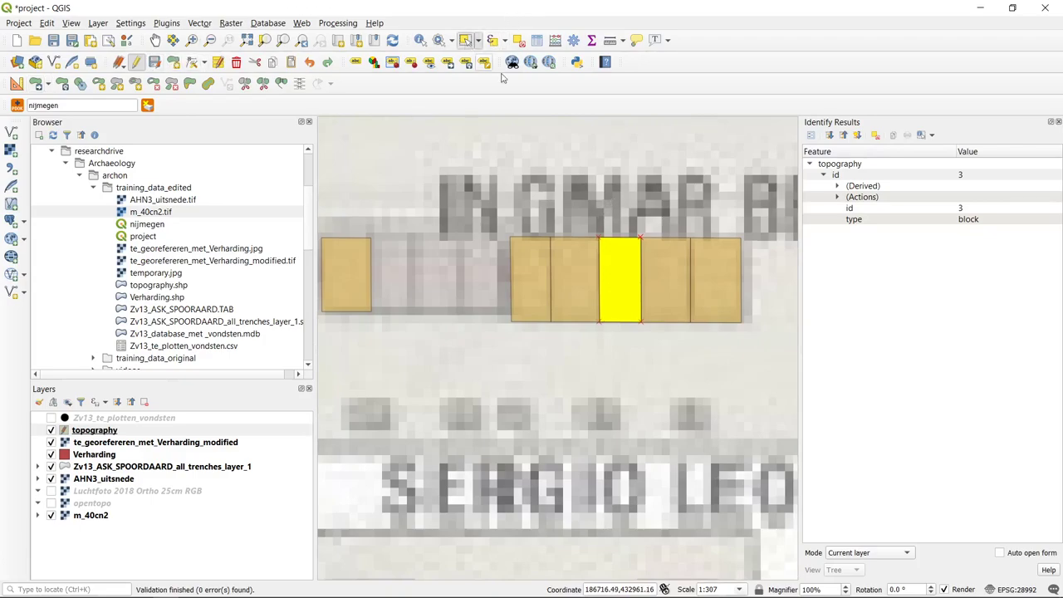
{"action": "left_click_drag", "start_coordinate": [755, 351], "coordinate": [503, 212]}
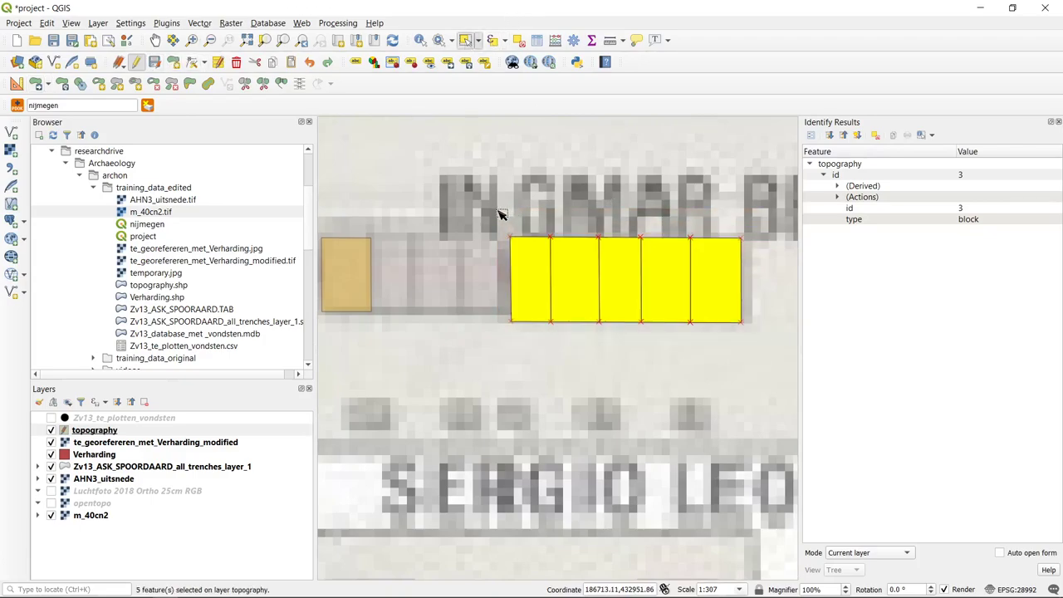
{"action": "left_click", "coordinate": [237, 63]}
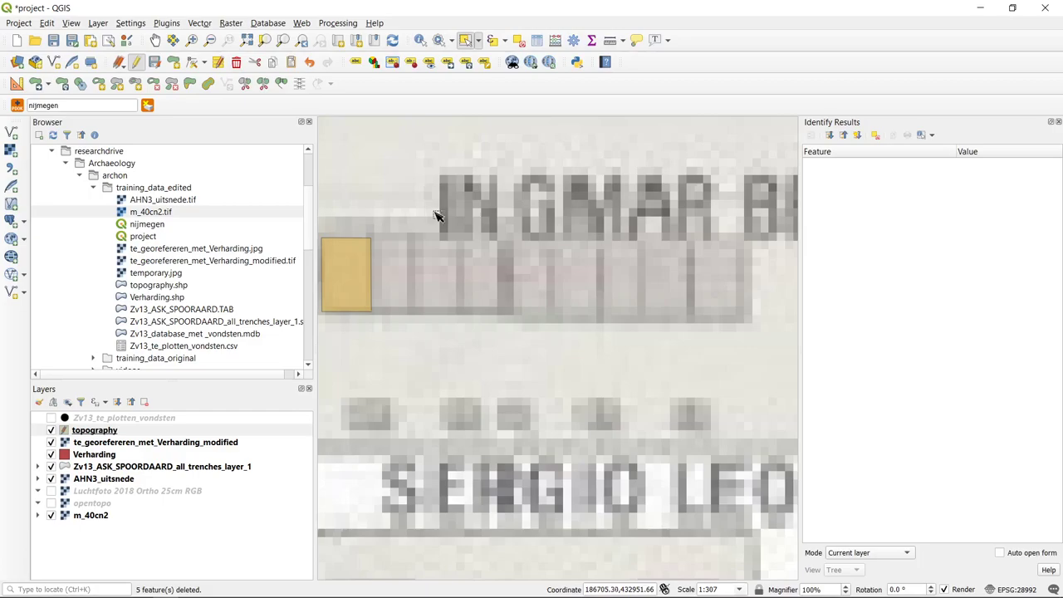
- Show the Snapping Toolbar, enable snapping, and restrict it to the active layer
{"action": "scroll", "coordinate": [434, 218], "scroll_direction": "up", "scroll_amount": 2}
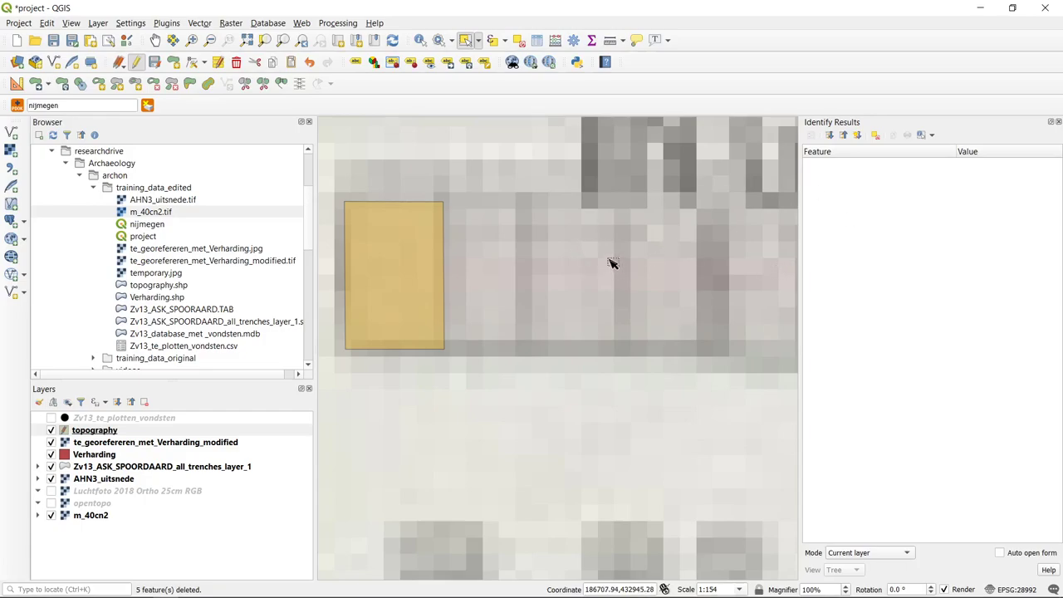
{"action": "right_click", "coordinate": [472, 86]}
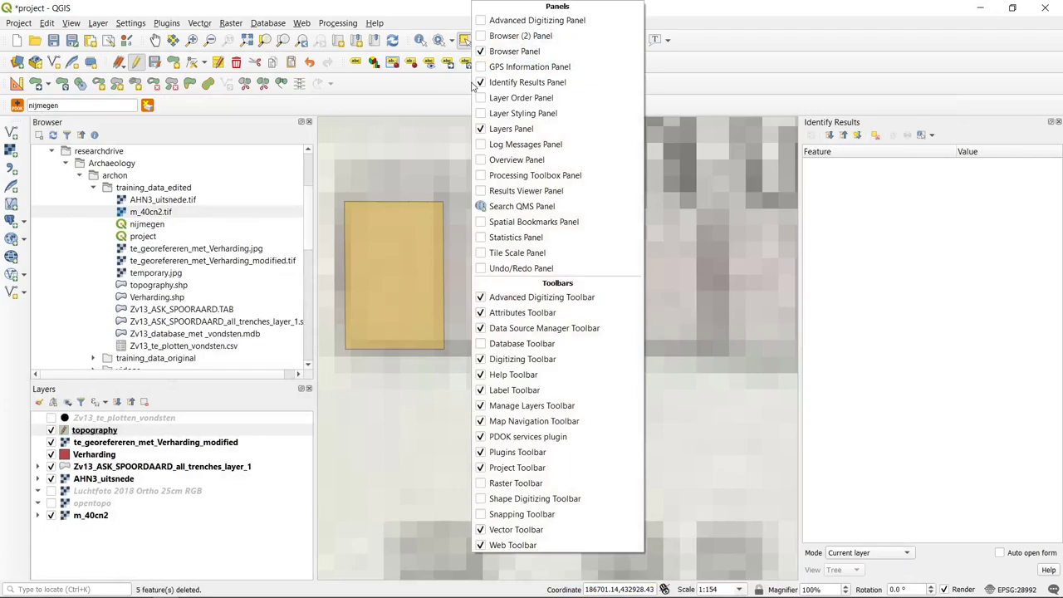
{"action": "left_click", "coordinate": [554, 516]}
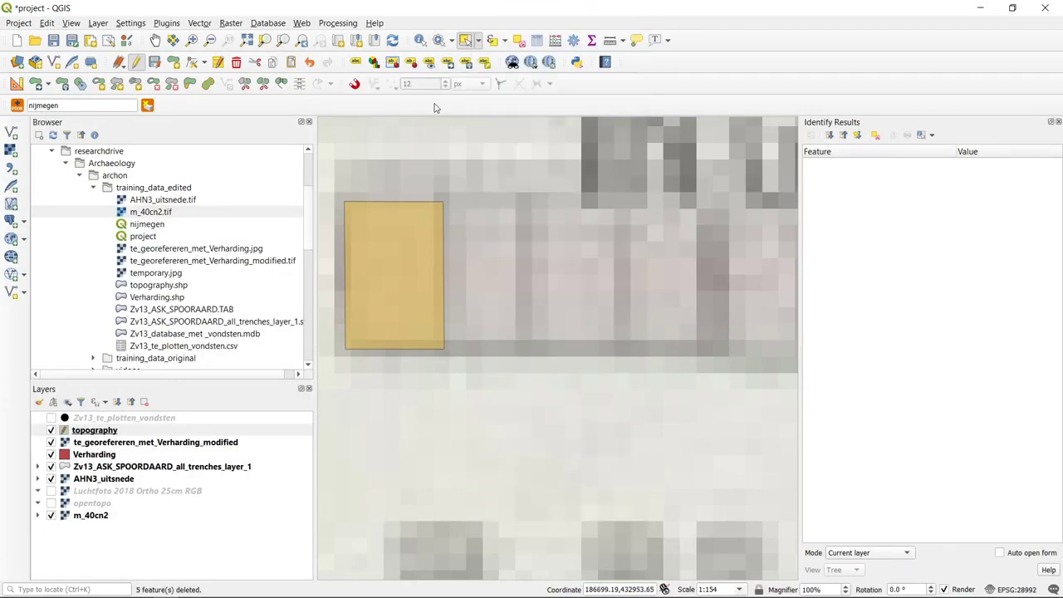
{"action": "left_click", "coordinate": [357, 87]}
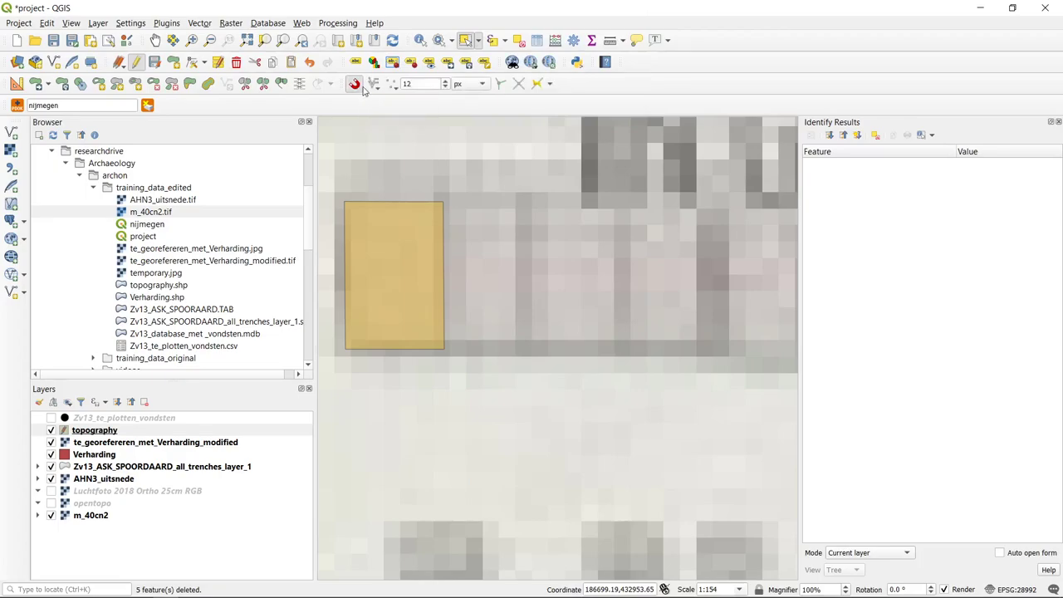
{"action": "left_click", "coordinate": [374, 85]}
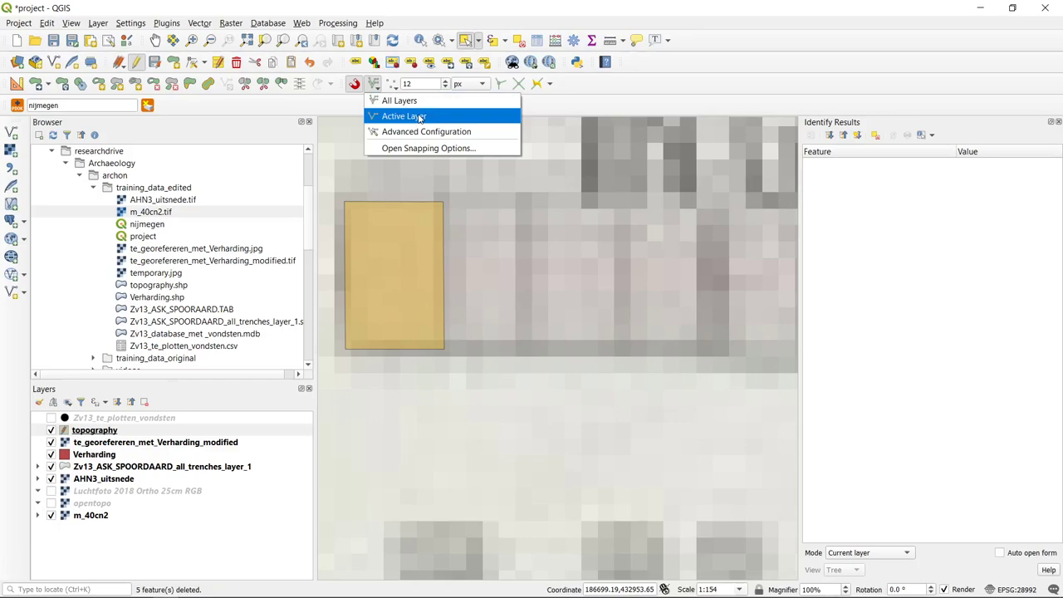
{"action": "left_click", "coordinate": [420, 117]}
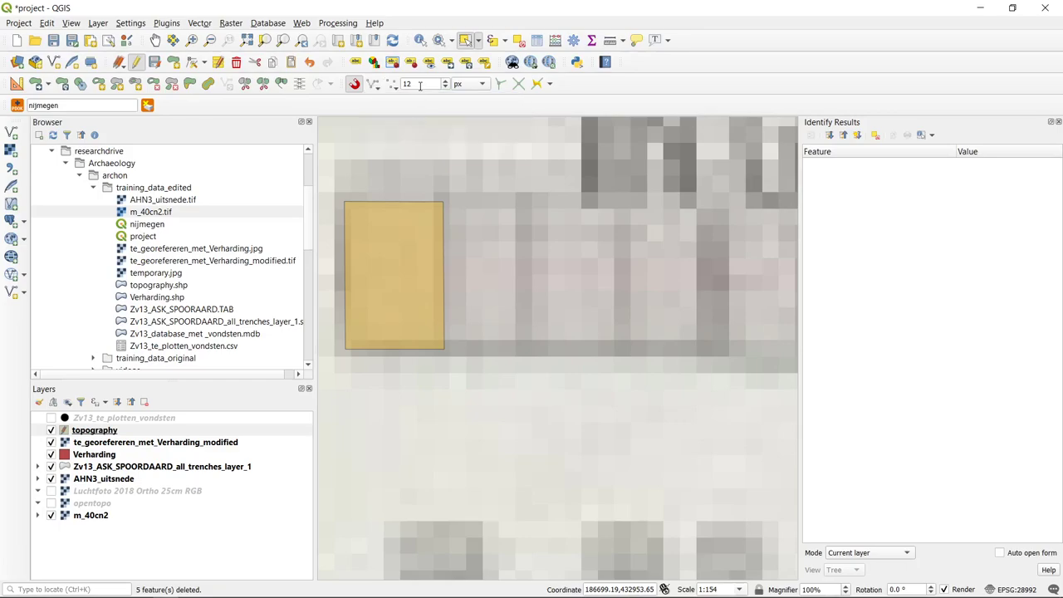
- Set the snapping tolerance to 3 meters
{"action": "left_click", "coordinate": [481, 86]}
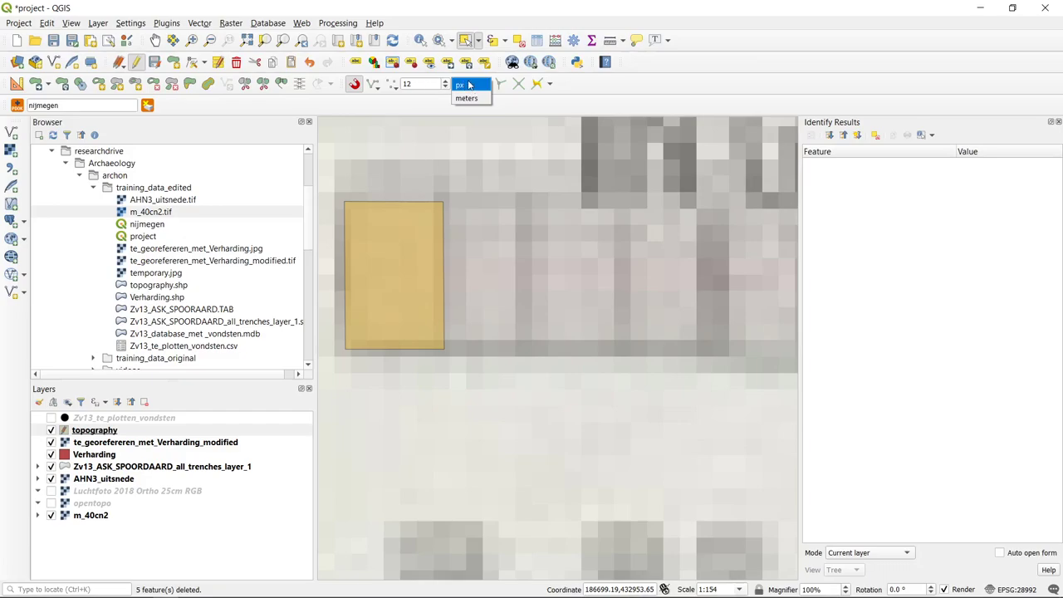
{"action": "left_click", "coordinate": [478, 85]}
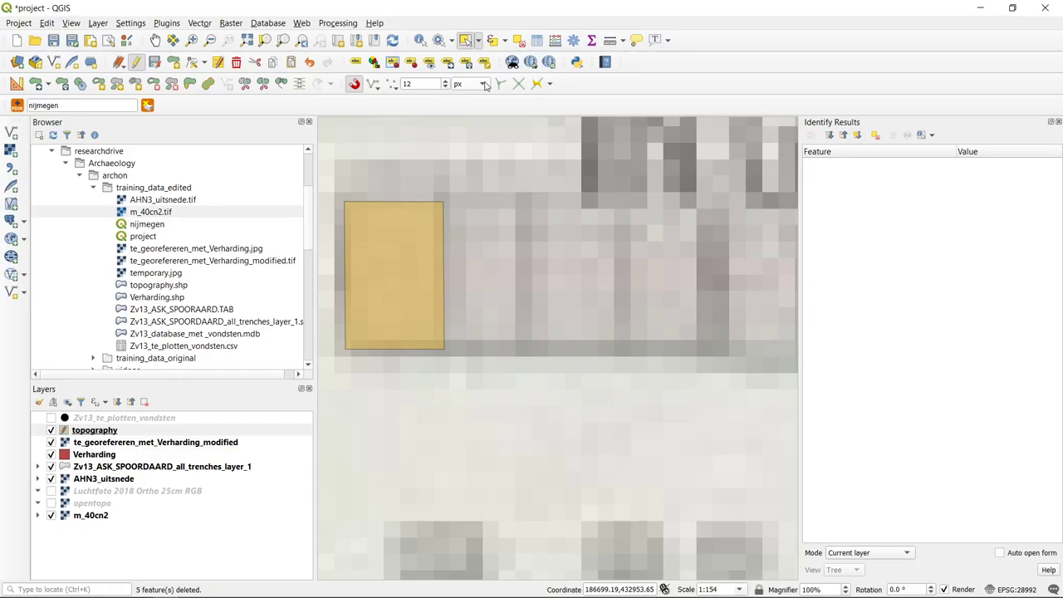
{"action": "left_click", "coordinate": [486, 85]}
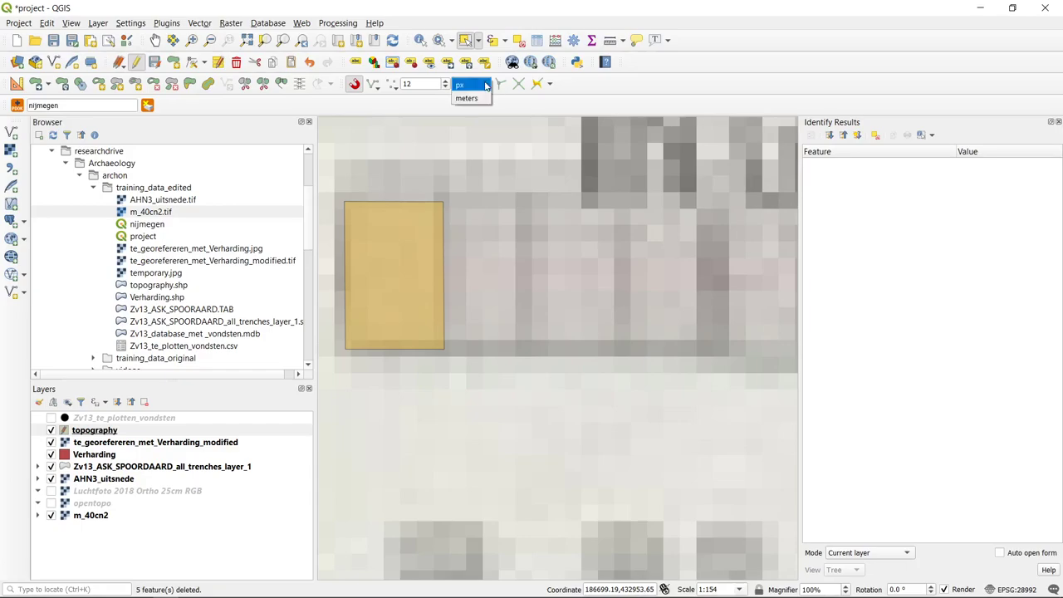
{"action": "left_click", "coordinate": [484, 98]}
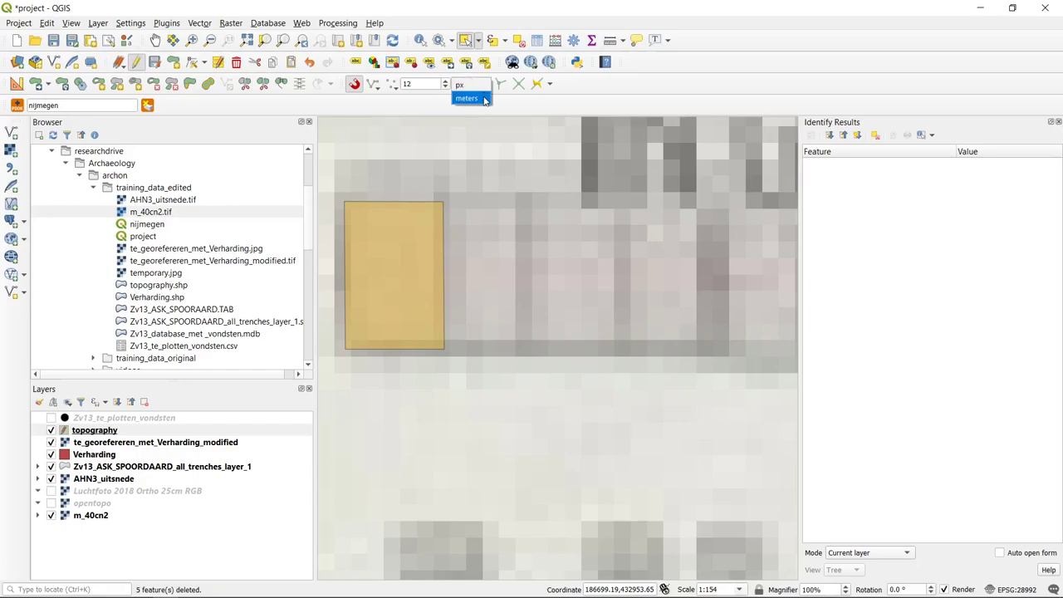
{"action": "double_click", "coordinate": [433, 83]}
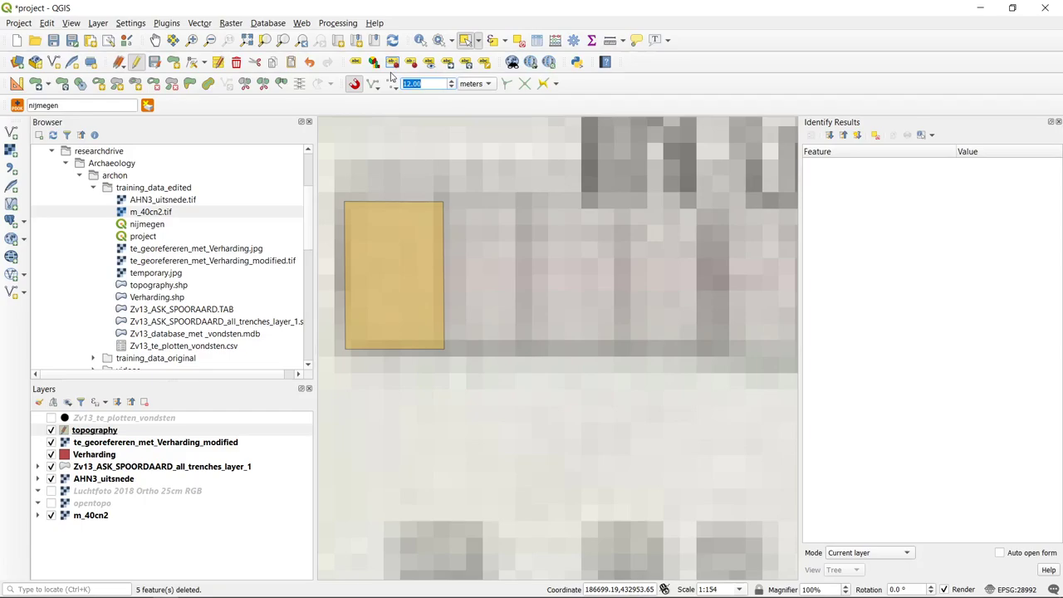
{"action": "type", "text": "3"}
- Draw a four-cornered polygon over the second house of the row, snapping its western corners to the first house's eastern corners
{"action": "left_click", "coordinate": [174, 64]}
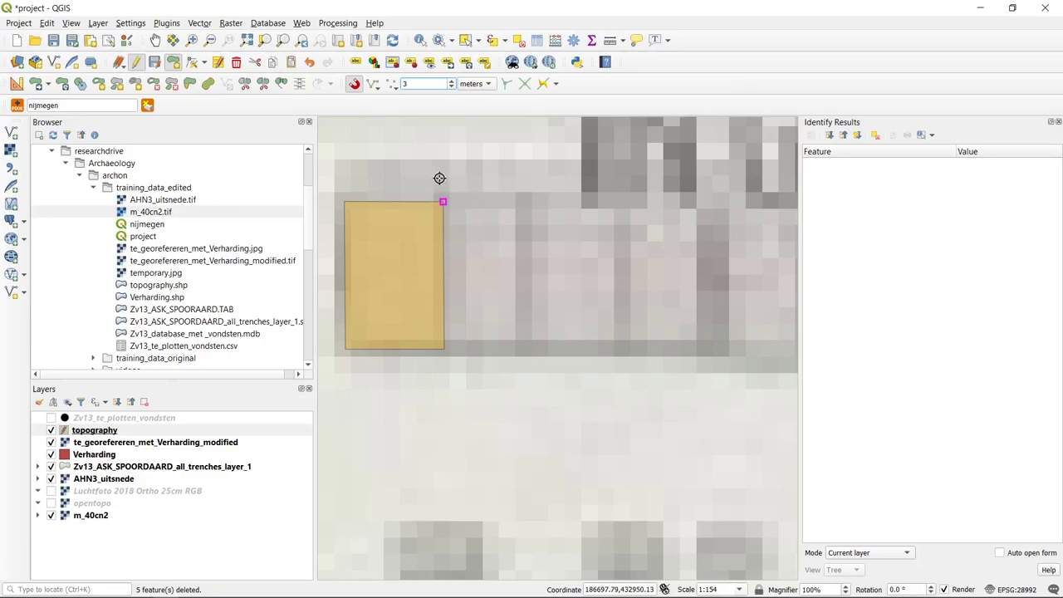
{"action": "key", "text": "Return"}
{"action": "left_click", "coordinate": [450, 201]}
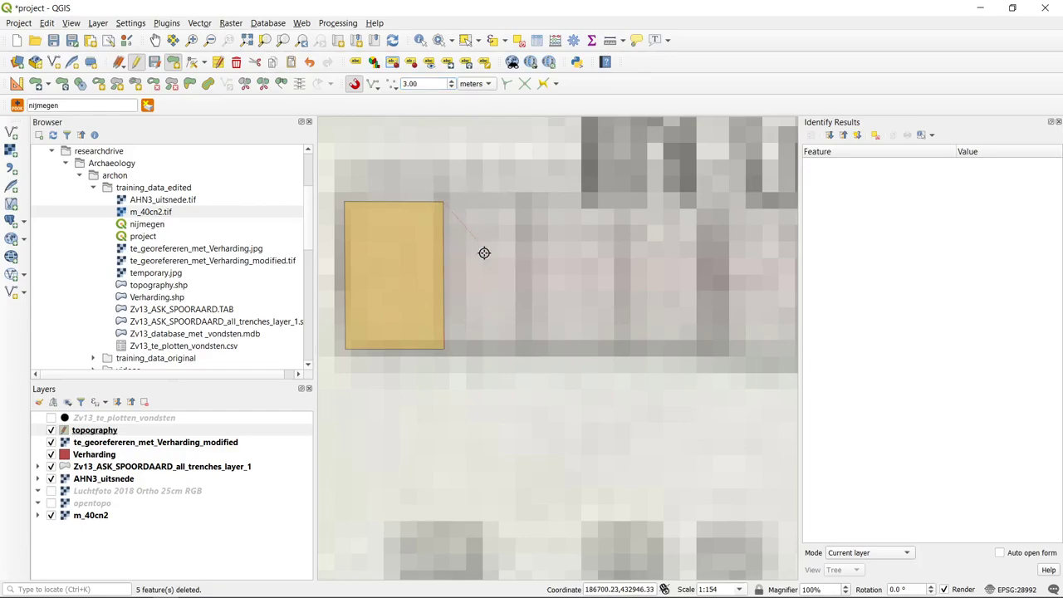
{"action": "left_click", "coordinate": [444, 347]}
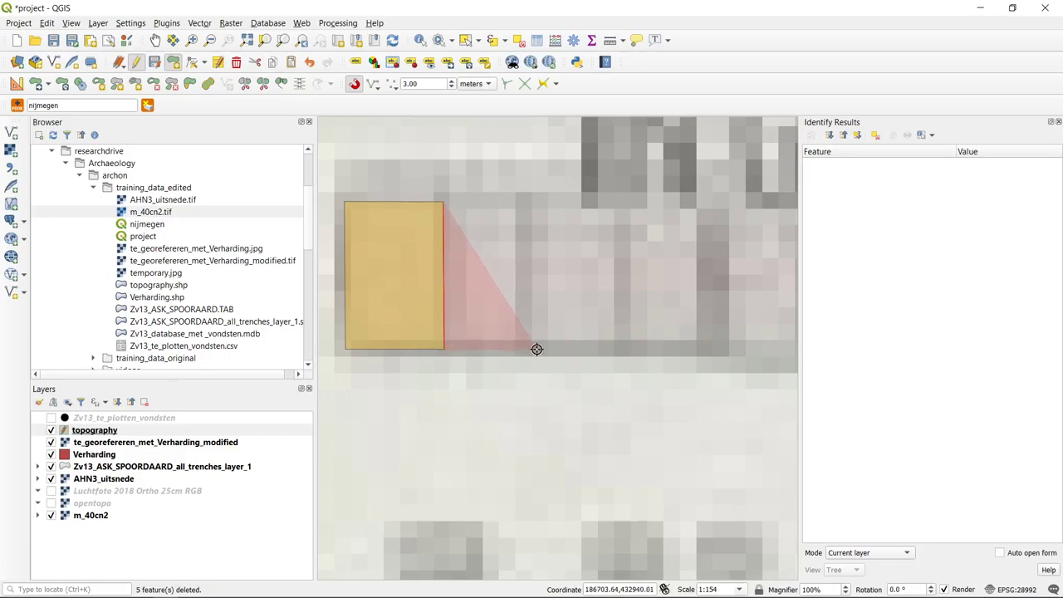
{"action": "left_click", "coordinate": [534, 348]}
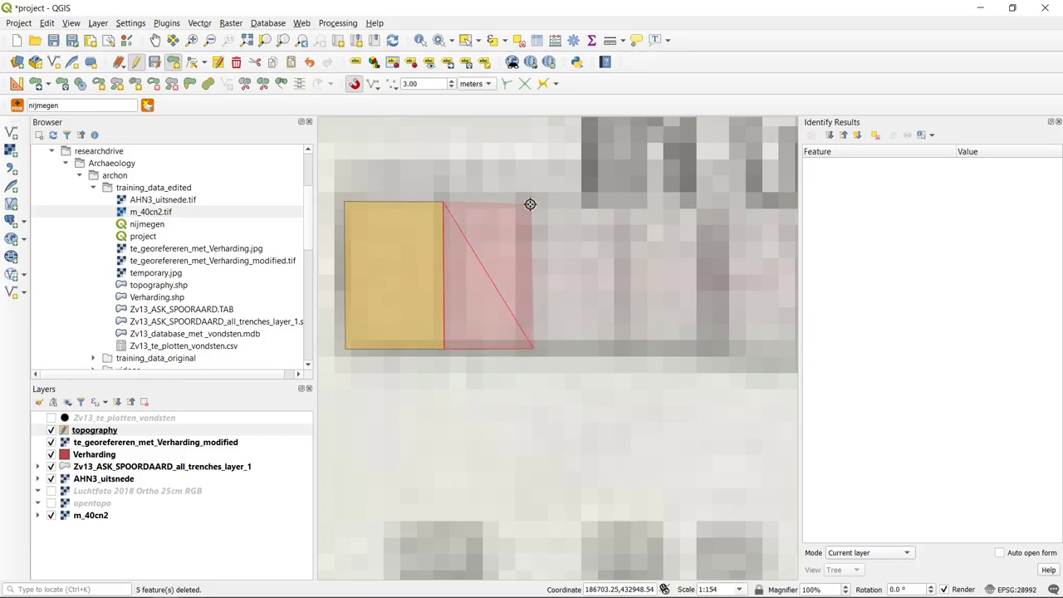
{"action": "left_click", "coordinate": [531, 202]}
{"action": "right_click", "coordinate": [531, 202]}
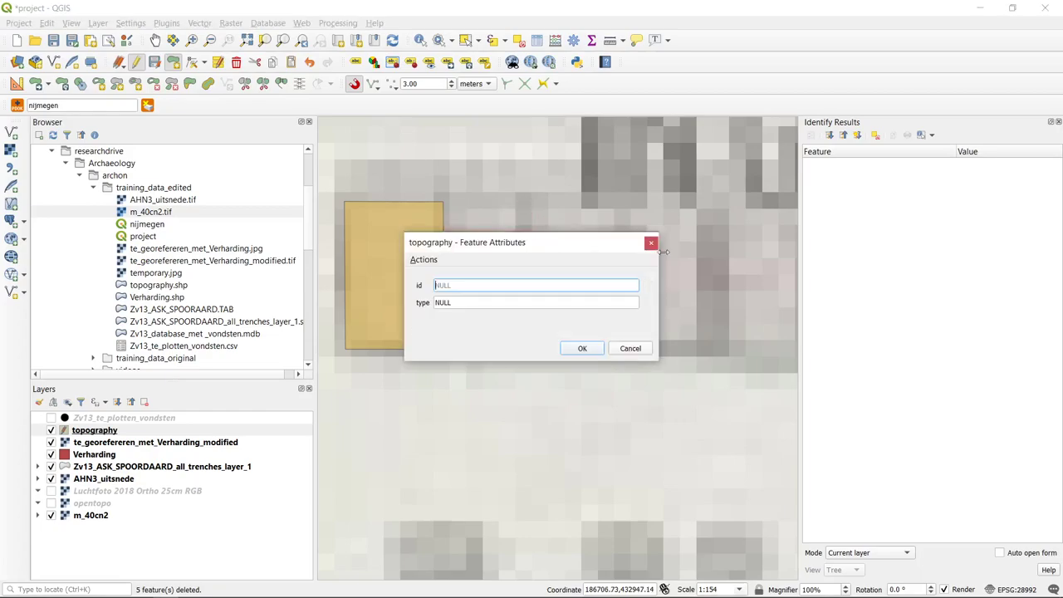
- Give the new polygon id 4 and type house, and save its attributes
{"action": "type", "text": "4"}
{"action": "key", "text": "Tab"}
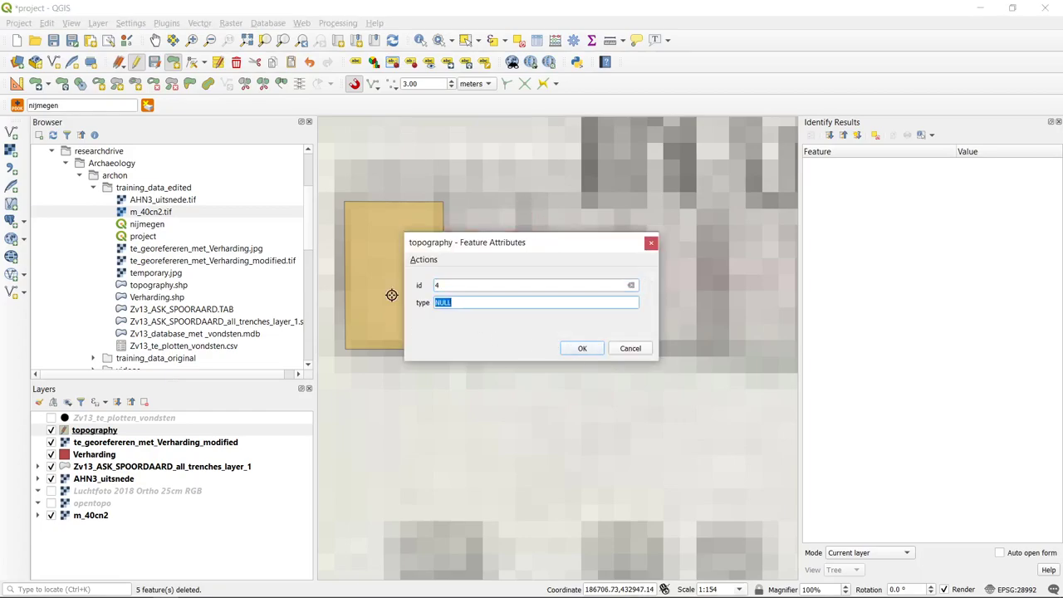
{"action": "type", "text": "house"}
{"action": "left_click", "coordinate": [581, 348]}
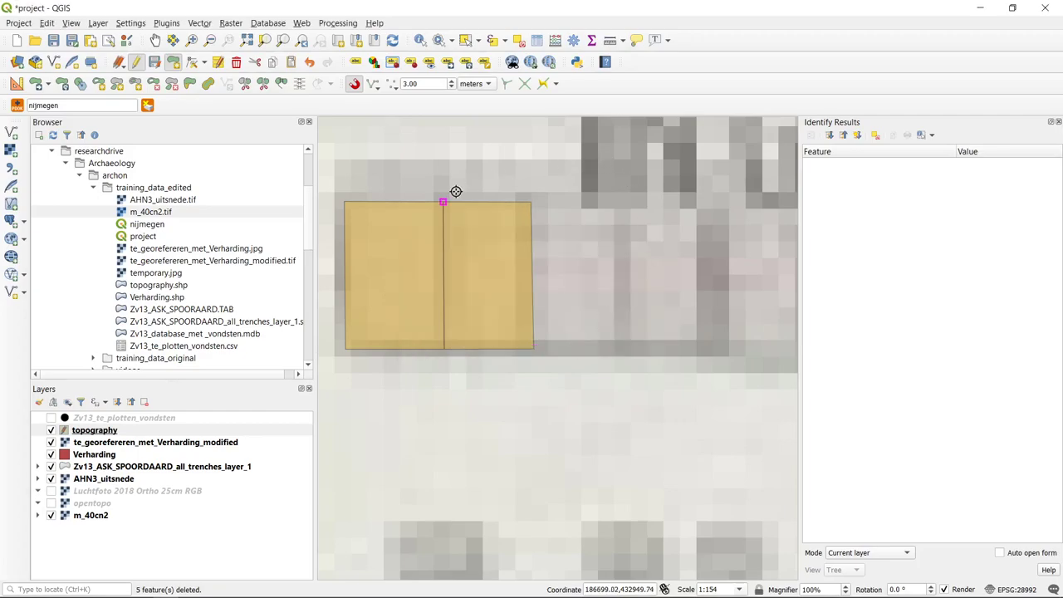
- Inspect the shared northern corner of the two houses up close to check that their boundaries join
{"action": "scroll", "coordinate": [449, 199], "scroll_direction": "up", "scroll_amount": 8}
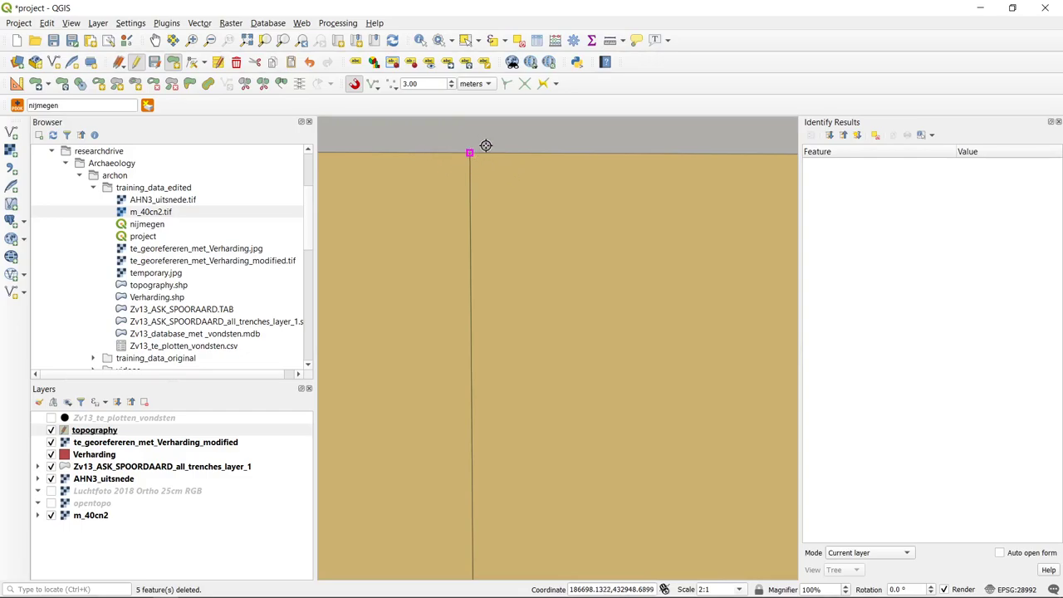
{"action": "scroll", "coordinate": [460, 138], "scroll_direction": "down", "scroll_amount": 9}
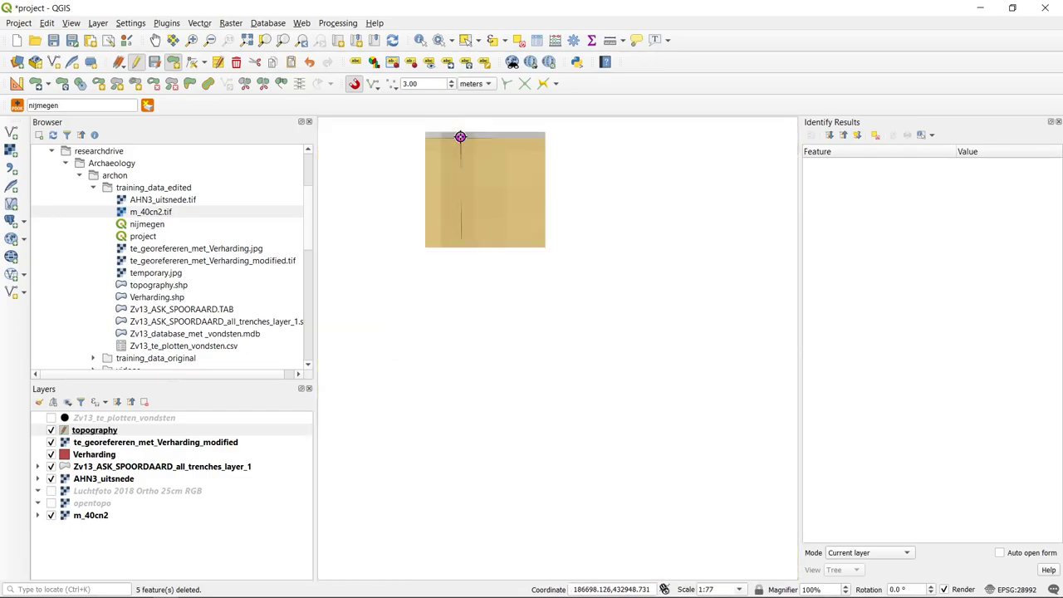
{"action": "left_click_drag", "start_coordinate": [460, 133], "coordinate": [490, 218]}
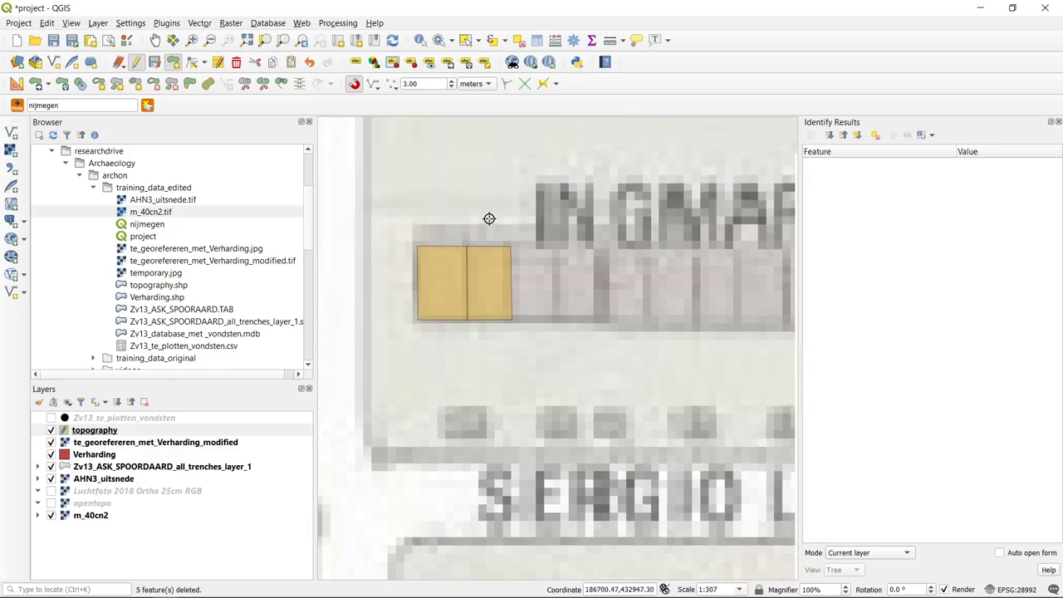
{"action": "scroll", "coordinate": [463, 218], "scroll_direction": "up", "scroll_amount": 1}
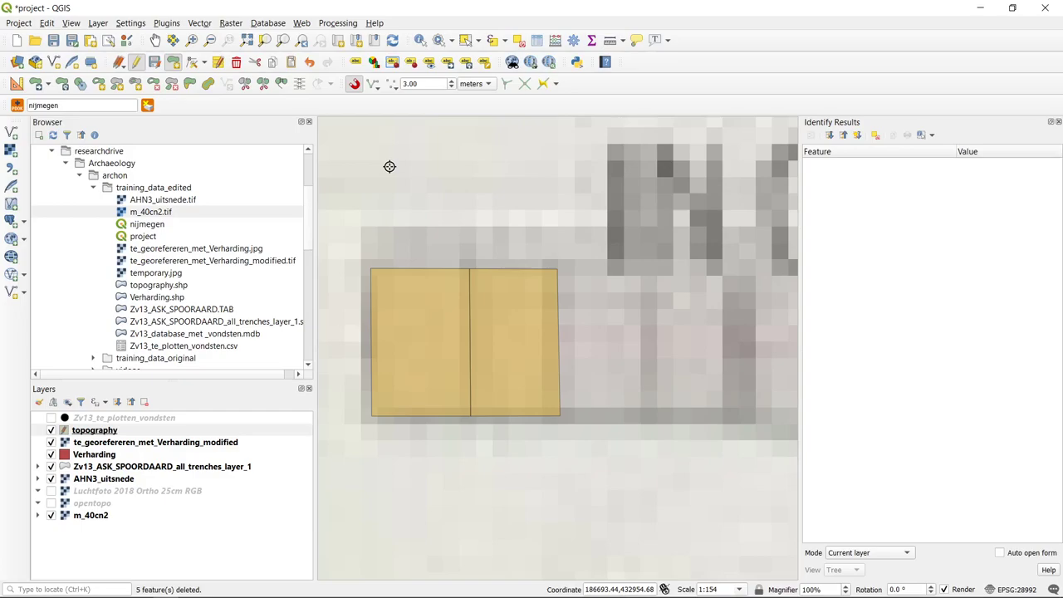
- Set the snapping type to Vertex and Segment
{"action": "left_click", "coordinate": [395, 88]}
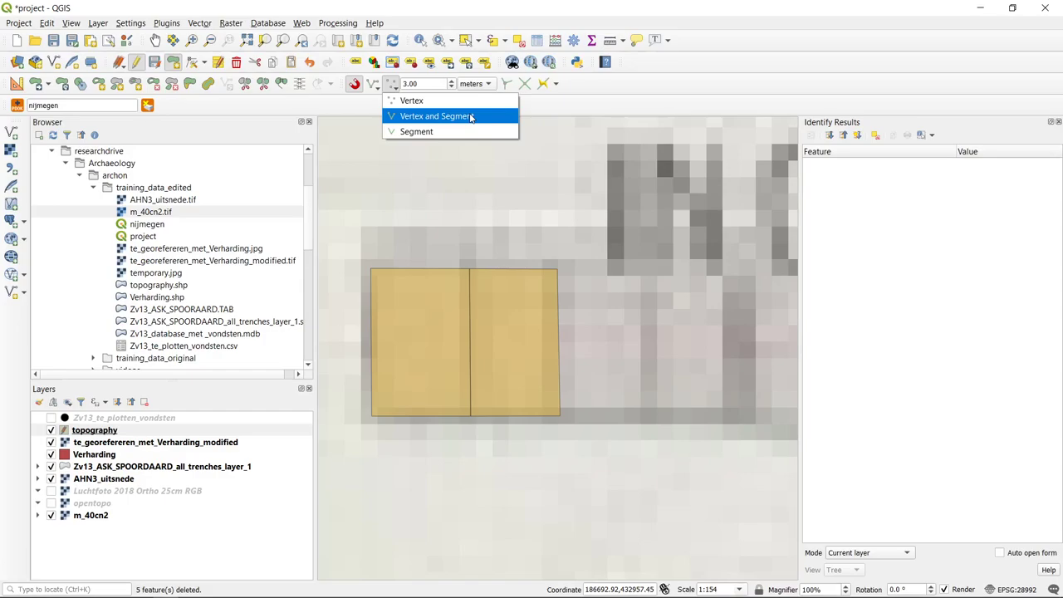
{"action": "left_click", "coordinate": [470, 117]}
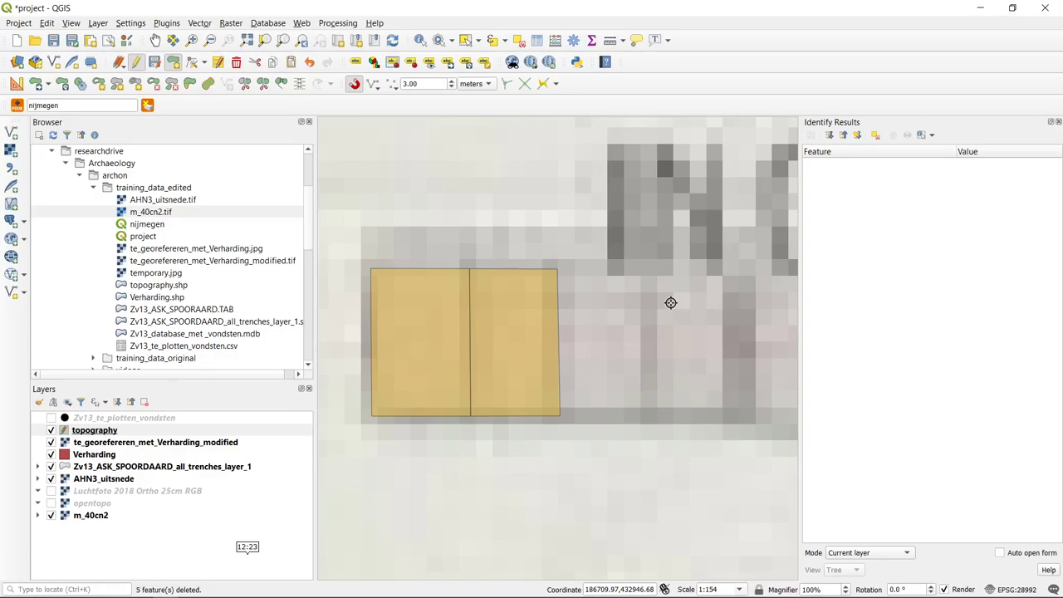
- Stop editing the topography layer and keep it selected as the active layer
{"action": "scroll", "coordinate": [611, 249], "scroll_direction": "down", "scroll_amount": 1}
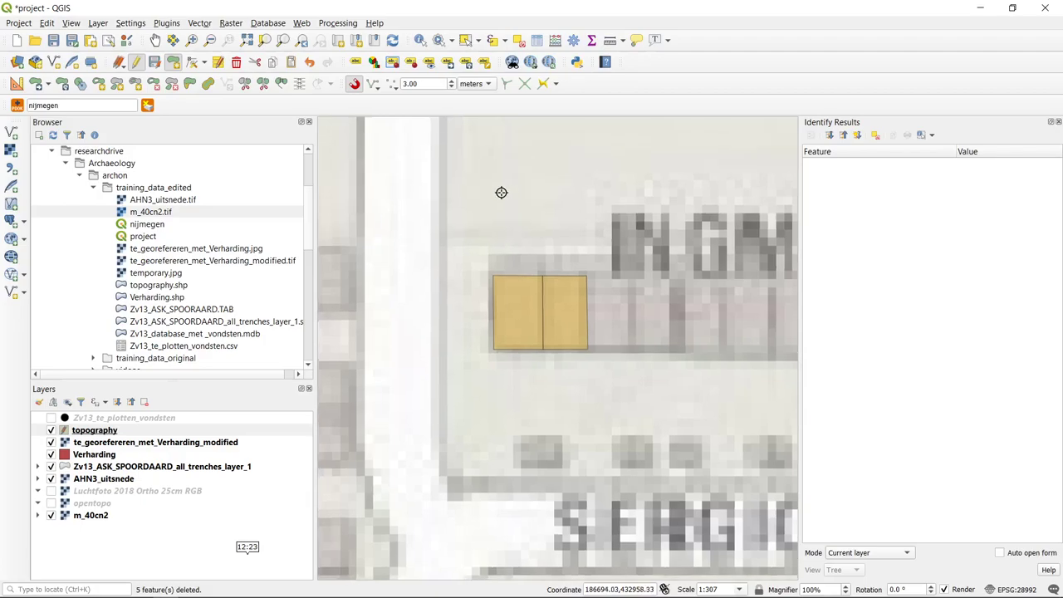
{"action": "left_click", "coordinate": [141, 63]}
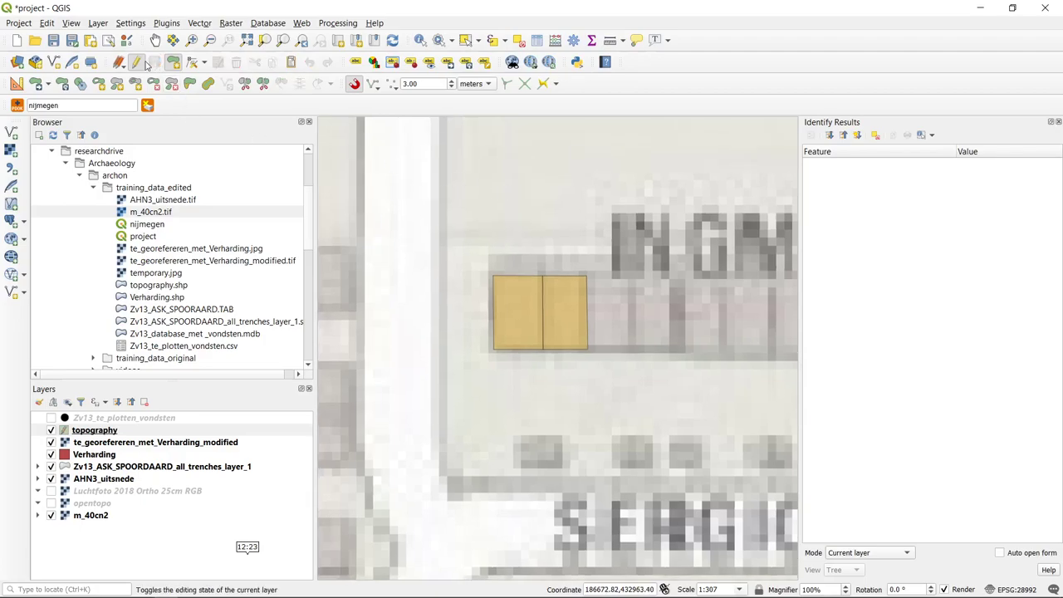
{"action": "left_click", "coordinate": [111, 432]}
{"action": "left_click", "coordinate": [159, 442]}
{"action": "left_click", "coordinate": [162, 430]}
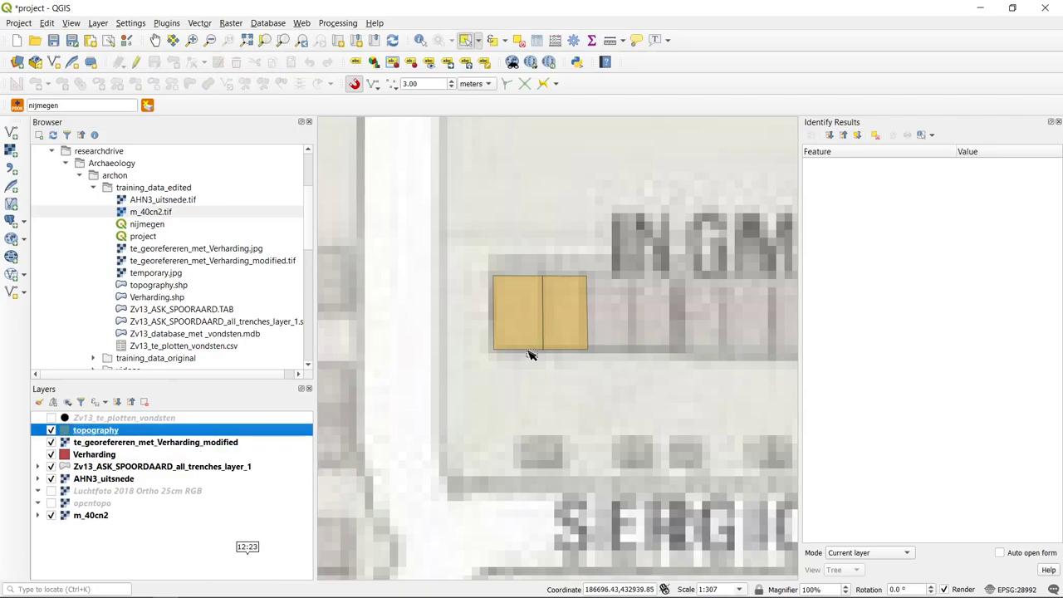
{"action": "scroll", "coordinate": [532, 355], "scroll_direction": "down", "scroll_amount": 3}
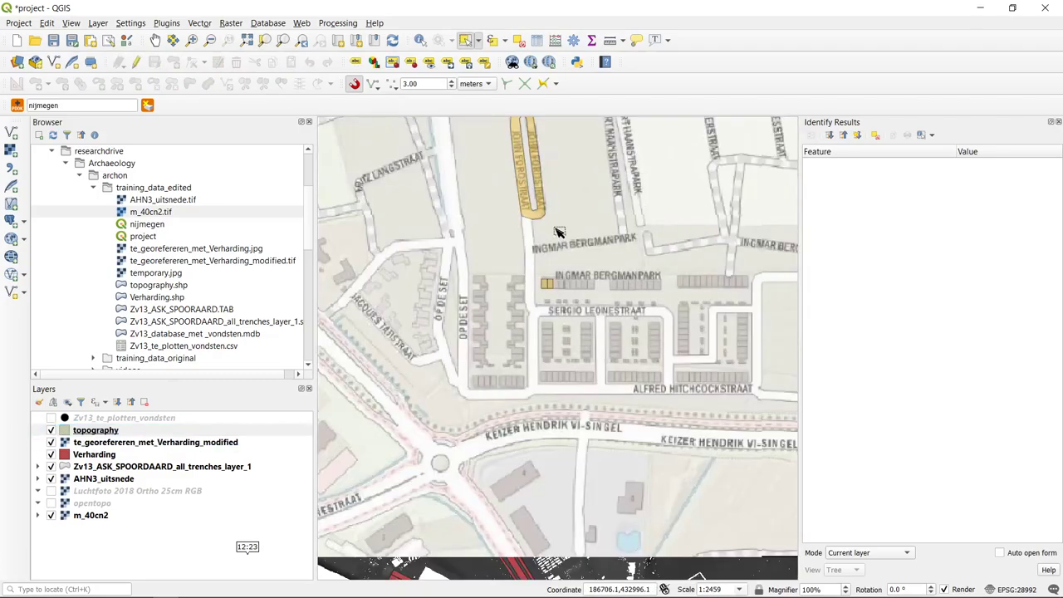
{"action": "scroll", "coordinate": [544, 282], "scroll_direction": "up", "scroll_amount": 1}
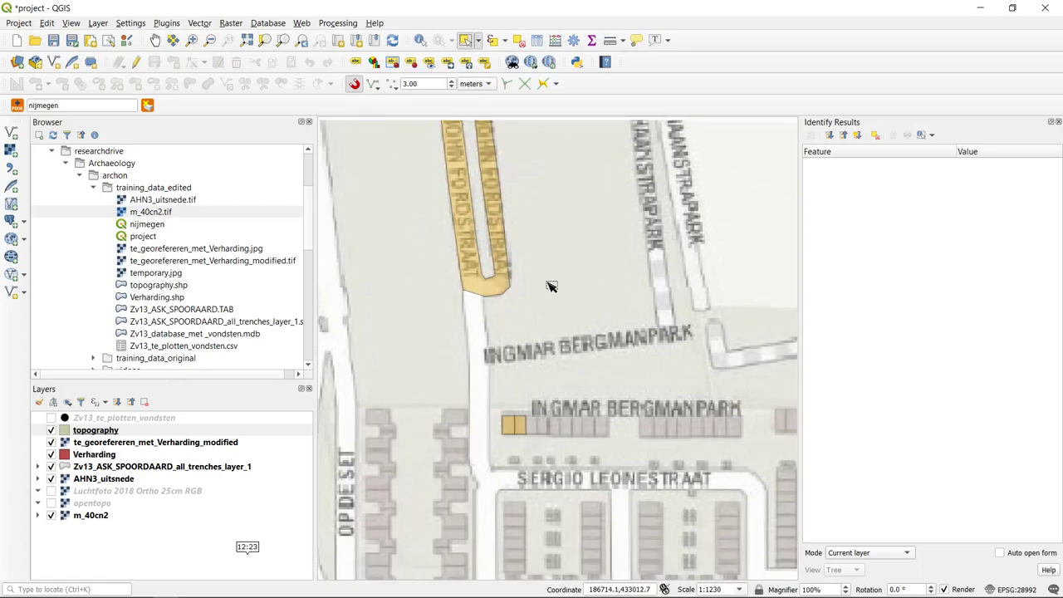
{"action": "left_click_drag", "start_coordinate": [551, 286], "coordinate": [541, 339]}
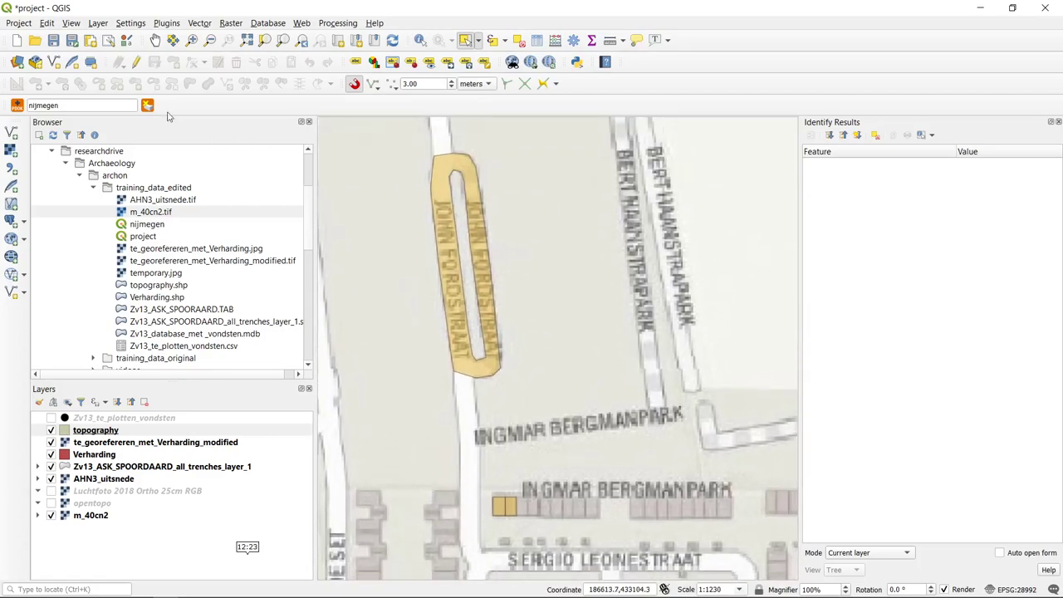
{"action": "left_click_drag", "start_coordinate": [454, 290], "coordinate": [546, 246]}
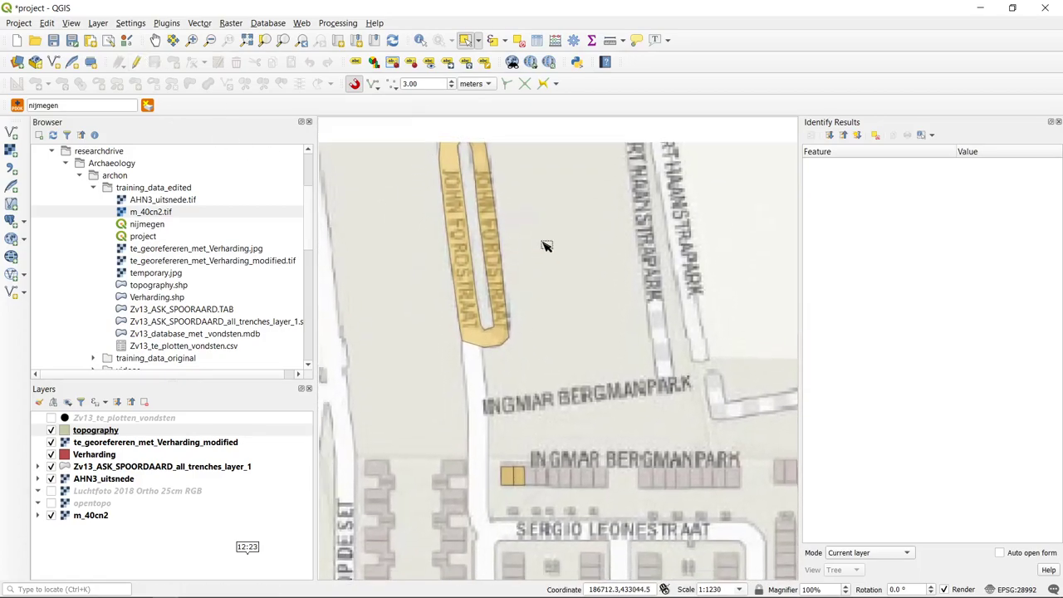